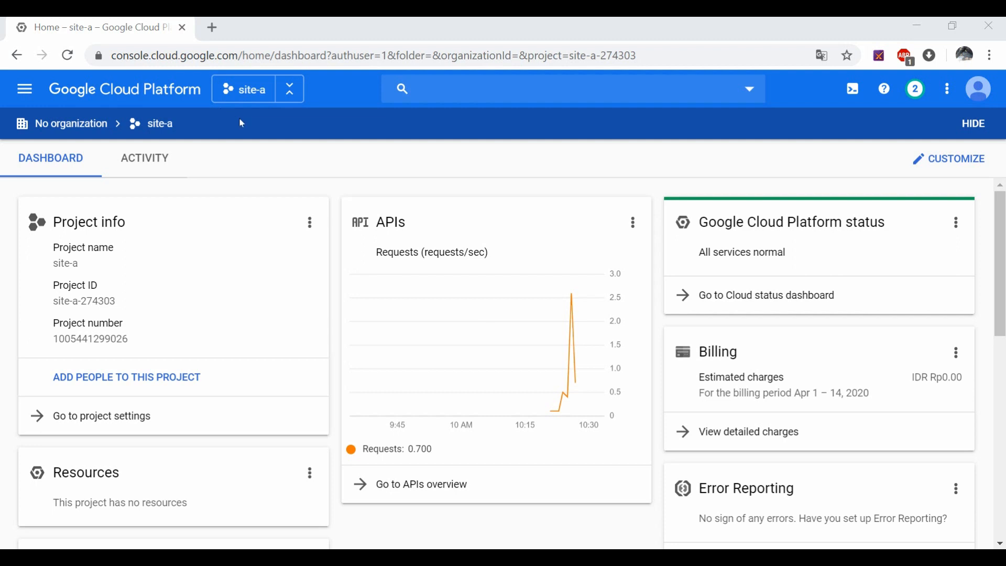
# Step: Browse the project list and close it without switching projects
pyautogui.click(234, 97)
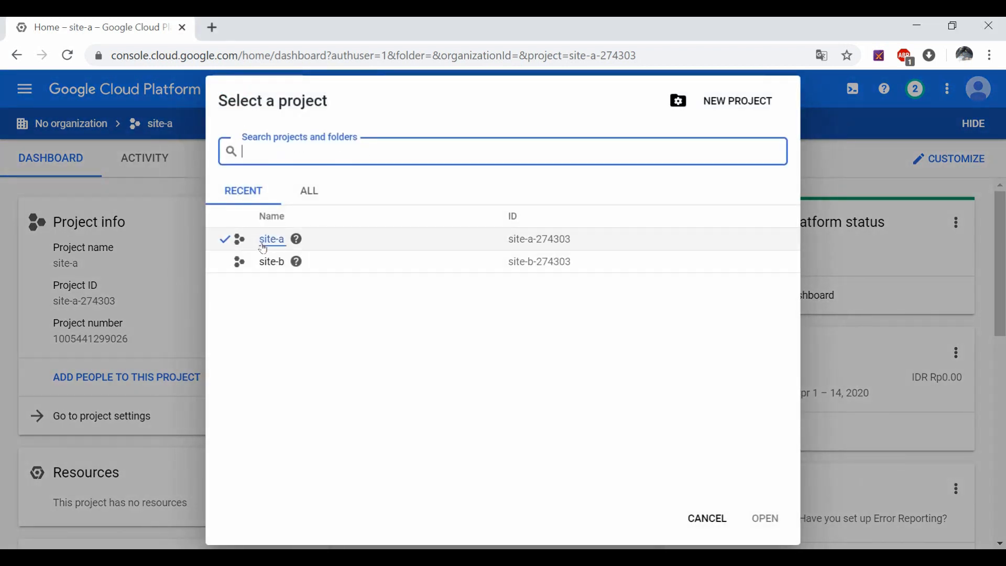
pyautogui.click(176, 97)
pyautogui.click(246, 88)
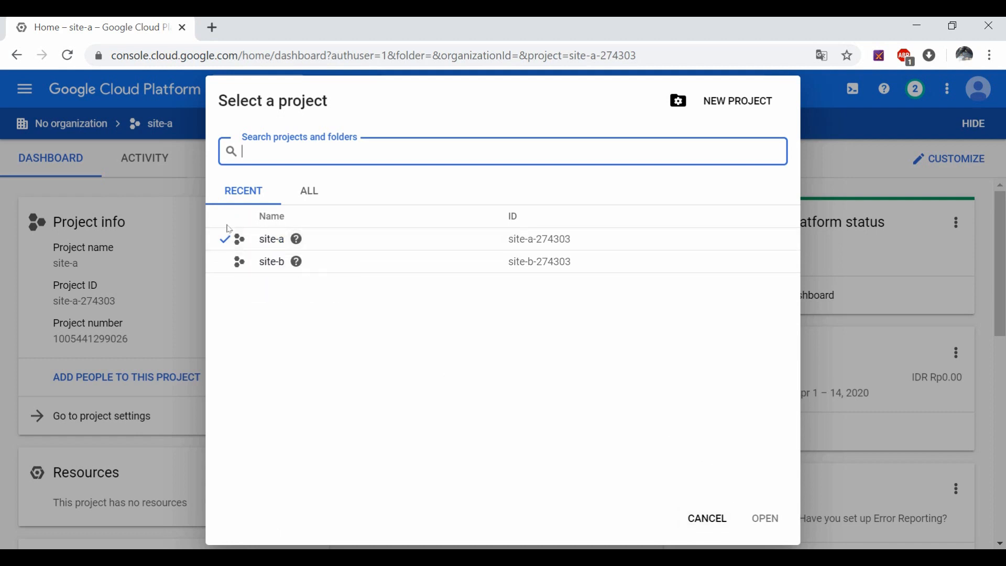
pyautogui.moveTo(289, 238)
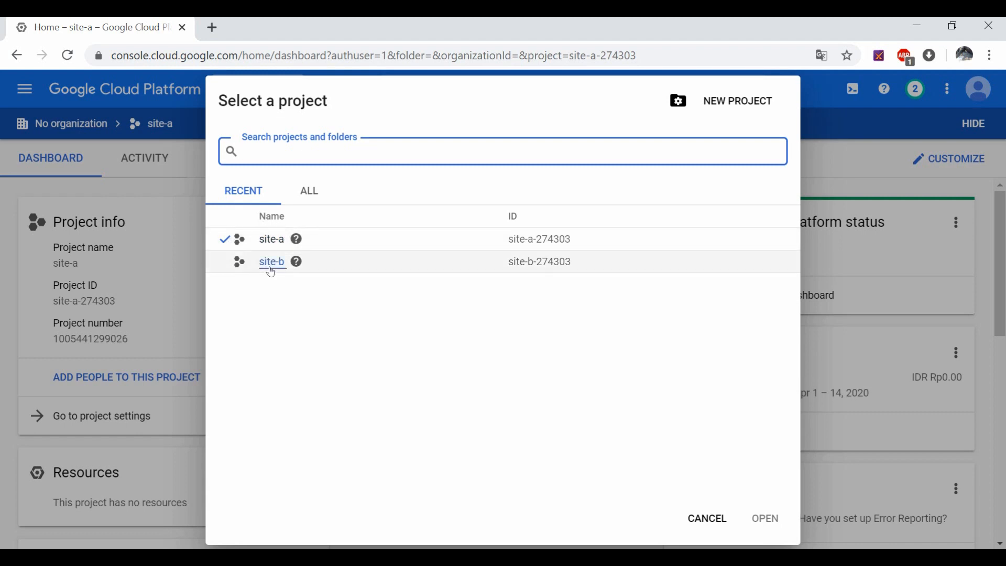
pyautogui.moveTo(297, 266)
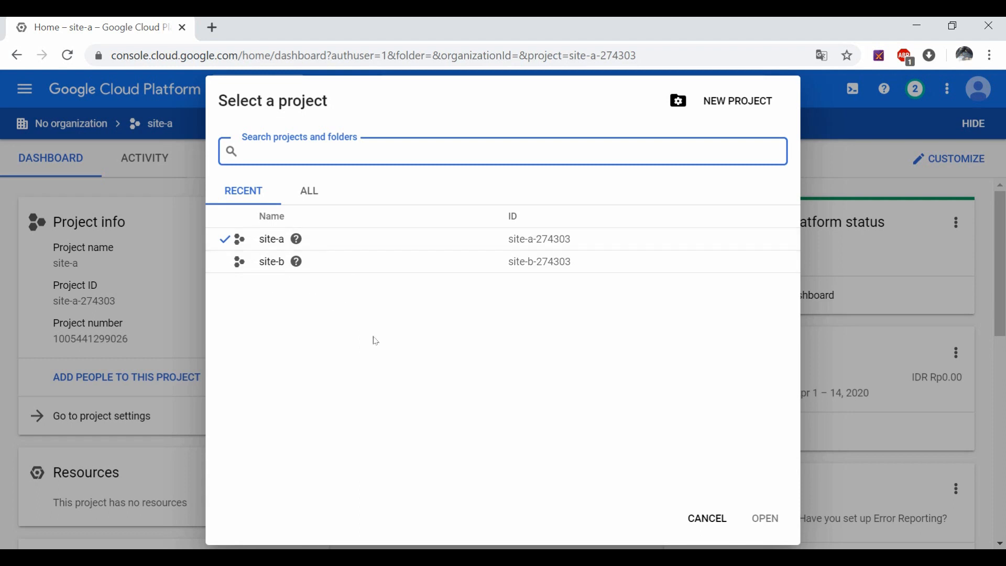
pyautogui.click(702, 522)
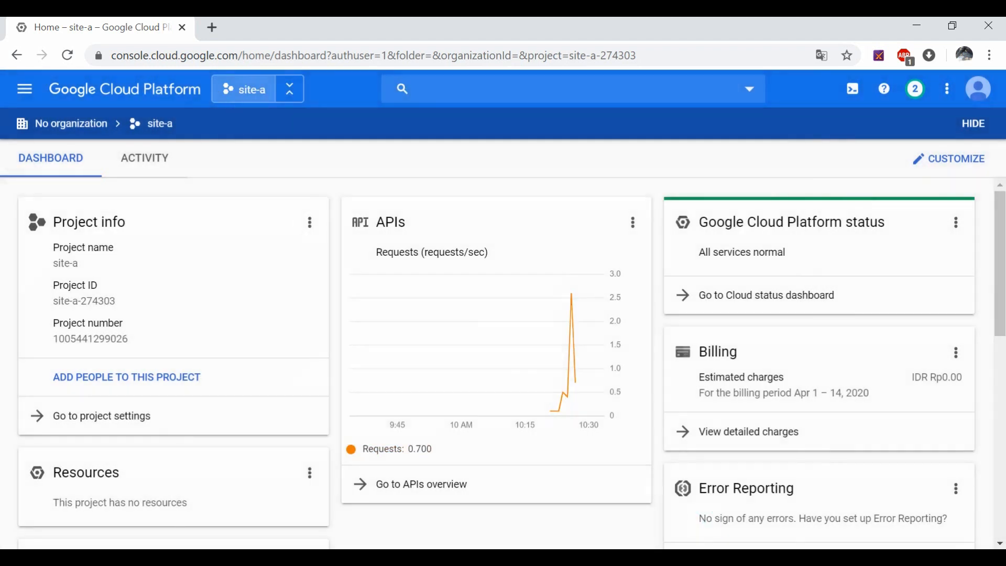
# Step: Duplicate the site-a console tab into a second tab
pyautogui.rightClick(136, 33)
pyautogui.click(184, 88)
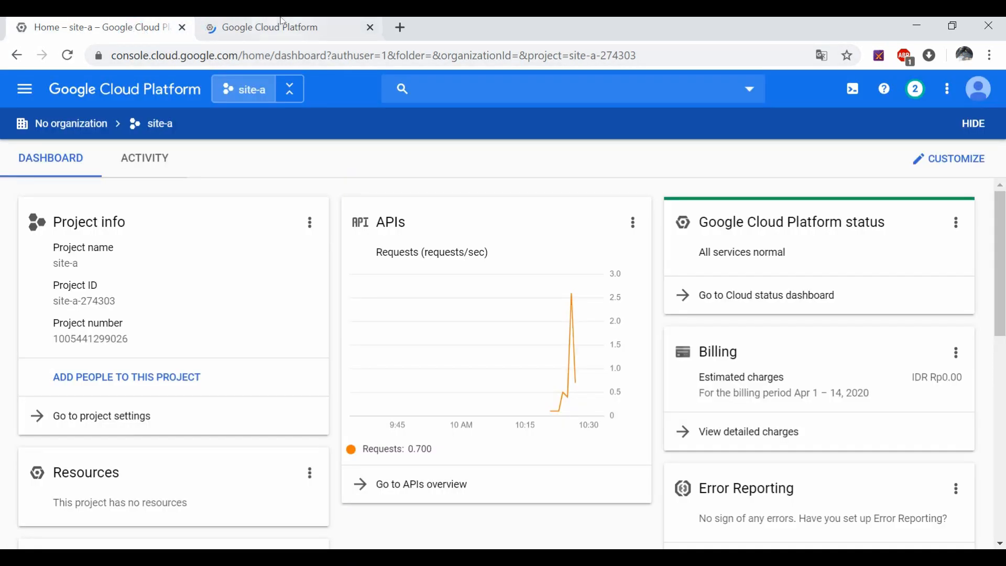
pyautogui.click(144, 26)
pyautogui.click(267, 26)
pyautogui.click(139, 26)
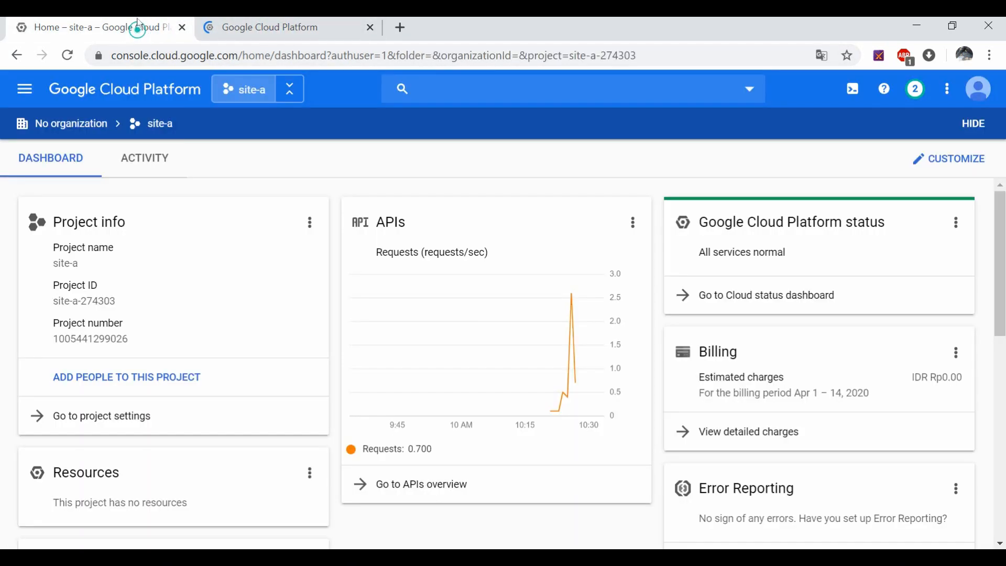
pyautogui.click(267, 31)
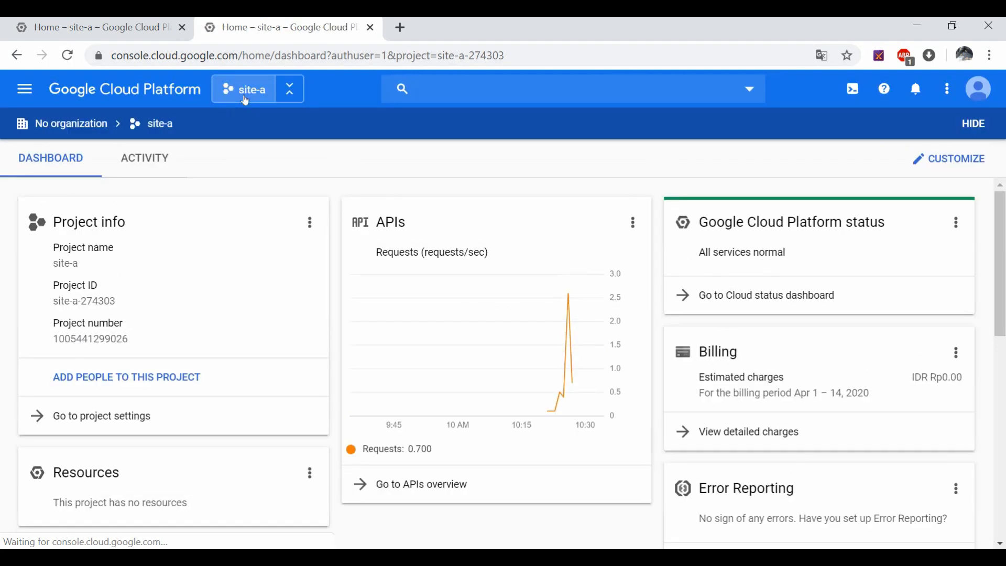
# Step: Switch the duplicated tab to project site-b, then return to the site-a tab
pyautogui.click(244, 101)
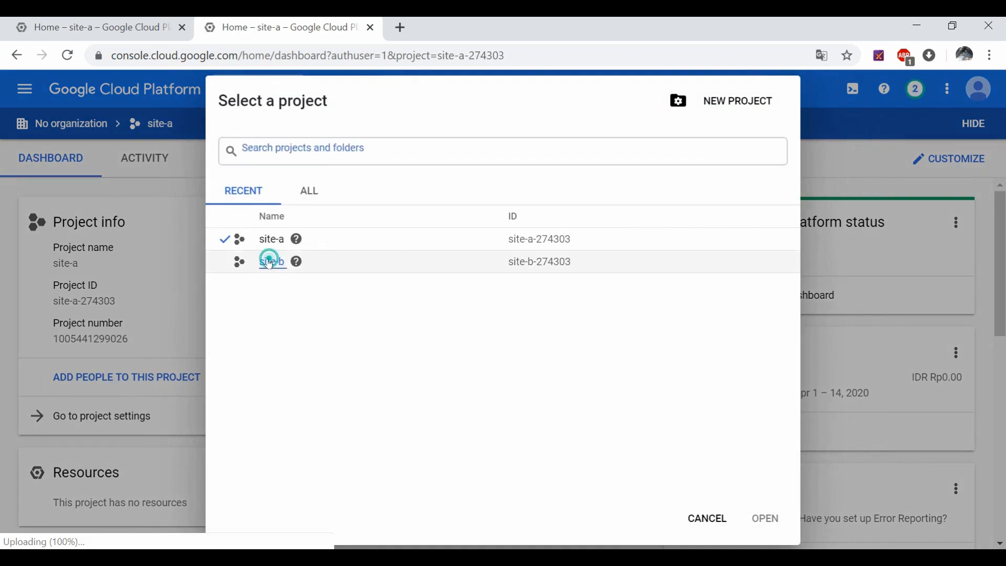
pyautogui.click(270, 261)
pyautogui.click(177, 37)
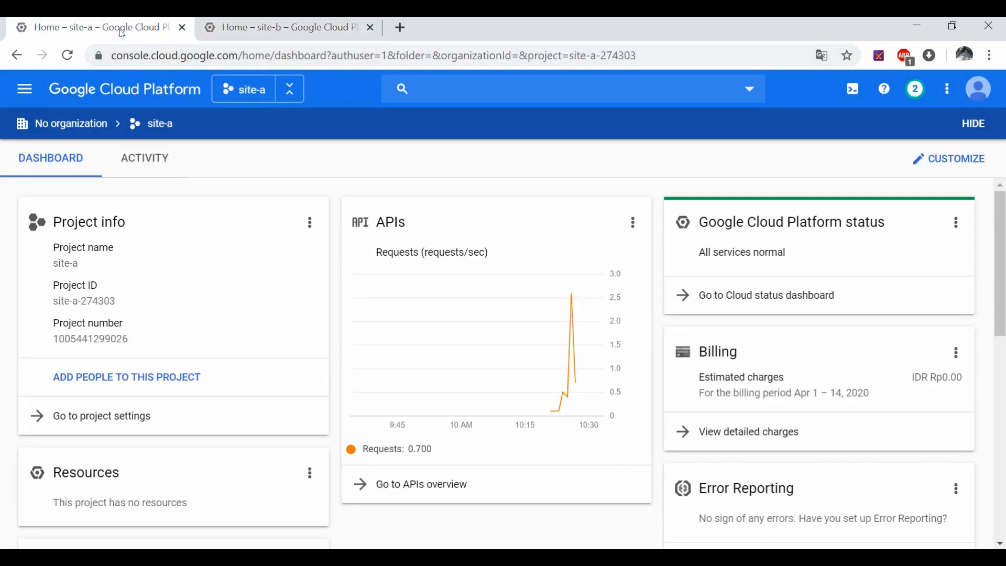
pyautogui.click(250, 30)
pyautogui.click(148, 29)
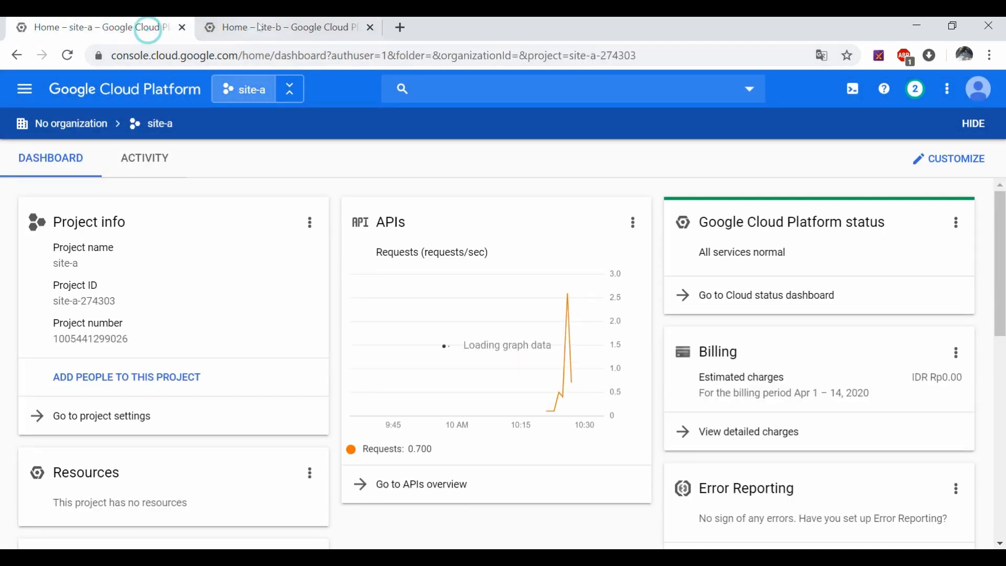
pyautogui.click(257, 30)
pyautogui.click(122, 19)
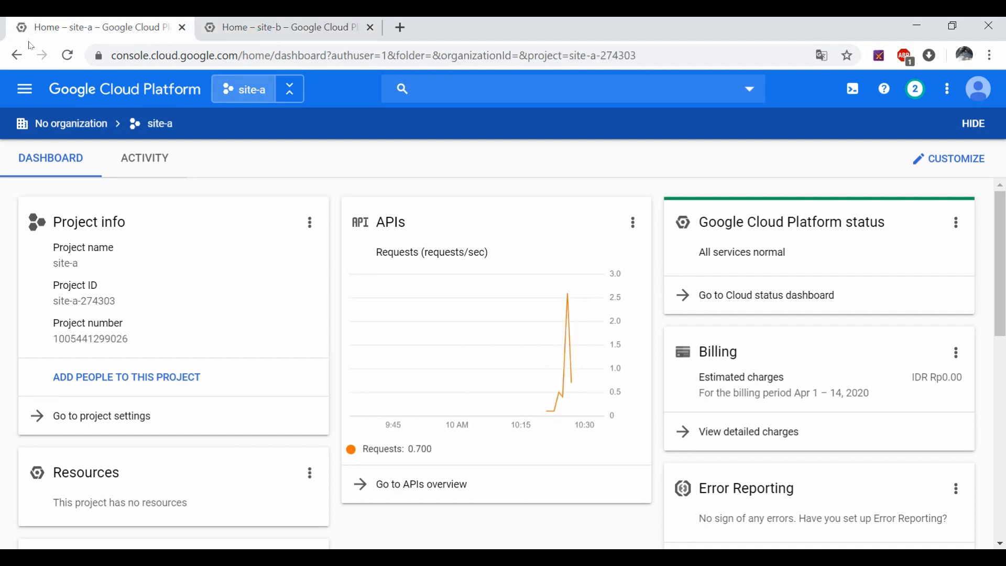
# Step: In site-a, go to VPC network > VPC networks and begin creating a new VPC network
pyautogui.click(25, 89)
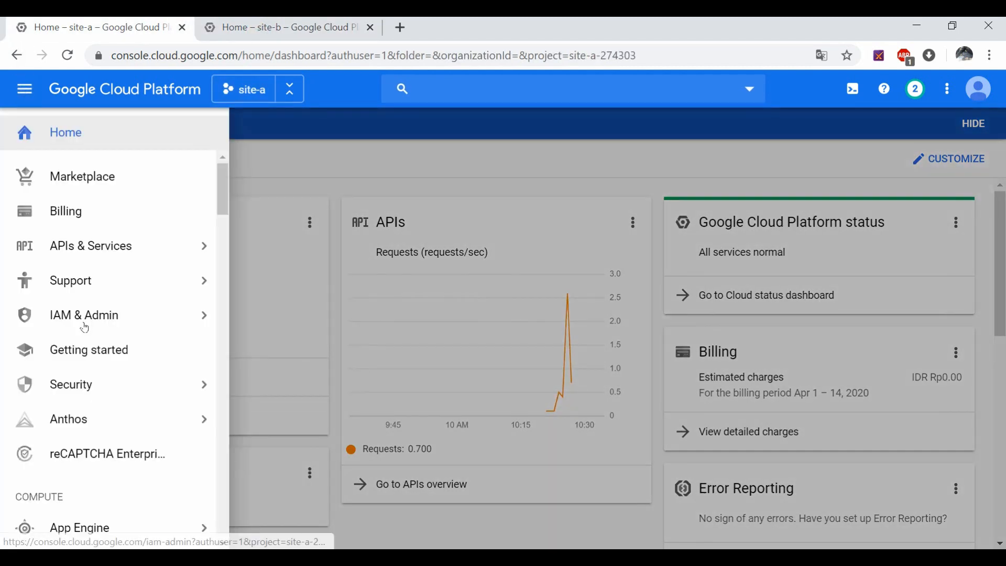
pyautogui.scroll(-8, 106, 421)
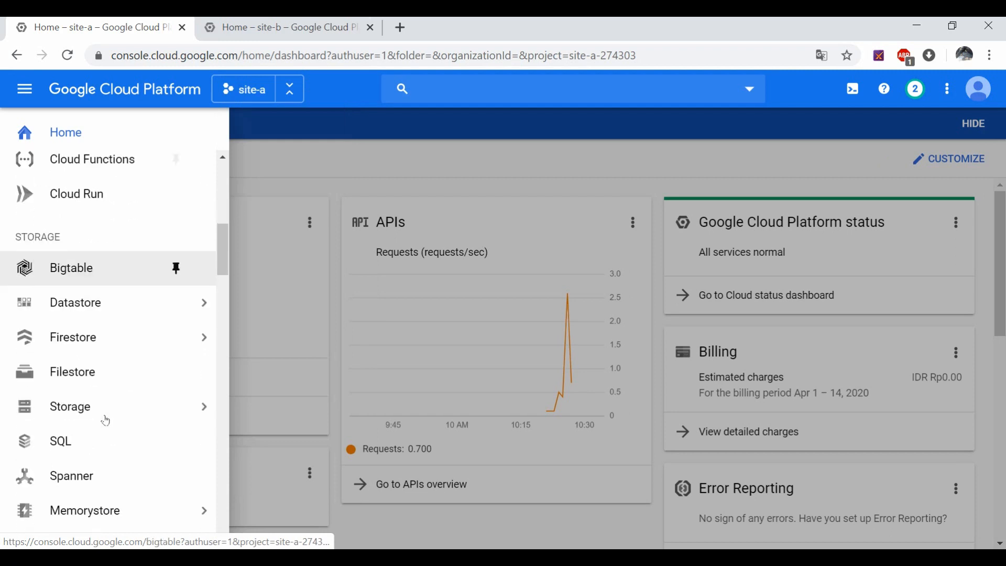
pyautogui.scroll(-4, 105, 421)
pyautogui.moveTo(173, 383)
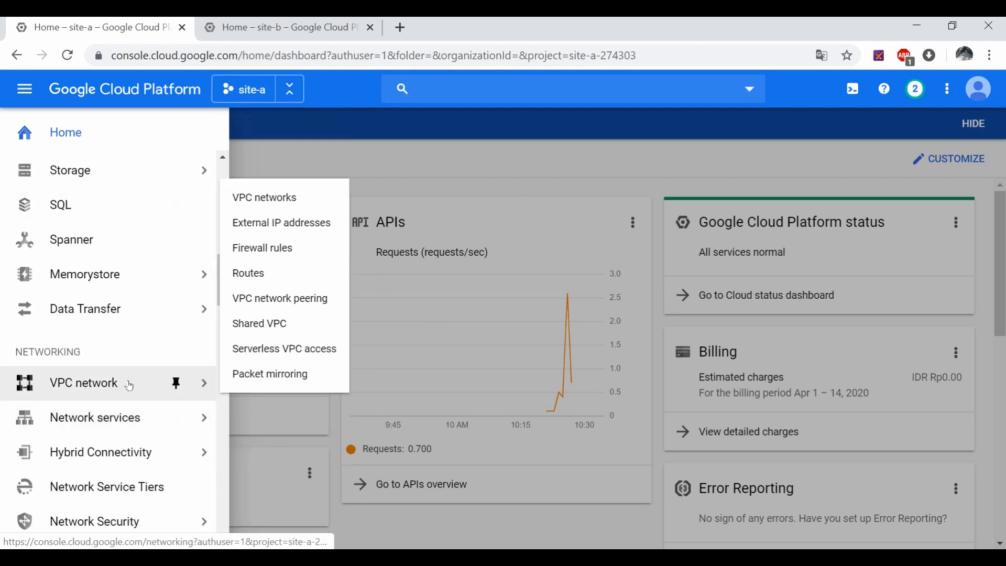
pyautogui.click(286, 196)
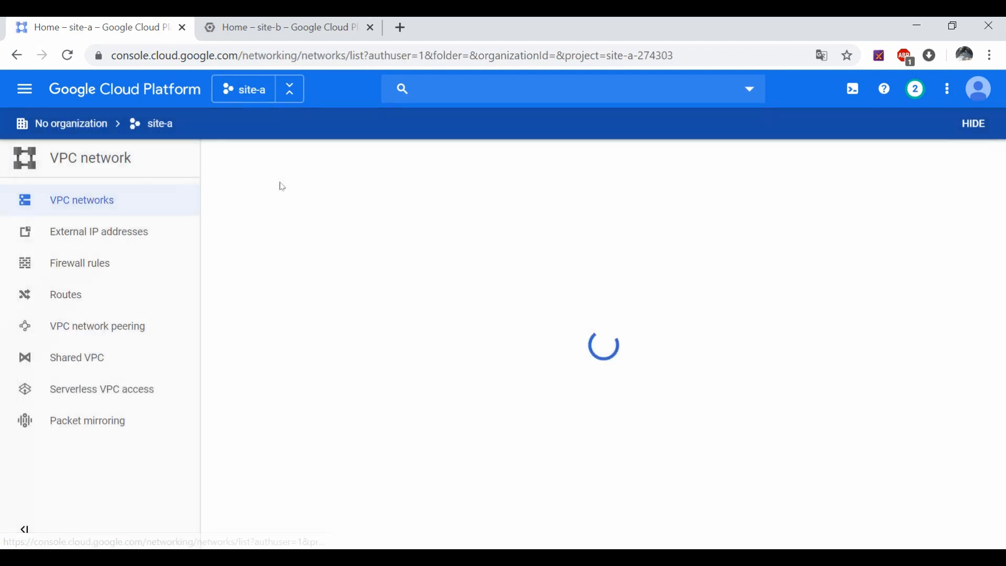
pyautogui.scroll(-5, 363, 186)
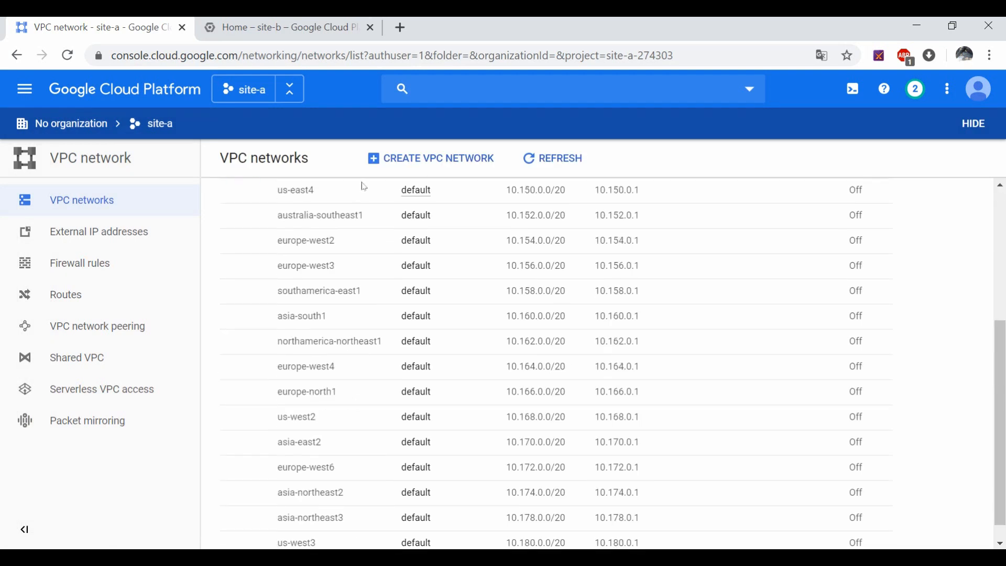
pyautogui.click(376, 162)
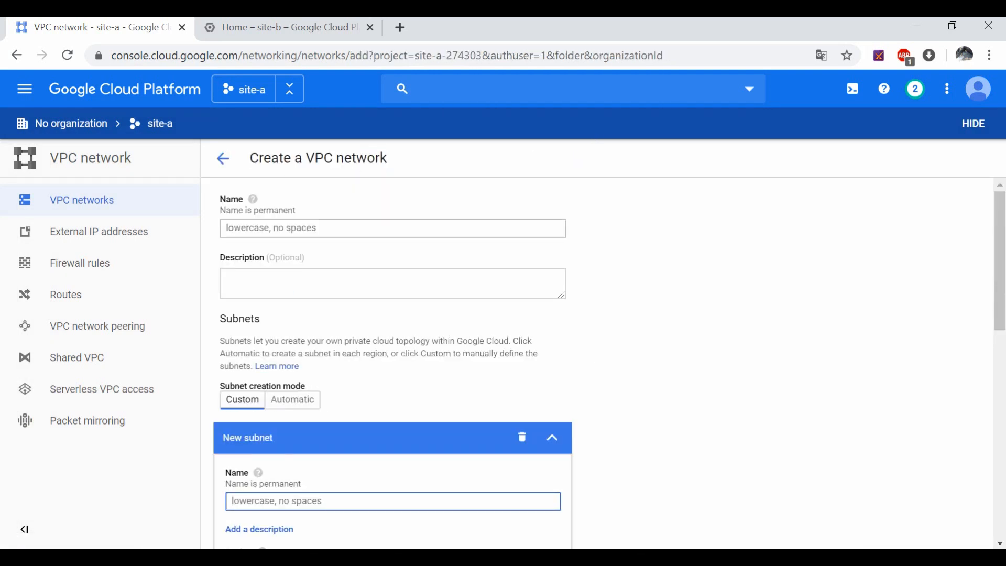
# Step: Name the new network vpc-site-a
pyautogui.click(318, 227)
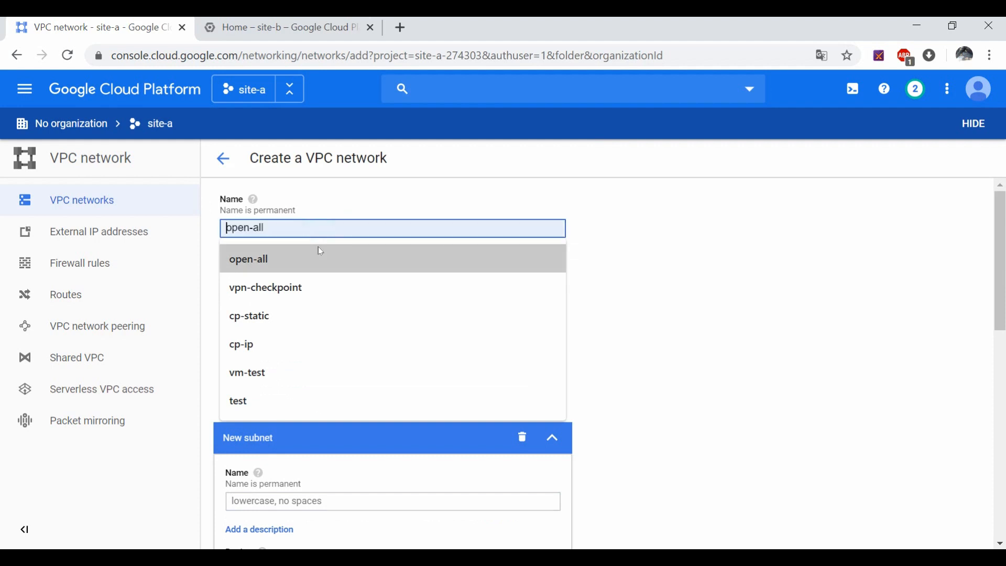
pyautogui.write('v')
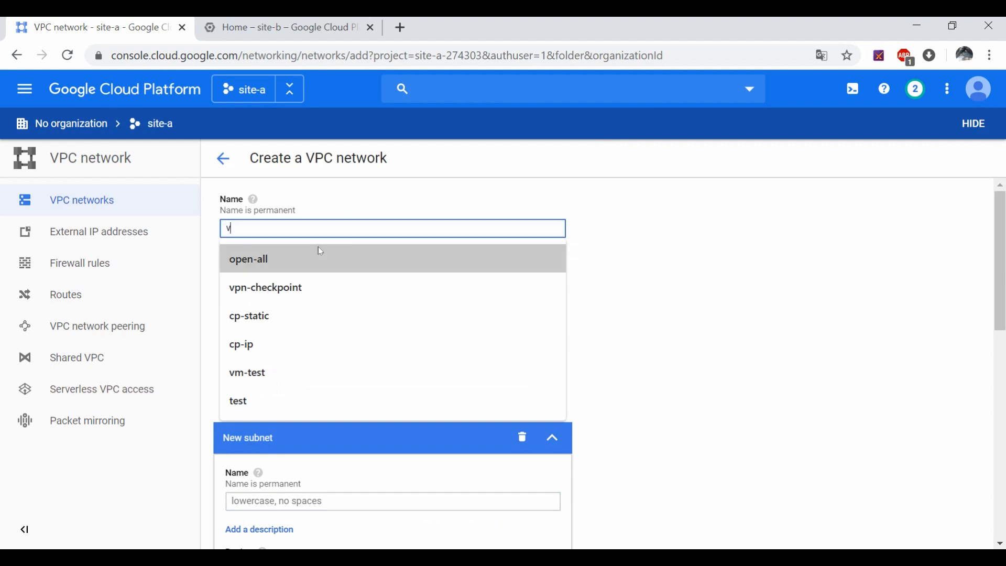
pyautogui.write('pc-site-a')
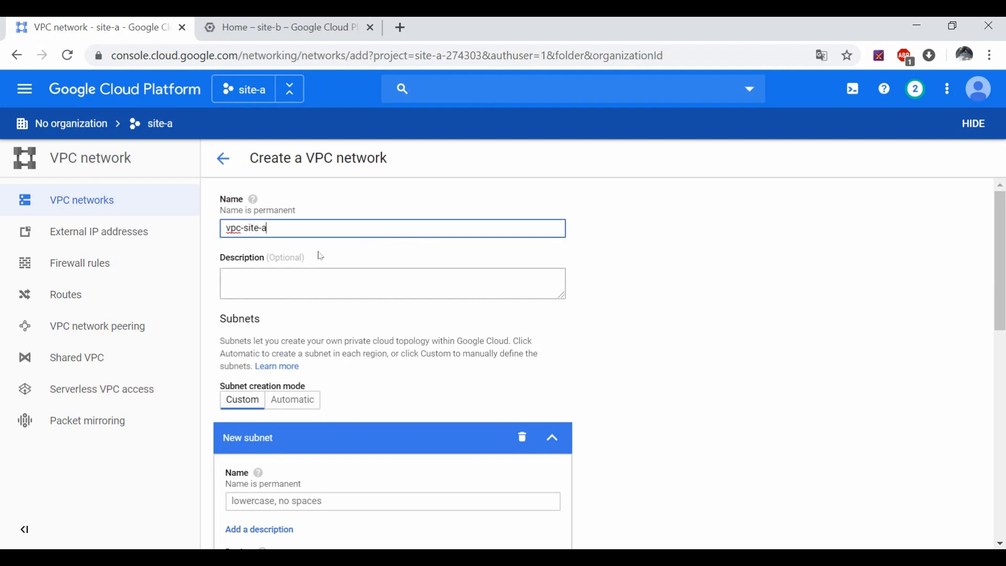
pyautogui.scroll(-4, 285, 377)
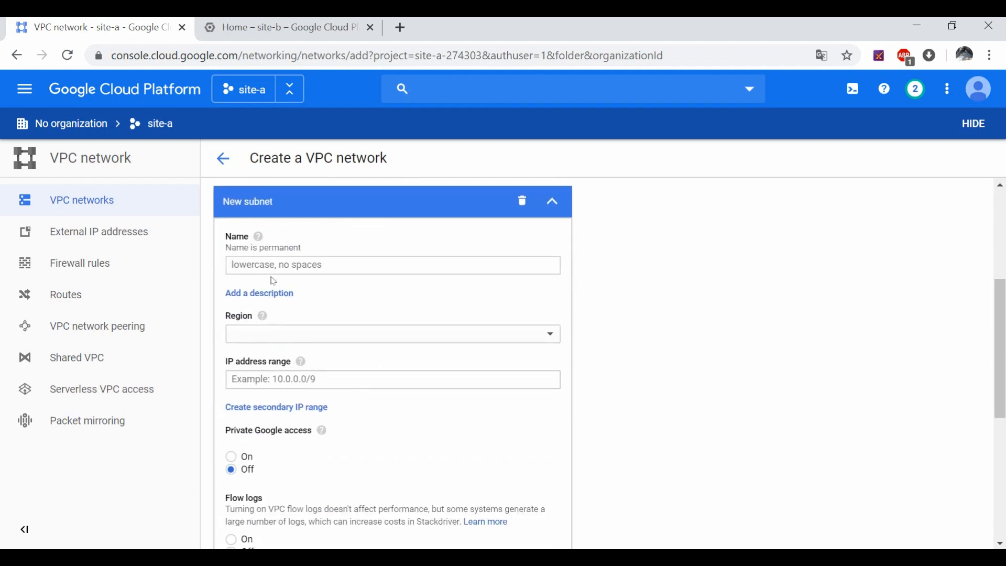
# Step: Name the custom subnet subnet-site-a and look through the region list
pyautogui.click(270, 265)
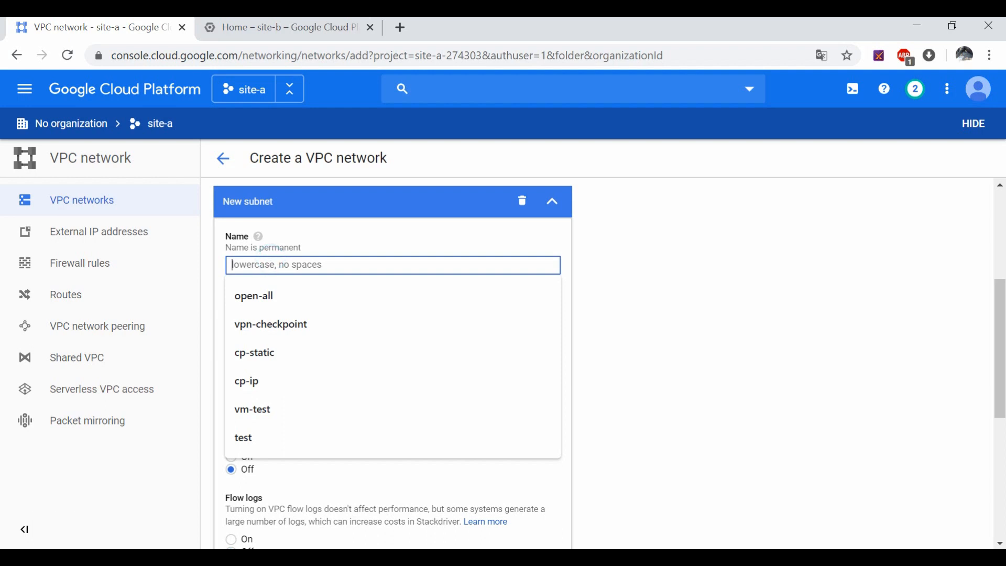
pyautogui.write('subnet')
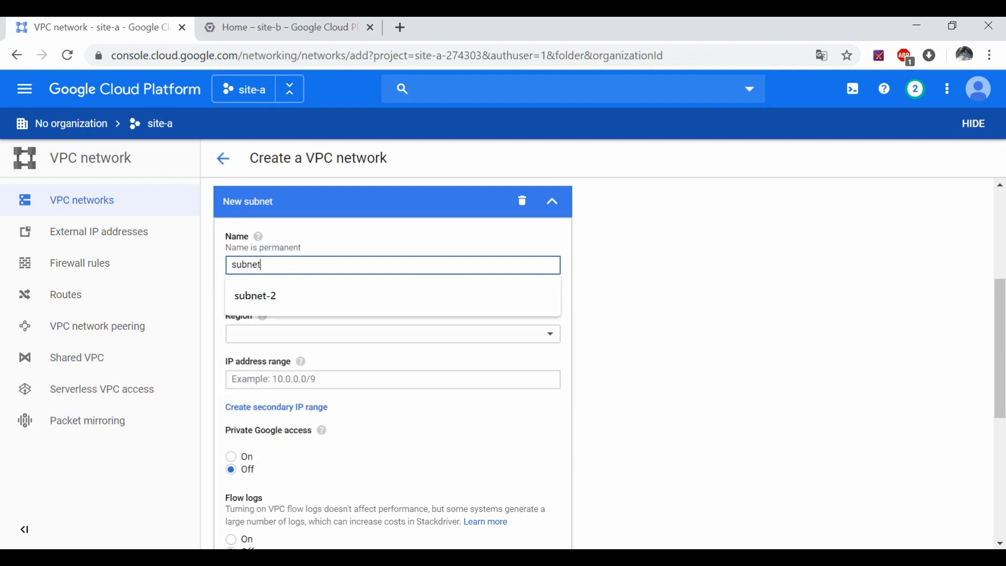
pyautogui.write('-site-')
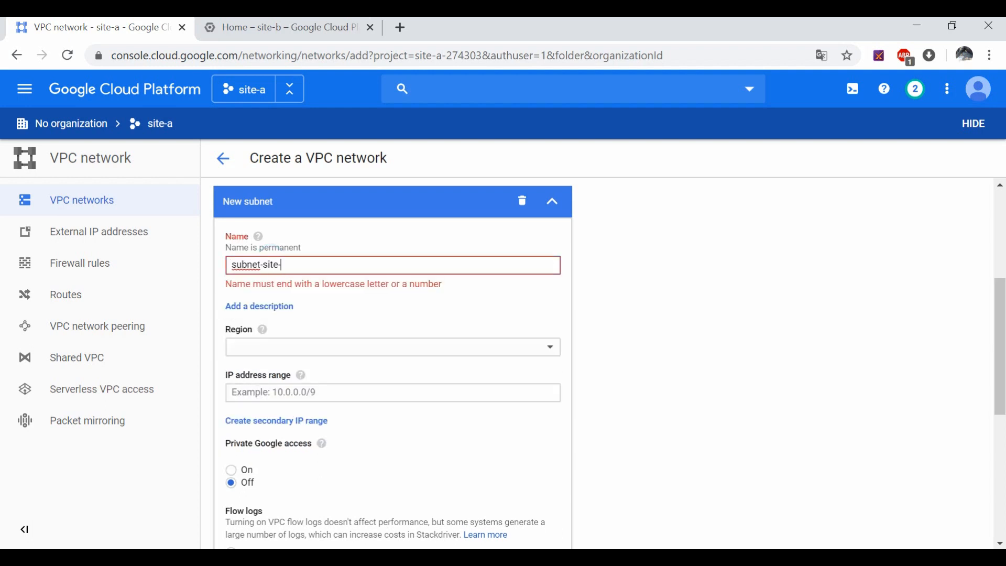
pyautogui.write('a')
pyautogui.click(328, 334)
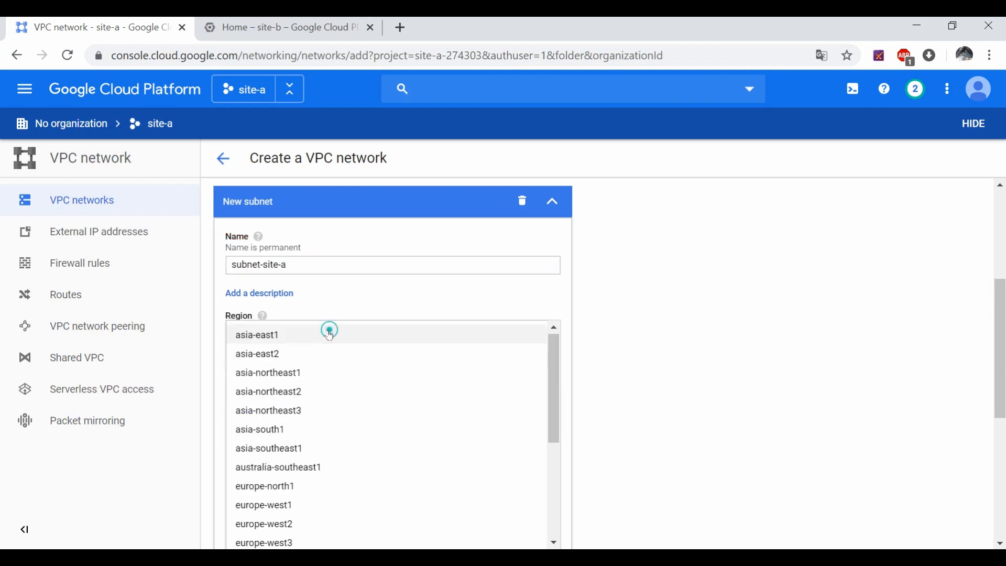
pyautogui.scroll(-4, 322, 448)
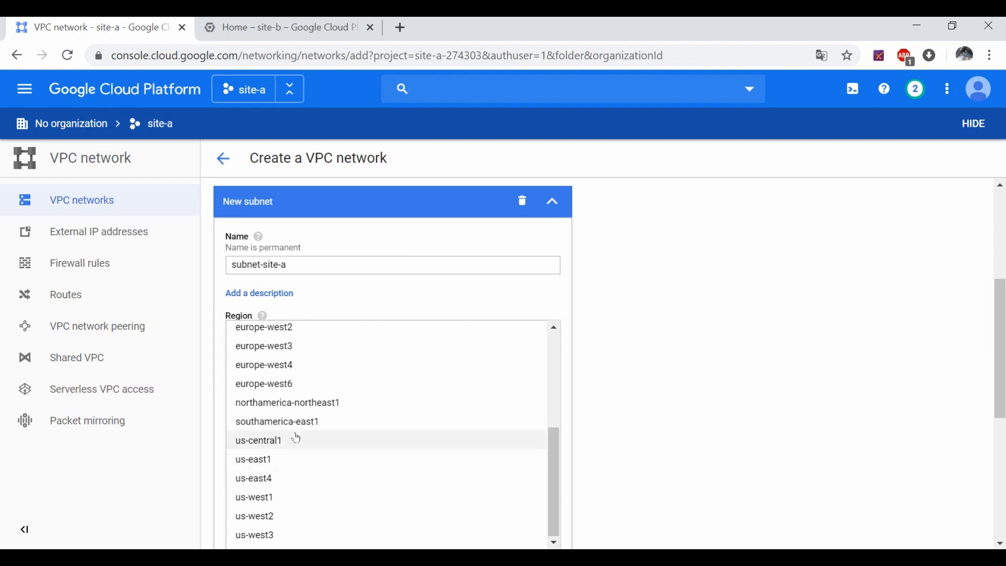
pyautogui.scroll(4, 293, 436)
pyautogui.scroll(2, 295, 437)
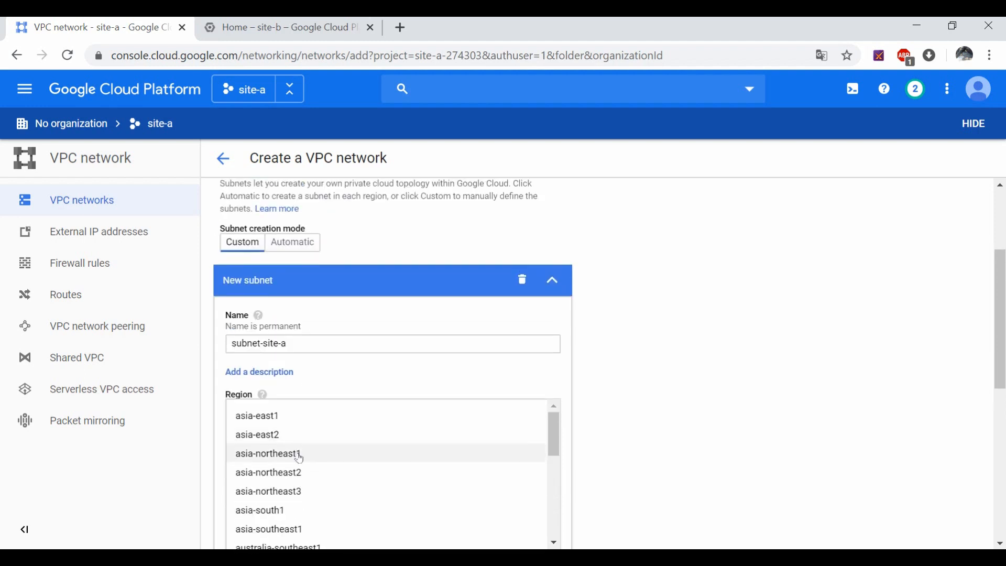
pyautogui.scroll(-1, 304, 473)
pyautogui.scroll(-1, 304, 473)
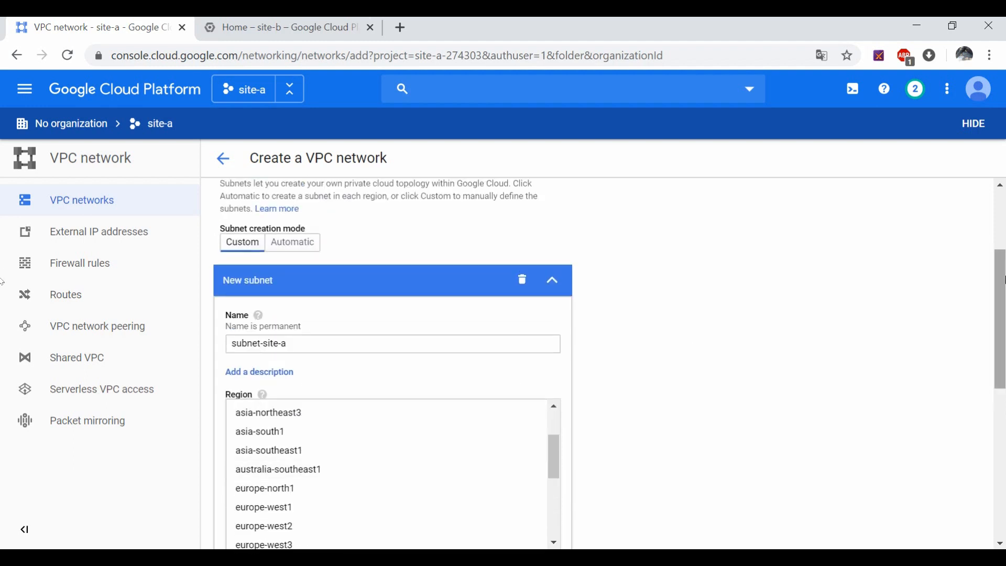
pyautogui.moveTo(1005, 276); pyautogui.dragTo(975, 291)
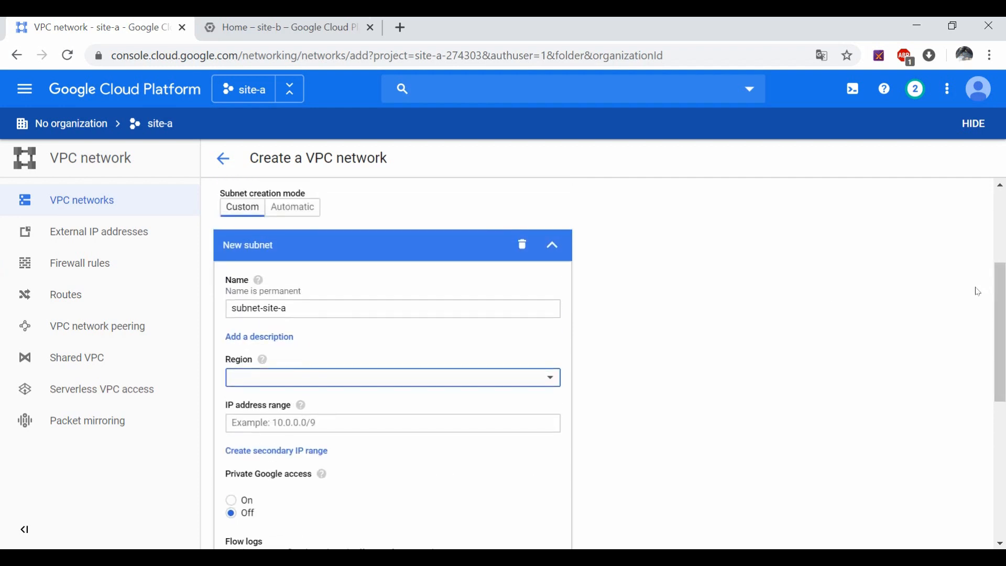
# Step: Set the subnet region to asia-southeast1
pyautogui.click(348, 379)
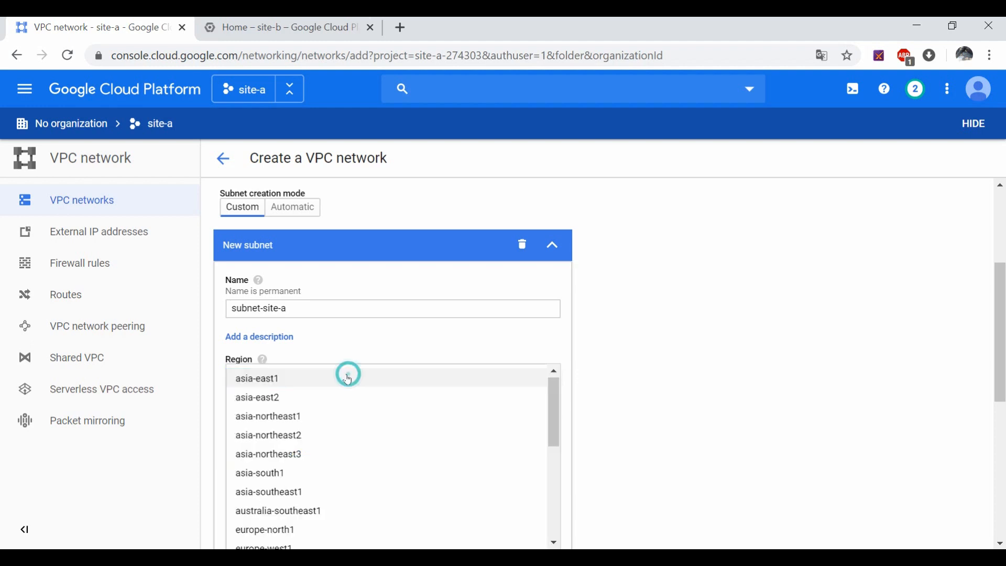
pyautogui.click(294, 492)
pyautogui.click(706, 356)
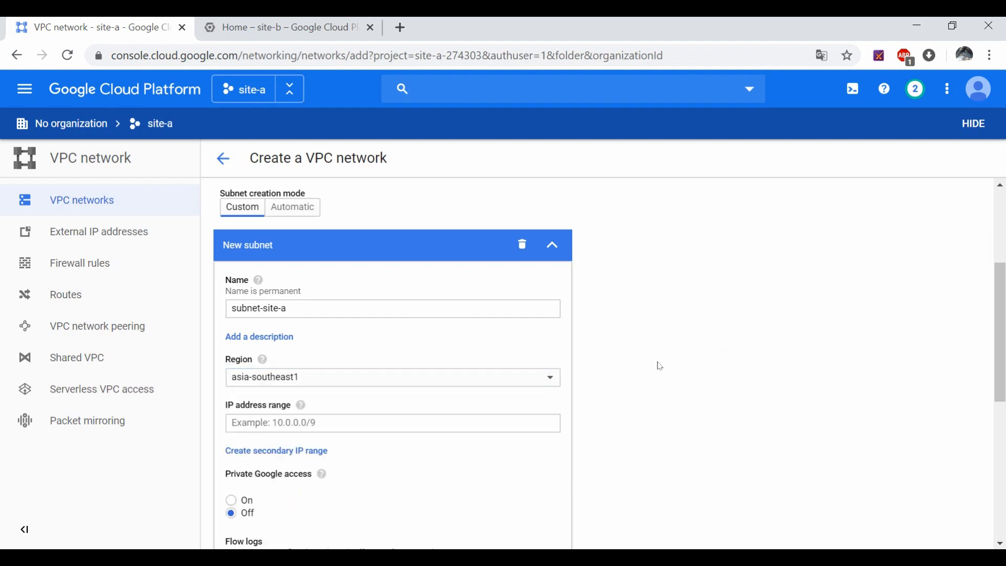
pyautogui.scroll(-2, 638, 369)
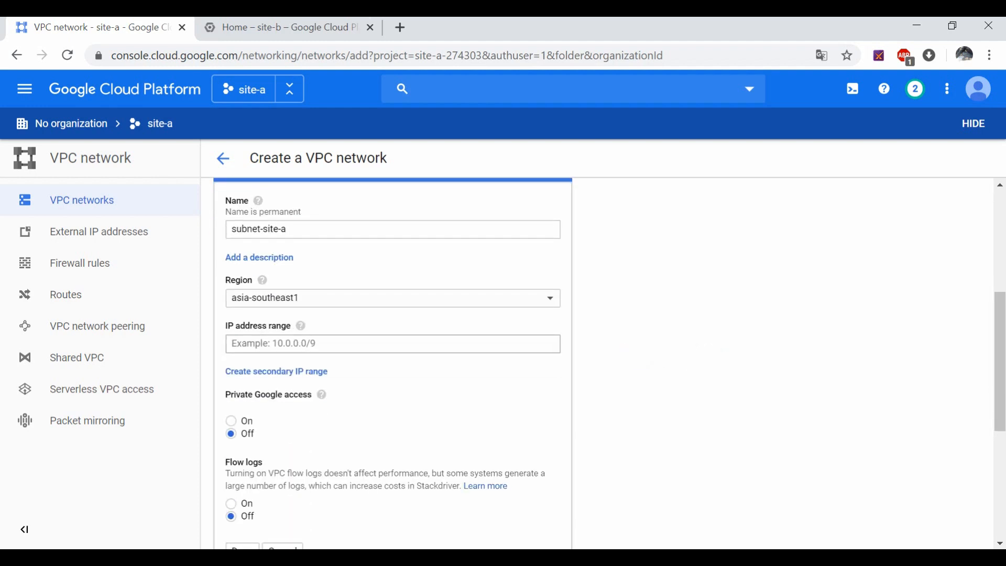
# Step: Give the subnet range 10.252.0.0/20 with Private Google access on, and create vpc-site-a
pyautogui.click(321, 343)
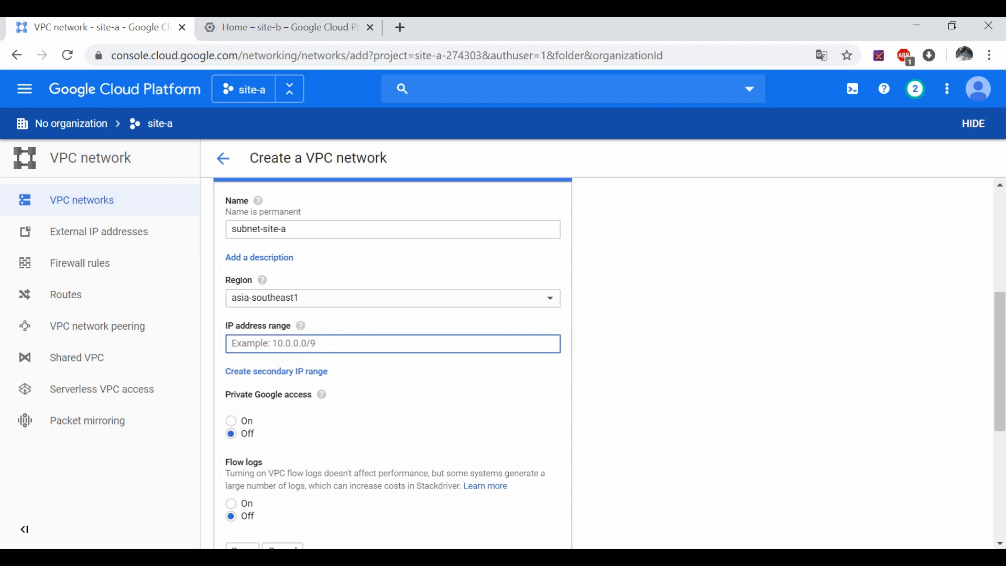
pyautogui.write('10.252.0.0/20')
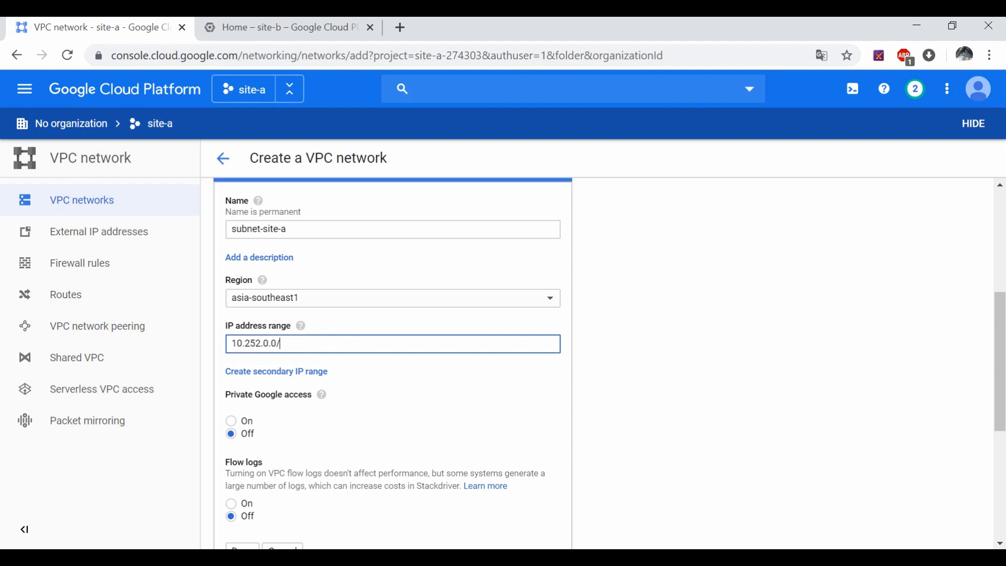
pyautogui.click(238, 425)
pyautogui.scroll(-4, 694, 376)
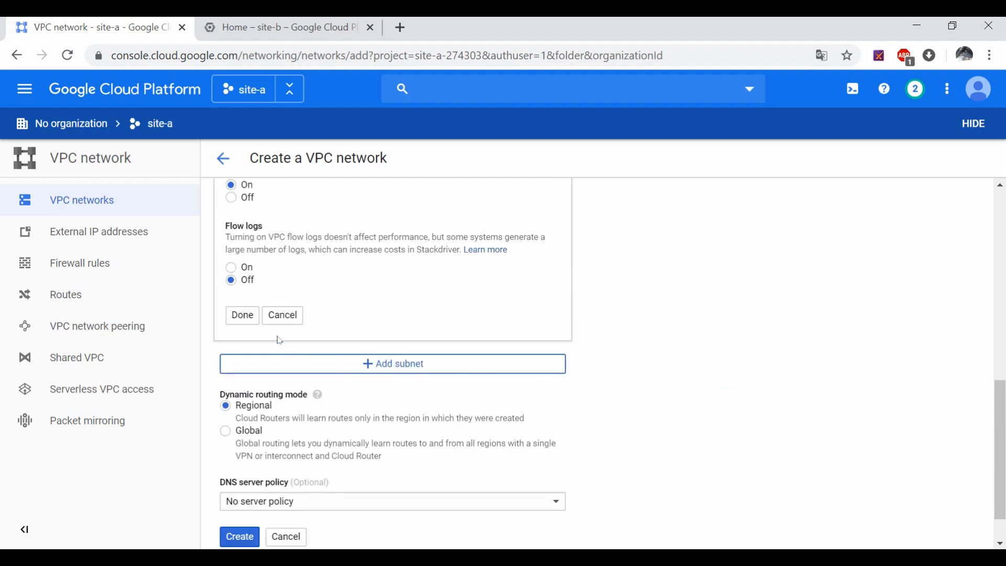
pyautogui.scroll(-1, 277, 459)
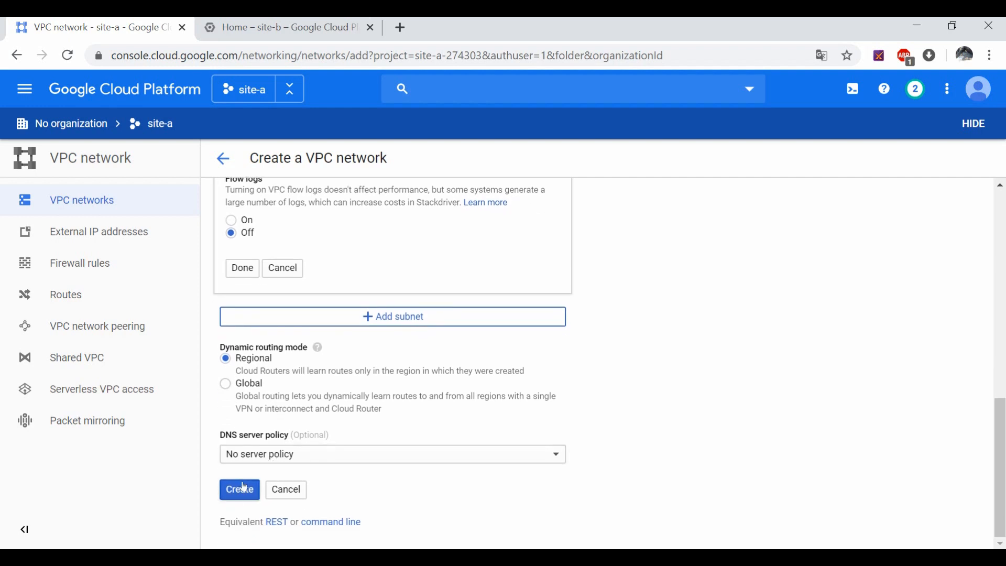
pyautogui.click(236, 497)
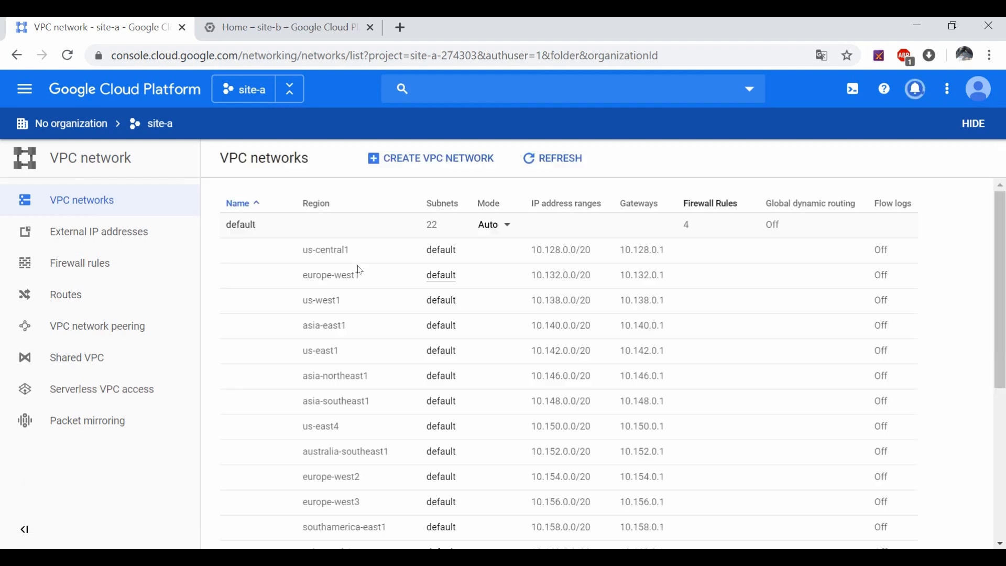
# Step: Dismiss the network-creation status tooltip
pyautogui.scroll(-5, 283, 327)
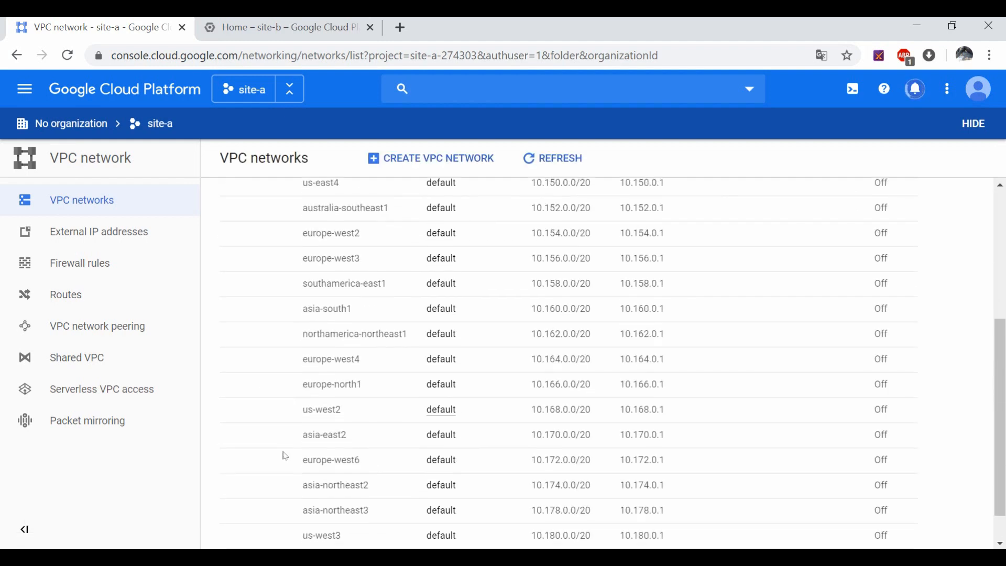
pyautogui.moveTo(234, 522)
pyautogui.moveTo(236, 521); pyautogui.dragTo(280, 522)
pyautogui.click(426, 521)
# Step: In the site-b tab, go to VPC networks and begin creating a new VPC network
pyautogui.click(232, 32)
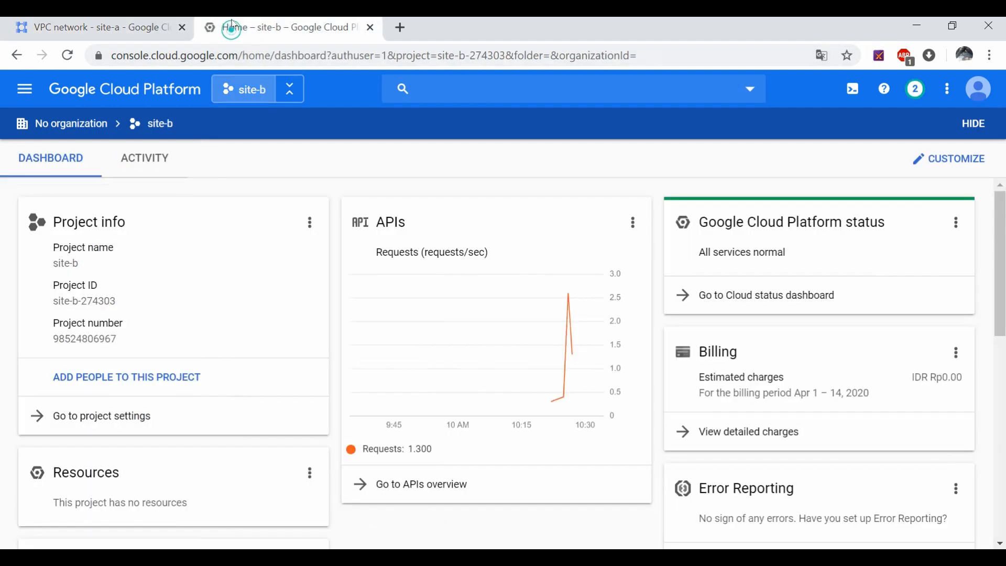
pyautogui.click(24, 88)
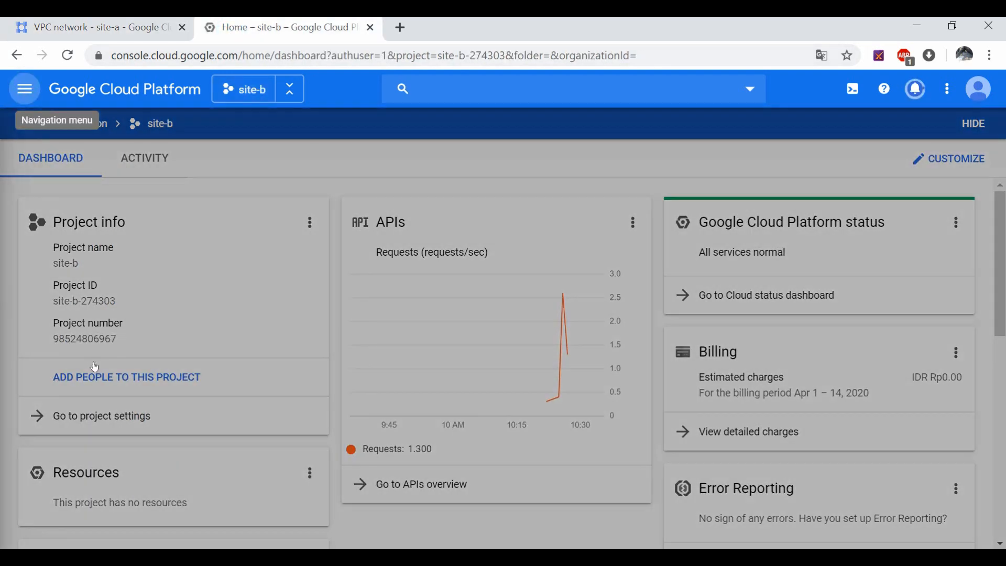
pyautogui.scroll(-5, 95, 439)
pyautogui.scroll(-10, 96, 439)
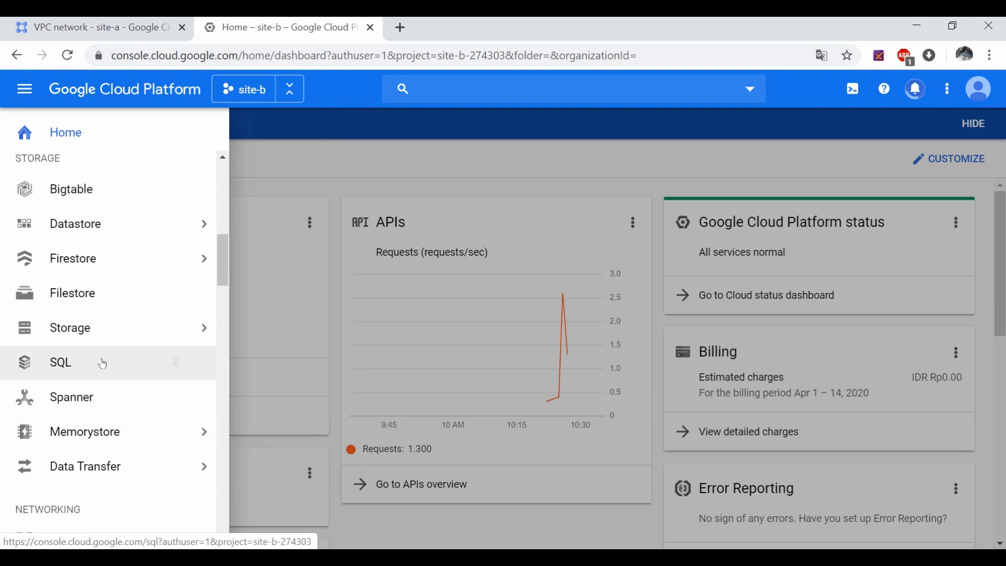
pyautogui.moveTo(175, 304)
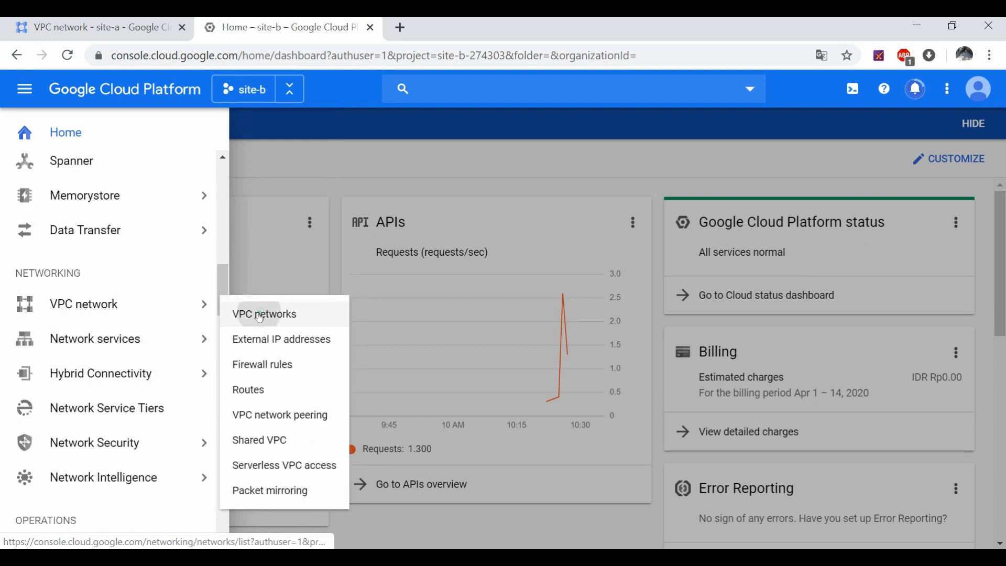
pyautogui.click(259, 315)
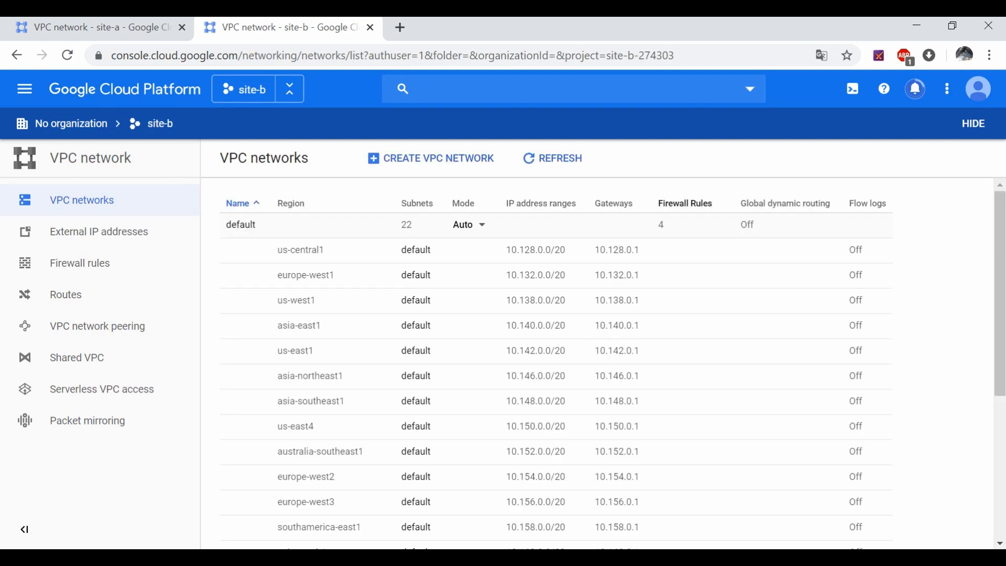
pyautogui.click(386, 157)
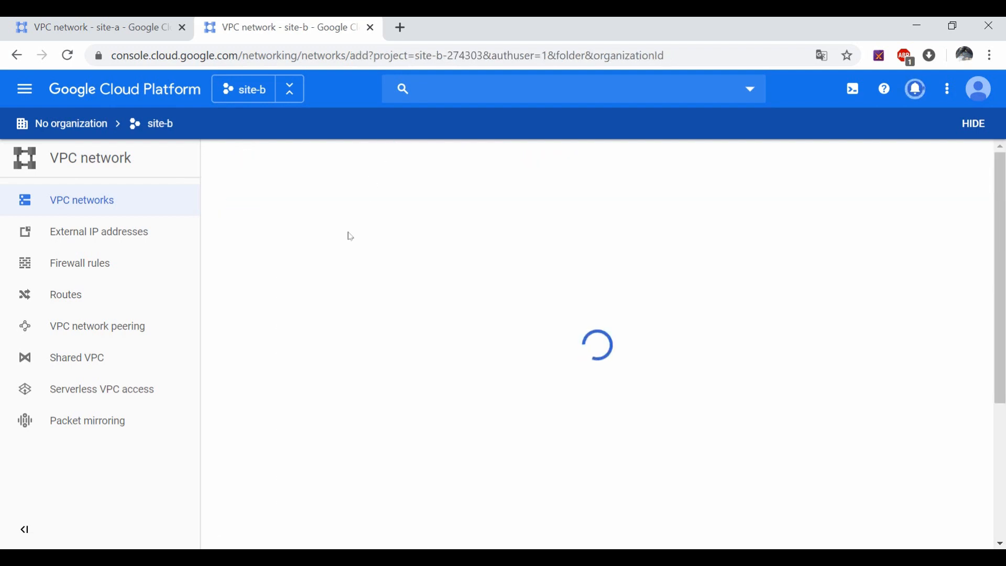
# Step: Name the network vpc-site-b and its new subnet subnet-site-b
pyautogui.click(283, 228)
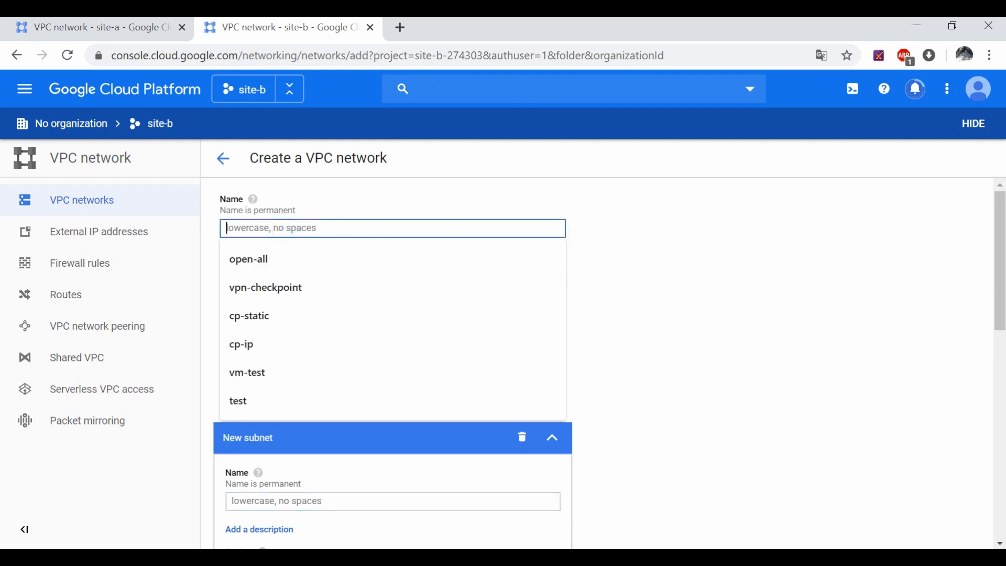
pyautogui.write('vpc-site')
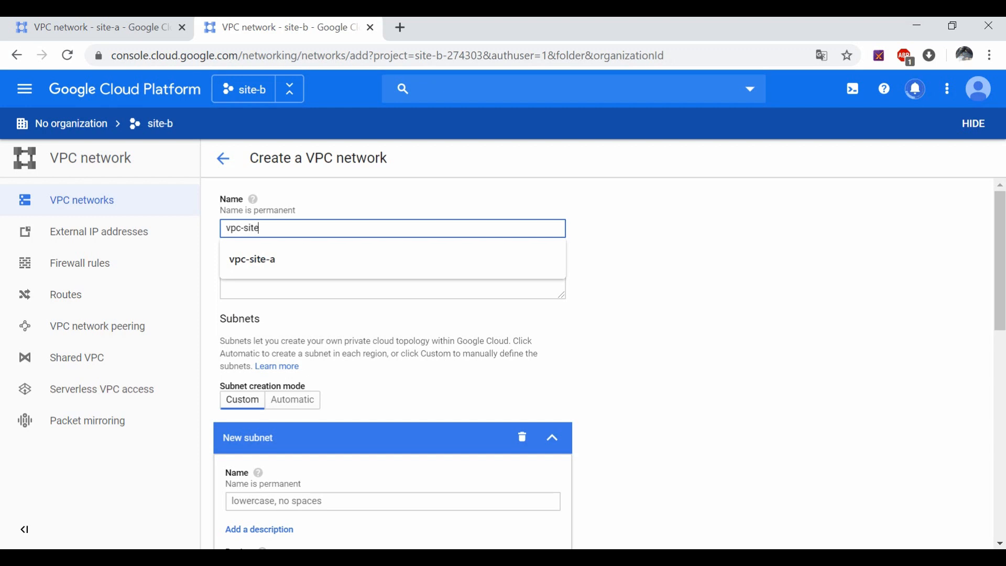
pyautogui.write('-b')
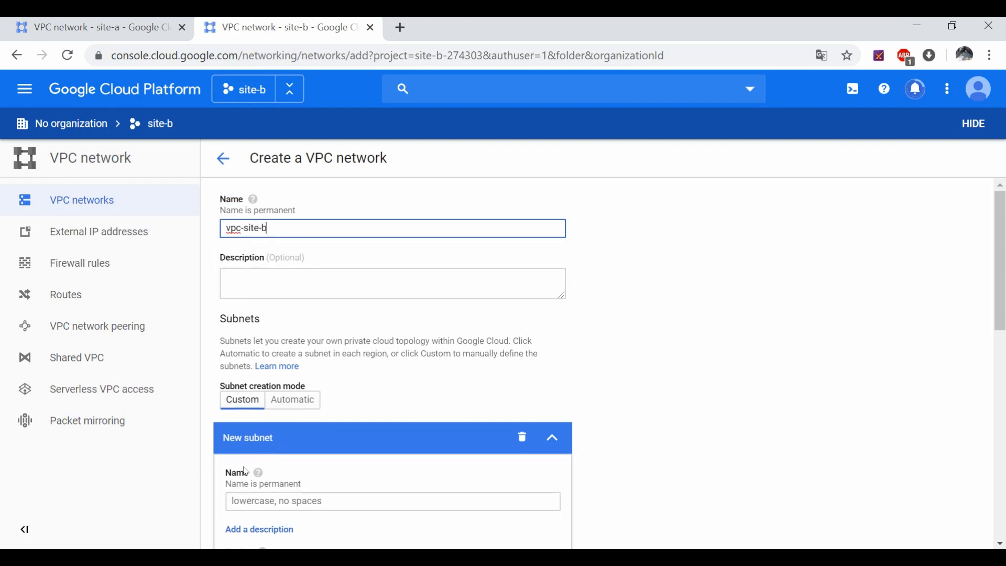
pyautogui.scroll(-3, 246, 471)
pyautogui.click(251, 423)
pyautogui.write('s')
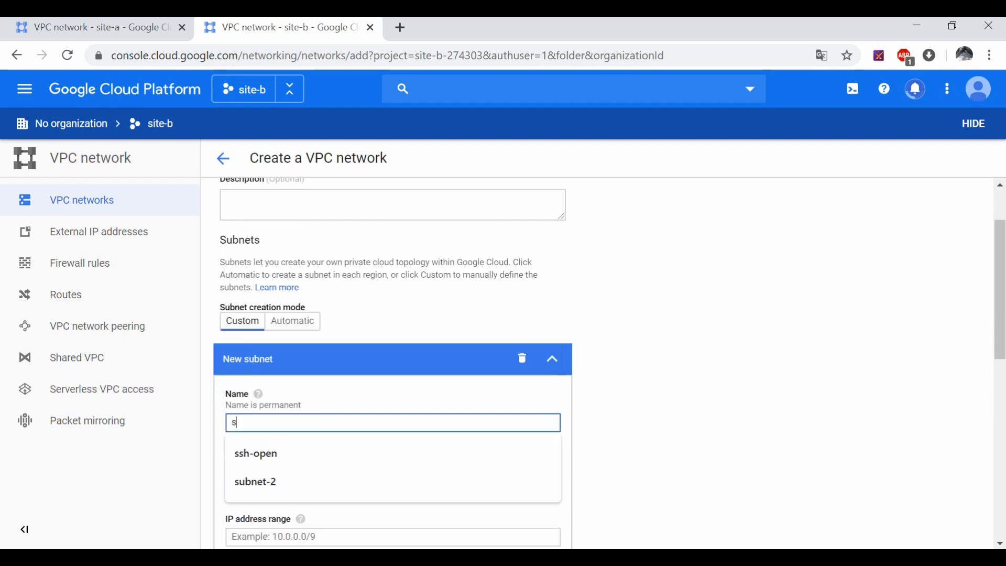
pyautogui.write('ubnet-')
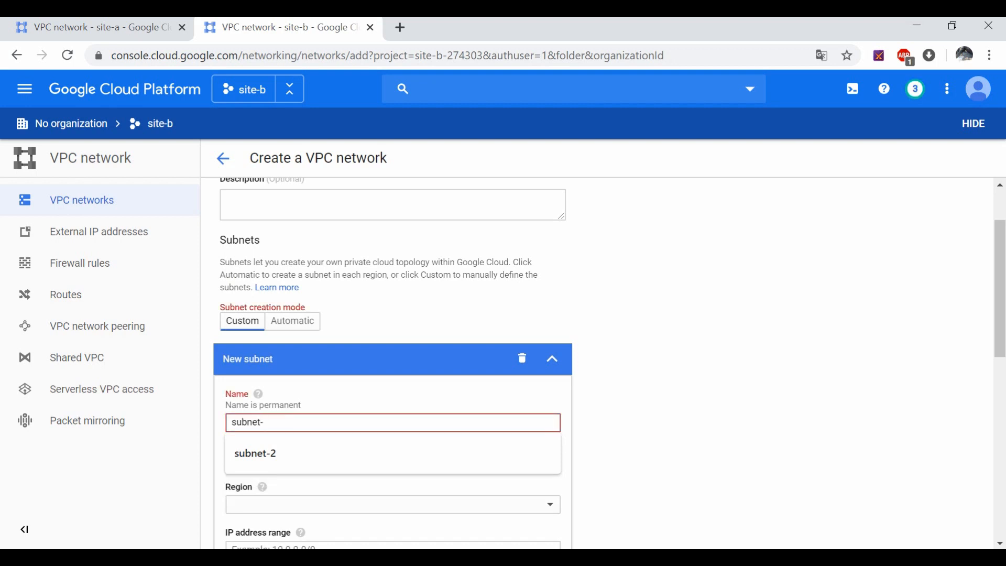
pyautogui.write('site-b')
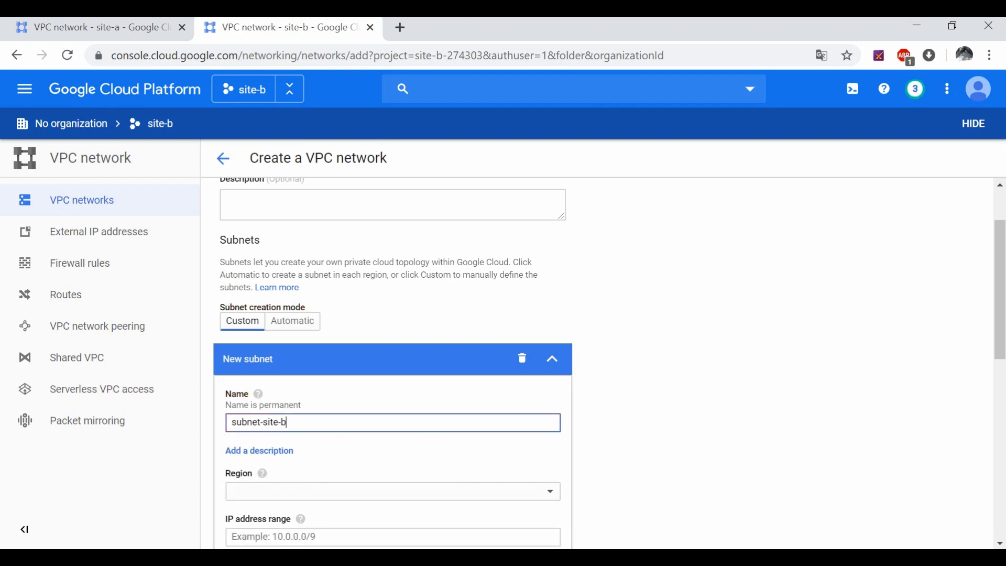
# Step: Place subnet-site-b in australia-southeast1 with IP range 10.248.0.0/20
pyautogui.click(490, 493)
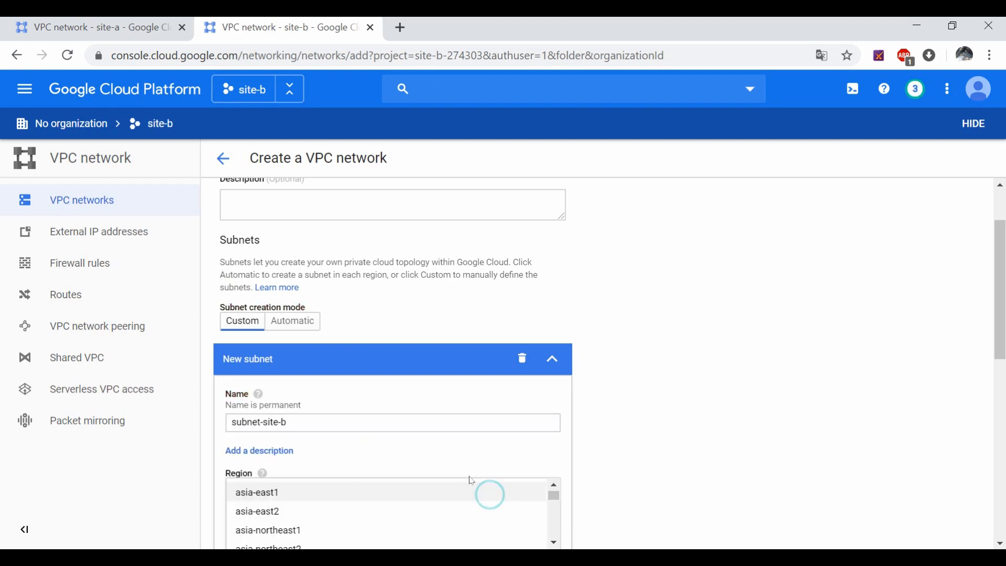
pyautogui.click(738, 382)
pyautogui.scroll(-6, 574, 304)
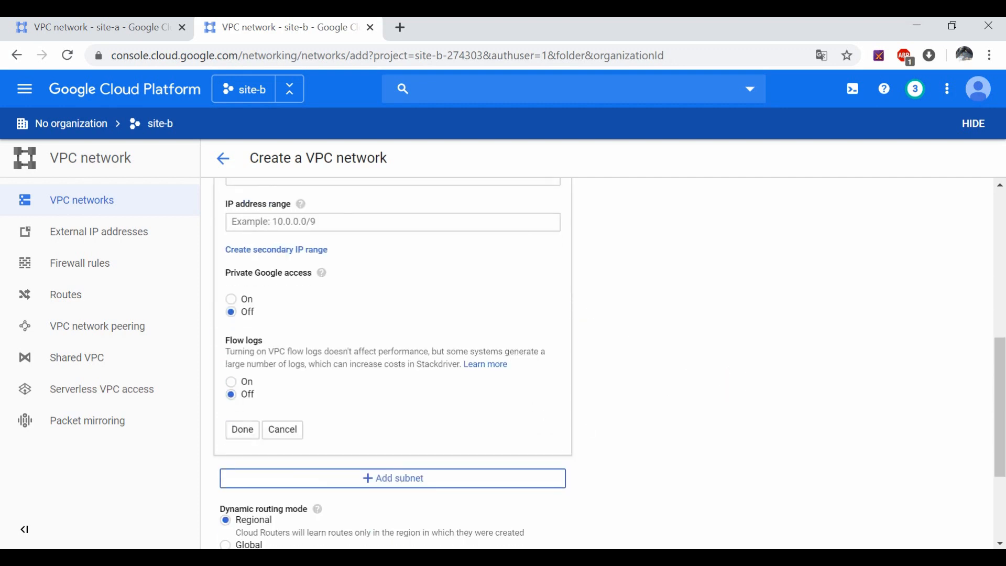
pyautogui.scroll(2, 518, 285)
pyautogui.click(471, 257)
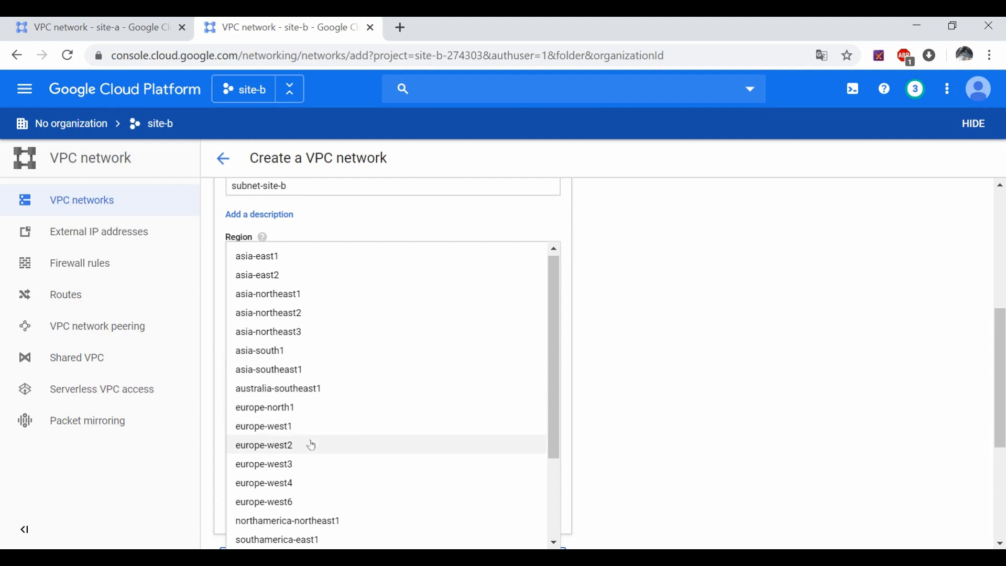
pyautogui.click(311, 388)
pyautogui.click(712, 308)
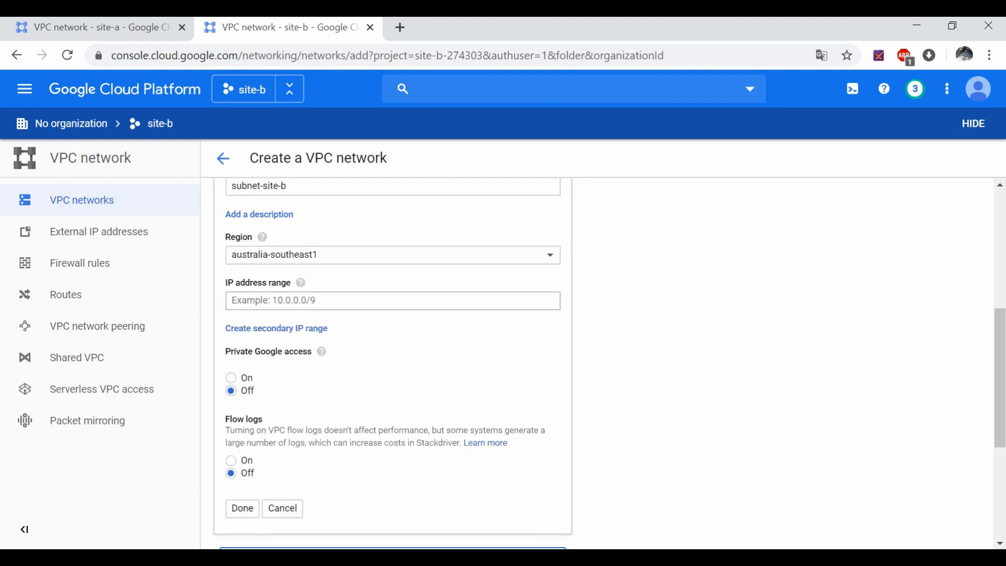
pyautogui.click(377, 308)
pyautogui.write('10.248')
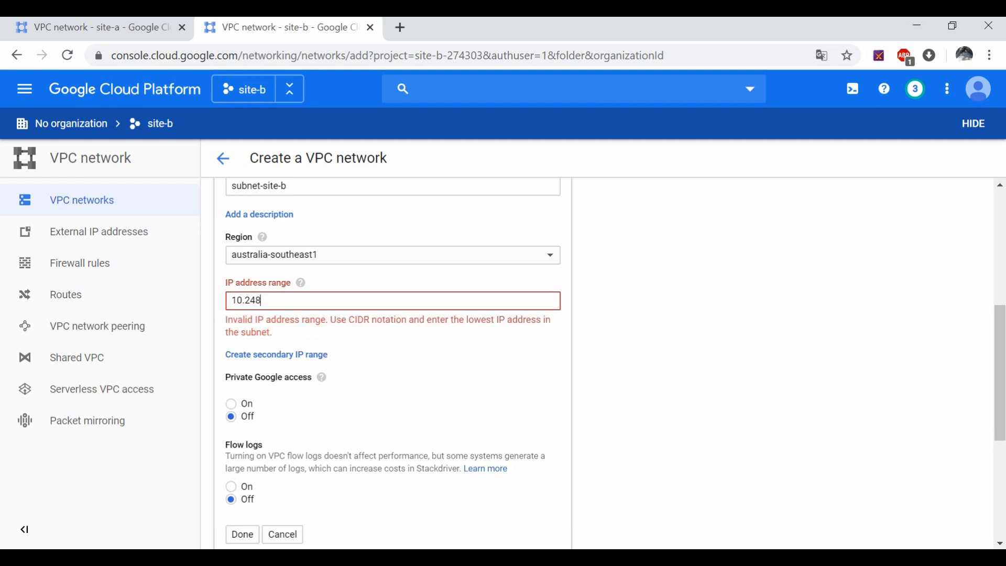
pyautogui.write('.0.0/20')
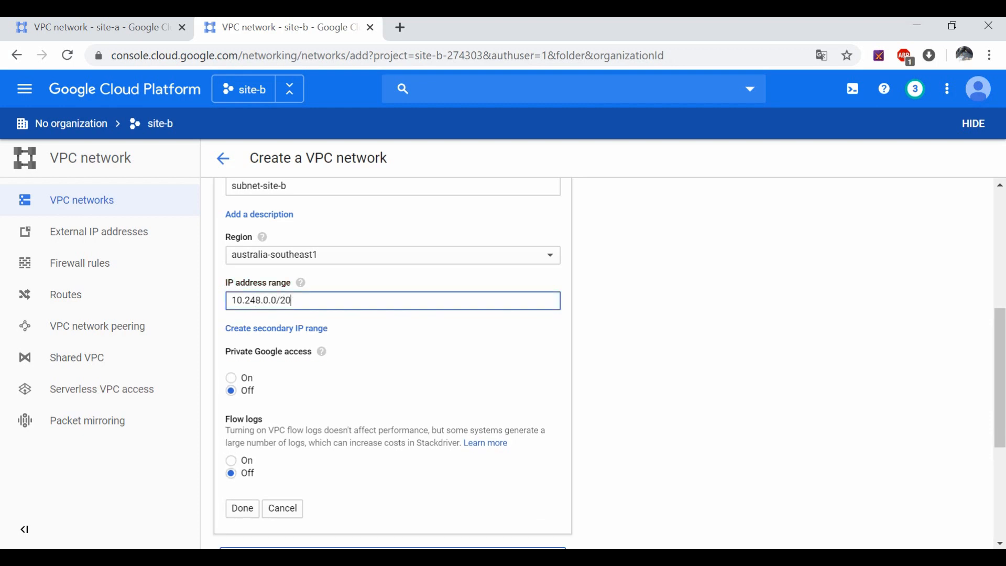
# Step: Turn on Private Google access, finish the subnet, and create vpc-site-b
pyautogui.click(229, 377)
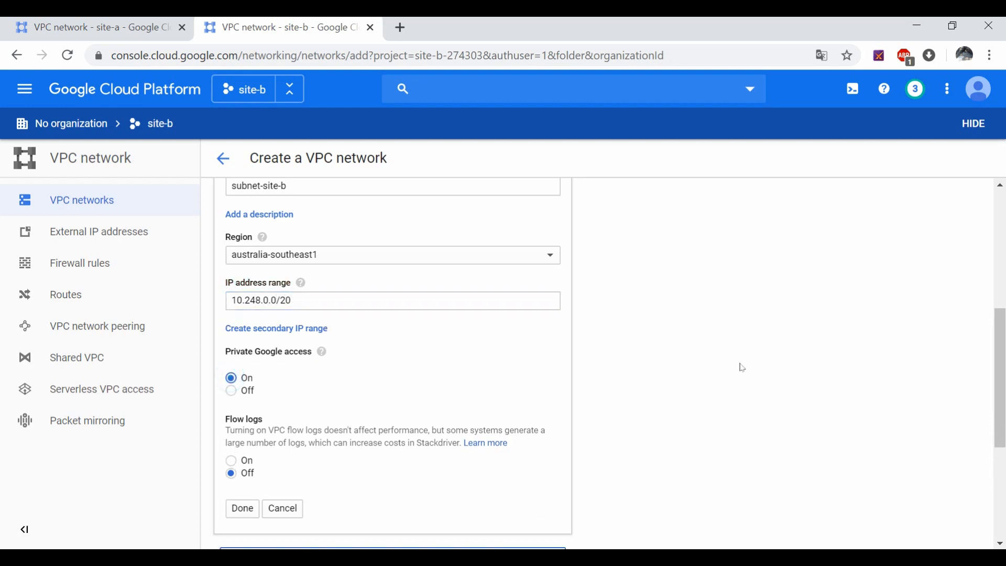
pyautogui.click(252, 515)
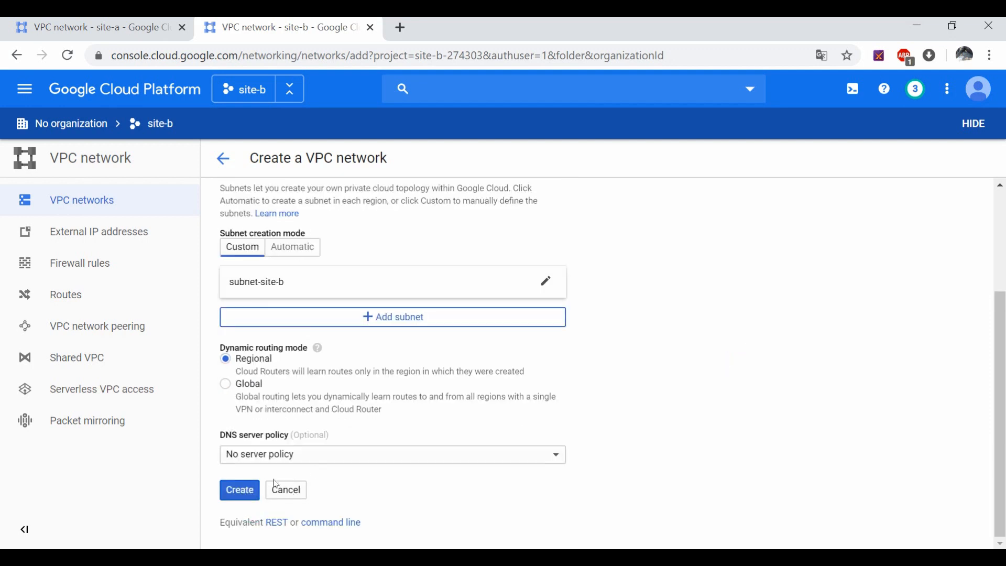
pyautogui.click(228, 495)
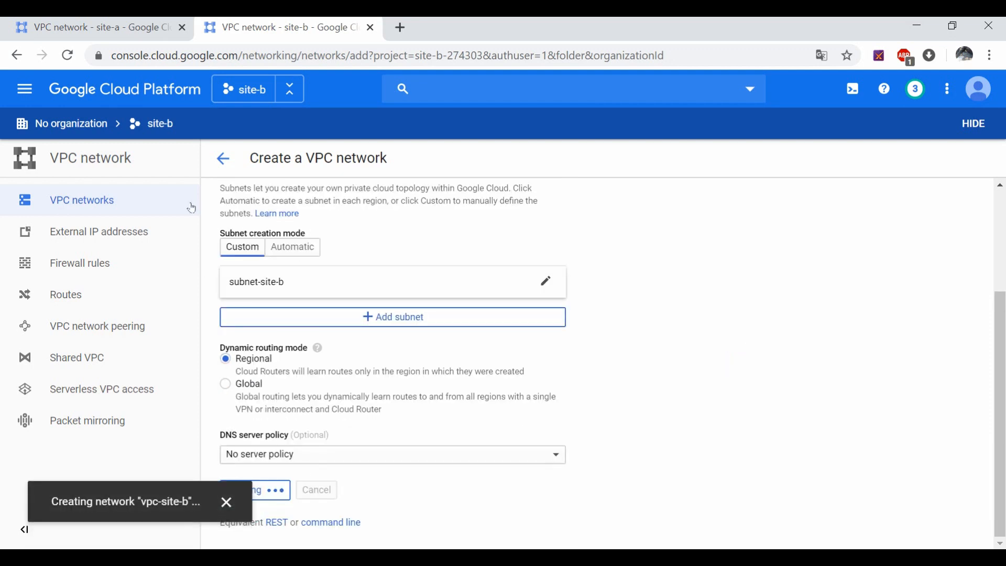
pyautogui.click(120, 32)
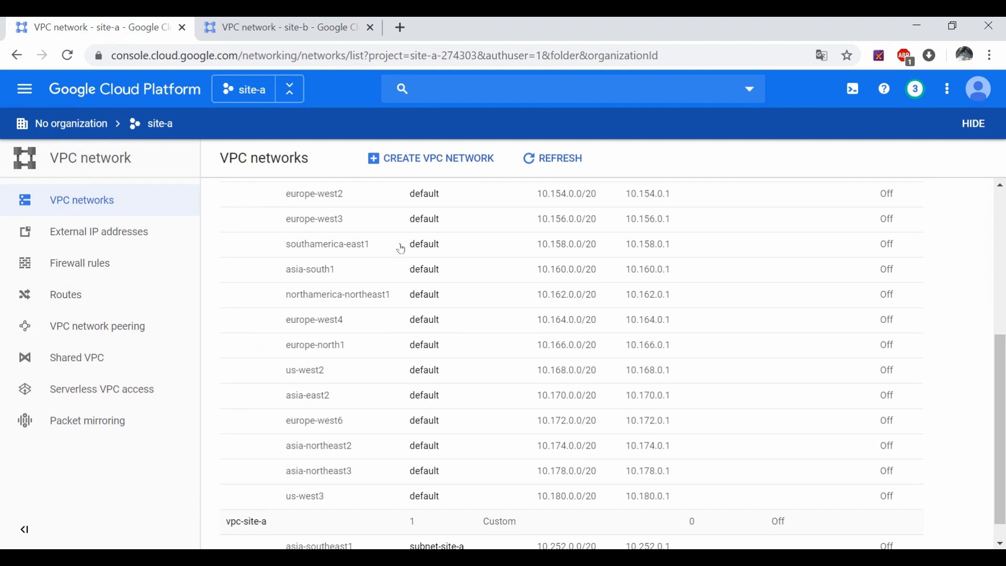
# Step: Compare subnet ranges 10.252.0.0/20 and 10.248.0.0/20 across both tabs, then open site-a's Firewall rules
pyautogui.scroll(-1, 424, 320)
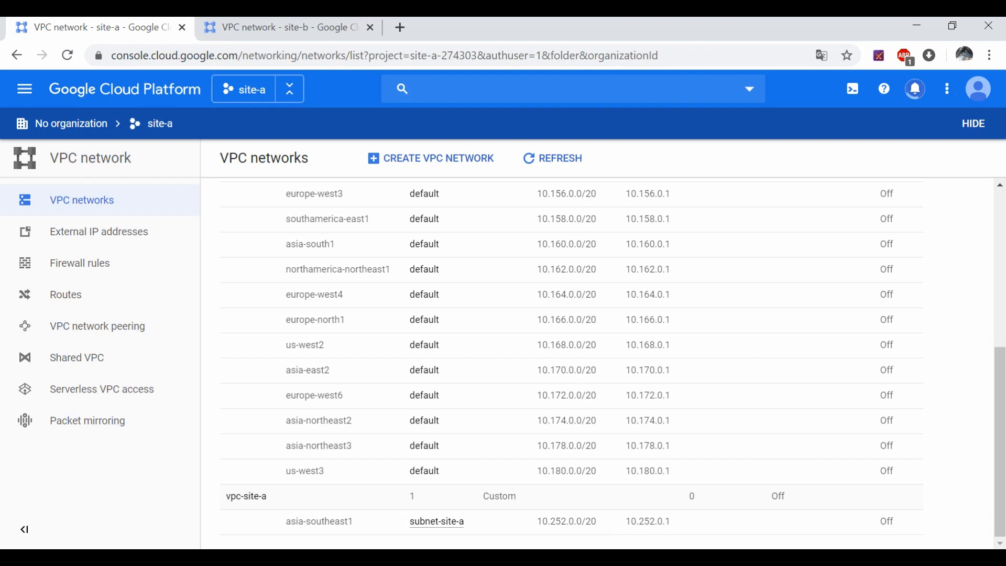
pyautogui.tripleClick(557, 521)
pyautogui.hotkey('ctrl', 'Tab')
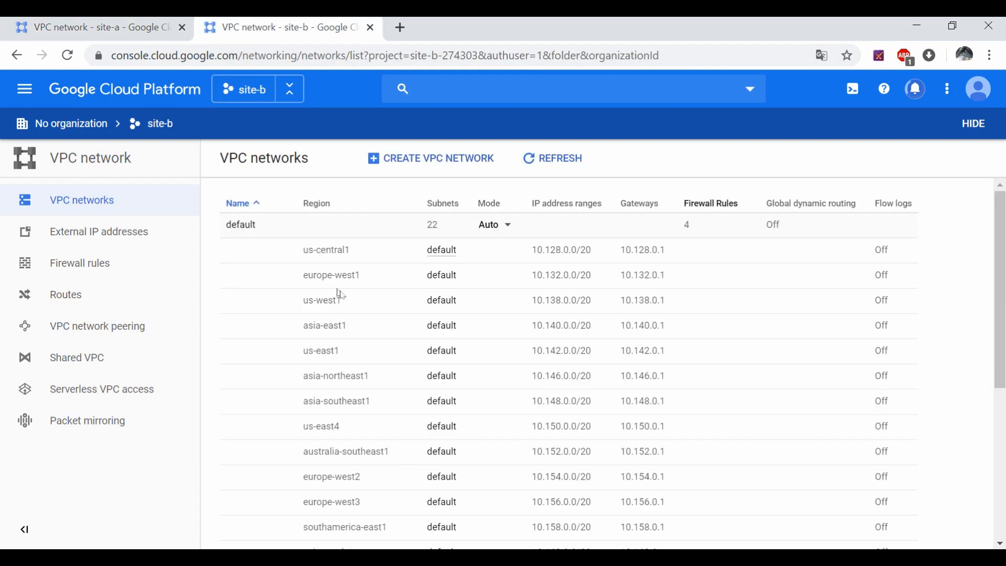
pyautogui.scroll(-5, 340, 295)
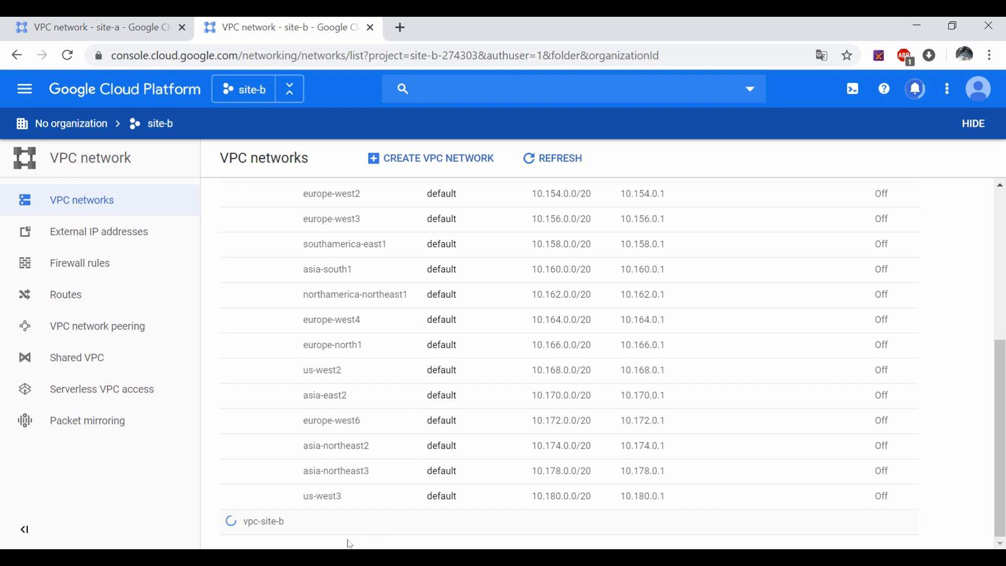
pyautogui.scroll(-1, 335, 539)
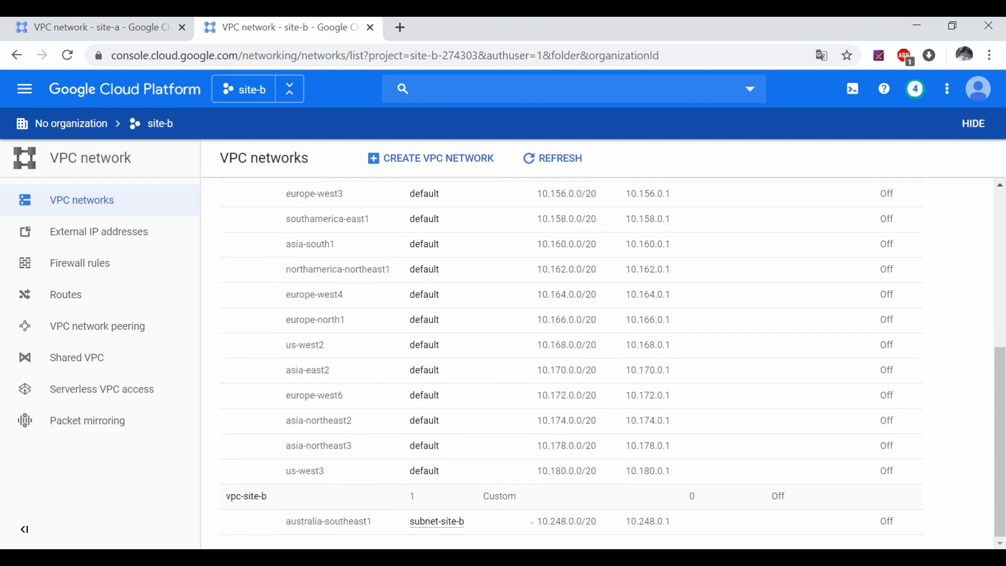
pyautogui.moveTo(532, 522); pyautogui.dragTo(607, 526)
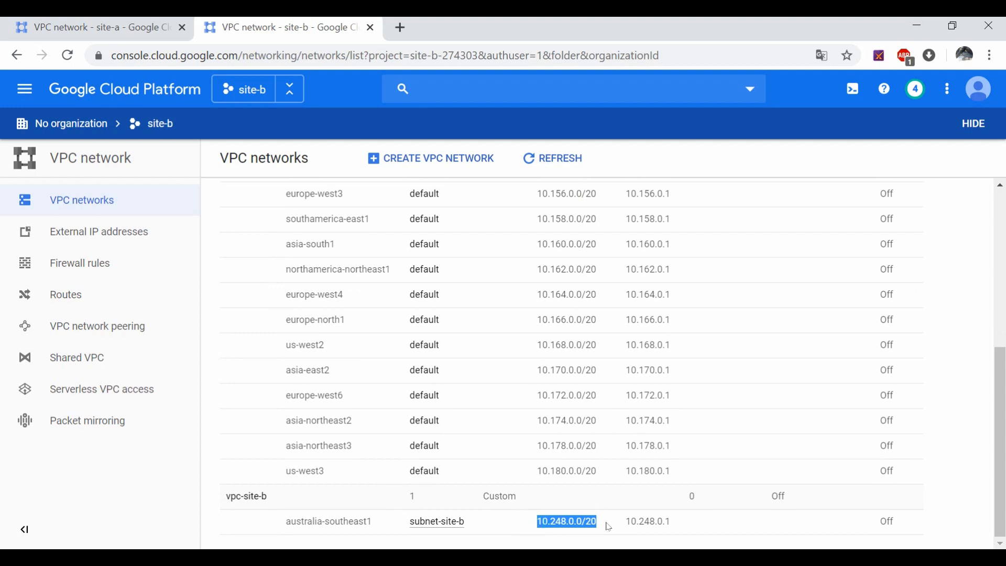
pyautogui.click(131, 27)
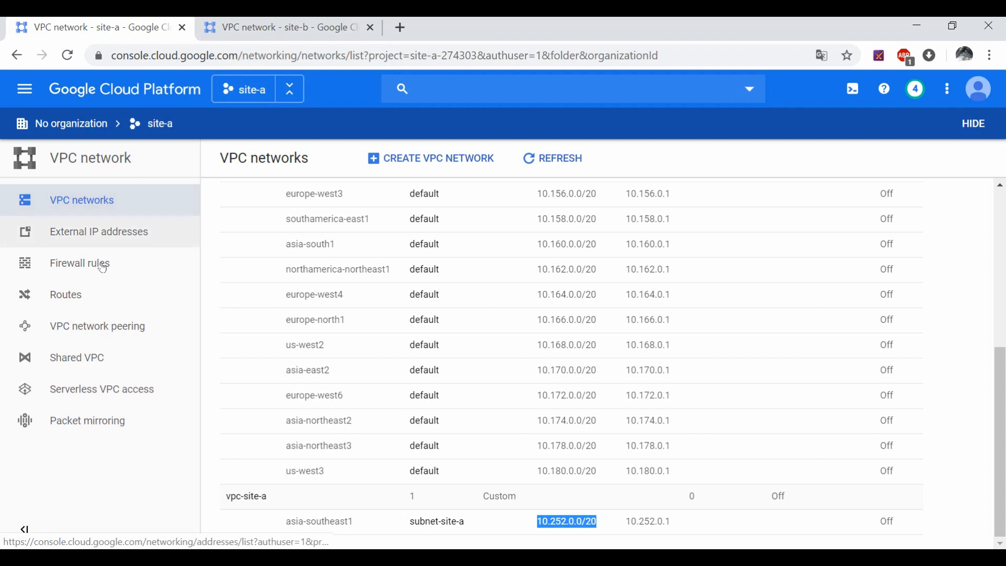
pyautogui.click(80, 272)
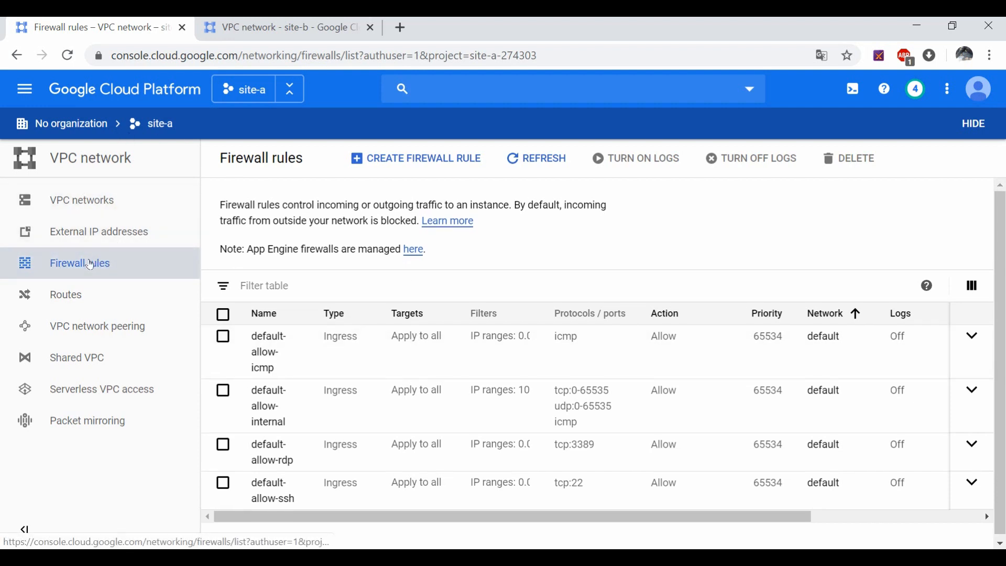
pyautogui.click(84, 201)
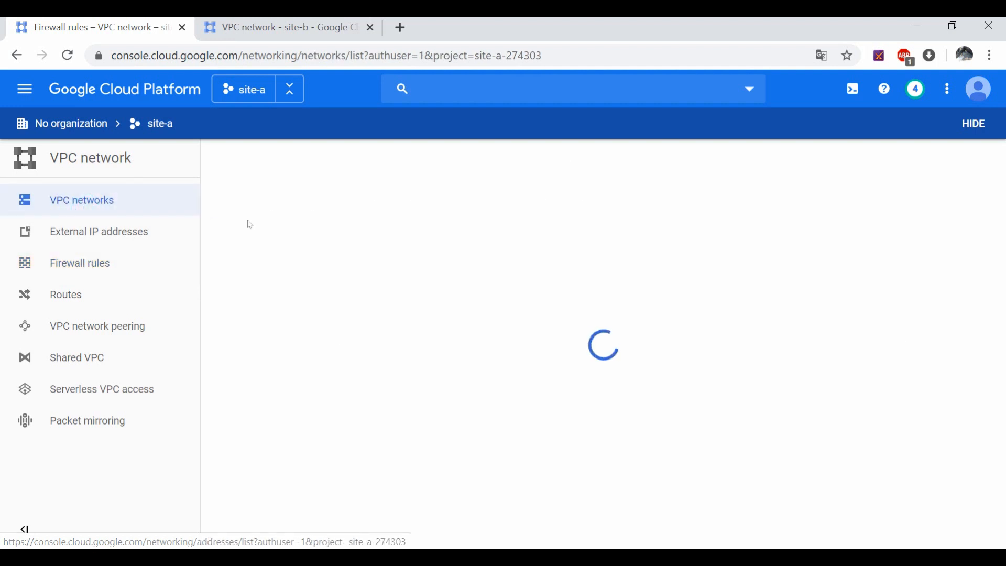
pyautogui.scroll(-2, 340, 310)
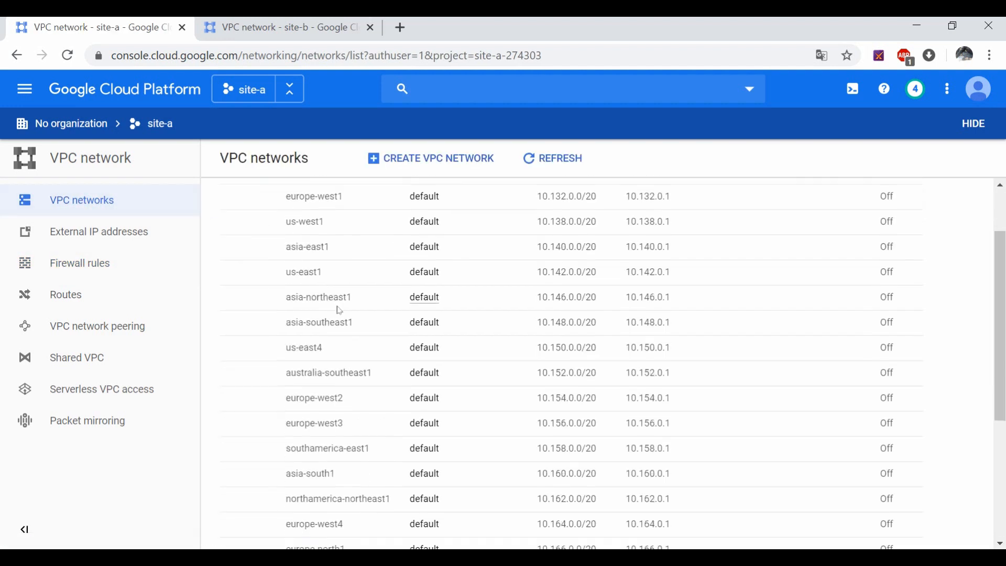
pyautogui.scroll(2, 339, 310)
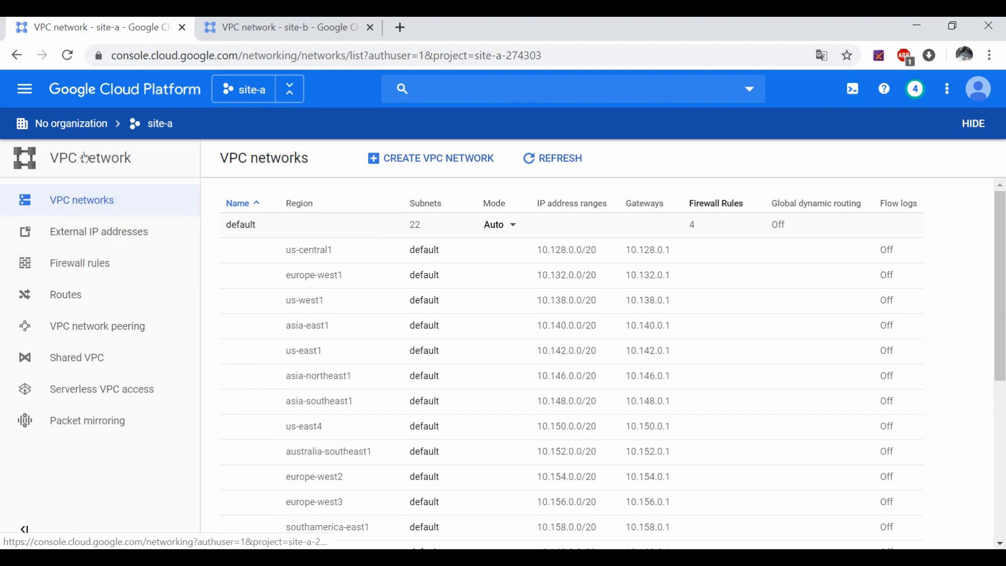
pyautogui.click(90, 263)
pyautogui.click(86, 211)
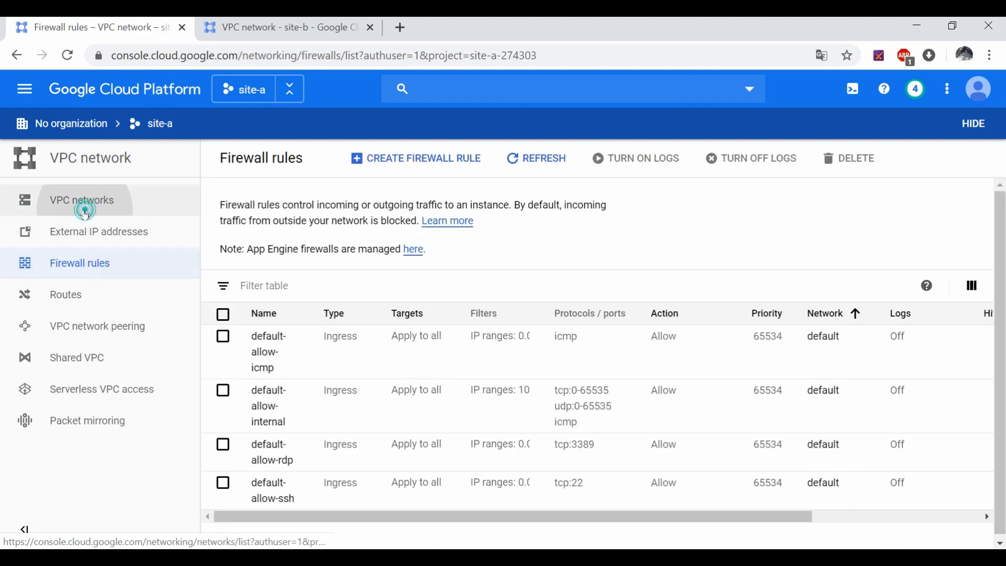
pyautogui.scroll(-6, 370, 354)
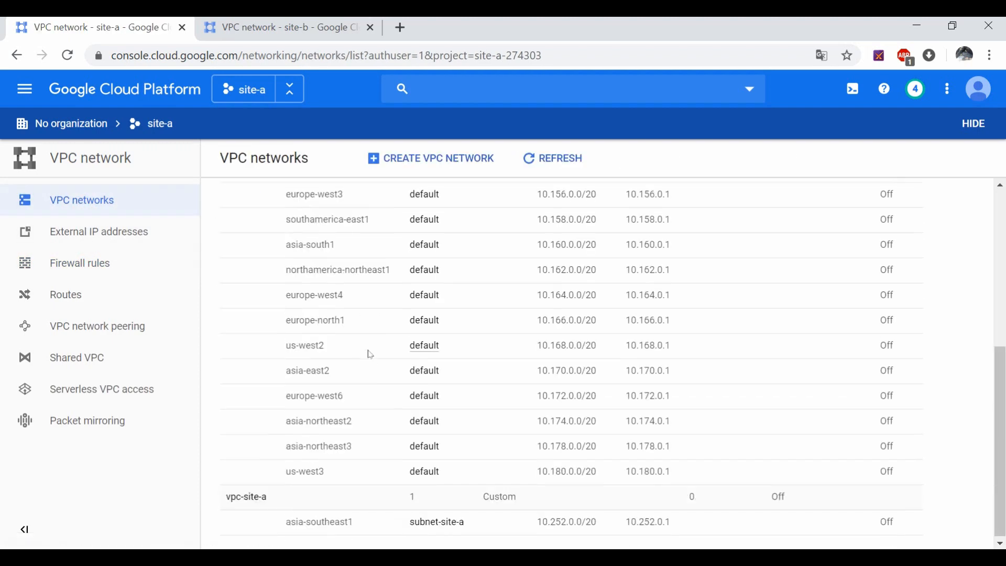
# Step: Open vpc-site-a's details, show its firewall rules, and start adding a rule
pyautogui.click(246, 496)
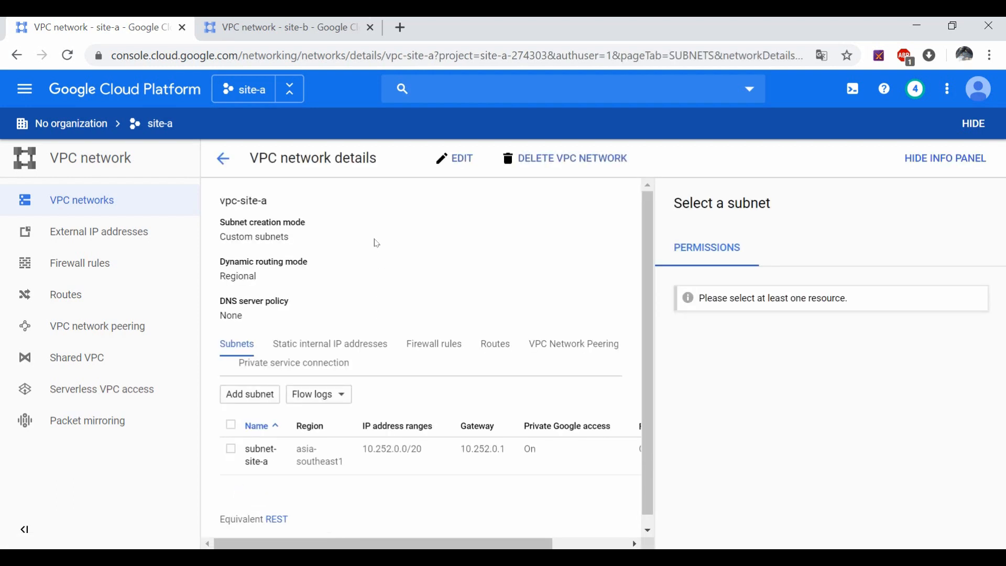
pyautogui.click(449, 346)
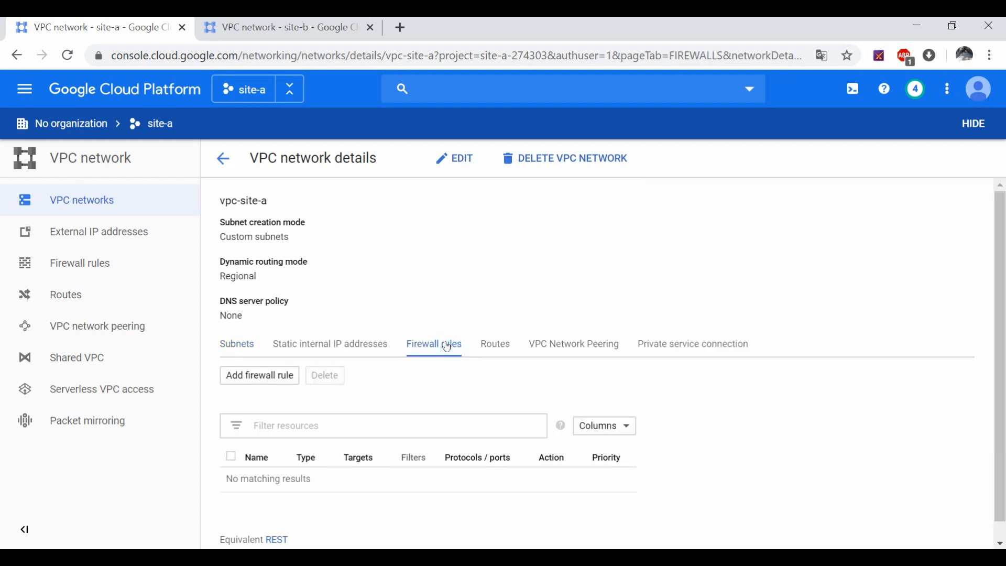
pyautogui.click(289, 376)
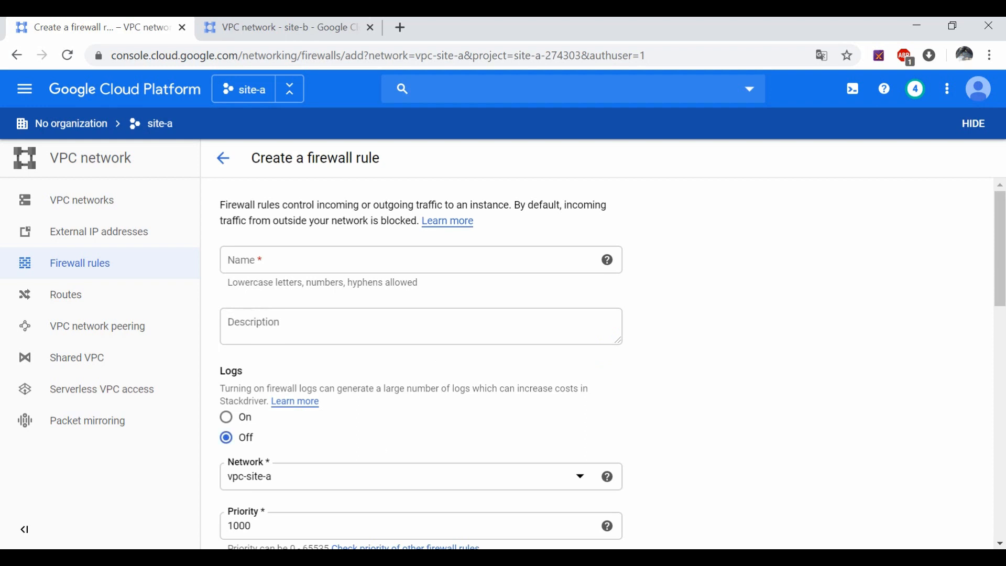
# Step: Name the rule open-ssh, target all instances, with source range 0.0.0.0/0
pyautogui.click(272, 254)
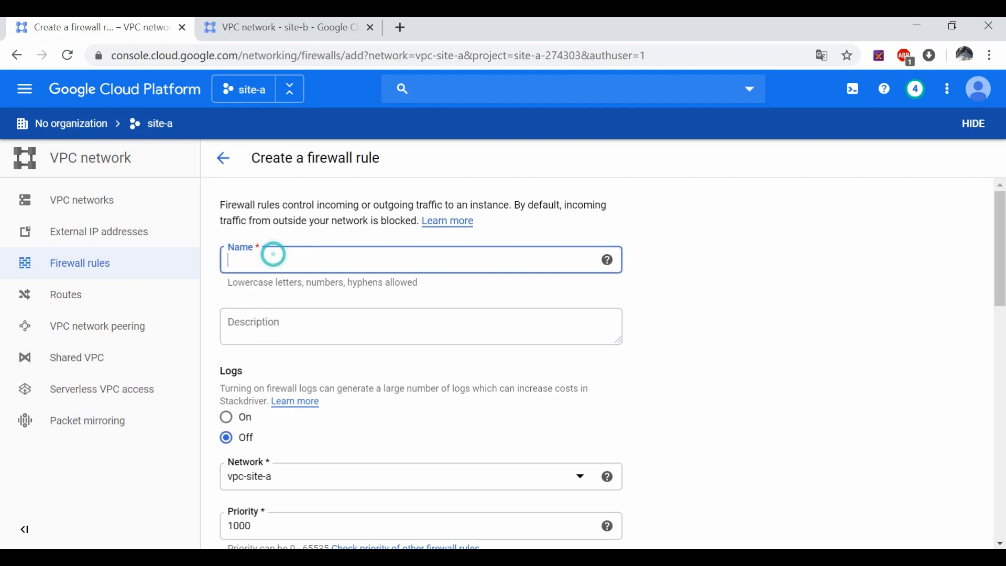
pyautogui.write('open-ssh')
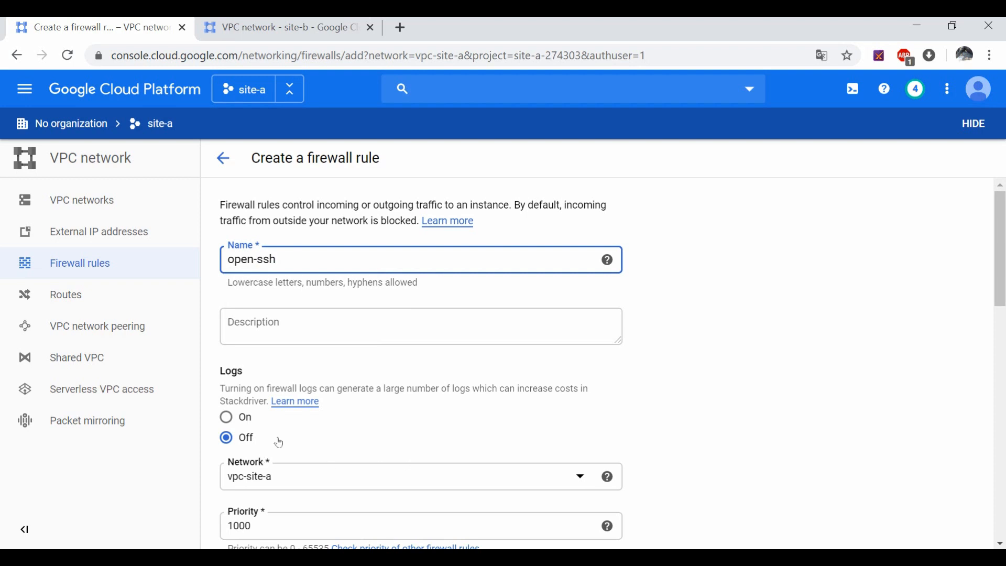
pyautogui.click(827, 366)
pyautogui.scroll(-4, 438, 328)
pyautogui.scroll(-2, 269, 375)
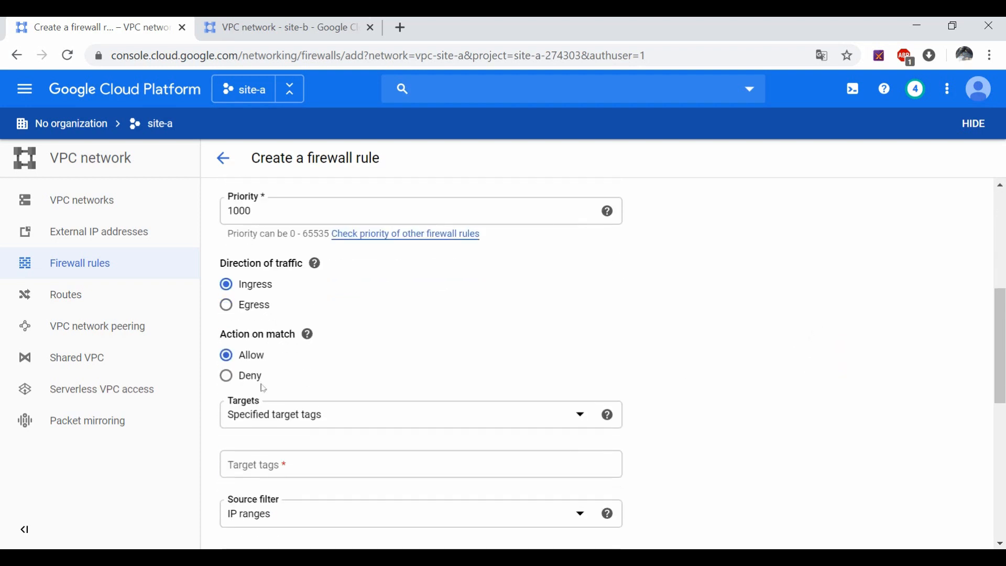
pyautogui.click(262, 427)
pyautogui.click(269, 422)
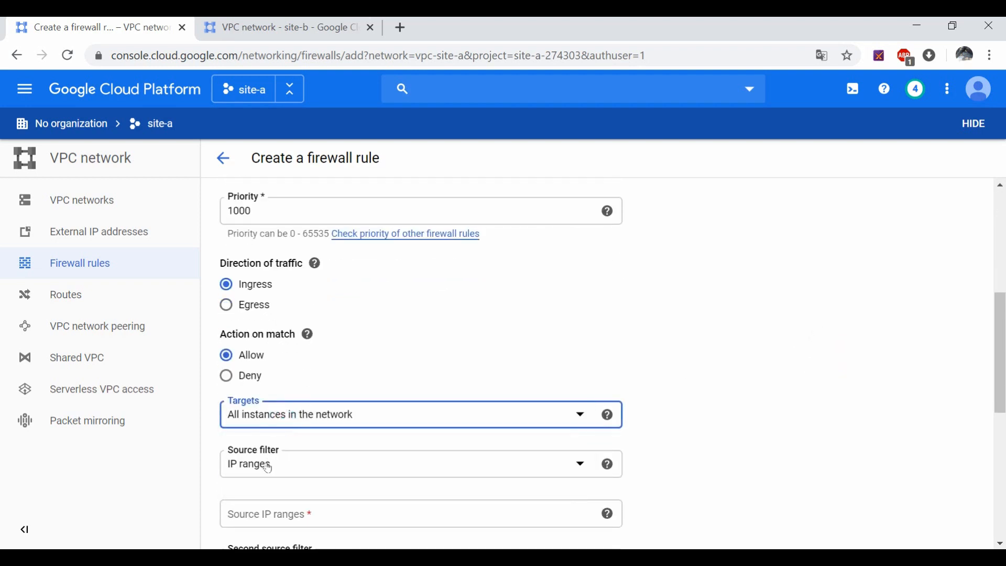
pyautogui.scroll(-2, 273, 492)
pyautogui.click(267, 434)
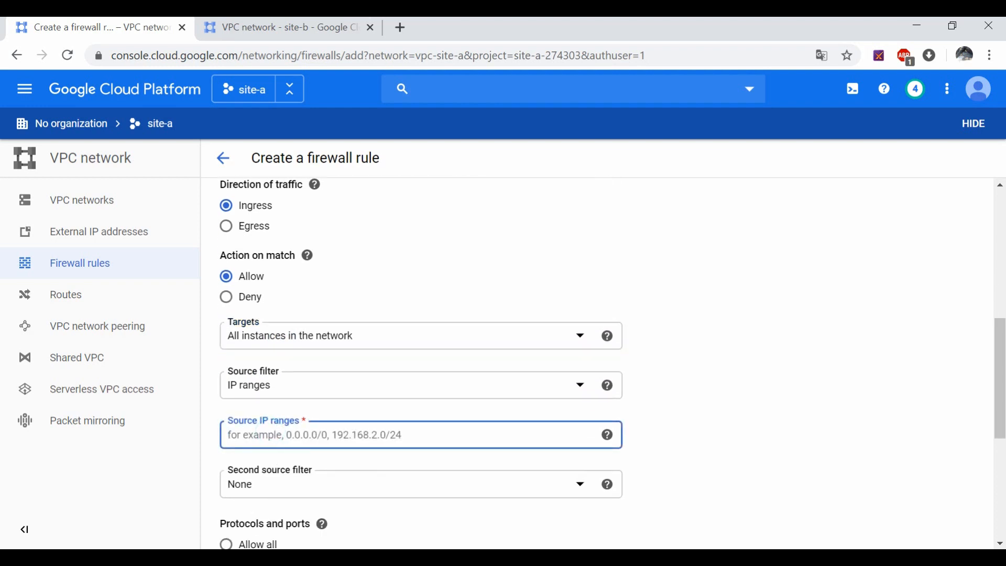
pyautogui.write('0.0.0.0/')
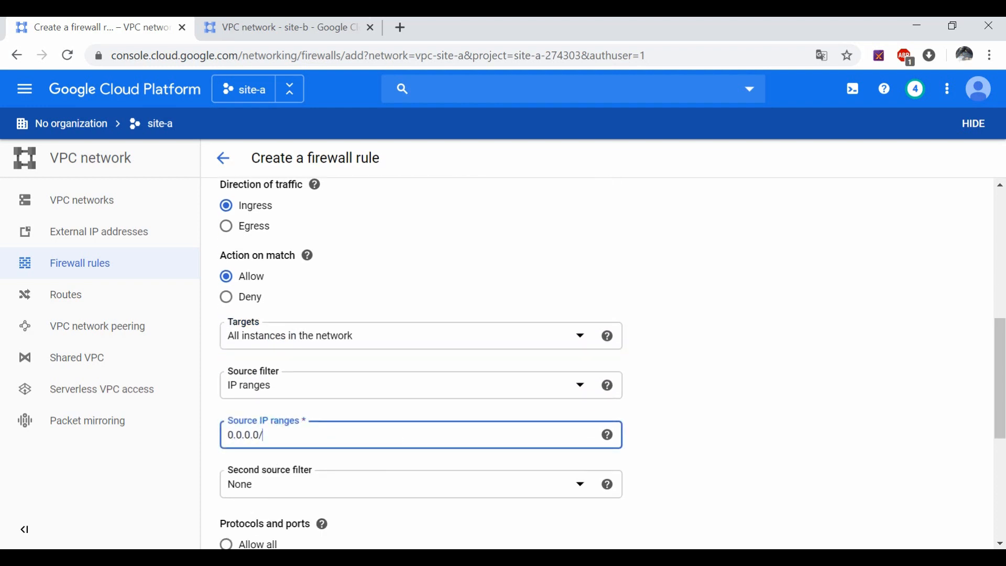
pyautogui.write('0')
pyautogui.press('Return')
# Step: Allow tcp port 22 and create the open-ssh rule
pyautogui.scroll(-5, 759, 408)
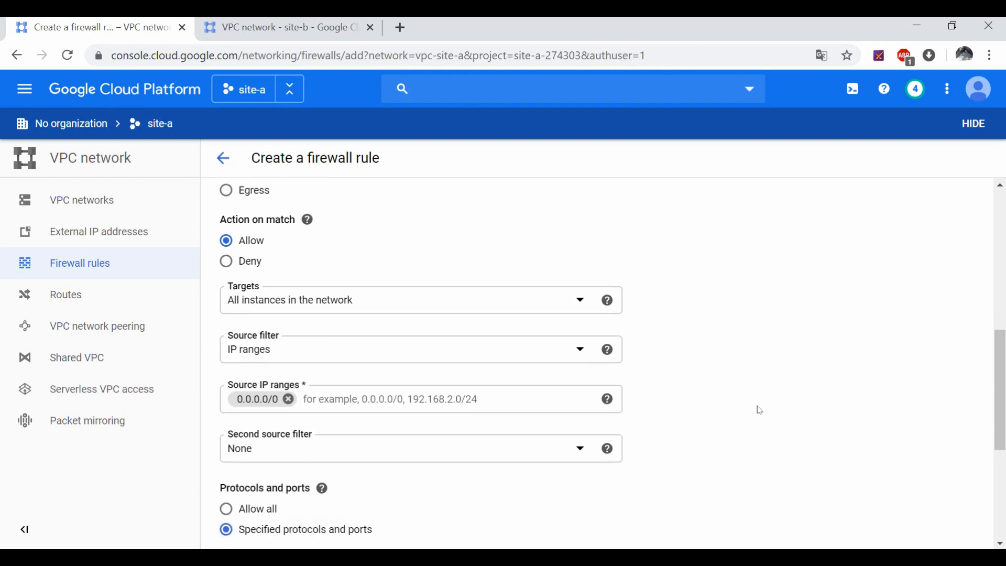
pyautogui.click(322, 288)
pyautogui.click(289, 370)
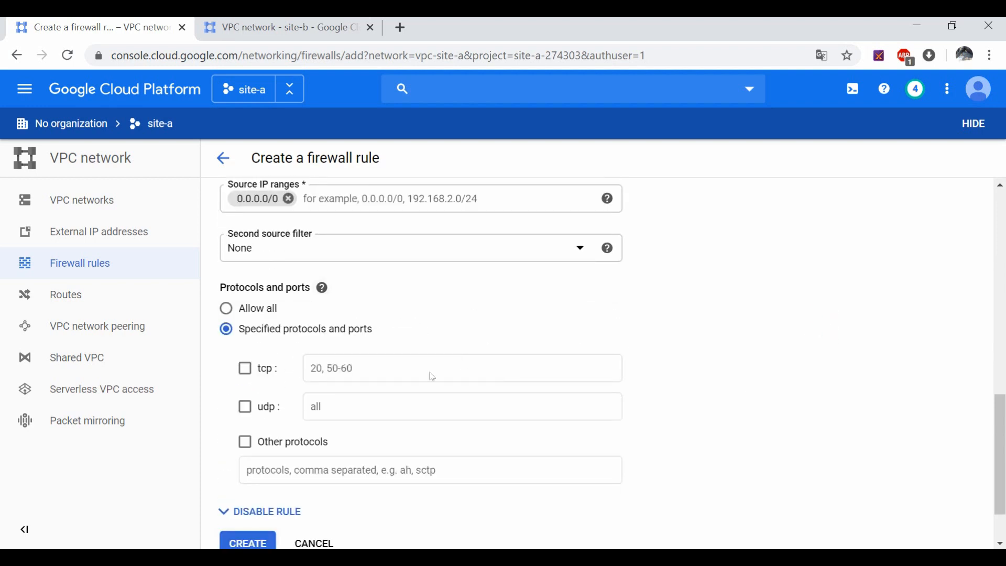
pyautogui.click(244, 368)
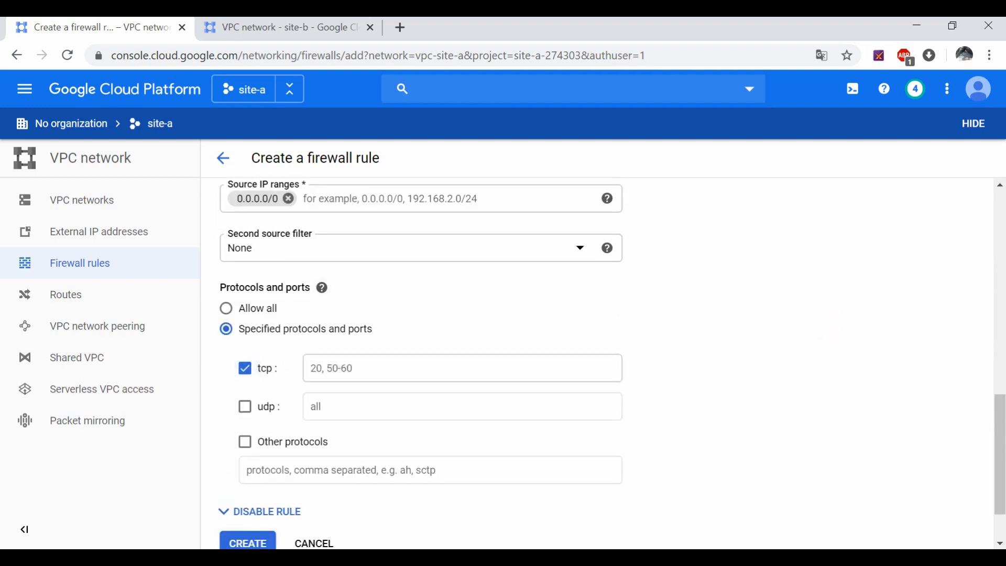
pyautogui.click(326, 369)
pyautogui.write('22')
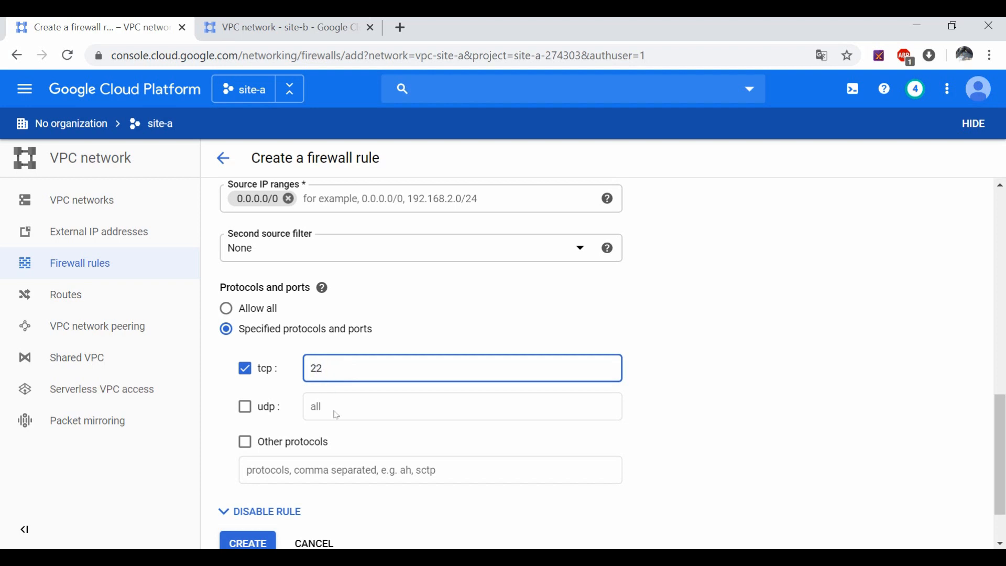
pyautogui.scroll(-2, 336, 415)
pyautogui.click(241, 487)
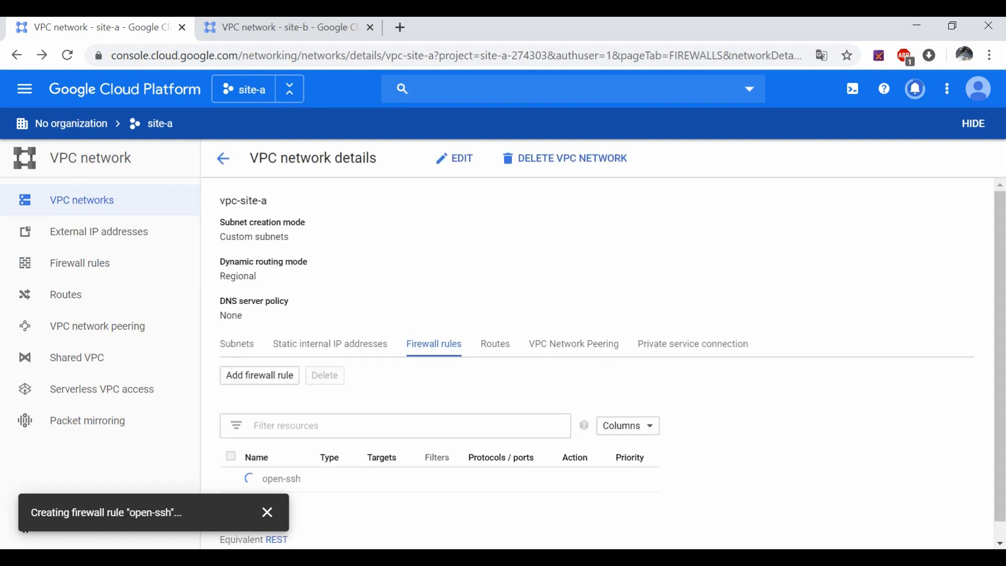
# Step: Start a new rule named open-icmp targeting all instances with source range 0.0.0.0/0
pyautogui.click(276, 376)
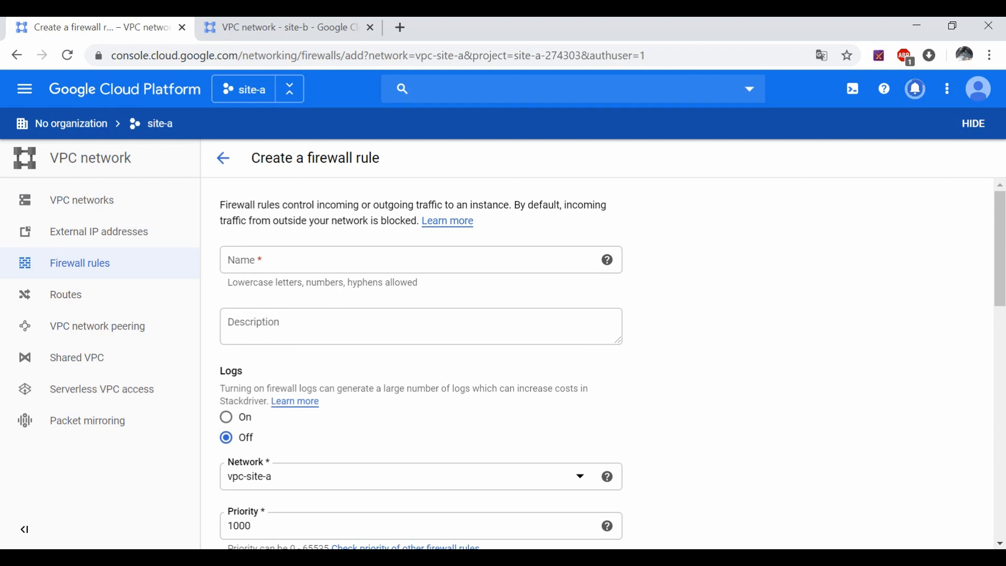
pyautogui.click(325, 262)
pyautogui.write('open-')
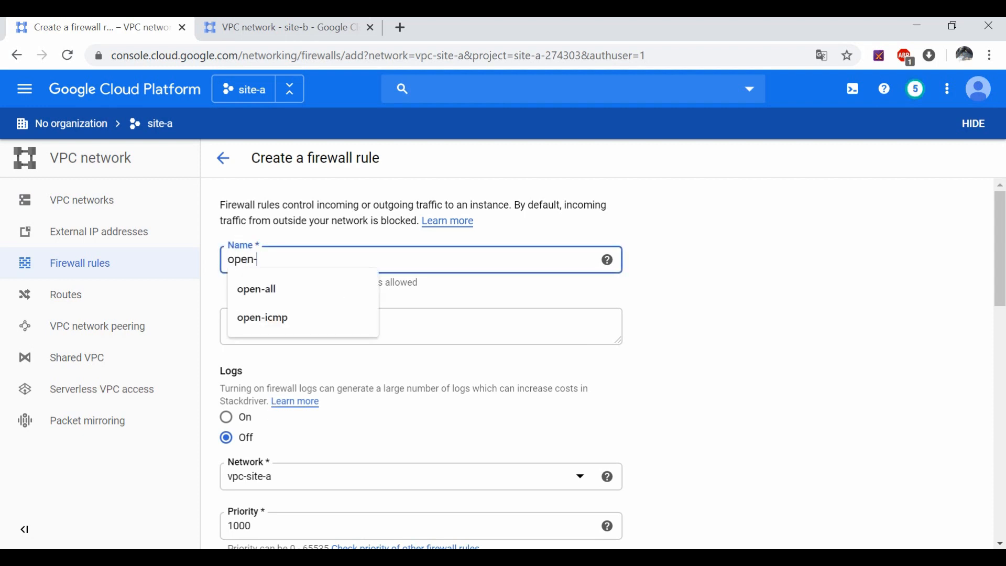
pyautogui.write('icmp')
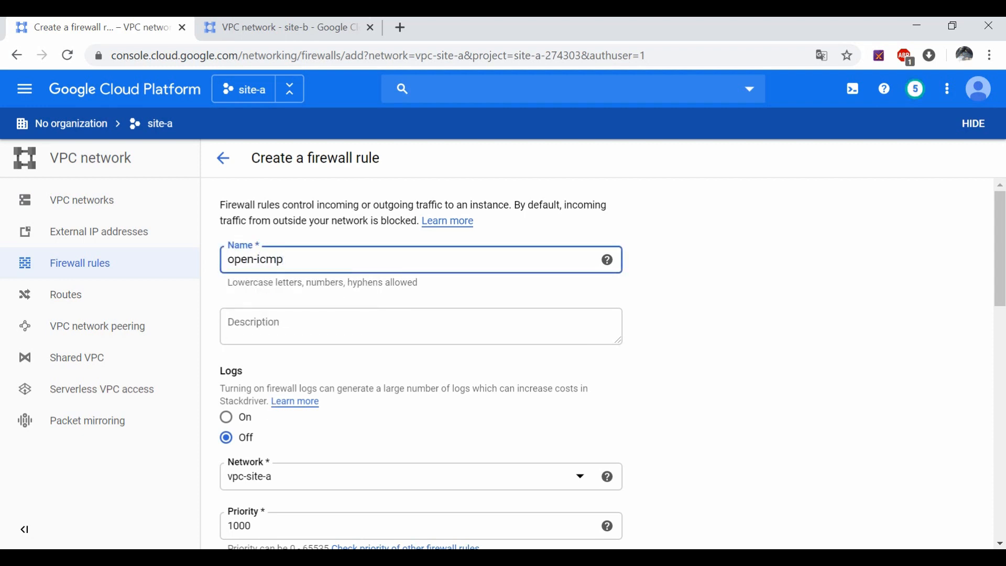
pyautogui.scroll(-8, 307, 348)
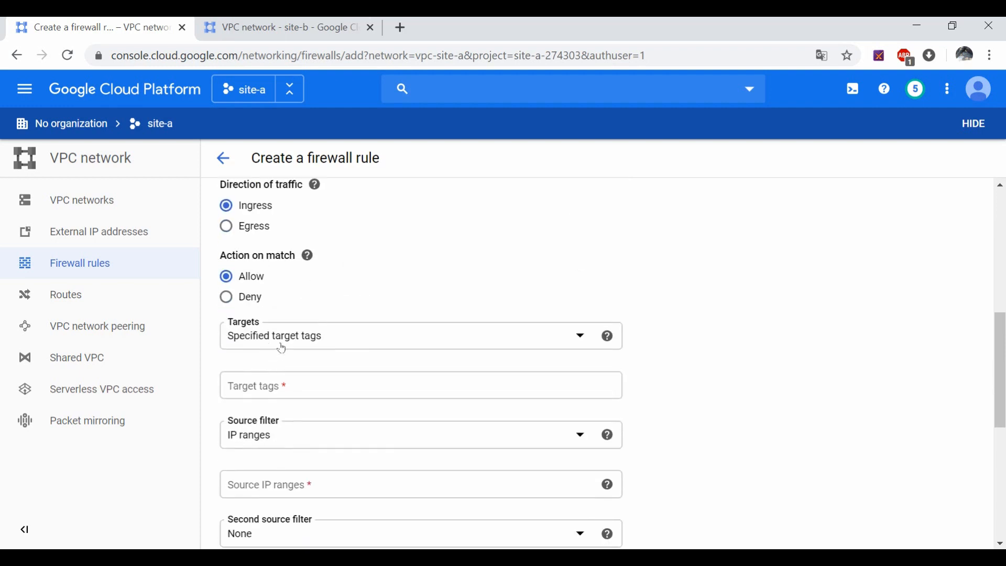
pyautogui.click(281, 348)
pyautogui.click(283, 346)
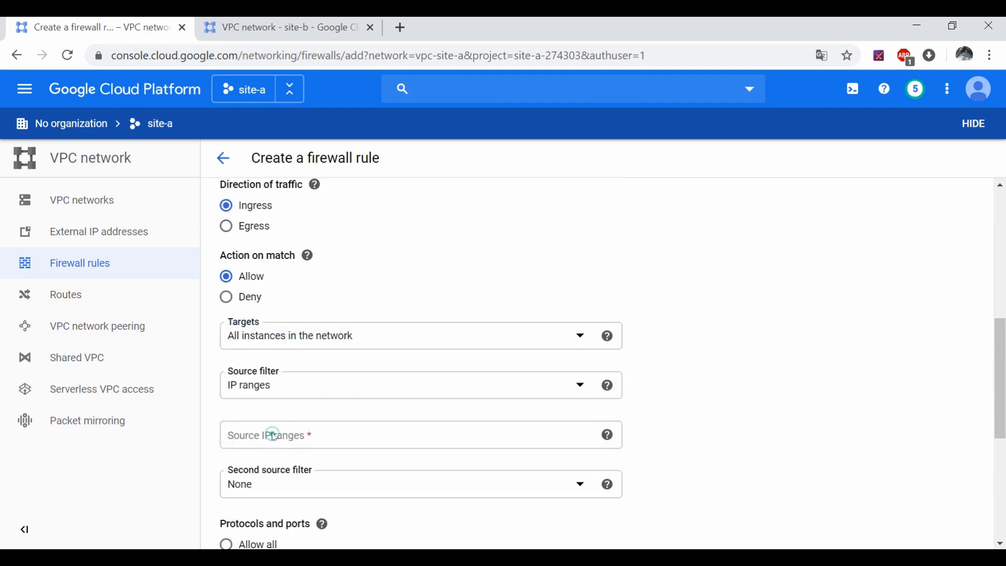
pyautogui.click(273, 435)
pyautogui.write('0.0.0.0/0')
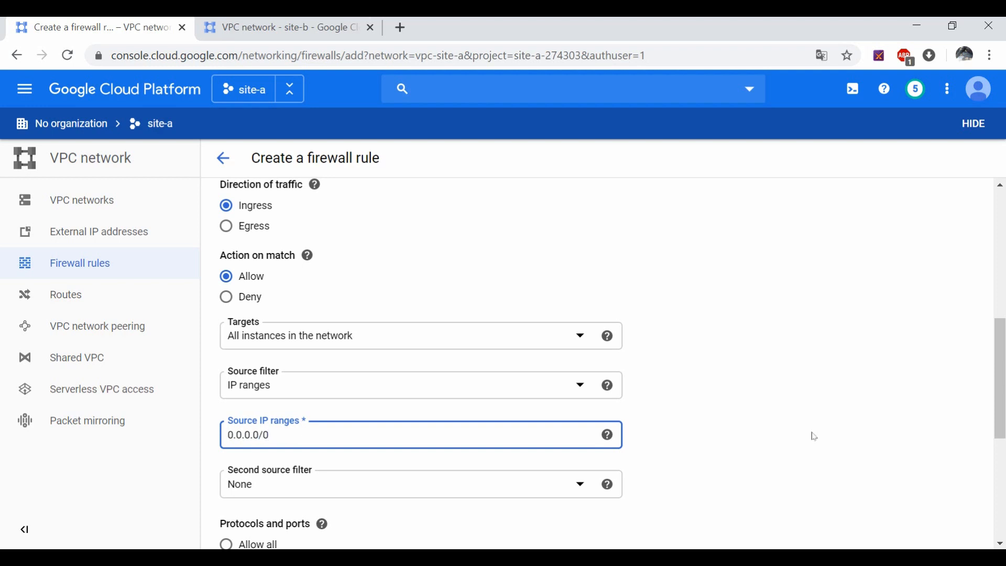
pyautogui.click(812, 435)
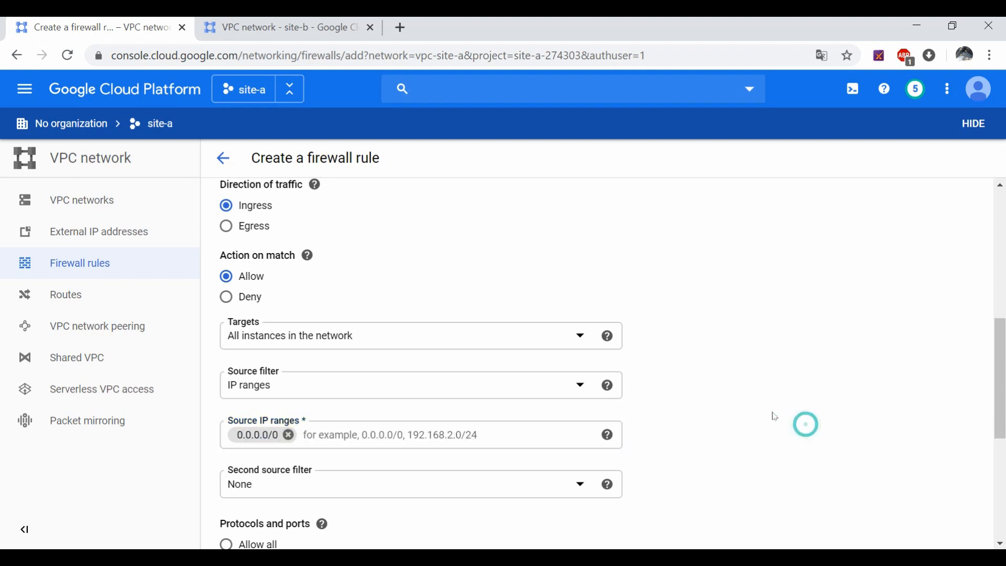
# Step: Allow the icmp protocol under other protocols and create the open-icmp rule
pyautogui.scroll(-3, 282, 350)
pyautogui.scroll(-3, 245, 455)
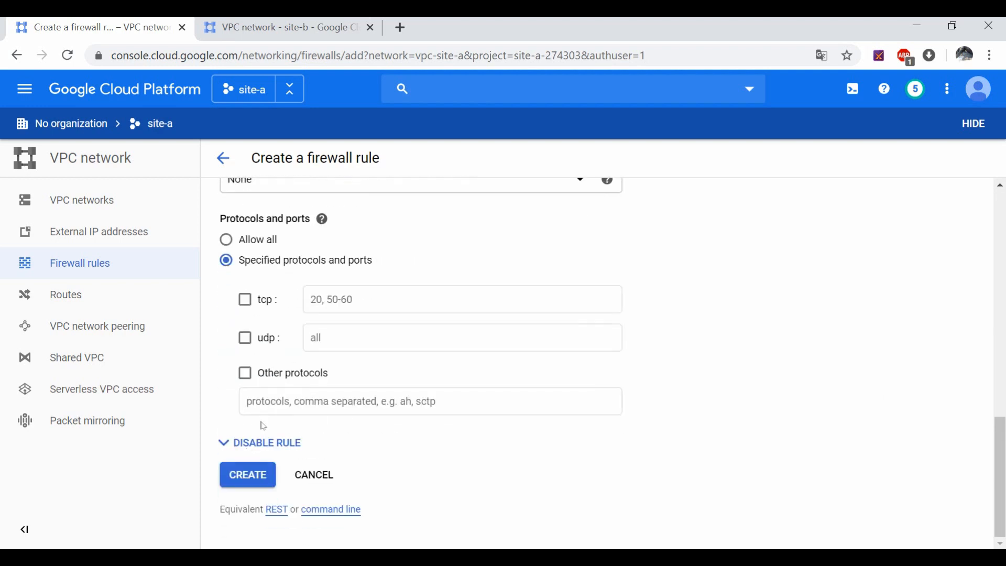
pyautogui.click(246, 373)
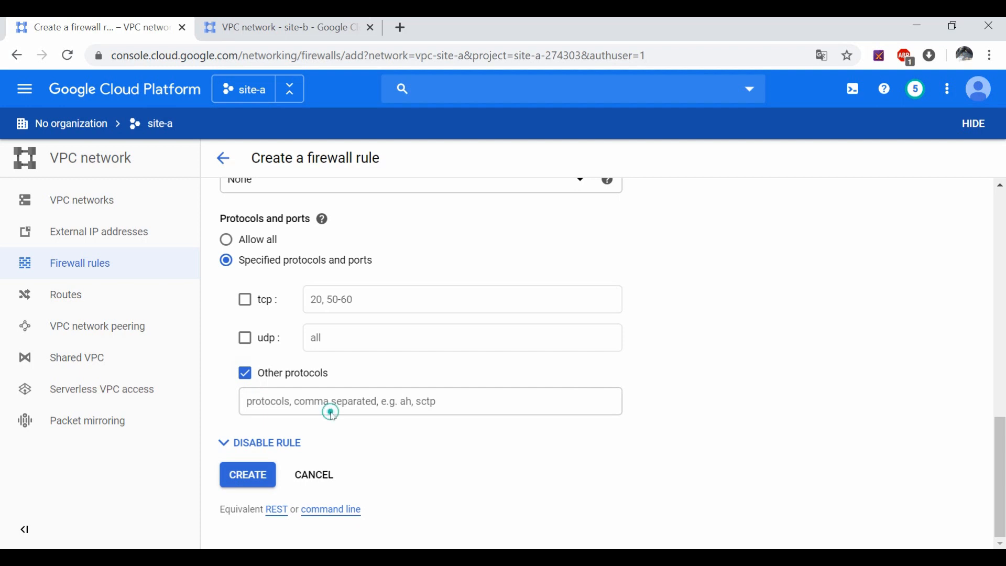
pyautogui.click(339, 401)
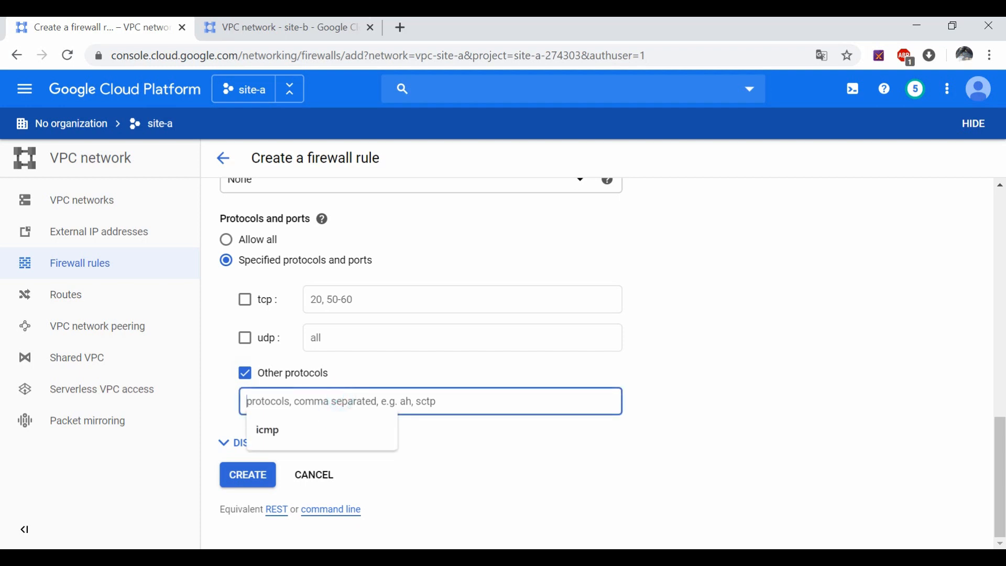
pyautogui.write('icm')
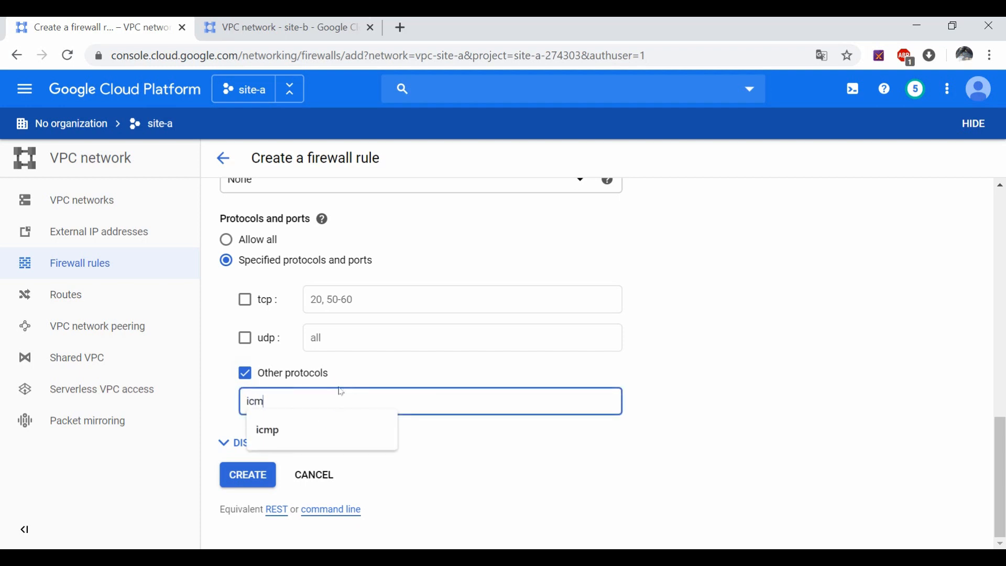
pyautogui.write('p')
pyautogui.click(671, 351)
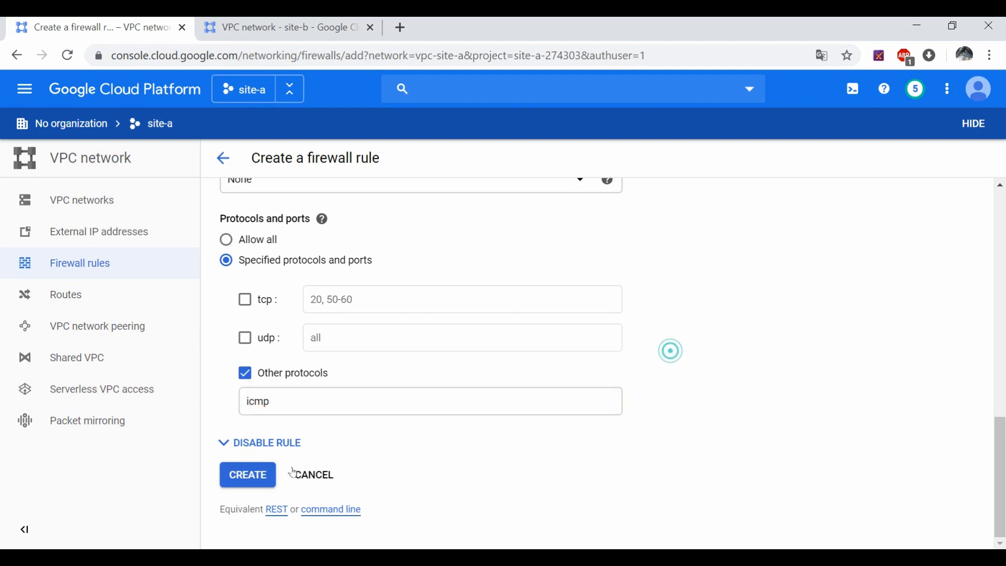
pyautogui.click(245, 475)
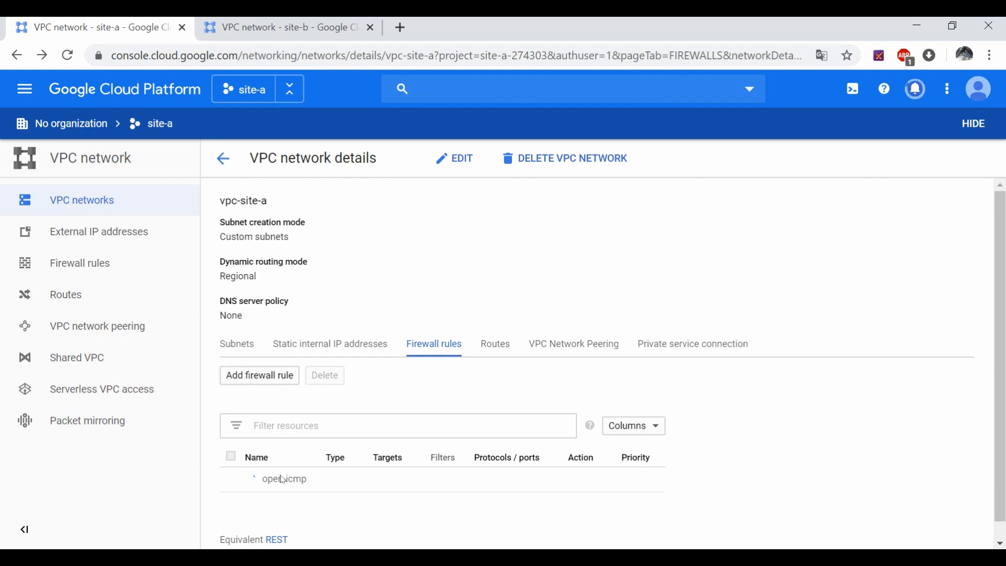
pyautogui.scroll(-1, 289, 470)
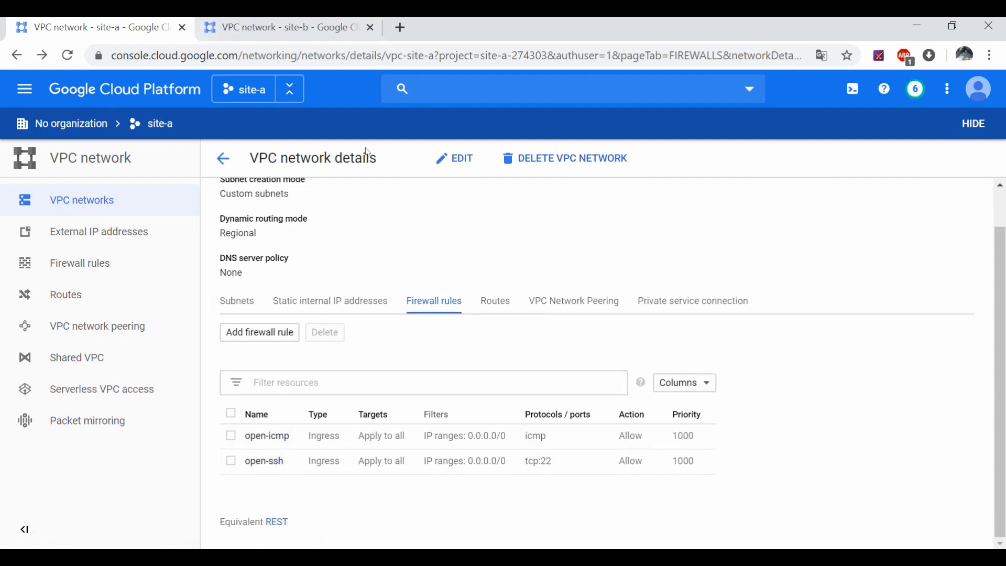
pyautogui.click(261, 29)
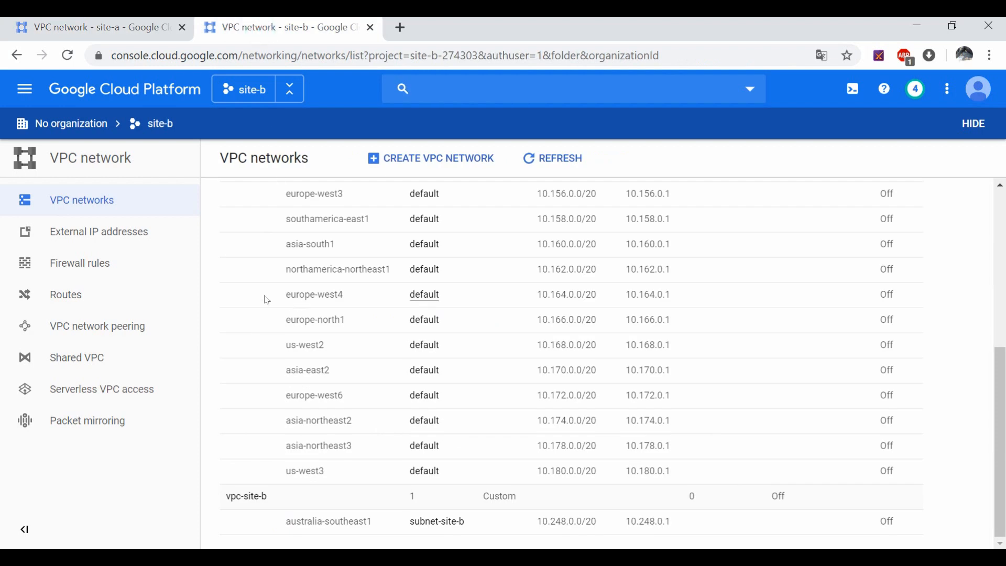
# Step: Open vpc-site-b's firewall rules and start adding a new firewall rule
pyautogui.click(250, 496)
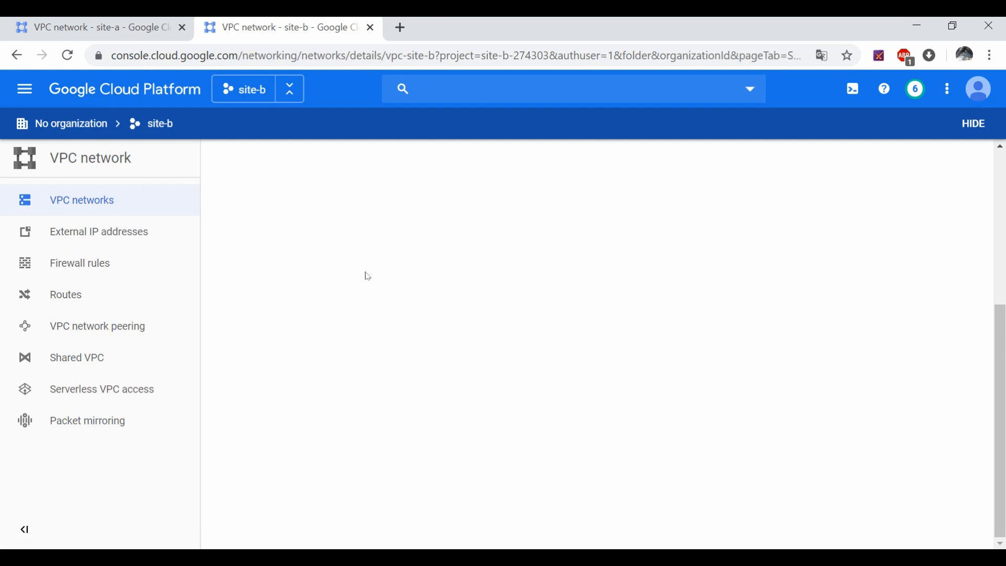
pyautogui.scroll(-1, 420, 351)
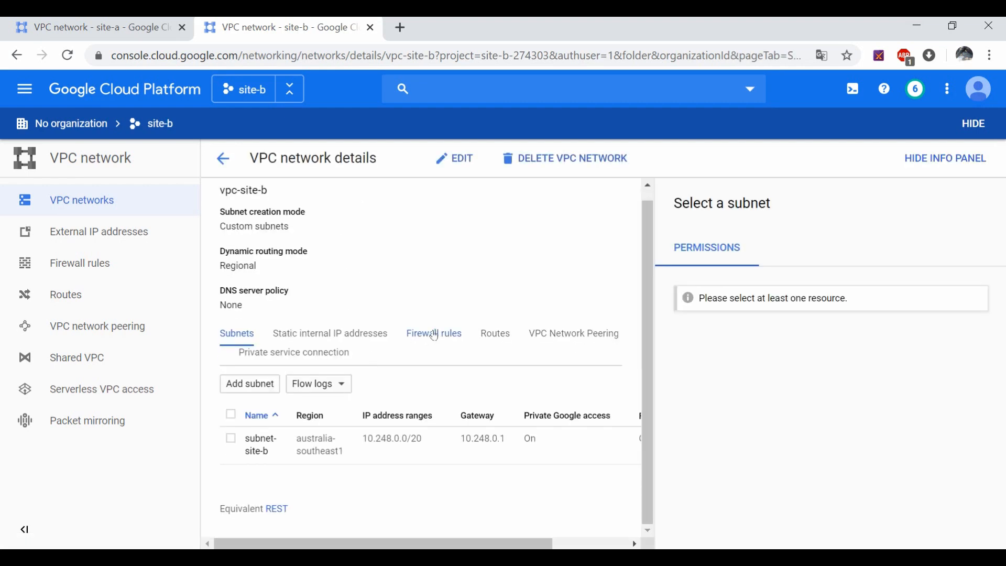
pyautogui.click(434, 335)
pyautogui.click(245, 366)
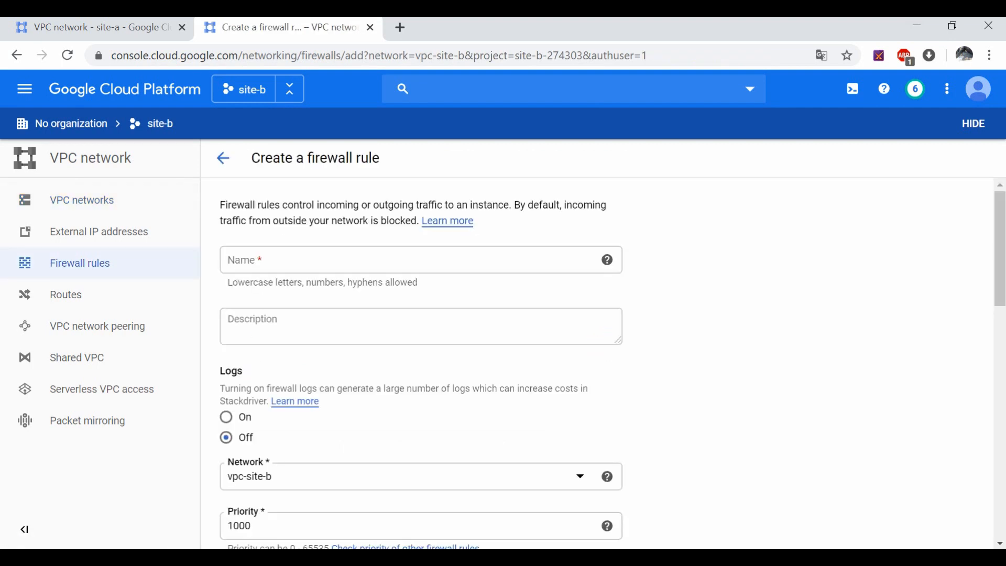
# Step: Name the new rule open-ssh, targeting all instances with source range 0.0.0.0/0
pyautogui.click(281, 261)
pyautogui.write('open')
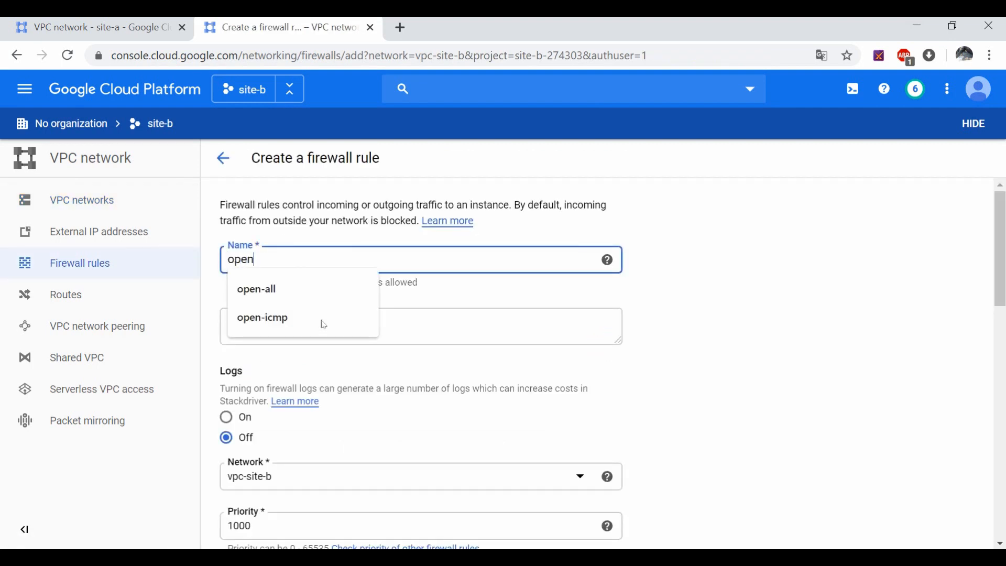
pyautogui.write('-ssh')
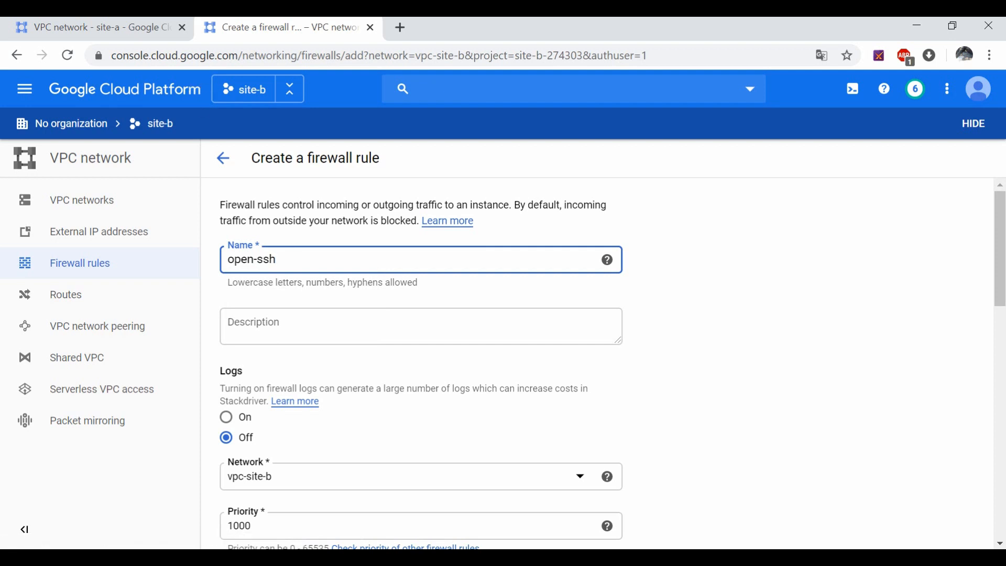
pyautogui.scroll(-5, 318, 375)
pyautogui.scroll(-3, 256, 402)
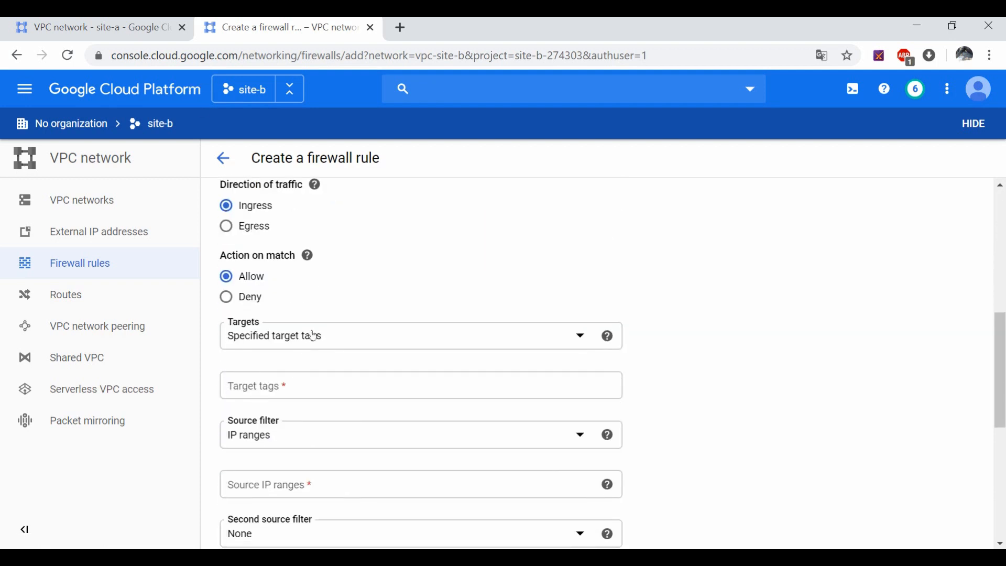
pyautogui.click(315, 331)
pyautogui.click(306, 346)
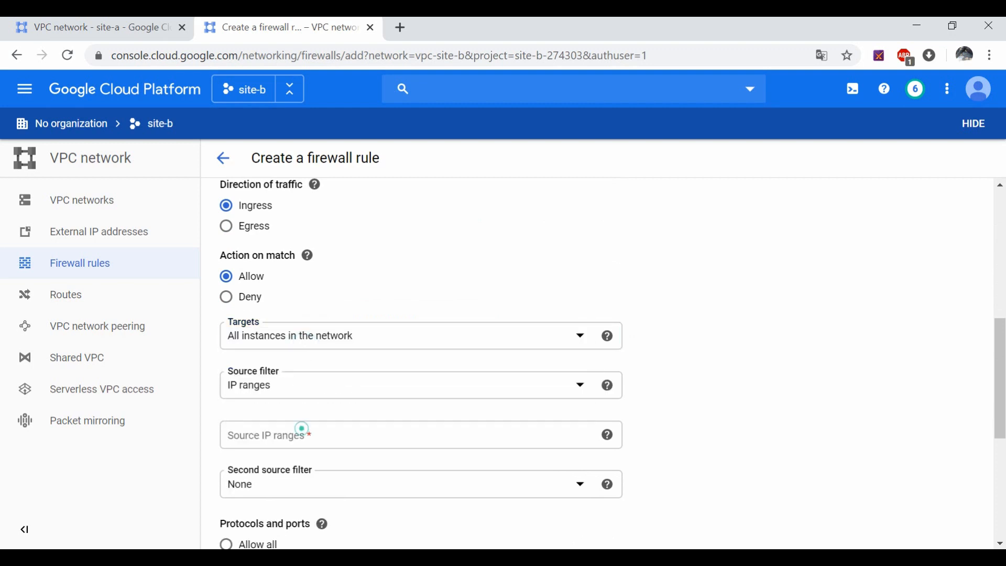
pyautogui.click(304, 433)
pyautogui.write('0.0.0.0')
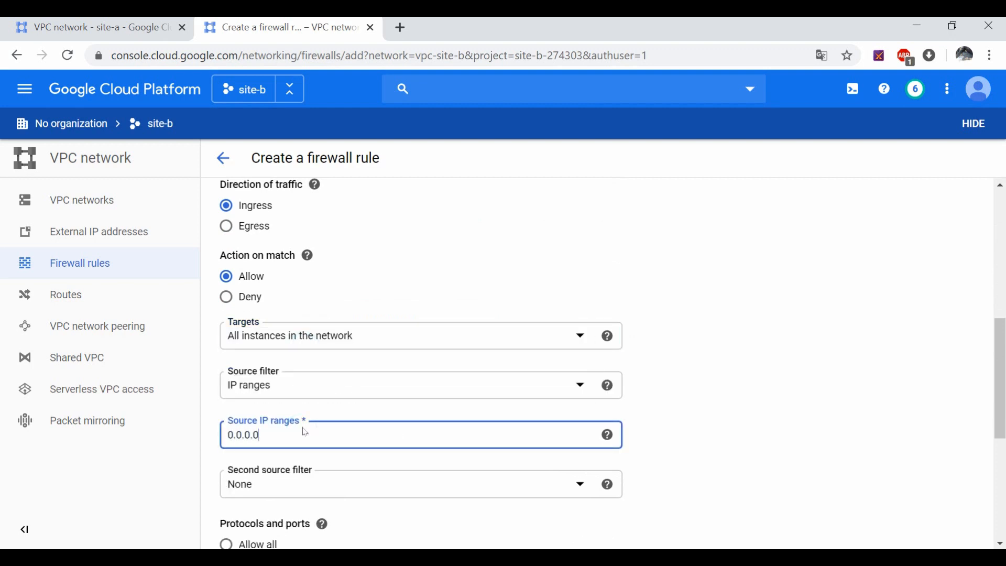
pyautogui.write('/0')
pyautogui.click(727, 407)
# Step: Allow tcp port 22, create the open-ssh rule, and begin another firewall rule
pyautogui.scroll(-3, 723, 404)
pyautogui.scroll(-3, 262, 443)
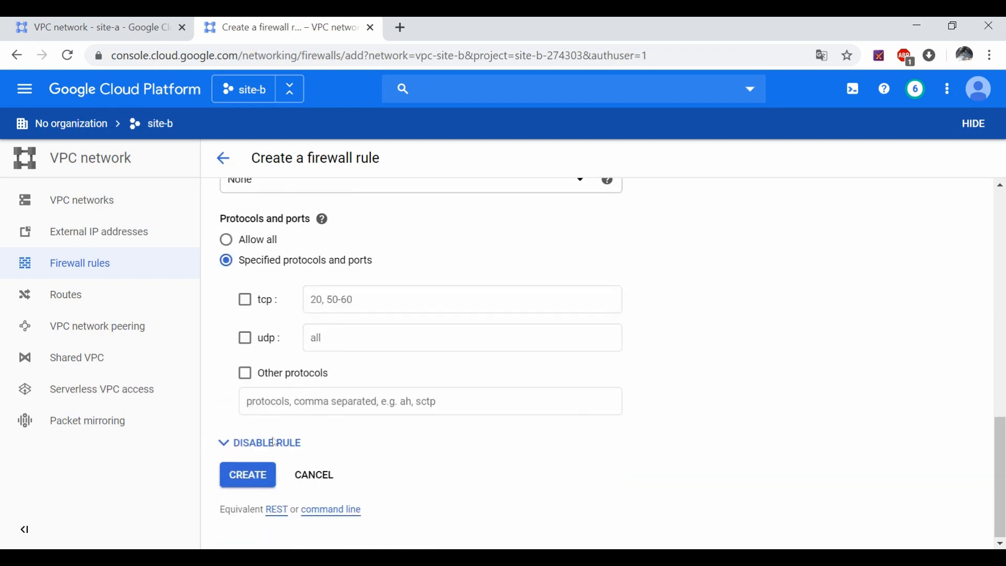
pyautogui.click(244, 299)
pyautogui.click(321, 298)
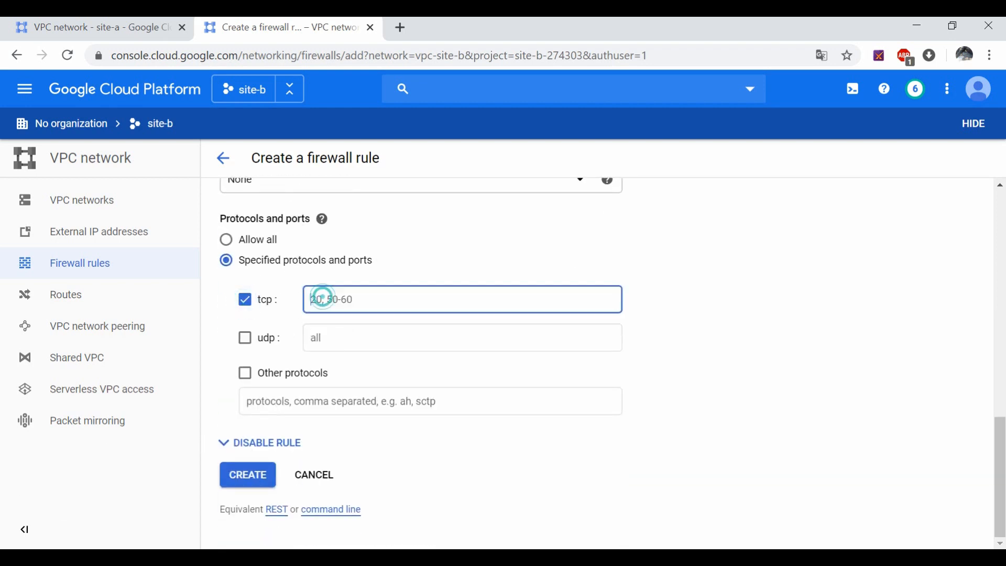
pyautogui.write('22')
pyautogui.click(263, 476)
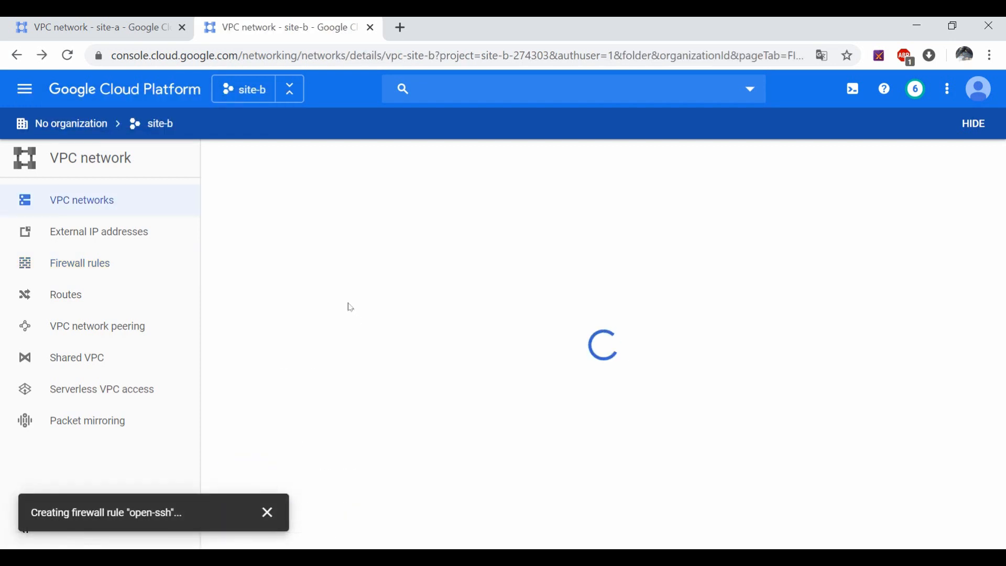
pyautogui.scroll(-2, 317, 356)
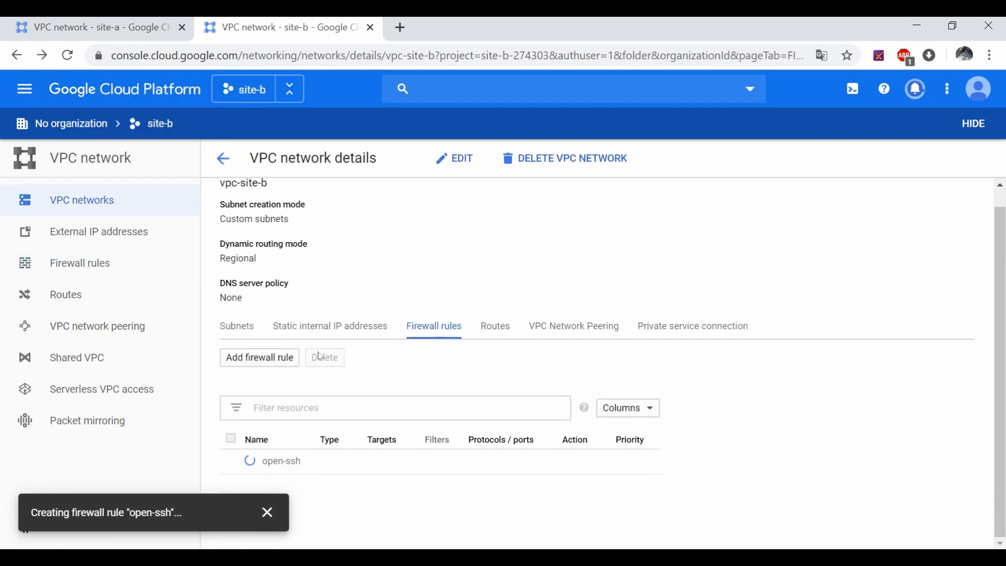
pyautogui.click(260, 357)
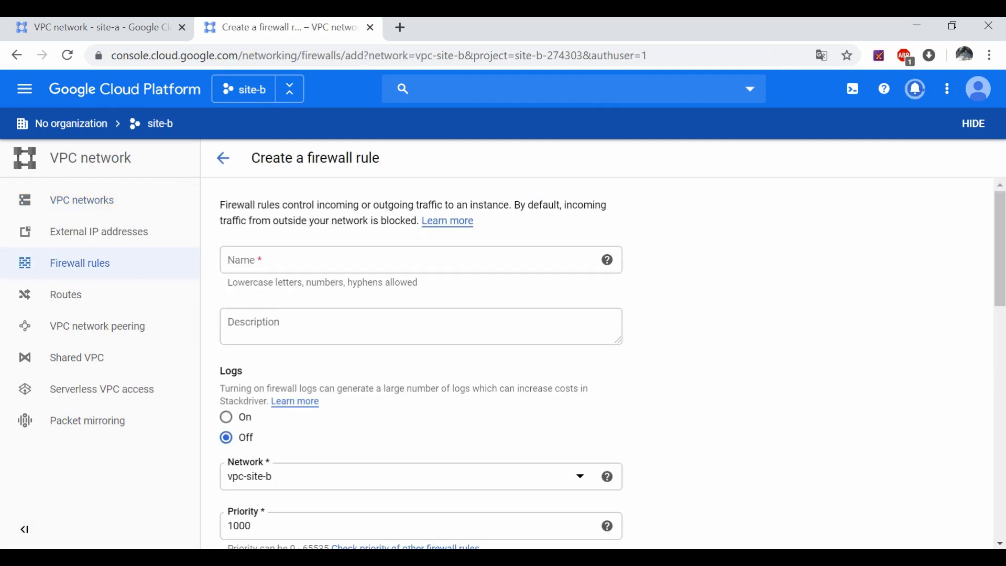
# Step: Name the rule open-icmp, targeting all instances with source range 0.0.0.0/0
pyautogui.click(312, 265)
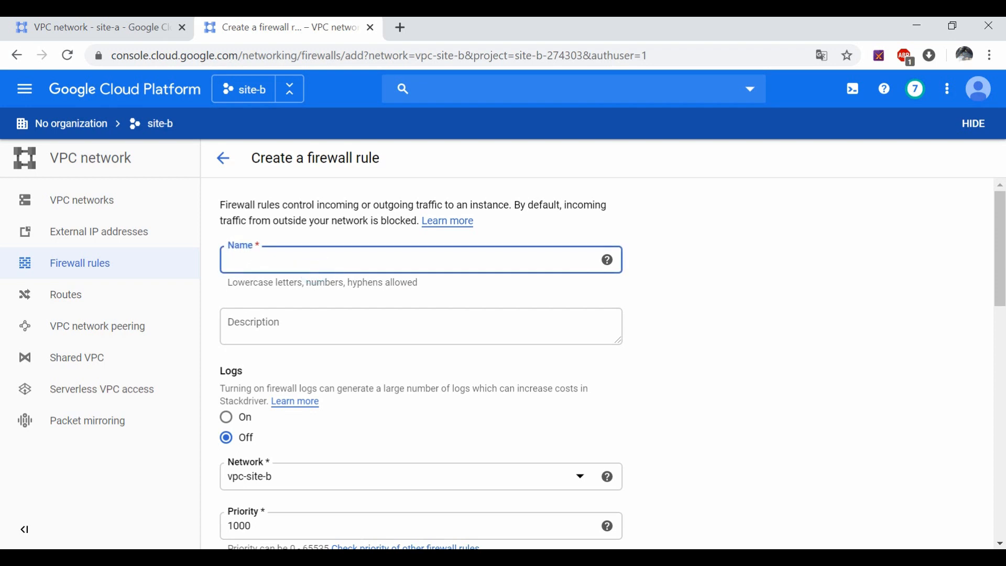
pyautogui.write('open-icm')
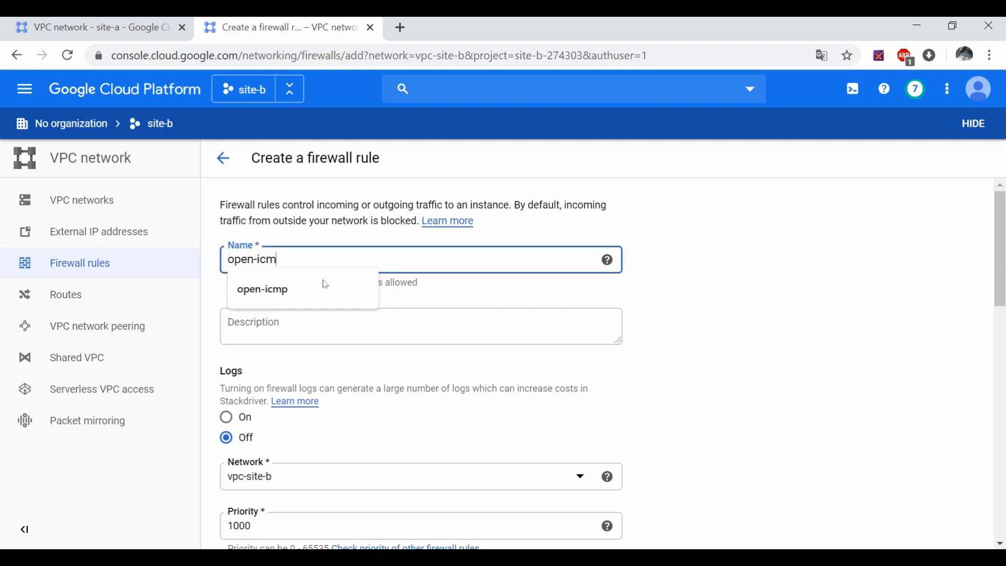
pyautogui.write('p')
pyautogui.scroll(-8, 352, 430)
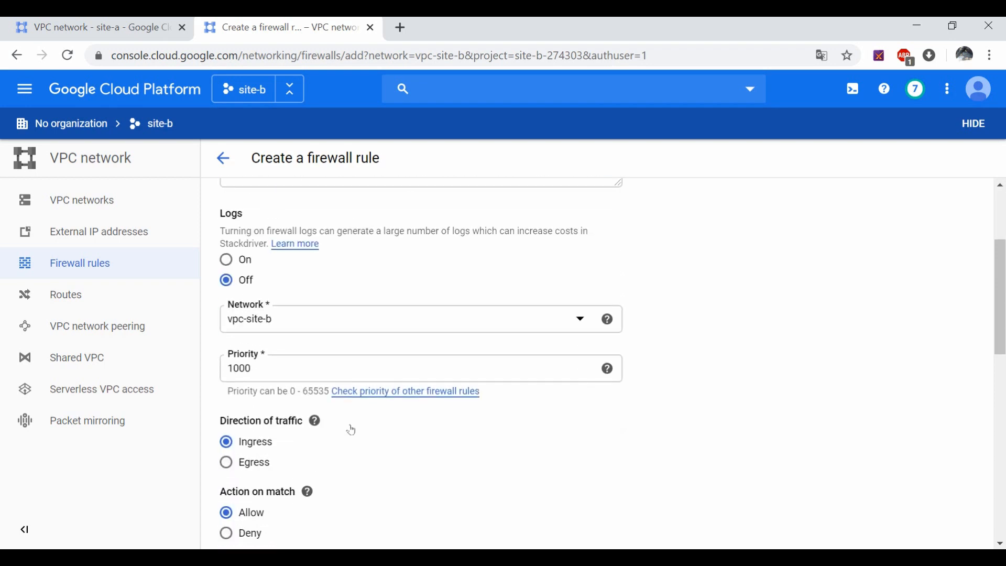
pyautogui.click(354, 343)
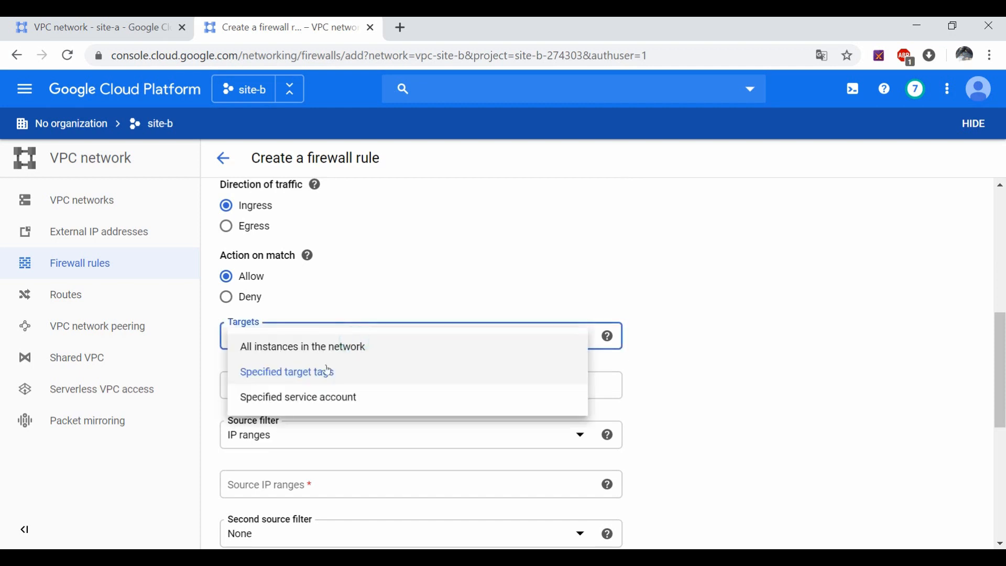
pyautogui.click(314, 346)
pyautogui.scroll(-2, 310, 403)
pyautogui.scroll(-1, 310, 403)
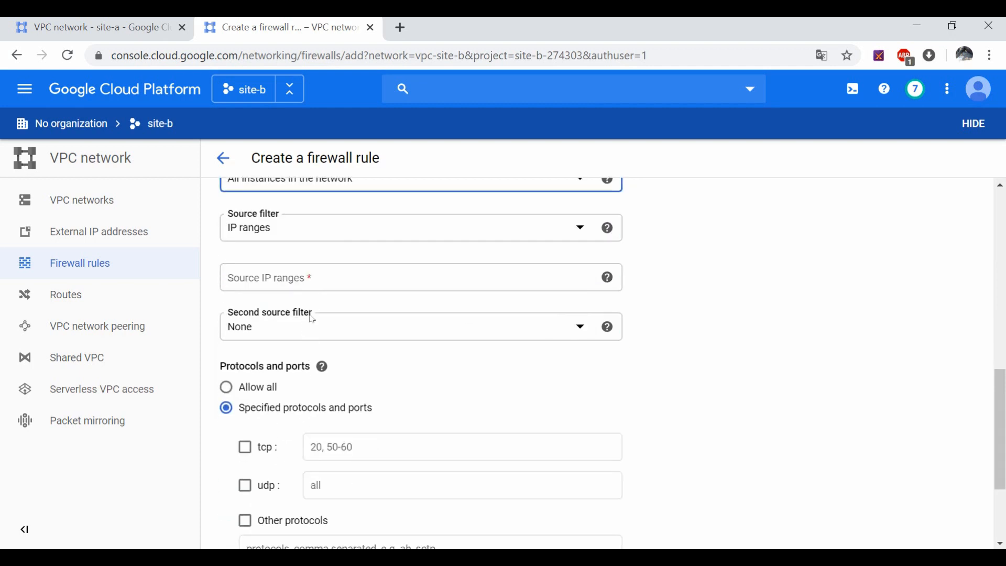
pyautogui.click(314, 278)
pyautogui.write('0.')
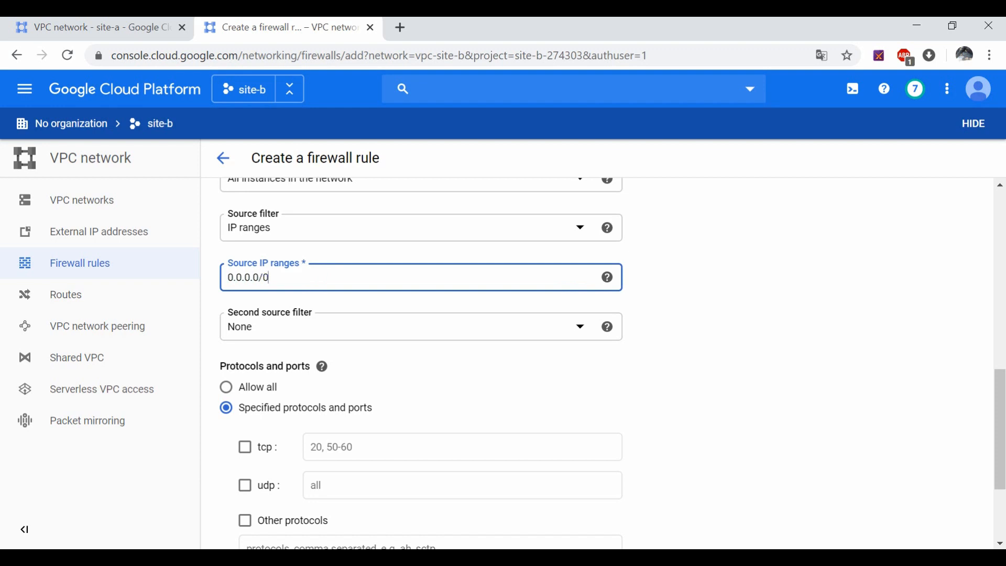
pyautogui.write('0.0/0')
pyautogui.press('Return')
# Step: Allow the icmp protocol under Other protocols and create the open-icmp rule
pyautogui.scroll(-3, 582, 373)
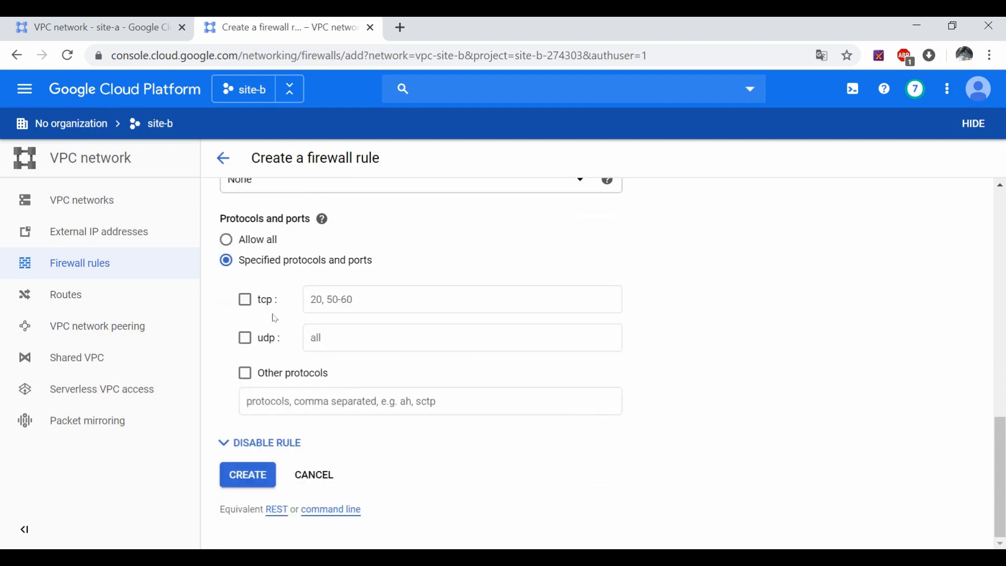
pyautogui.click(244, 374)
pyautogui.click(258, 401)
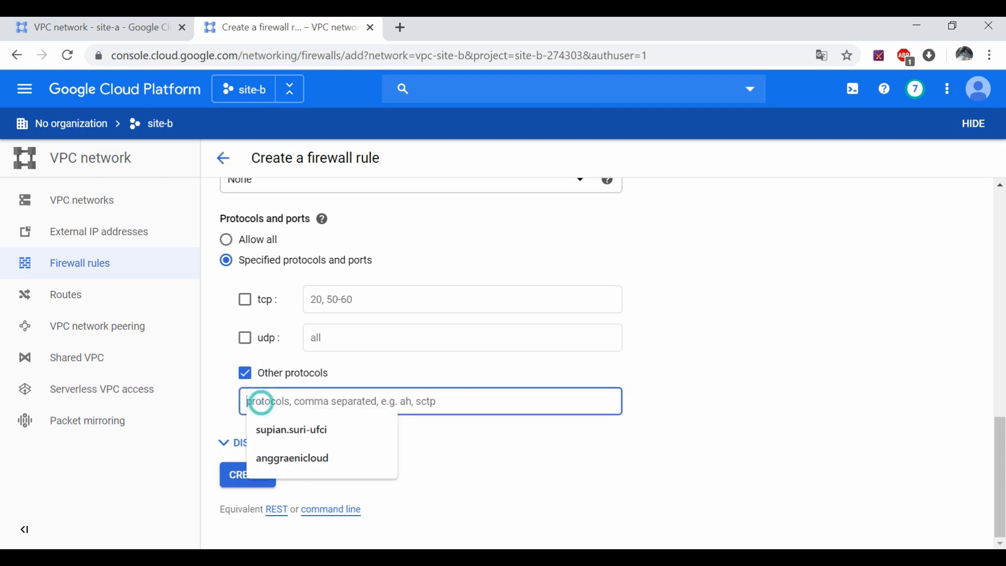
pyautogui.write('icmp')
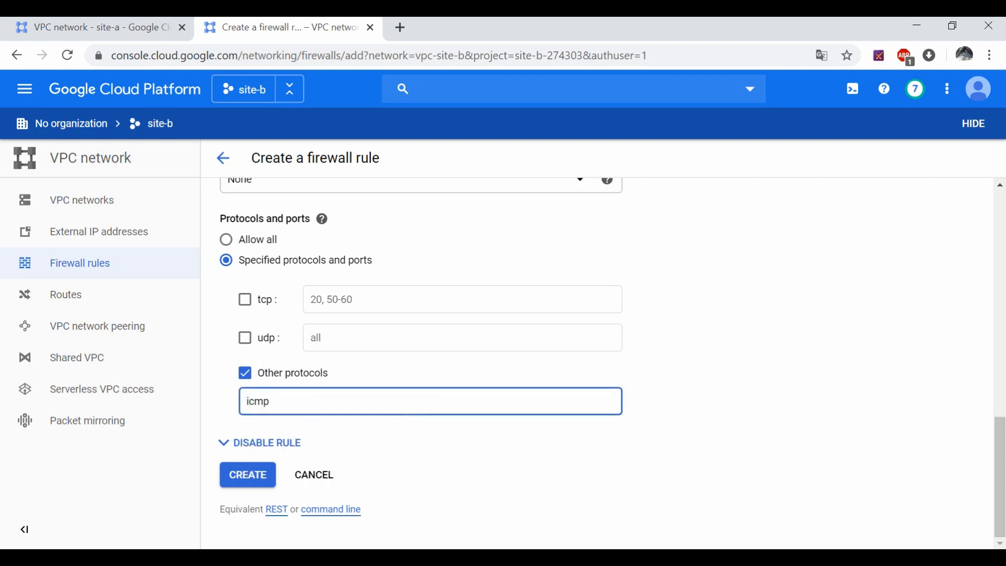
pyautogui.click(252, 475)
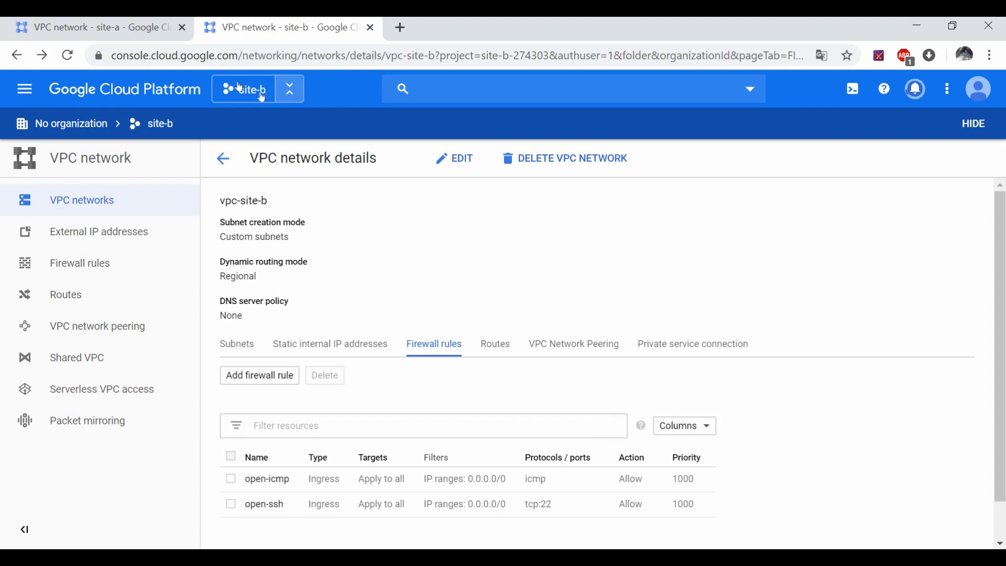
# Step: Compare the site-a and site-b network pages, ending on vpc-site-a's firewall rules
pyautogui.click(100, 24)
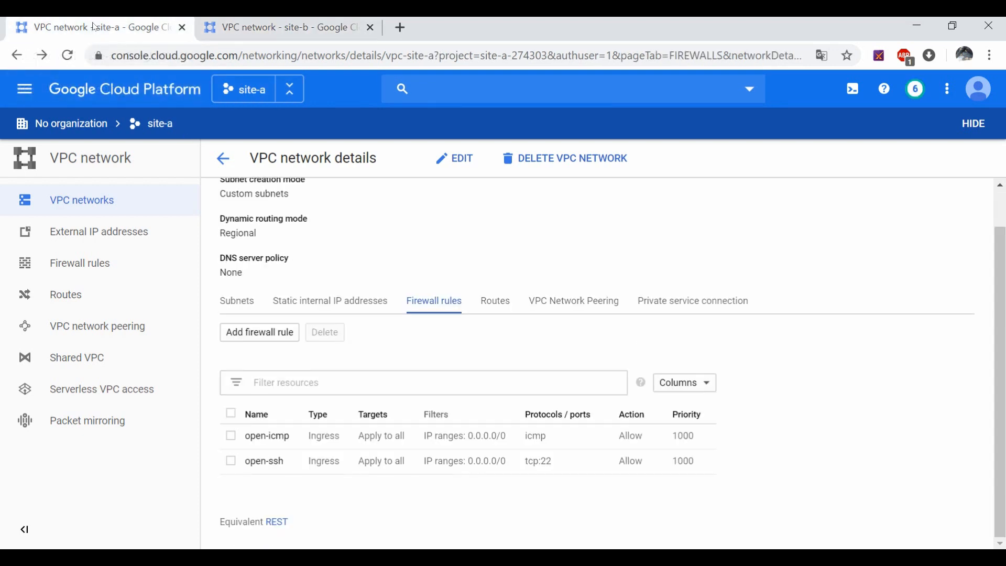
pyautogui.click(232, 20)
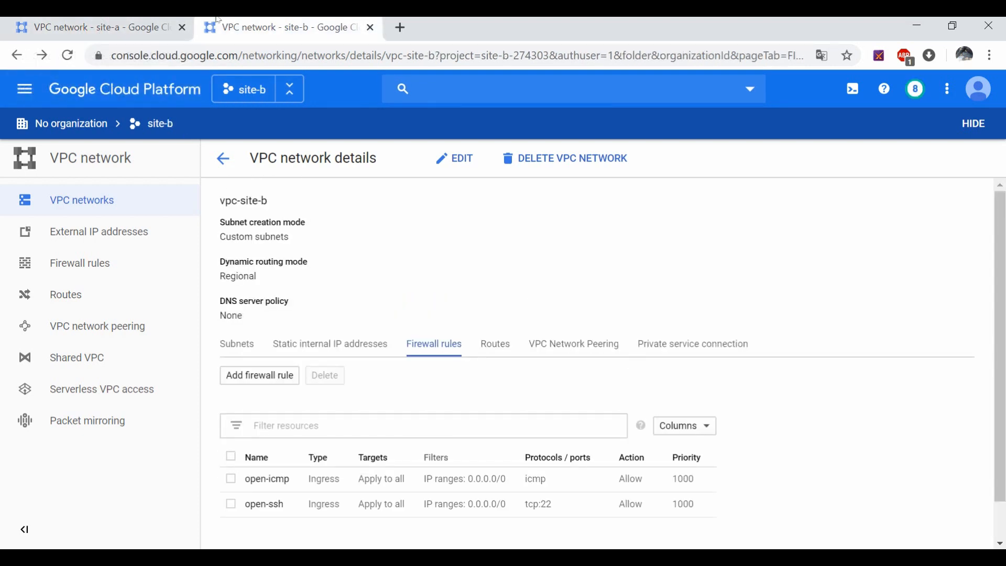
pyautogui.click(168, 26)
pyautogui.click(249, 25)
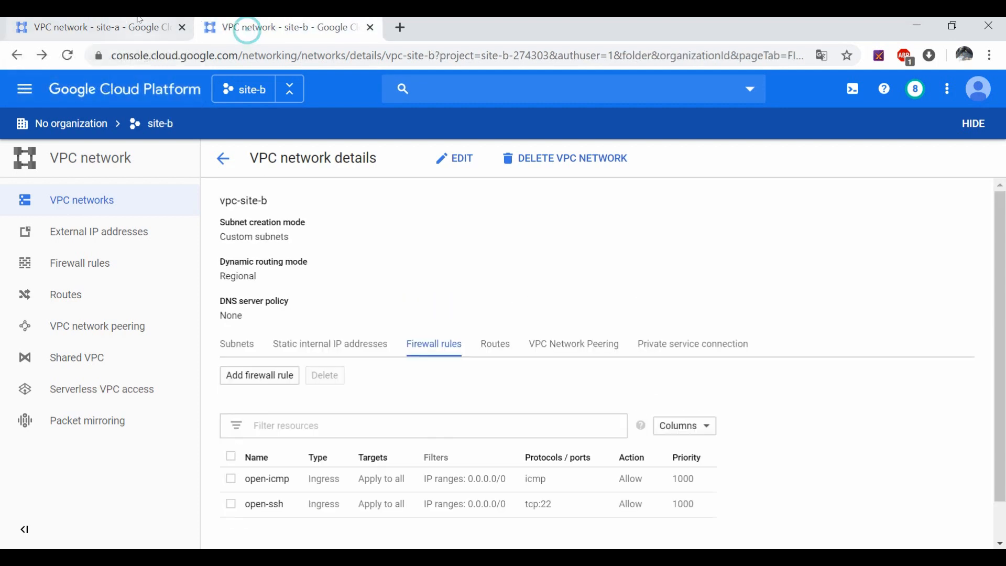
pyautogui.click(137, 21)
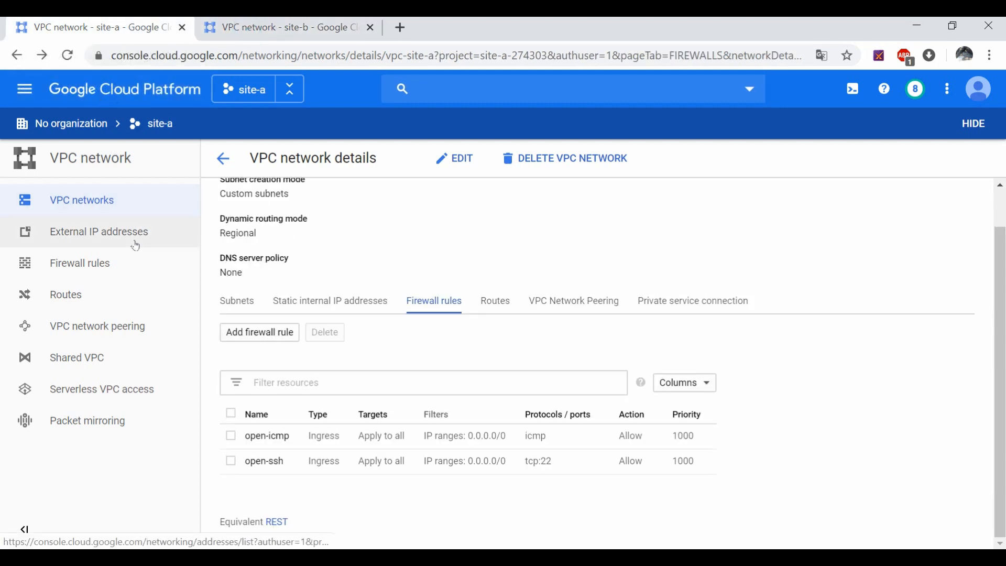
pyautogui.click(21, 85)
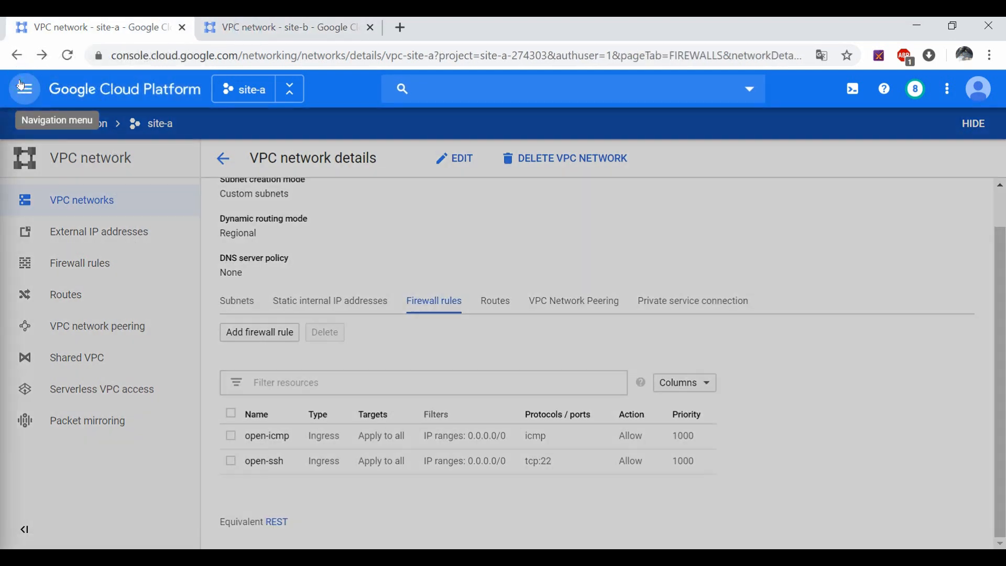
# Step: Go to Hybrid Connectivity > VPN in the site-a project
pyautogui.scroll(-5, 120, 262)
pyautogui.scroll(-10, 138, 337)
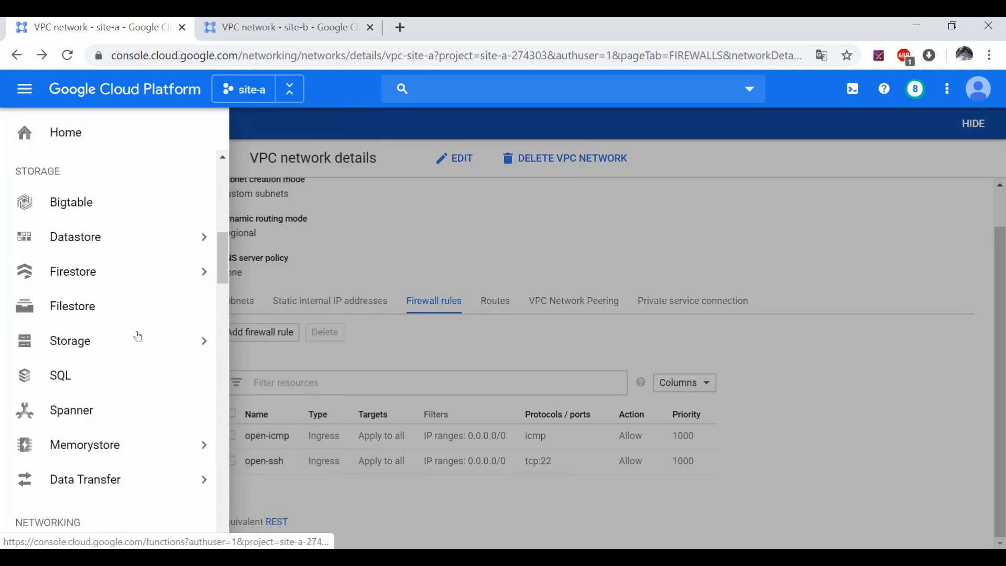
pyautogui.moveTo(131, 315)
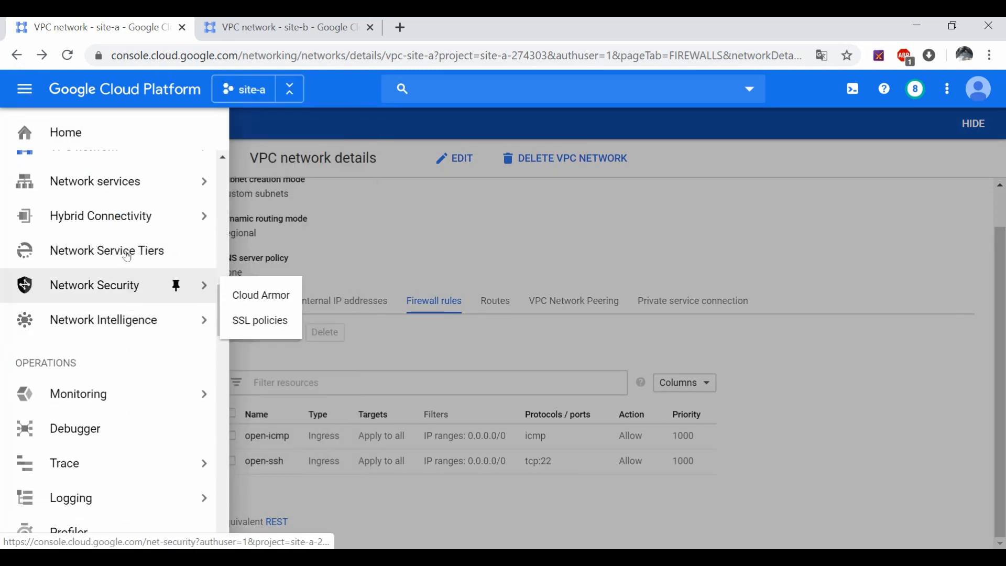
pyautogui.moveTo(134, 216)
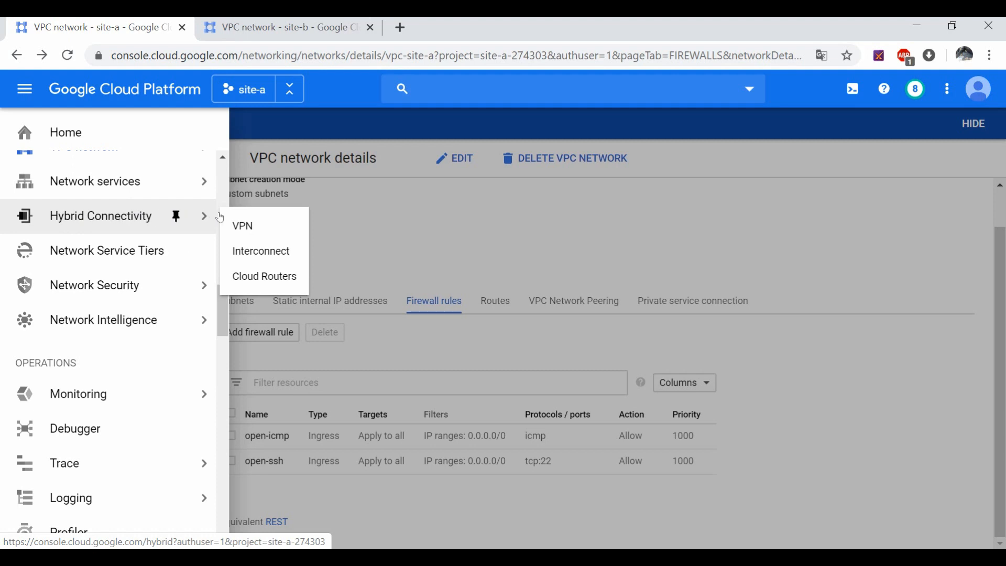
pyautogui.click(243, 227)
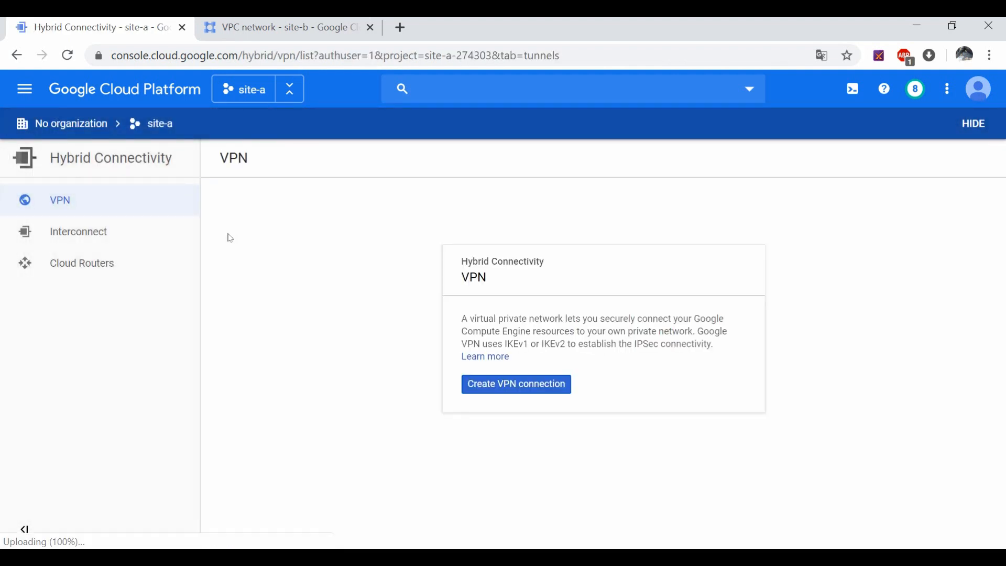
# Step: Start a new VPN connection using the Classic VPN option
pyautogui.click(530, 385)
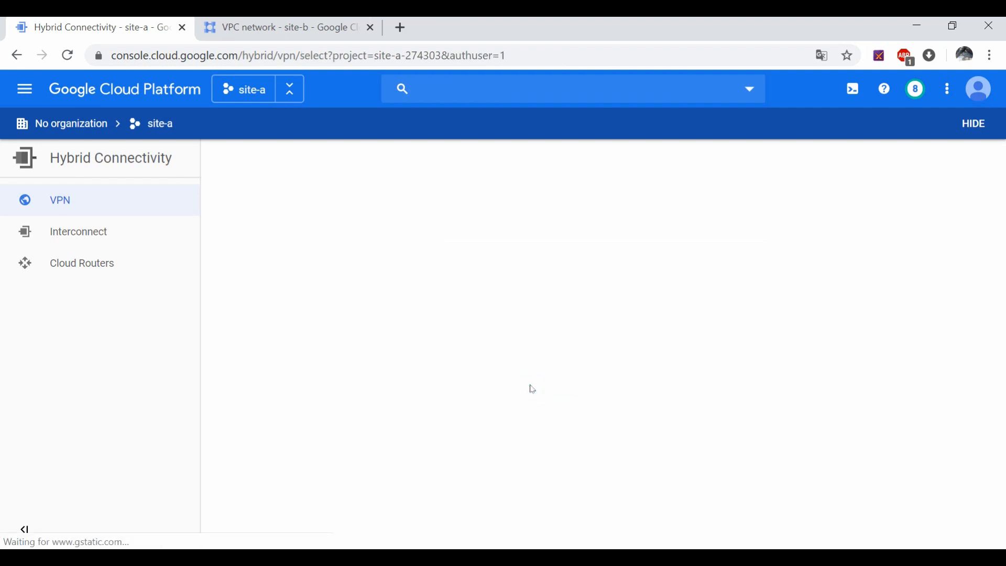
pyautogui.scroll(-2, 373, 360)
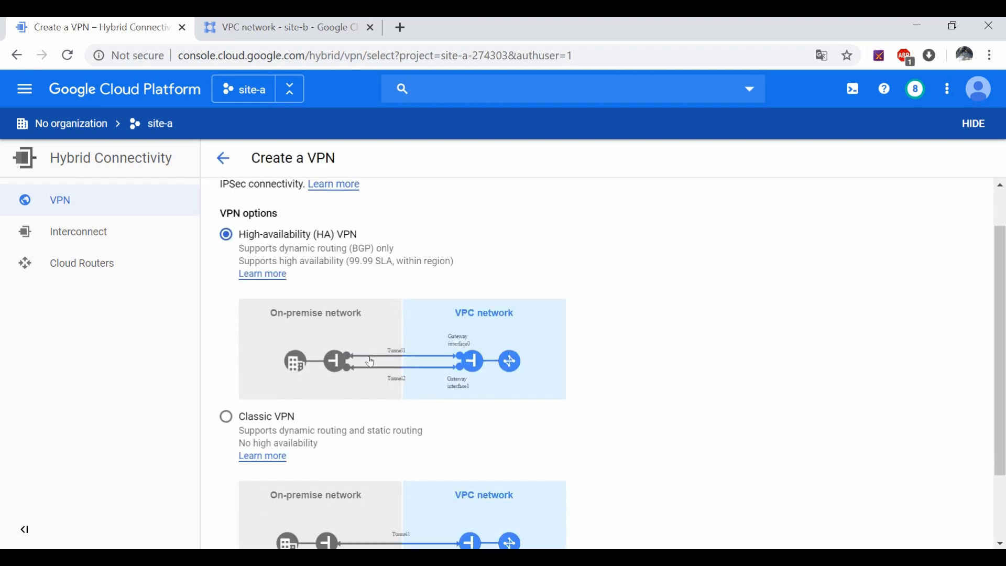
pyautogui.scroll(2, 274, 289)
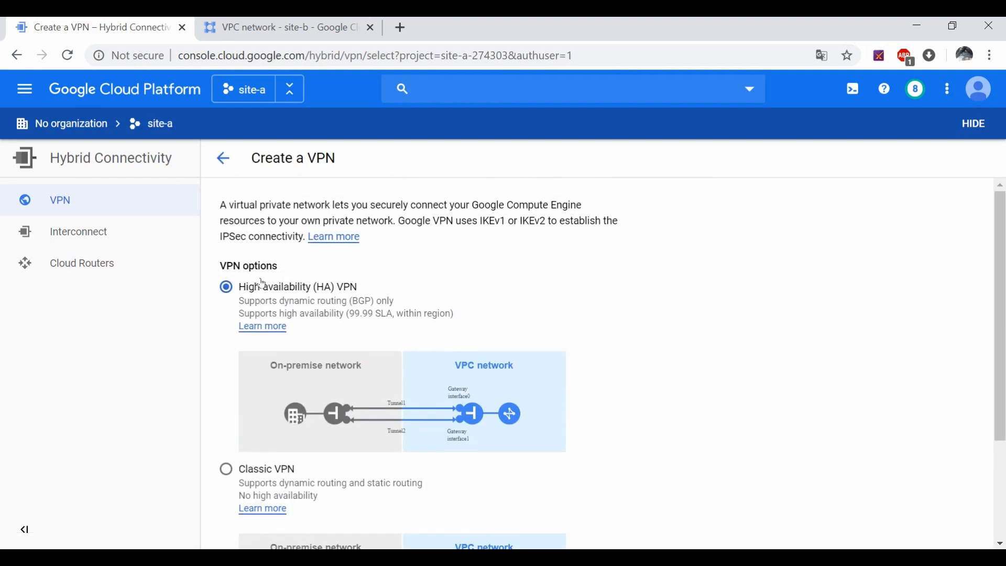
pyautogui.scroll(-2, 285, 363)
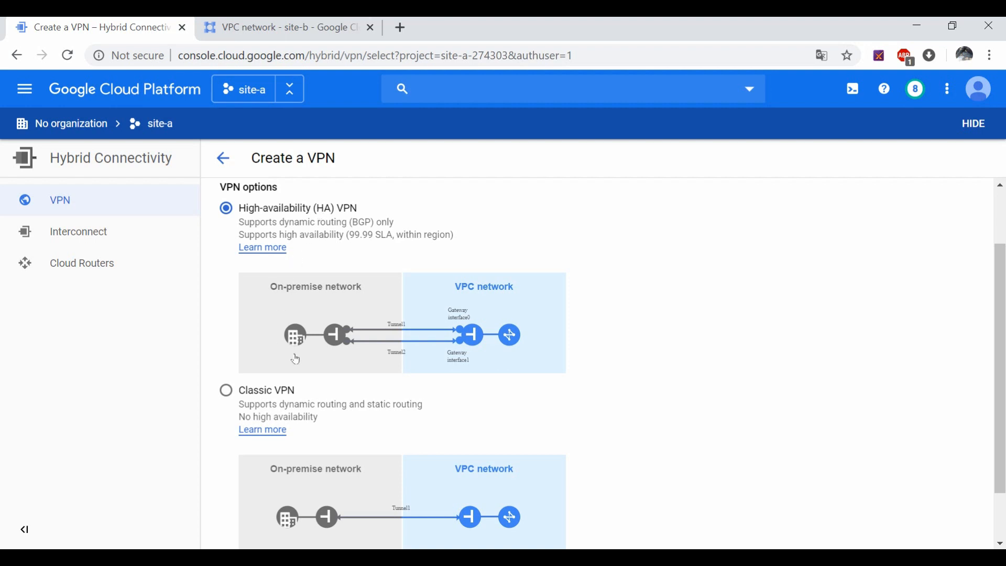
pyautogui.scroll(-2, 291, 367)
pyautogui.click(281, 330)
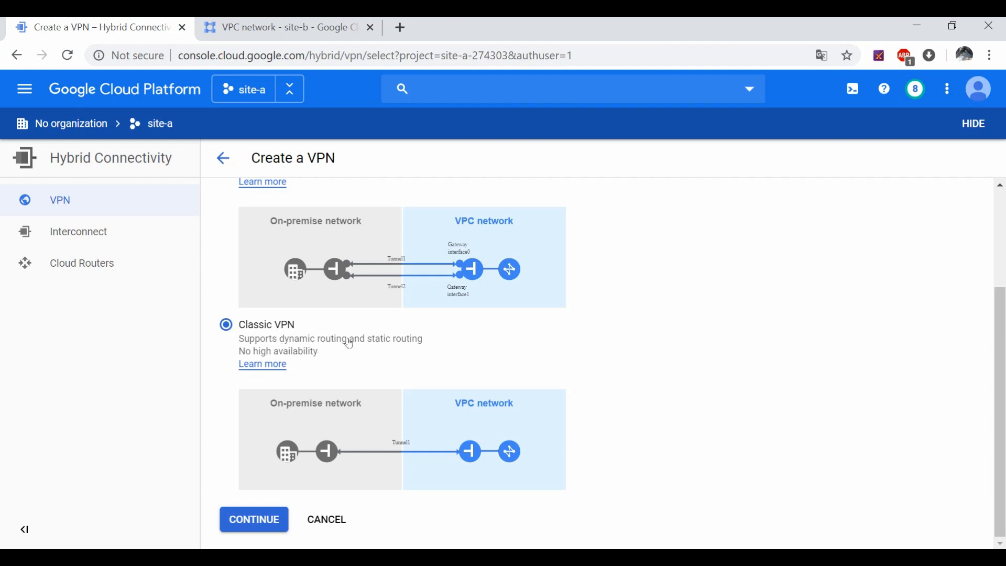
pyautogui.click(370, 341)
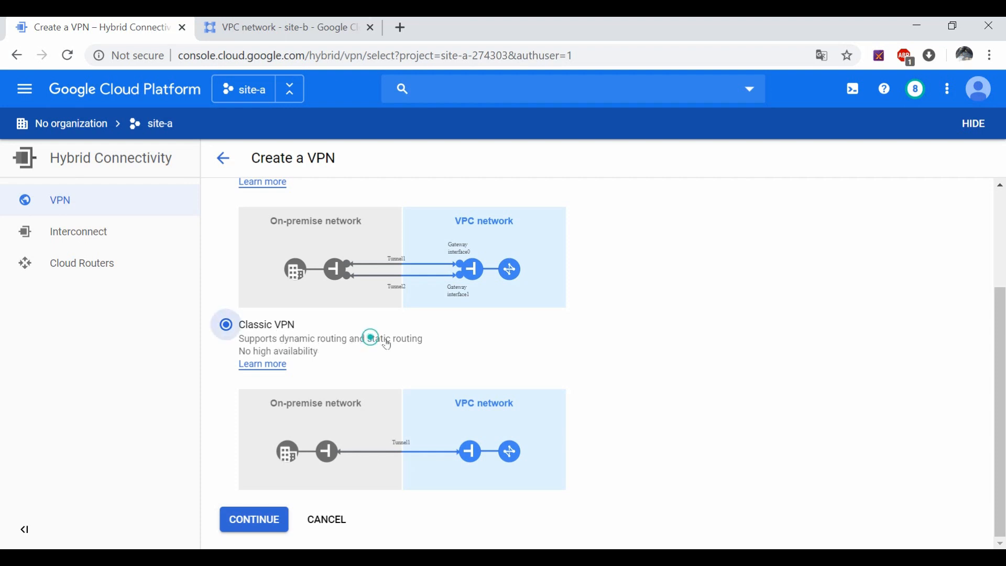
pyautogui.click(284, 325)
pyautogui.click(255, 521)
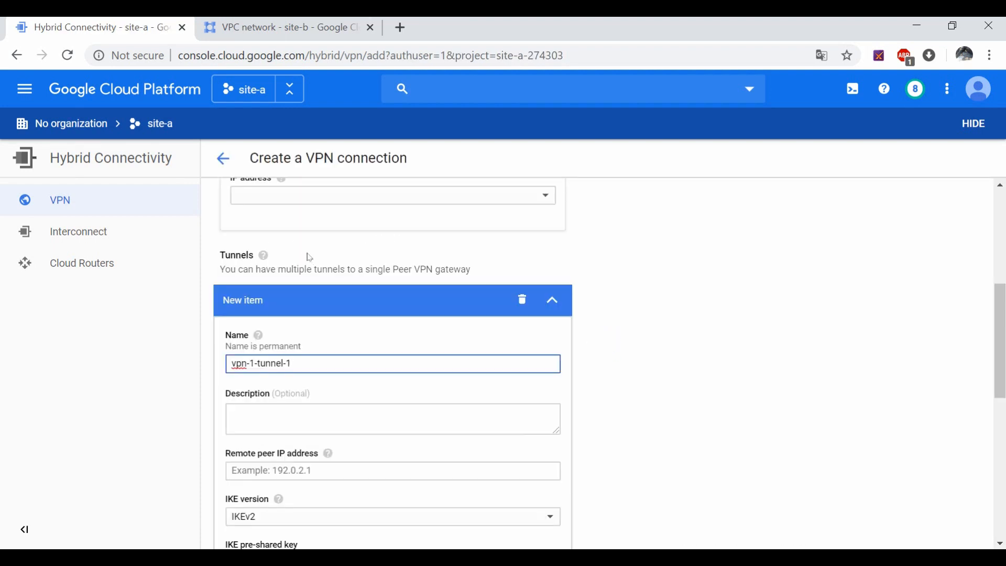
# Step: Name the gateway vpn-site-a on network vpc-site-a in region asia-southeast1
pyautogui.scroll(6, 309, 257)
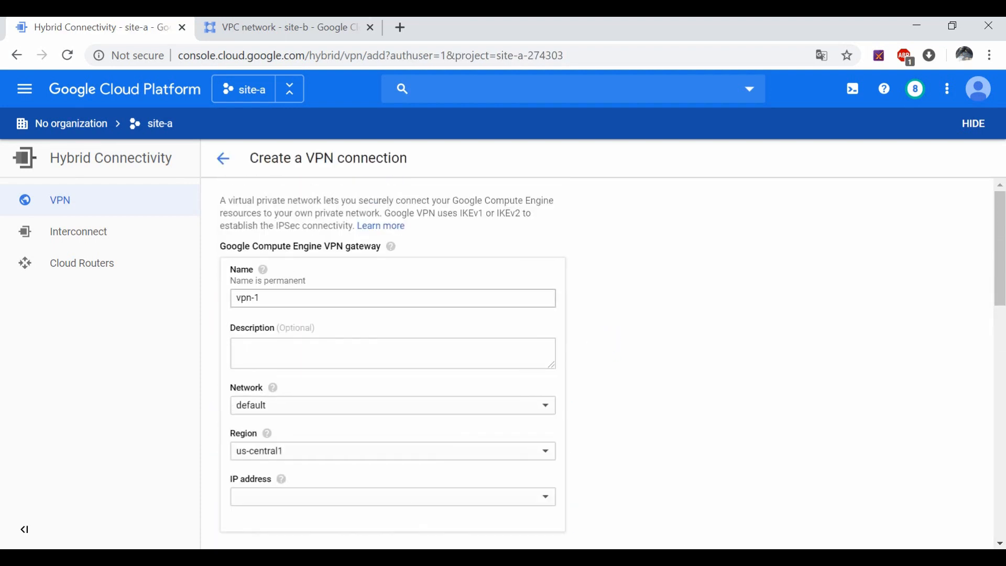
pyautogui.moveTo(261, 298); pyautogui.dragTo(225, 294)
pyautogui.write('v')
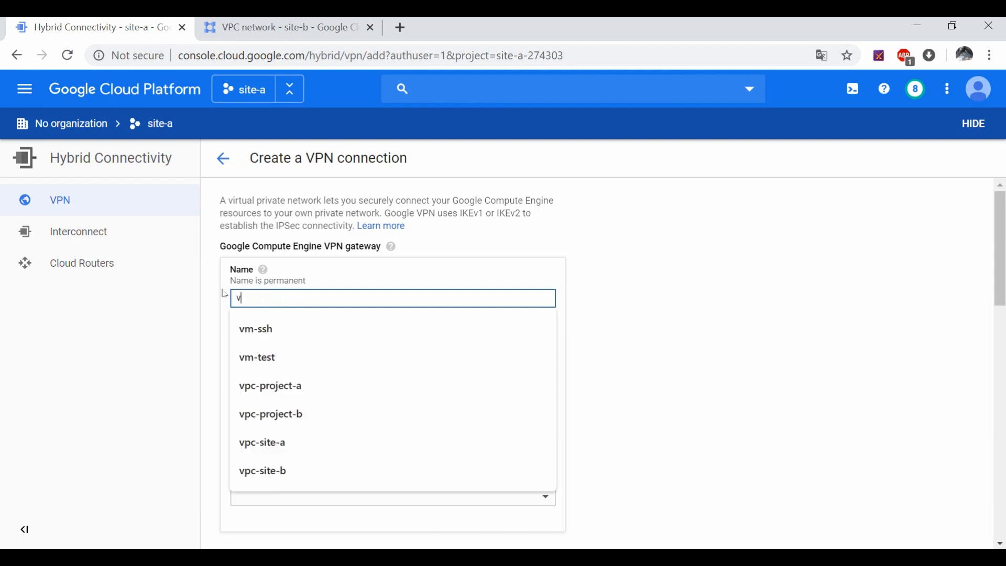
pyautogui.write('pn-')
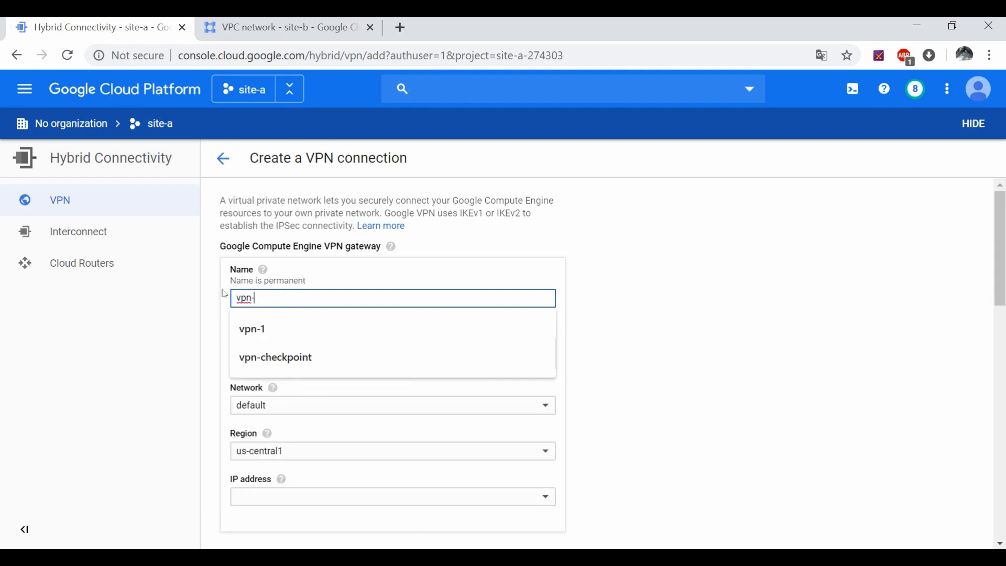
pyautogui.write('site-a')
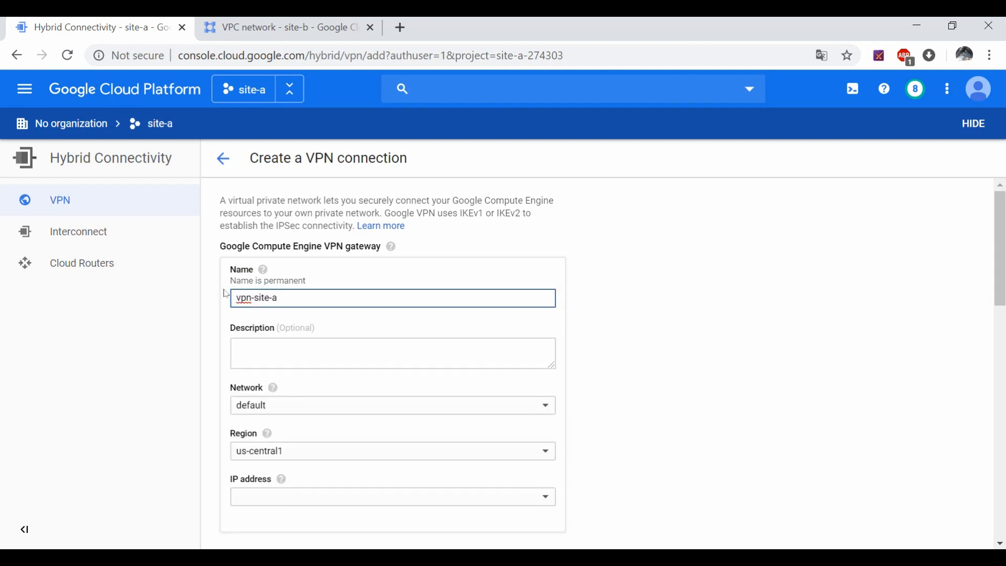
pyautogui.scroll(-2, 298, 320)
pyautogui.click(300, 326)
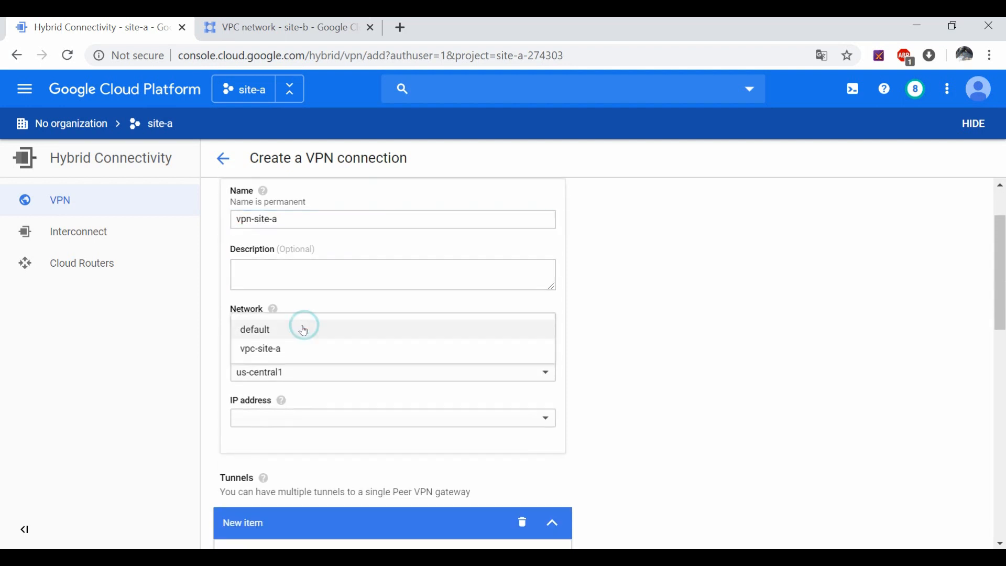
pyautogui.click(279, 349)
pyautogui.click(285, 373)
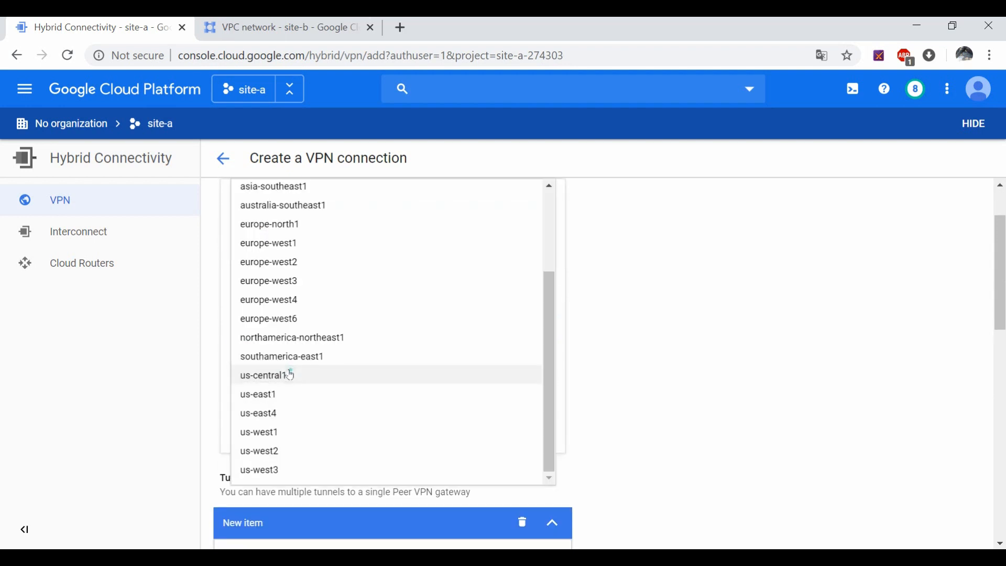
pyautogui.click(300, 186)
# Step: Choose to create a new static IP address for the gateway
pyautogui.scroll(-3, 386, 442)
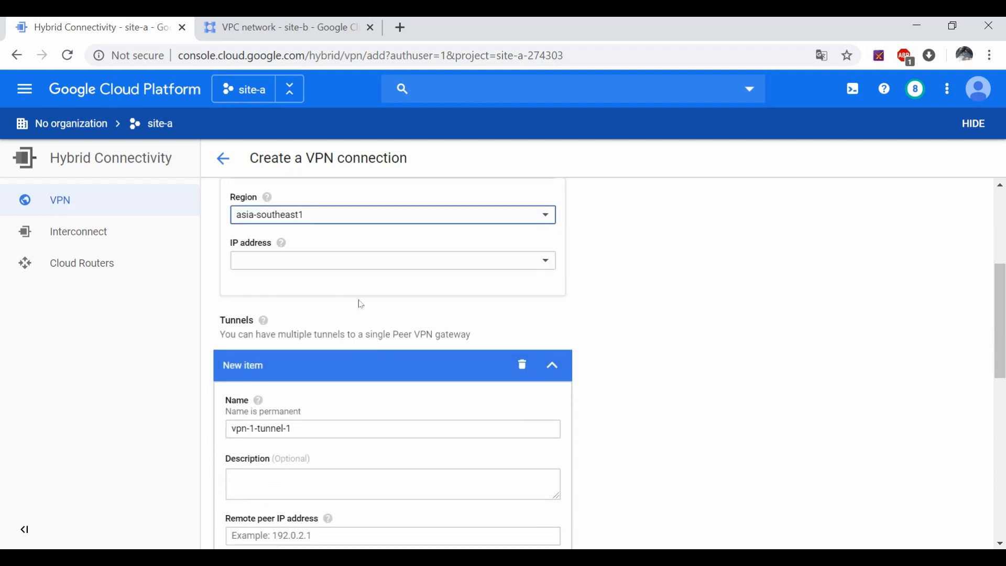
pyautogui.click(358, 262)
pyautogui.click(359, 263)
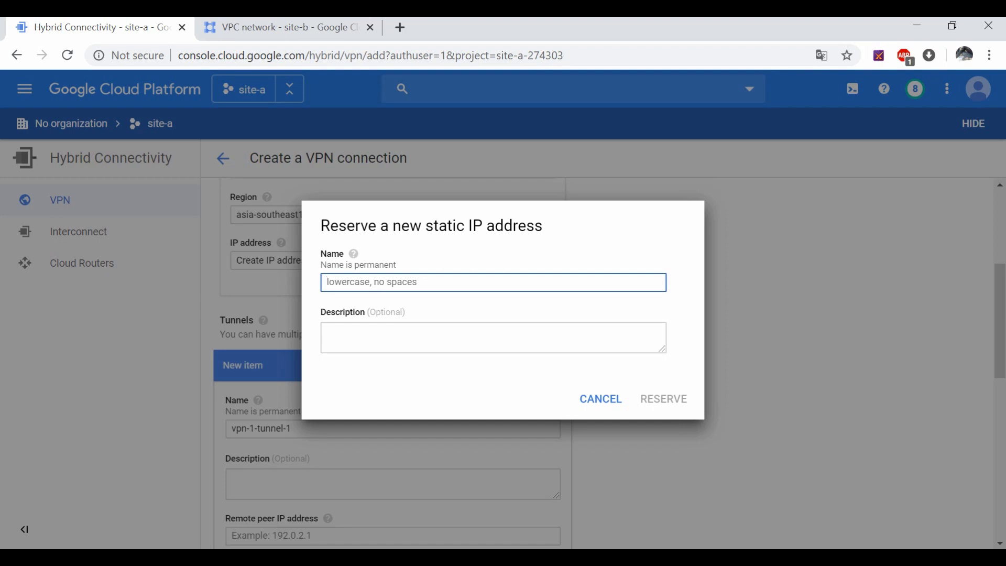
# Step: Reserve a static IP named site-a (34.87.176.222) for the VPN gateway
pyautogui.write('site-a')
pyautogui.click(659, 399)
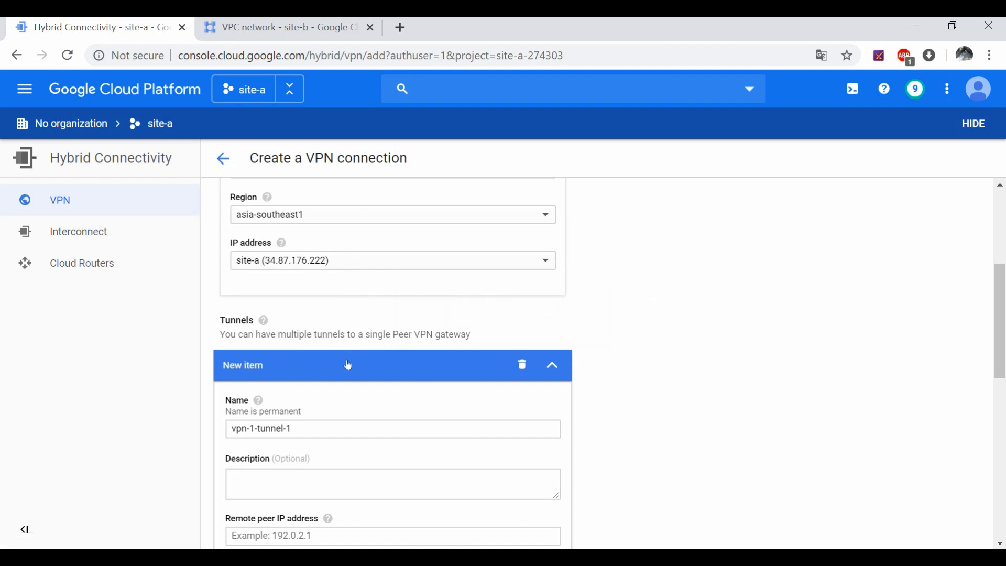
pyautogui.scroll(-3, 348, 363)
# Step: Rename the tunnel from vpn-1-tunnel-1 to vpn-site-a, then switch to the site-b tab
pyautogui.click(304, 272)
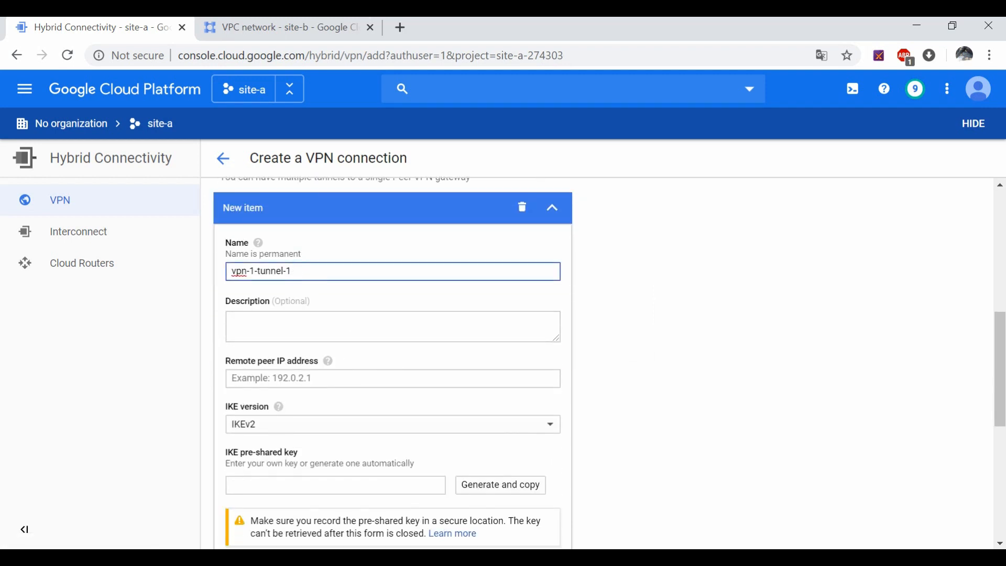
pyautogui.moveTo(307, 266); pyautogui.dragTo(221, 262)
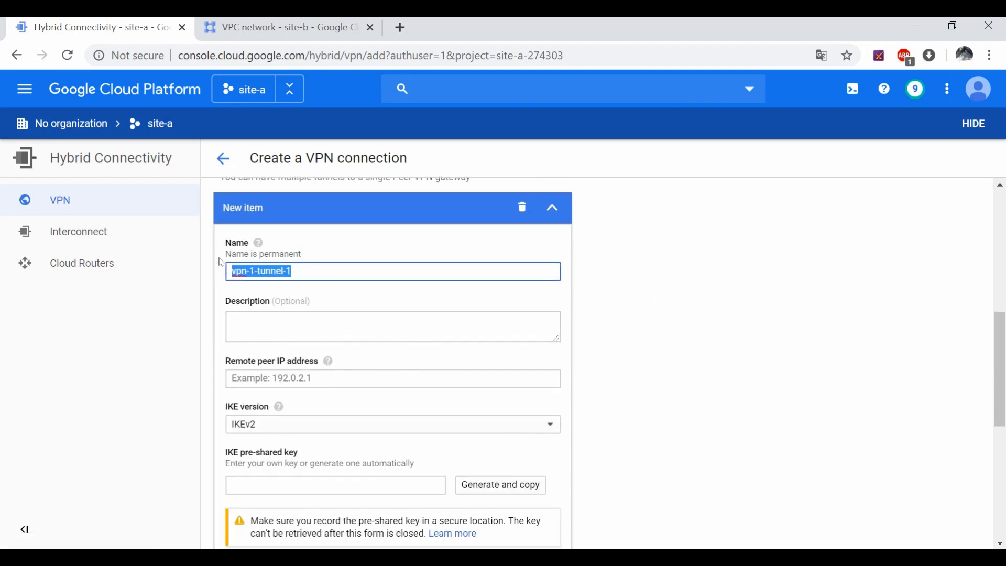
pyautogui.write('vpn-')
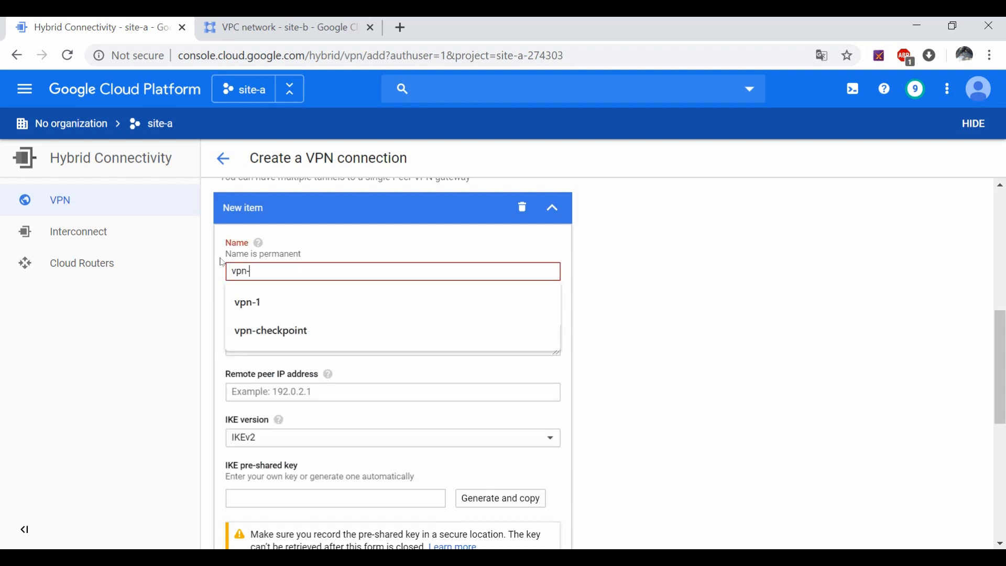
pyautogui.write('site-a')
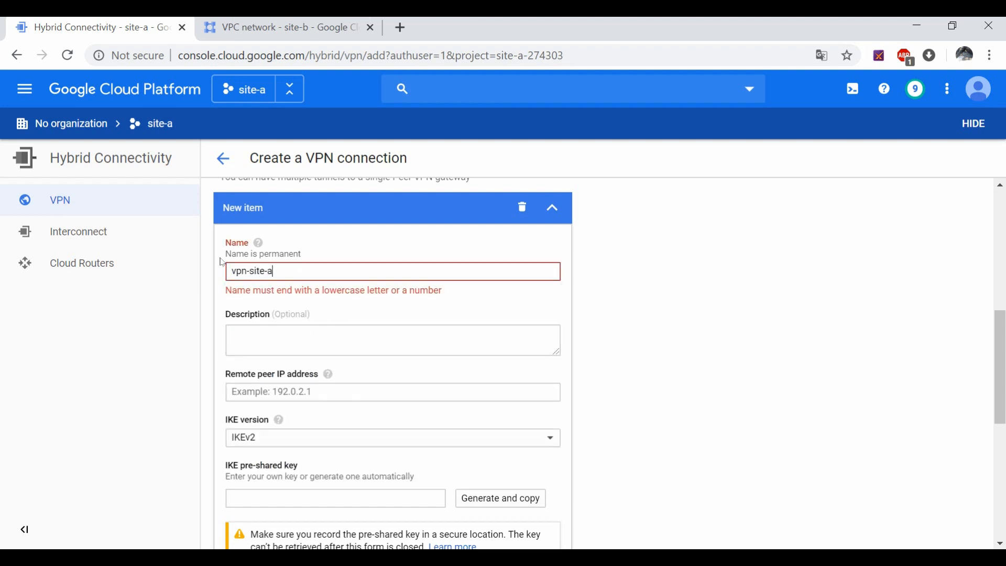
pyautogui.click(277, 377)
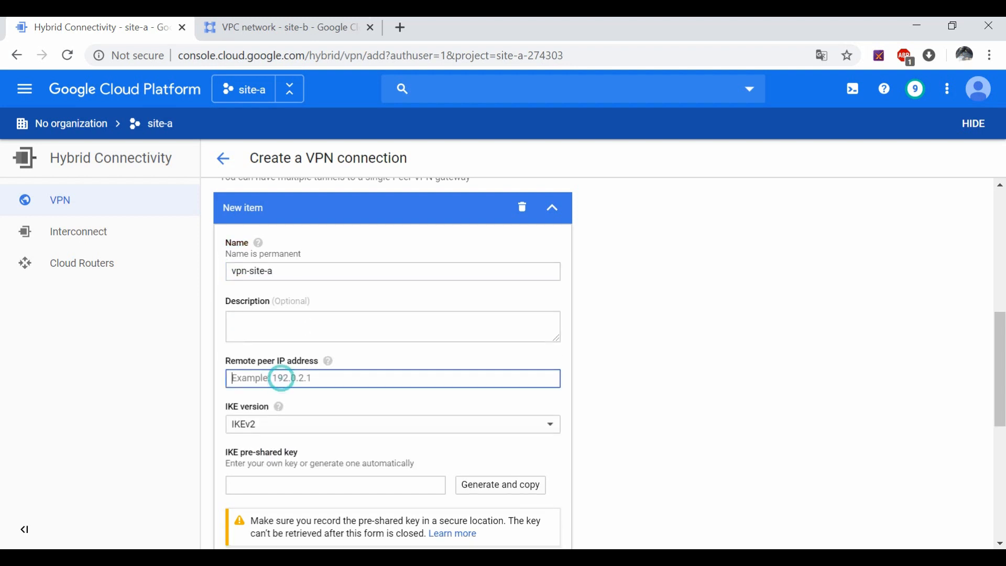
pyautogui.click(255, 28)
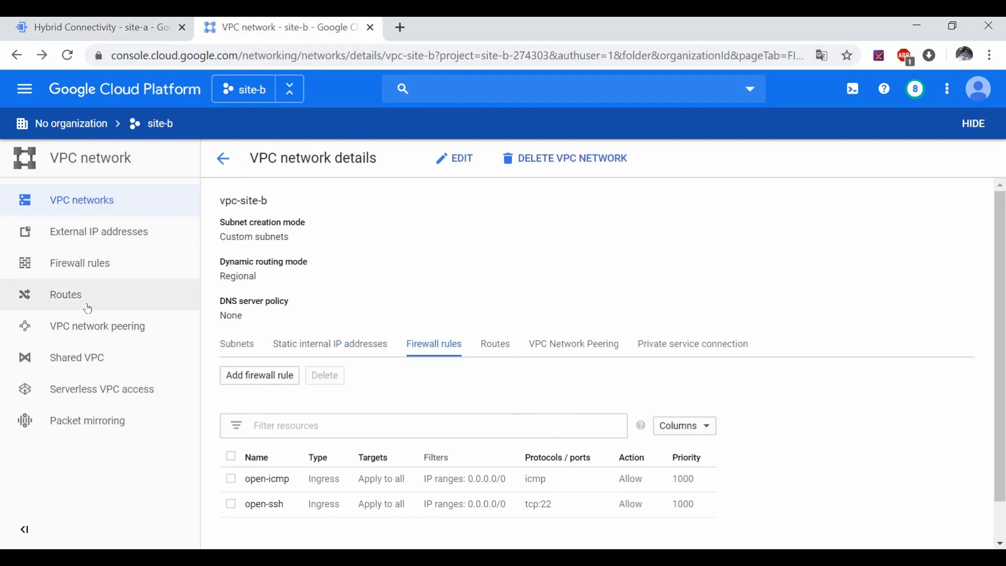
# Step: Open Hybrid Connectivity > VPN in the site-b project, briefly checking the site-a tab
pyautogui.click(25, 89)
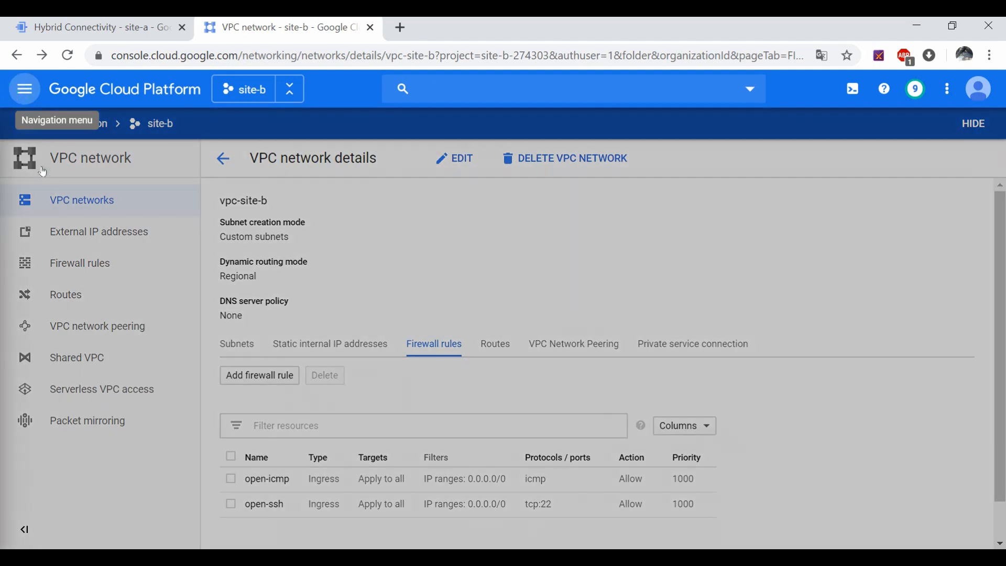
pyautogui.scroll(-10, 118, 436)
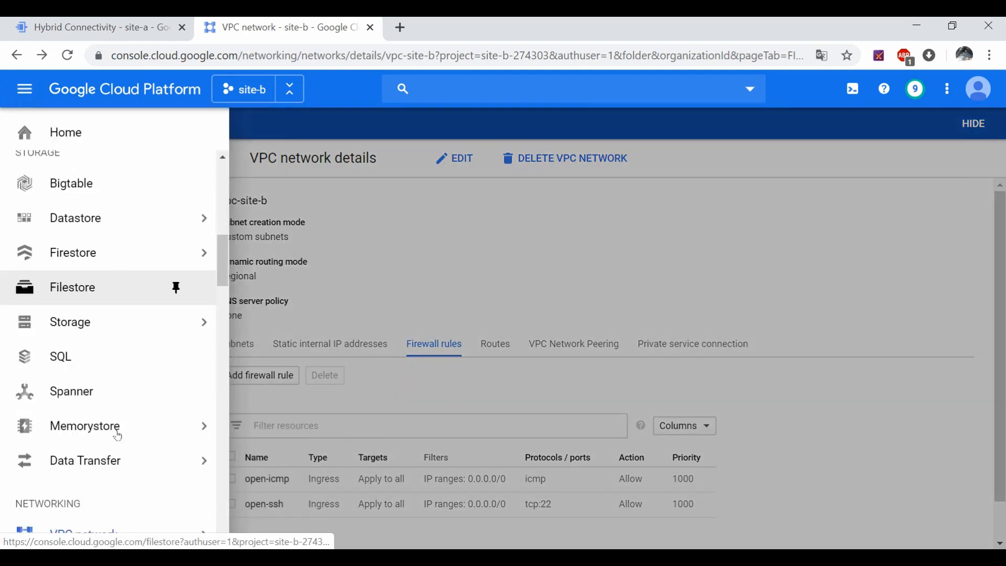
pyautogui.scroll(-7, 118, 436)
pyautogui.moveTo(157, 215)
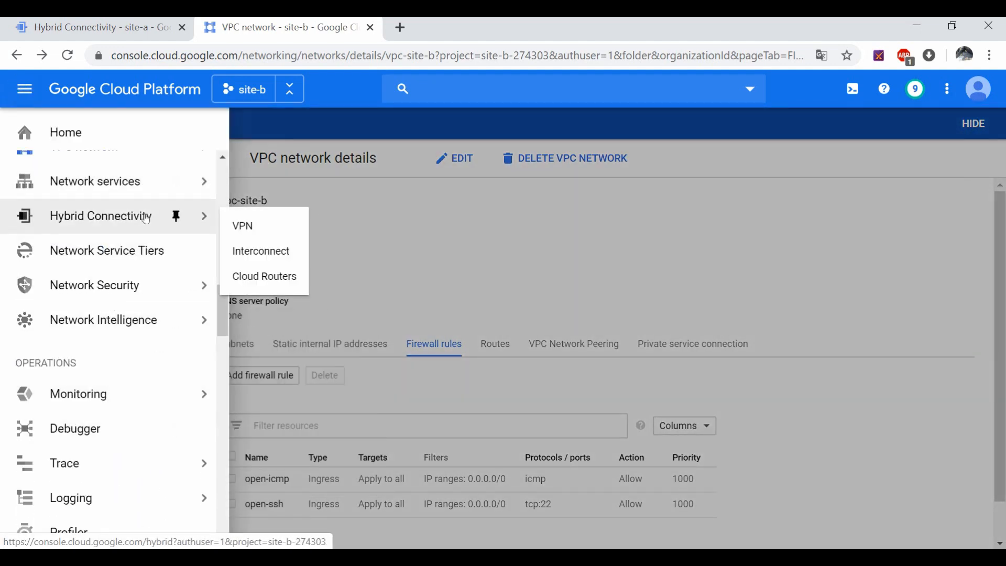
pyautogui.click(264, 229)
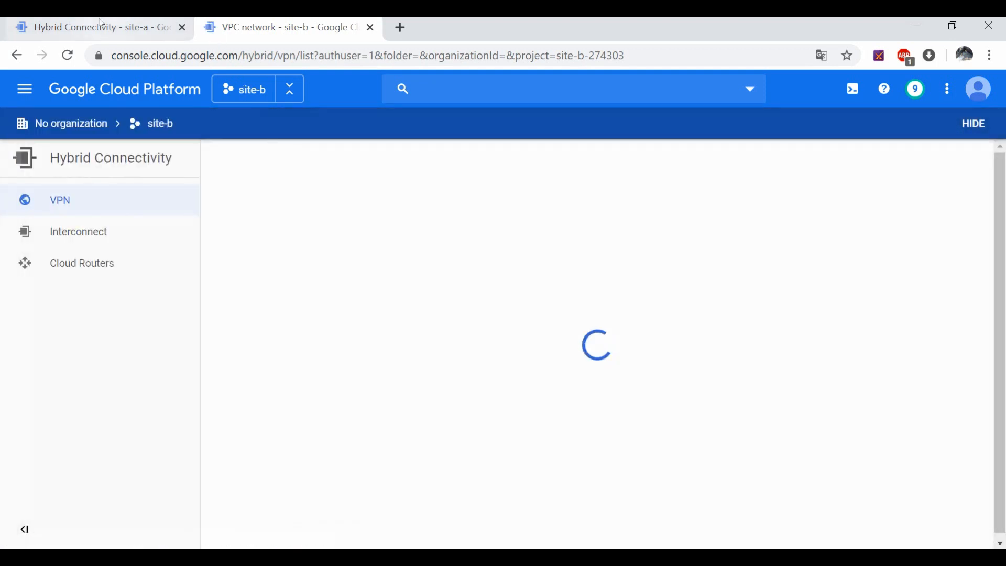
pyautogui.click(101, 22)
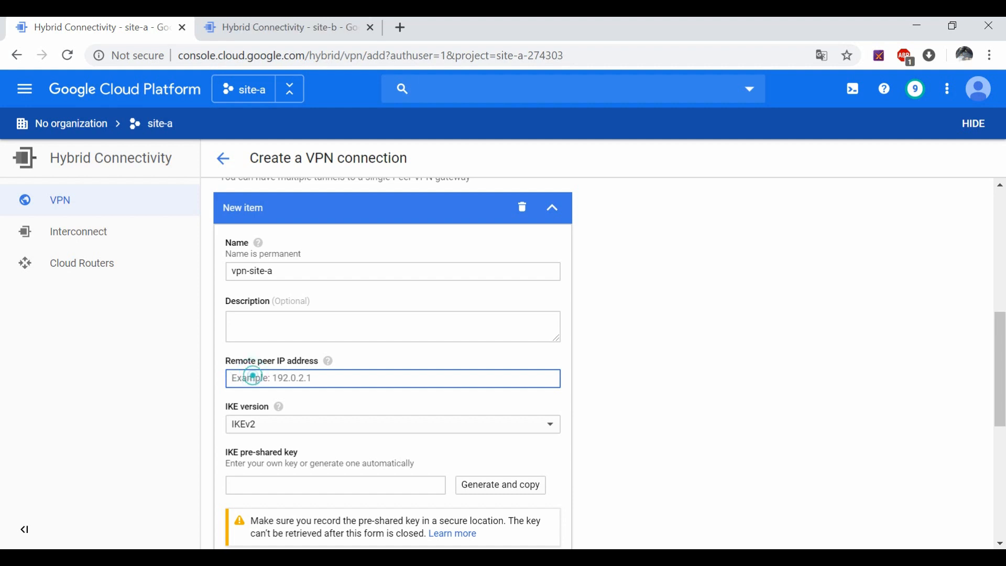
pyautogui.click(284, 21)
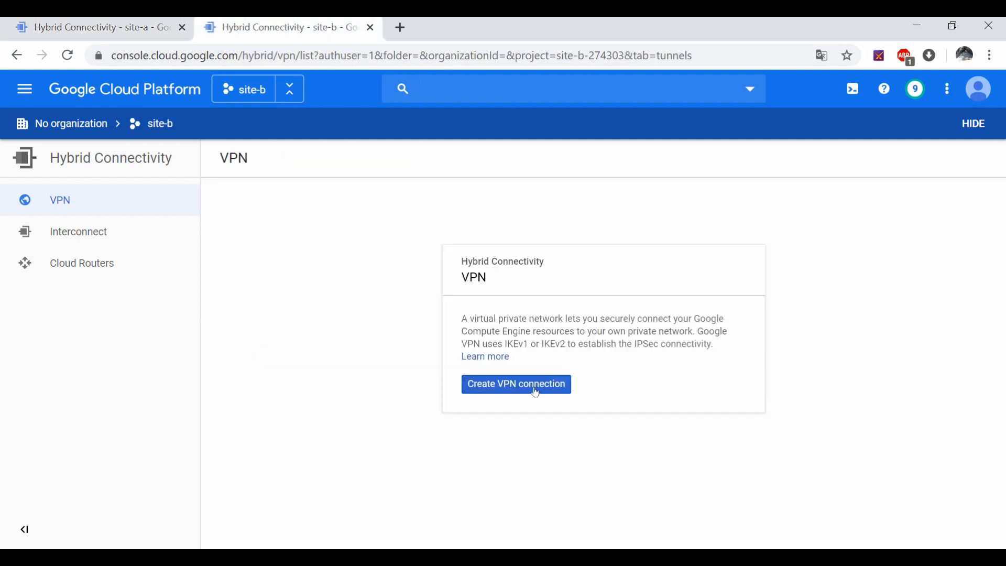
# Step: Start a new Classic VPN connection in the site-b project
pyautogui.click(536, 388)
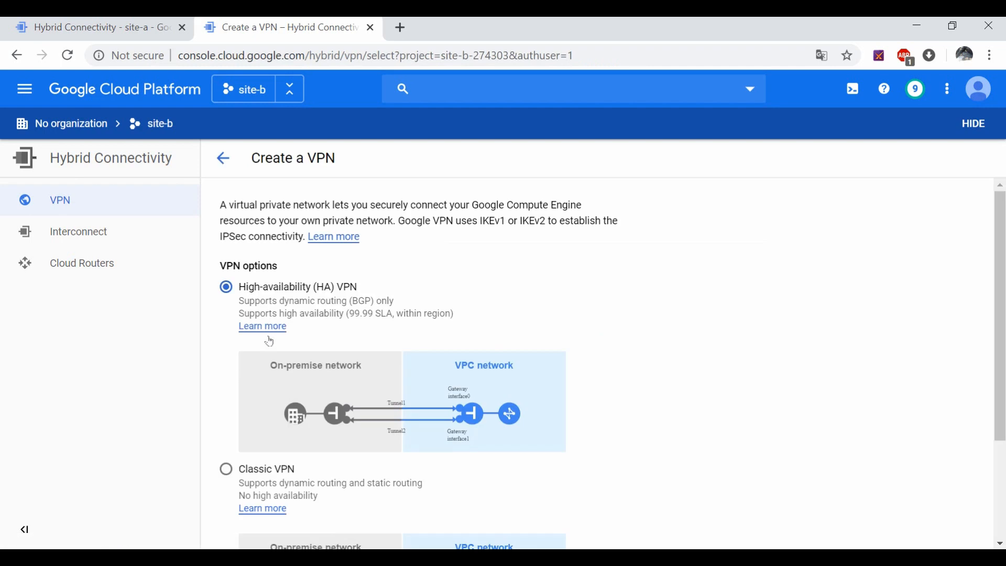
pyautogui.scroll(-3, 270, 341)
pyautogui.click(226, 324)
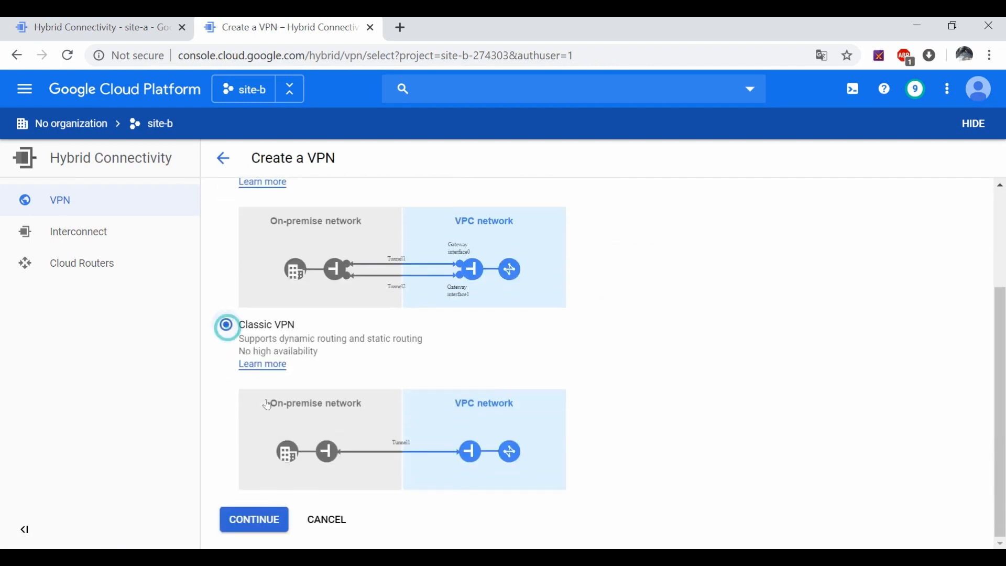
pyautogui.click(254, 520)
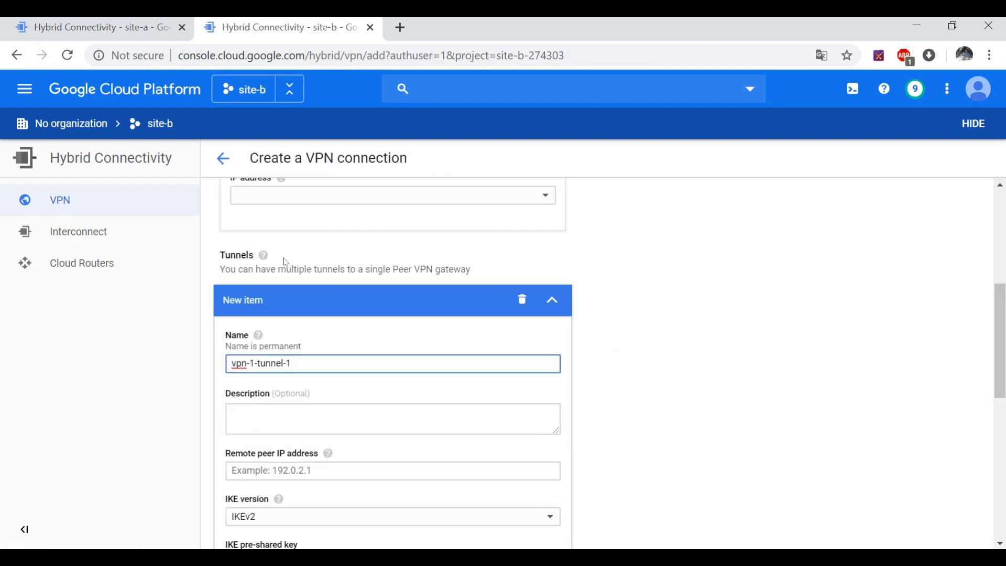
# Step: Name the gateway vpn-site-b on vpc-site-b in australia-southeast1 and begin reserving a static IP
pyautogui.scroll(6, 286, 262)
pyautogui.tripleClick(280, 300)
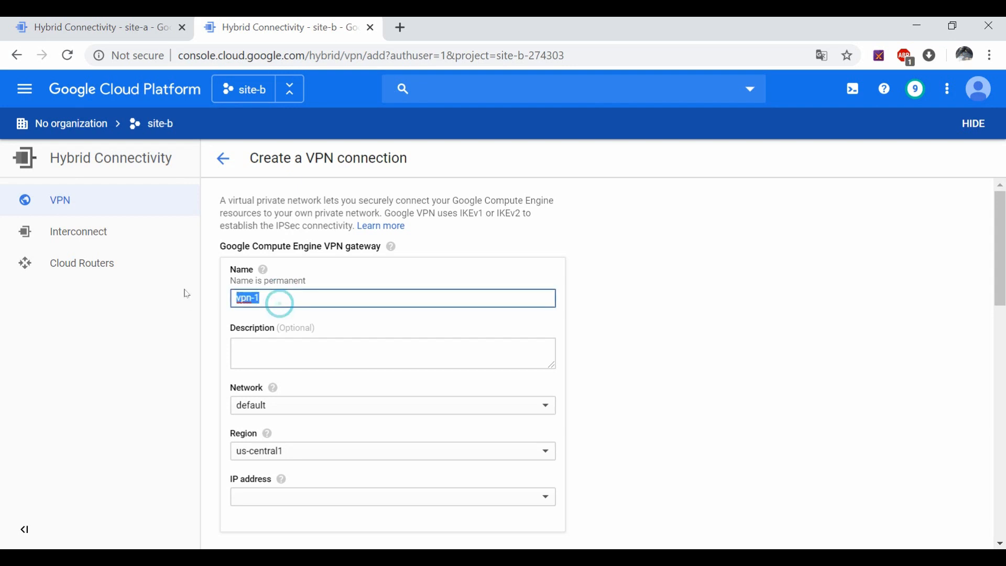
pyautogui.write('vpn-so')
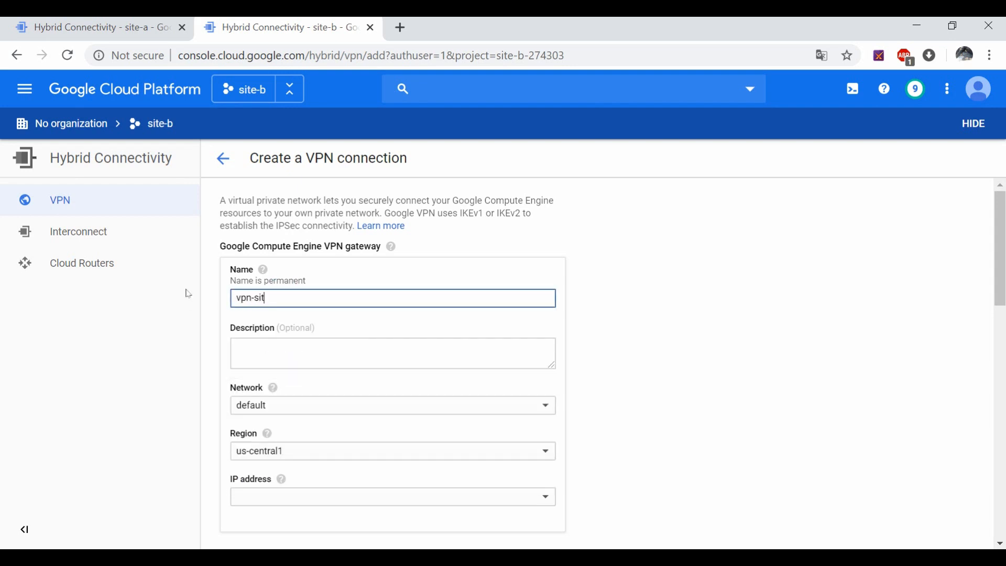
pyautogui.write('te-b')
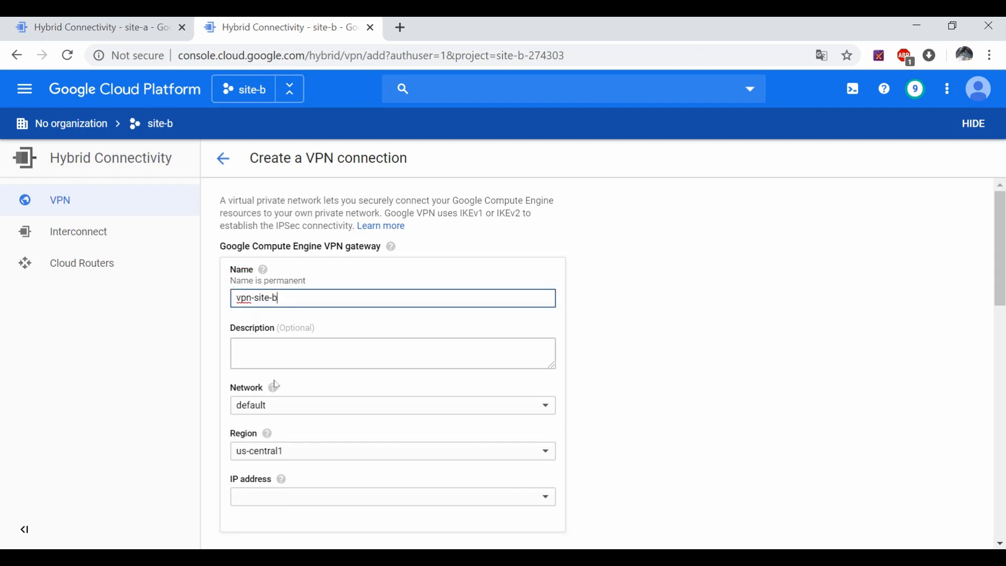
pyautogui.click(278, 406)
pyautogui.click(276, 430)
pyautogui.click(278, 454)
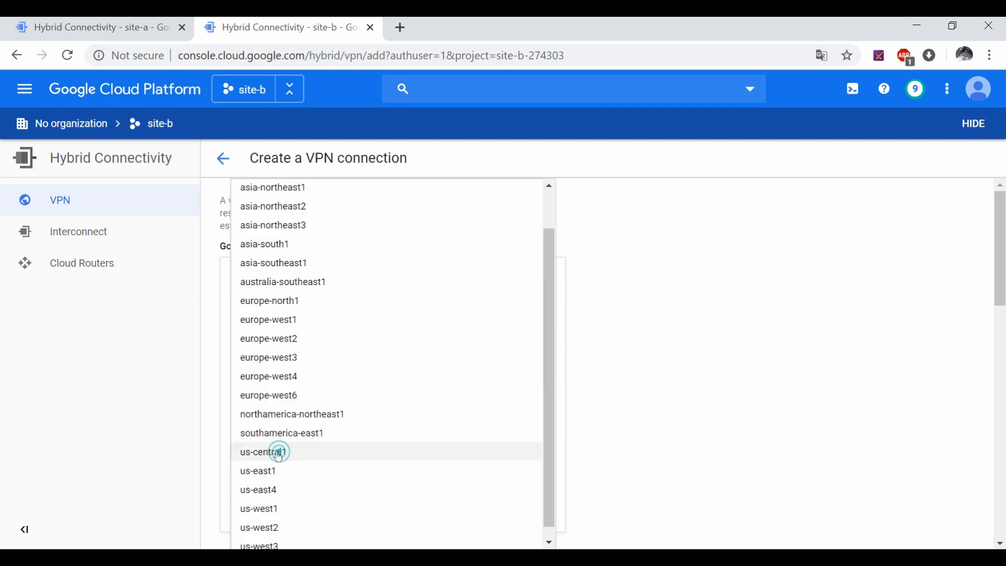
pyautogui.click(295, 282)
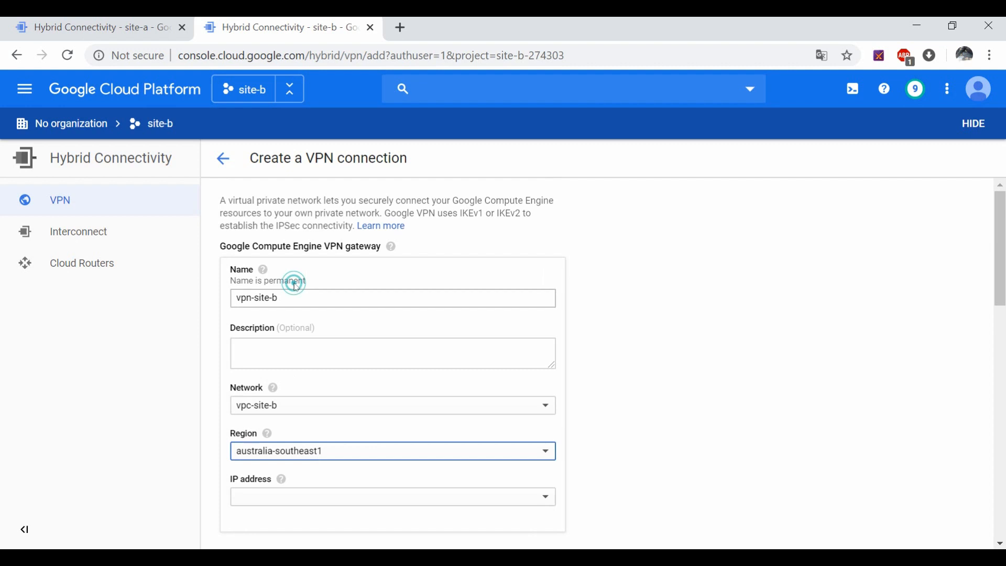
pyautogui.click(328, 496)
pyautogui.click(310, 498)
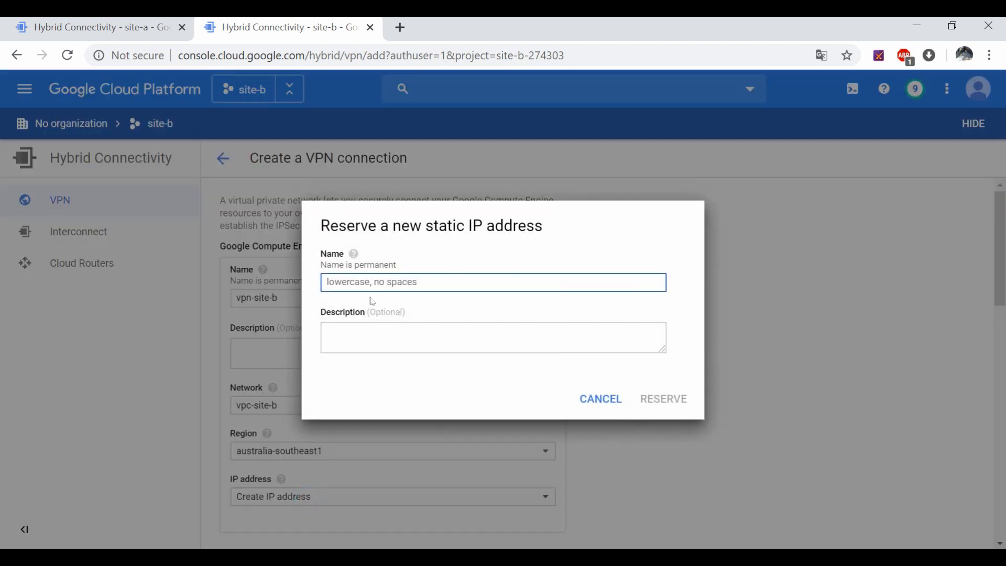
# Step: Name the new static IP address site-b and reserve it
pyautogui.write('vp')
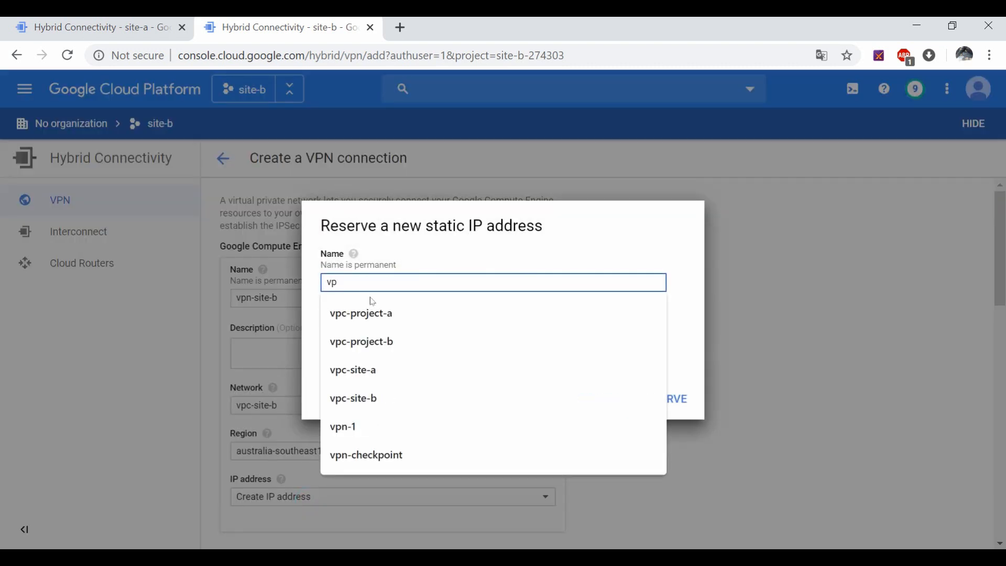
pyautogui.press('BackSpace')
pyautogui.press('BackSpace')
pyautogui.write('site-b')
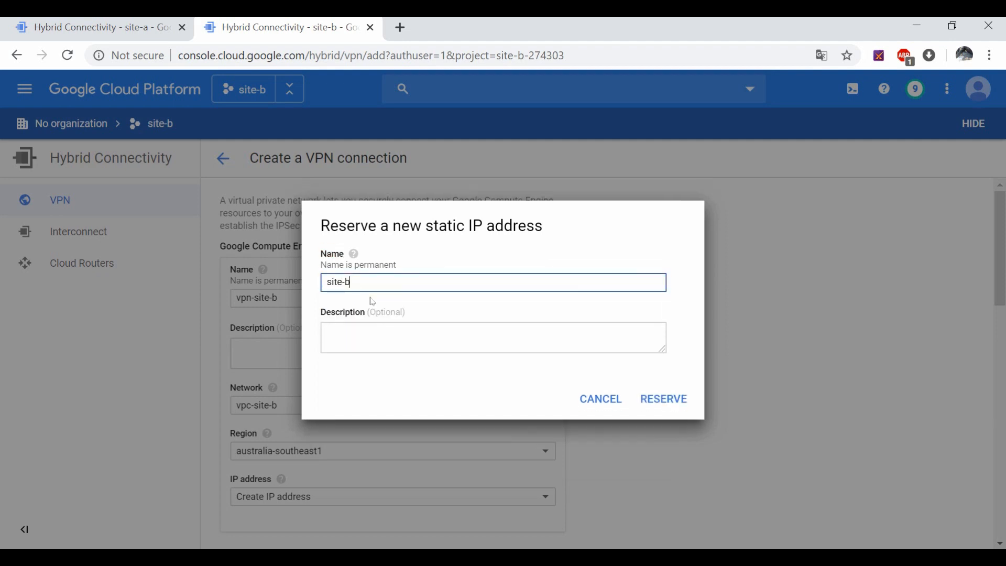
pyautogui.click(672, 404)
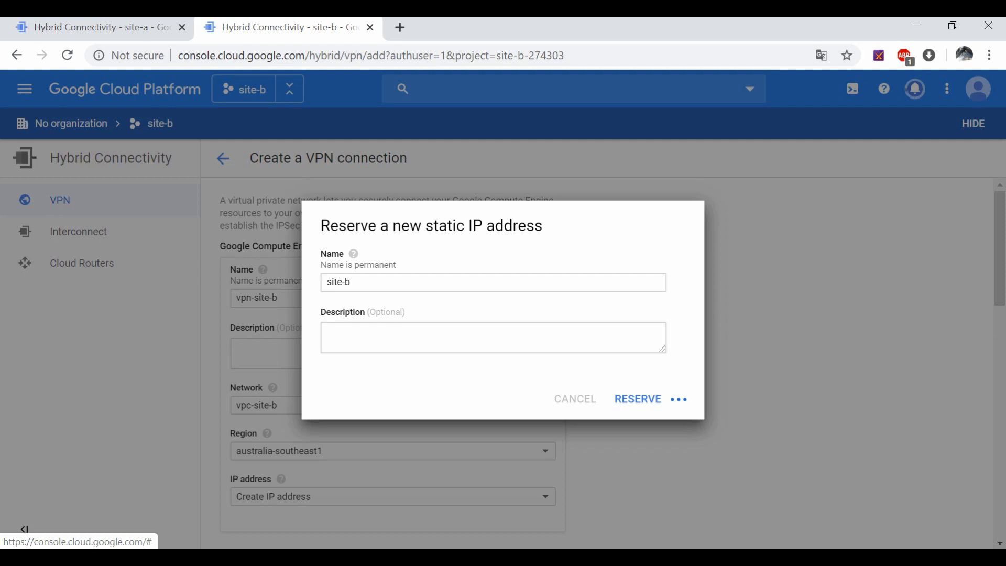
# Step: Rename the site-b gateway's first tunnel to vpn-site-b and move to the Remote peer IP address field
pyautogui.scroll(-5, 517, 310)
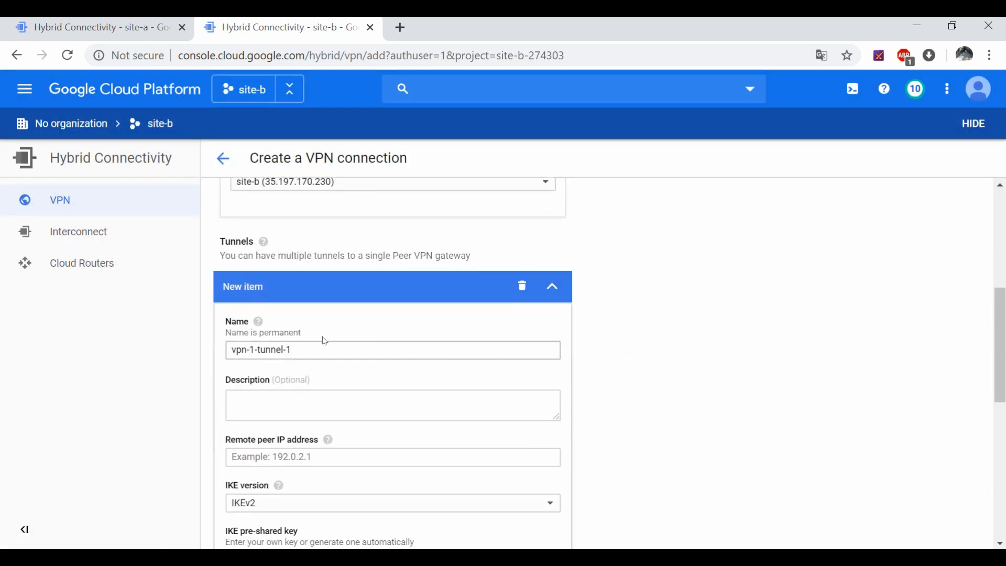
pyautogui.moveTo(321, 350); pyautogui.dragTo(222, 344)
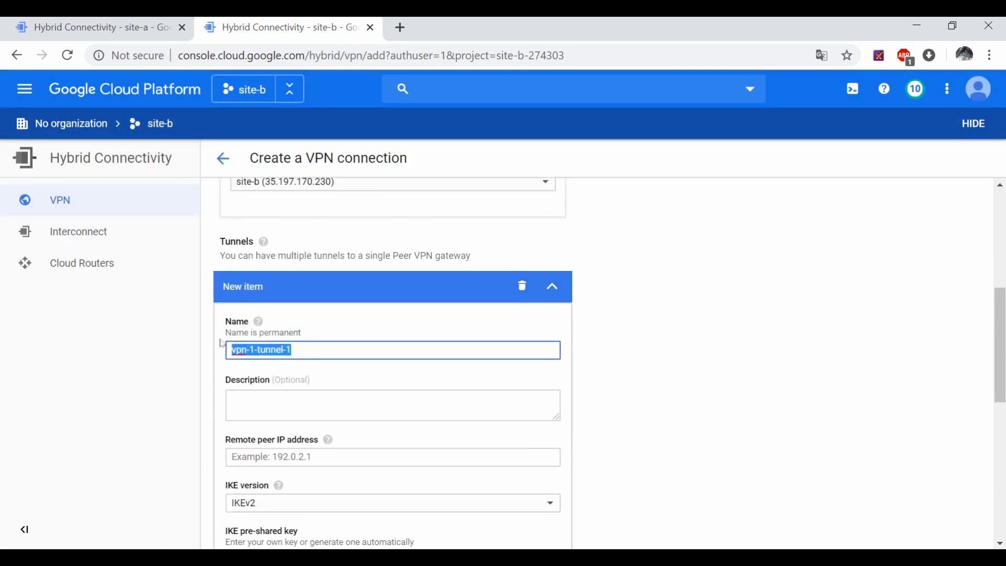
pyautogui.write('vpn-site-b')
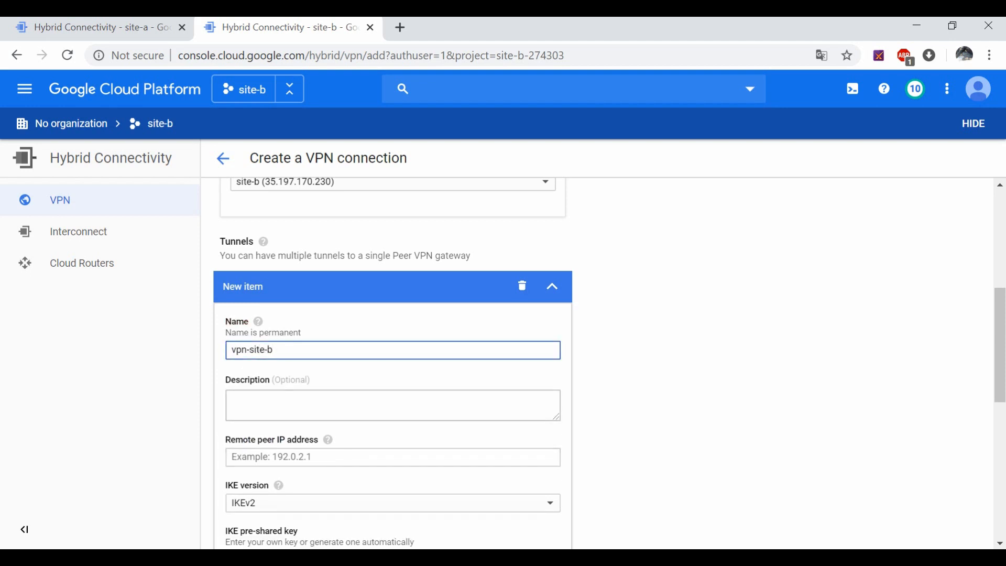
pyautogui.scroll(-2, 238, 354)
pyautogui.click(303, 381)
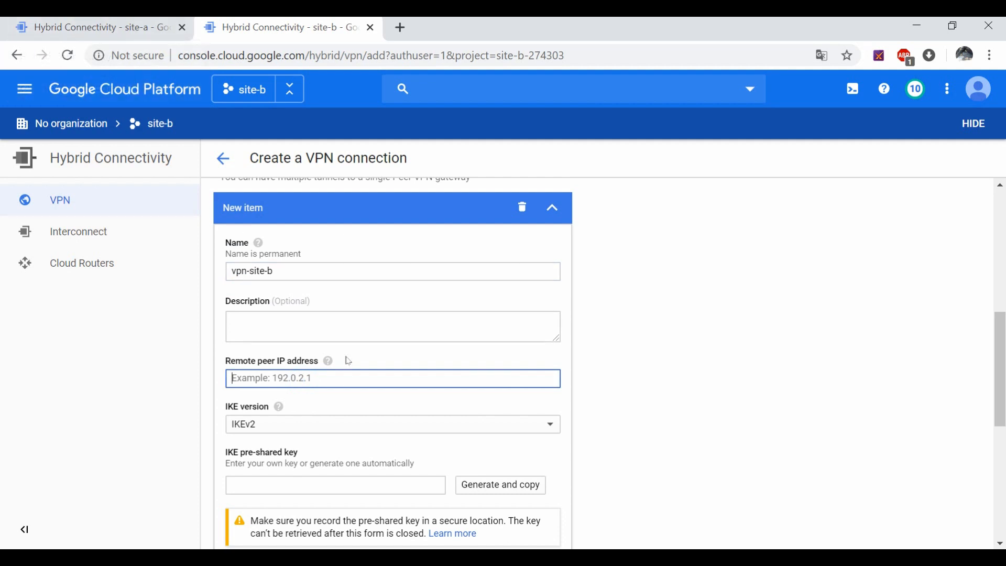
pyautogui.scroll(5, 314, 367)
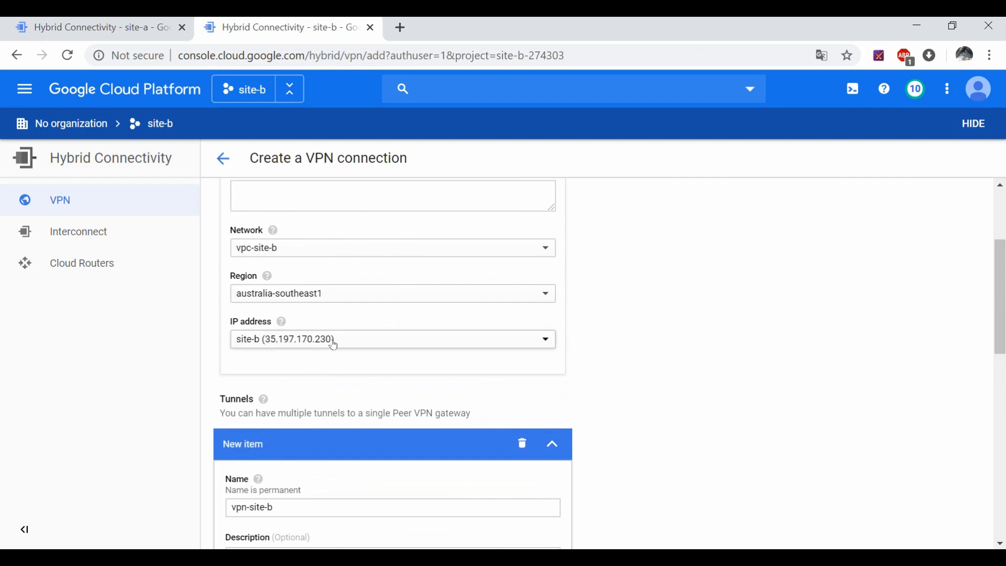
# Step: Look up site-a's gateway IP address in the site-a project's tab
pyautogui.click(131, 27)
pyautogui.scroll(3, 291, 233)
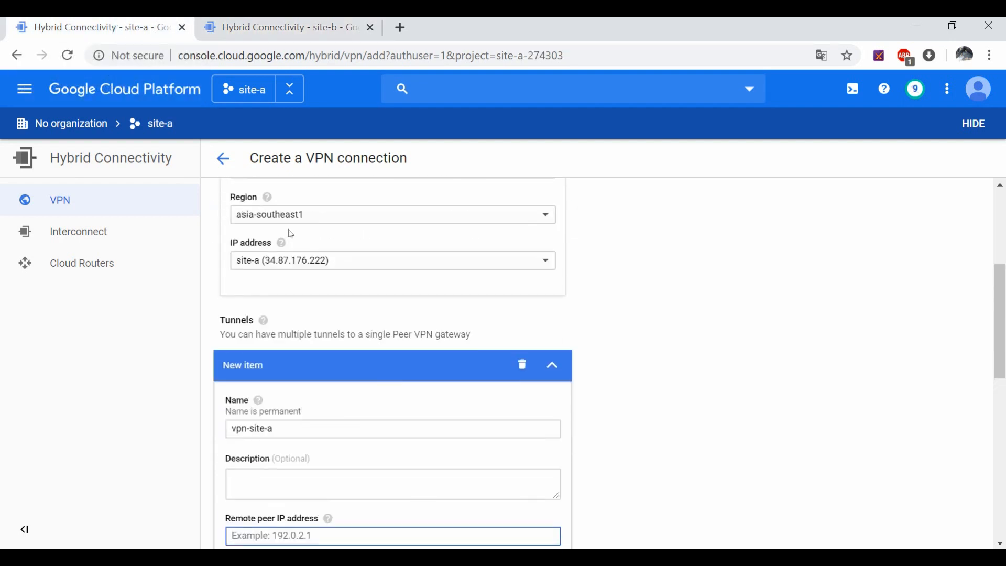
pyautogui.scroll(3, 301, 254)
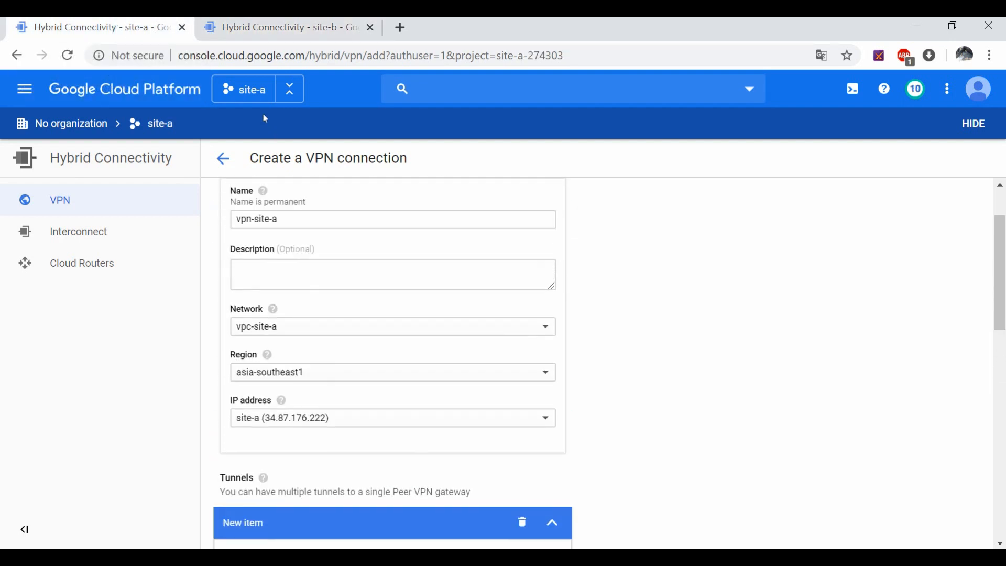
pyautogui.click(260, 30)
pyautogui.scroll(-3, 326, 494)
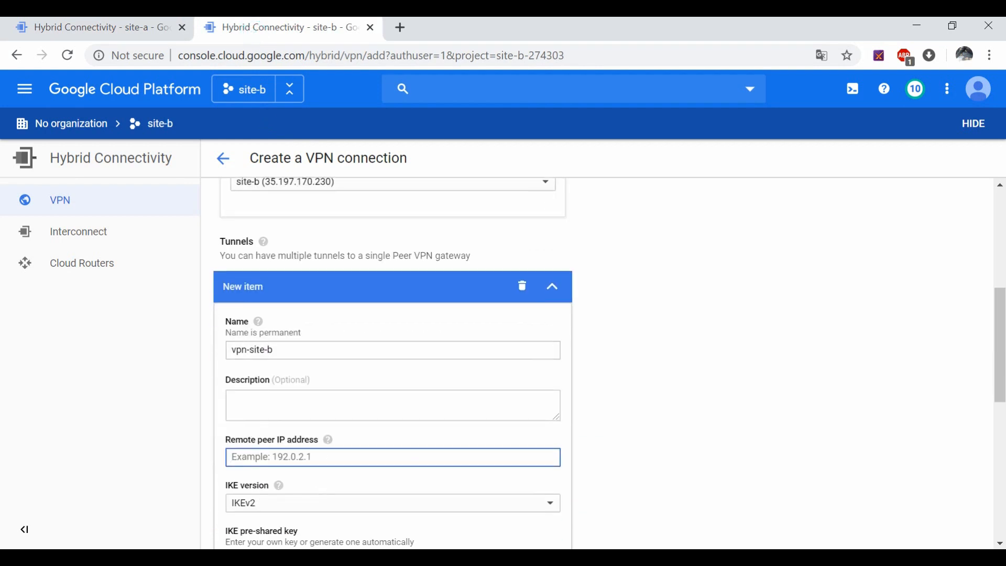
pyautogui.click(128, 27)
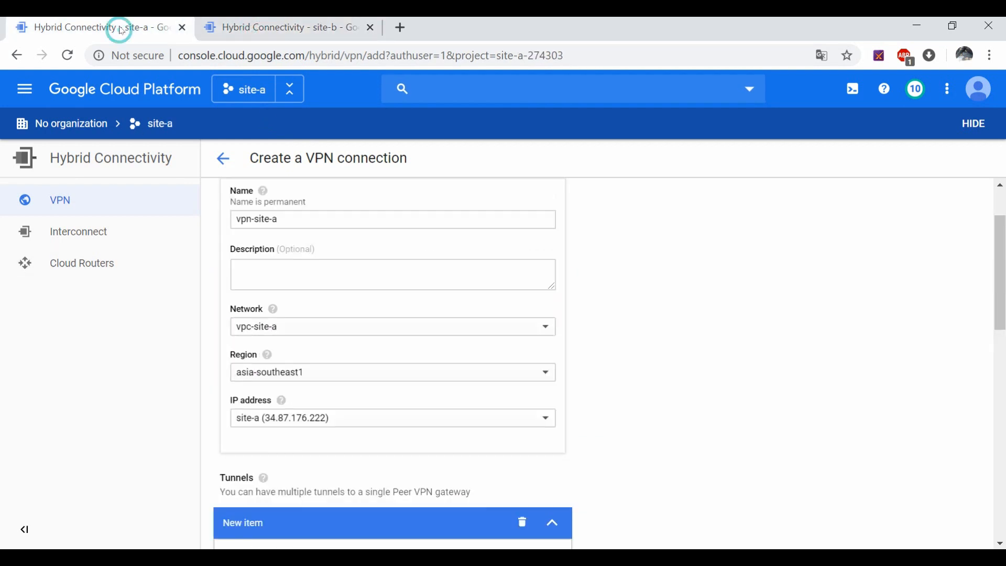
pyautogui.click(278, 19)
# Step: Enter 34.87.176.222 as the vpn-site-b tunnel's remote peer IP address
pyautogui.write('3')
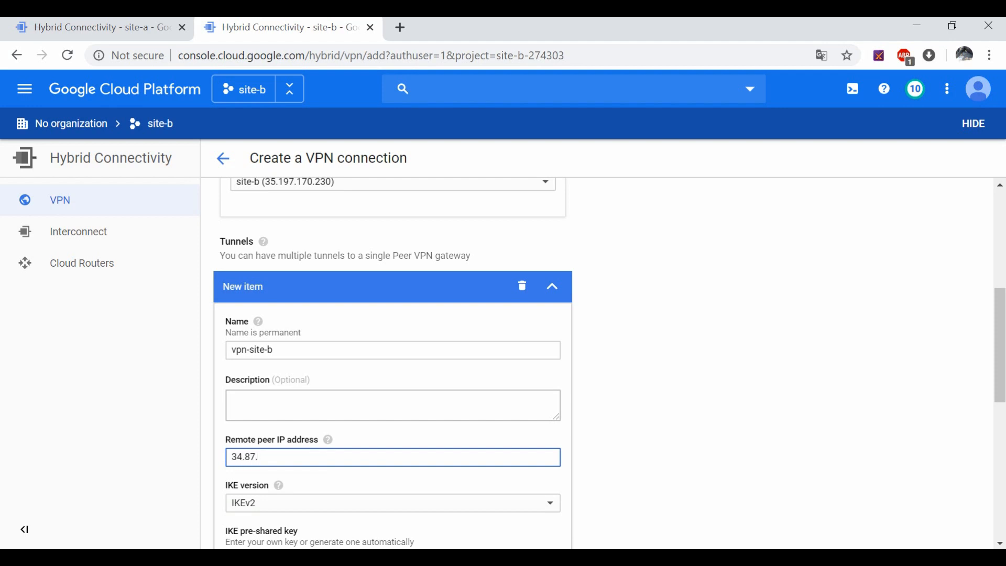
pyautogui.write('4.87.')
pyautogui.click(114, 27)
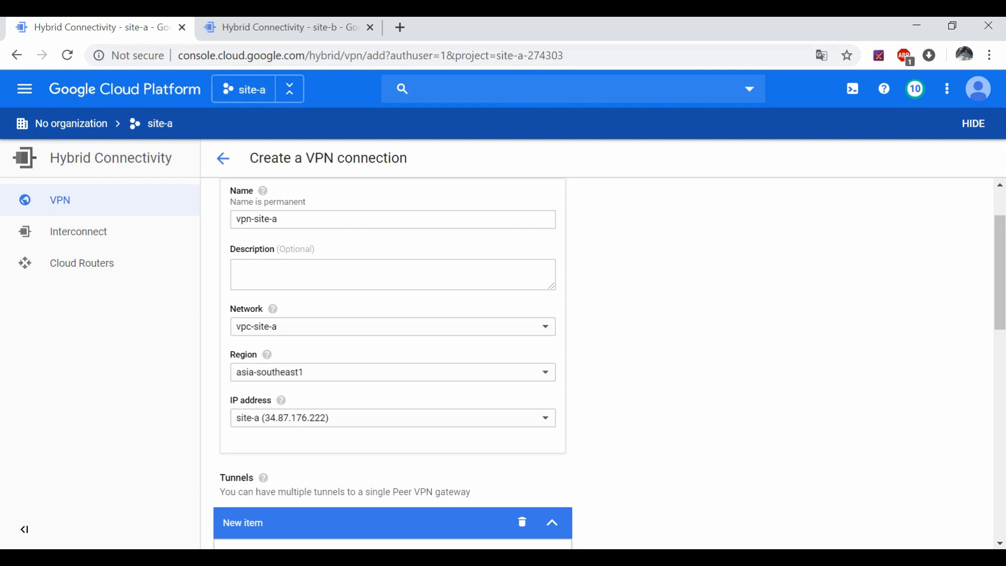
pyautogui.click(258, 31)
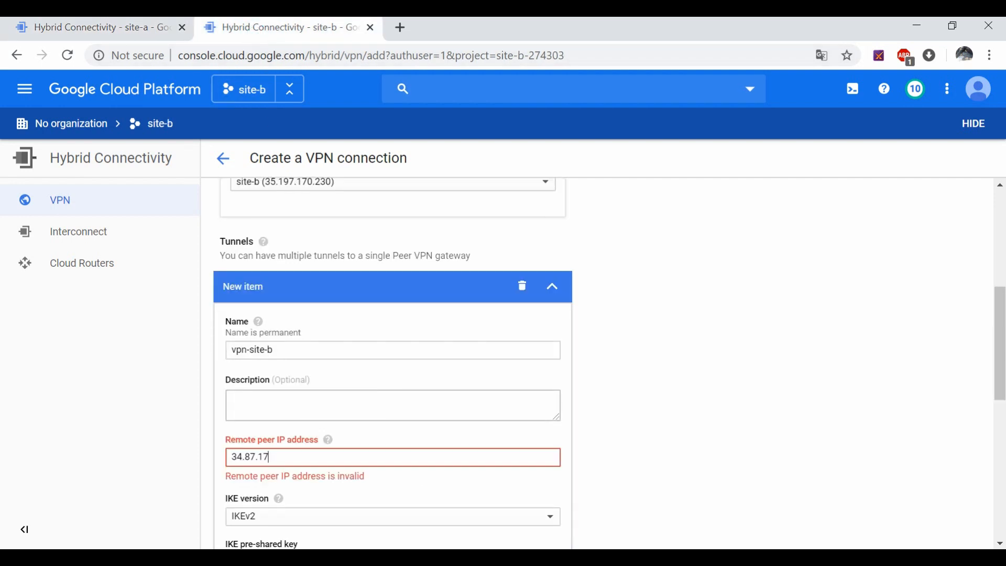
pyautogui.write('176.222')
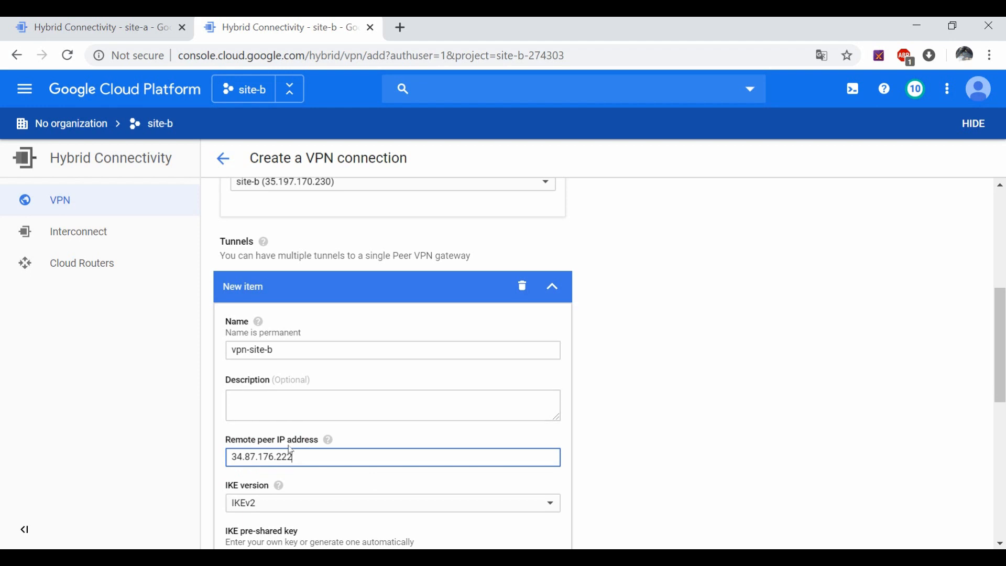
pyautogui.moveTo(300, 457); pyautogui.dragTo(229, 457)
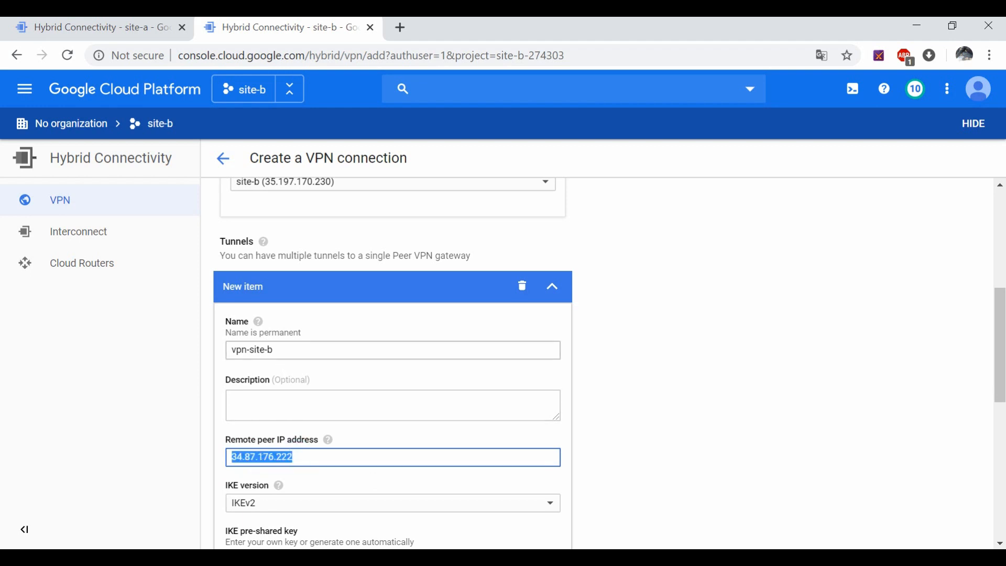
pyautogui.click(100, 27)
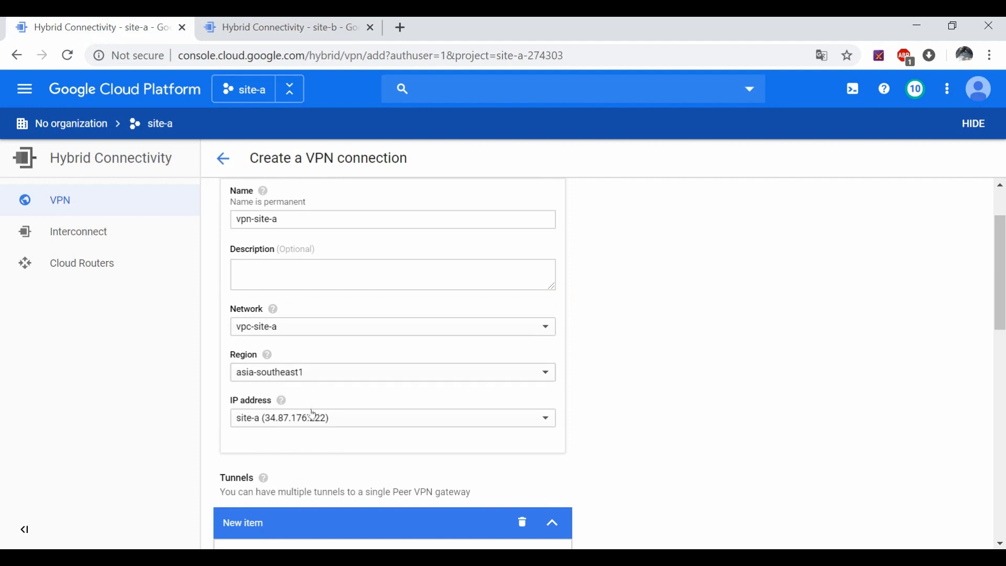
pyautogui.click(265, 29)
pyautogui.scroll(2, 377, 346)
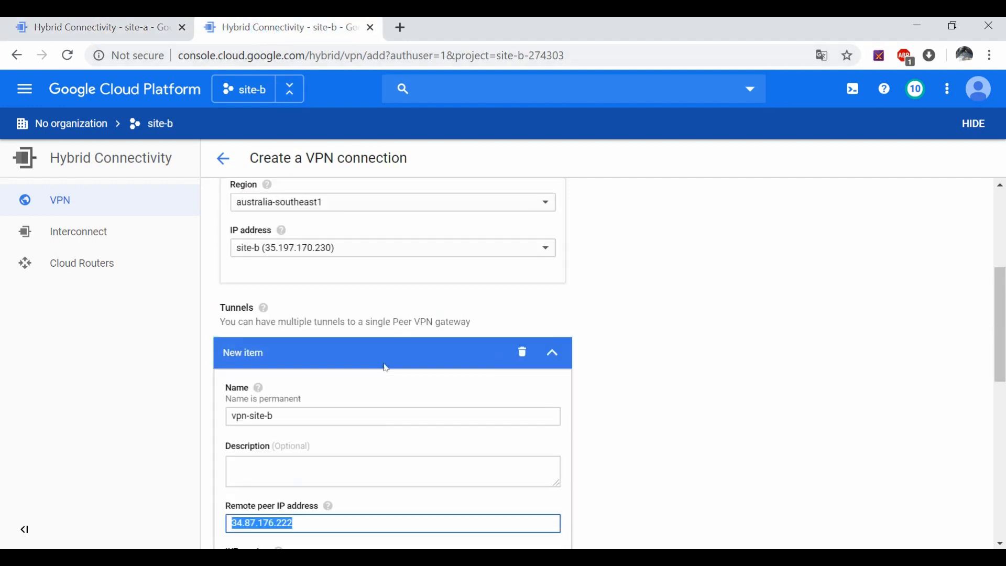
# Step: Enter site-b's address 35.197.170.230 as the site-a tunnel's remote peer IP
pyautogui.click(83, 27)
pyautogui.scroll(-8, 314, 449)
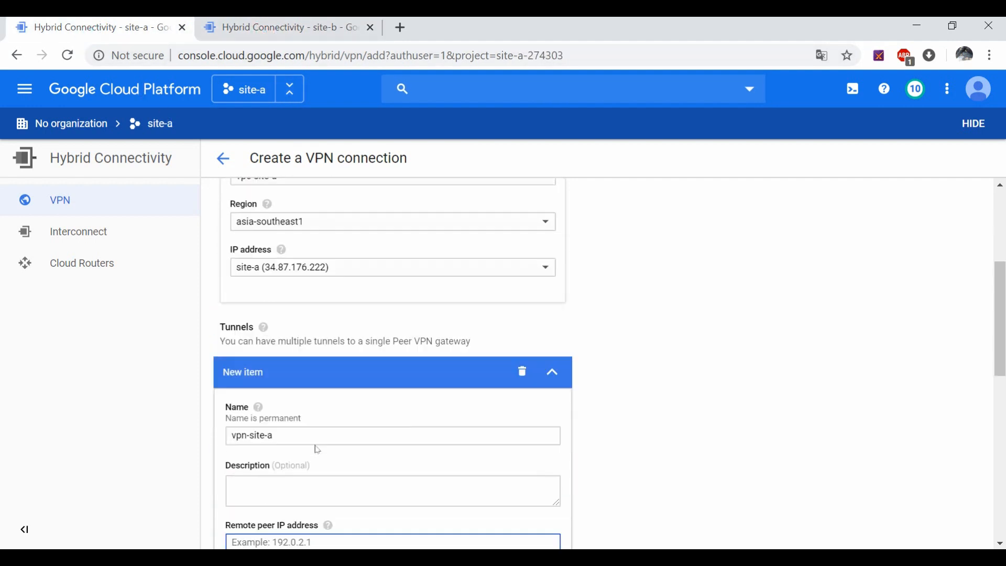
pyautogui.write('35.197.')
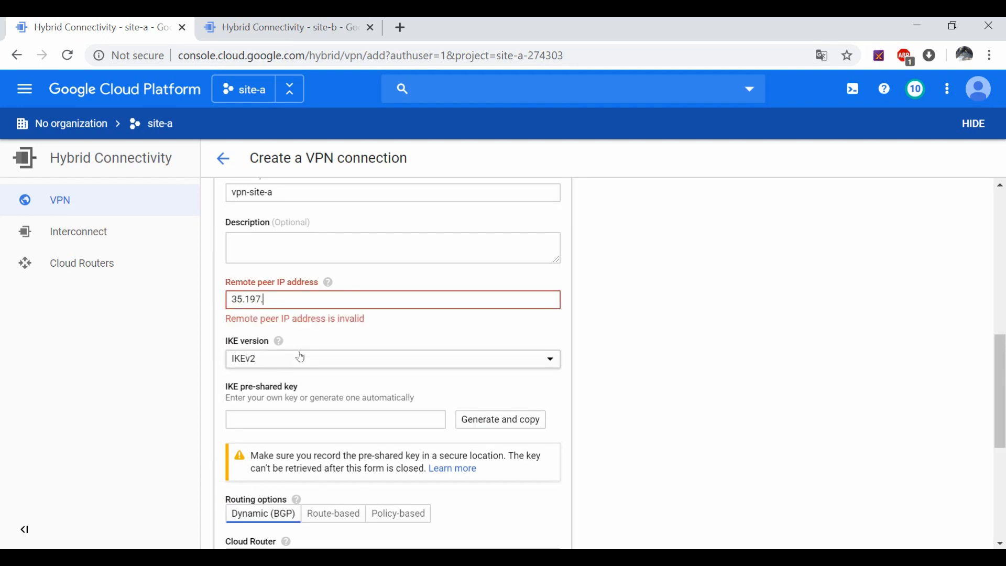
pyautogui.click(316, 21)
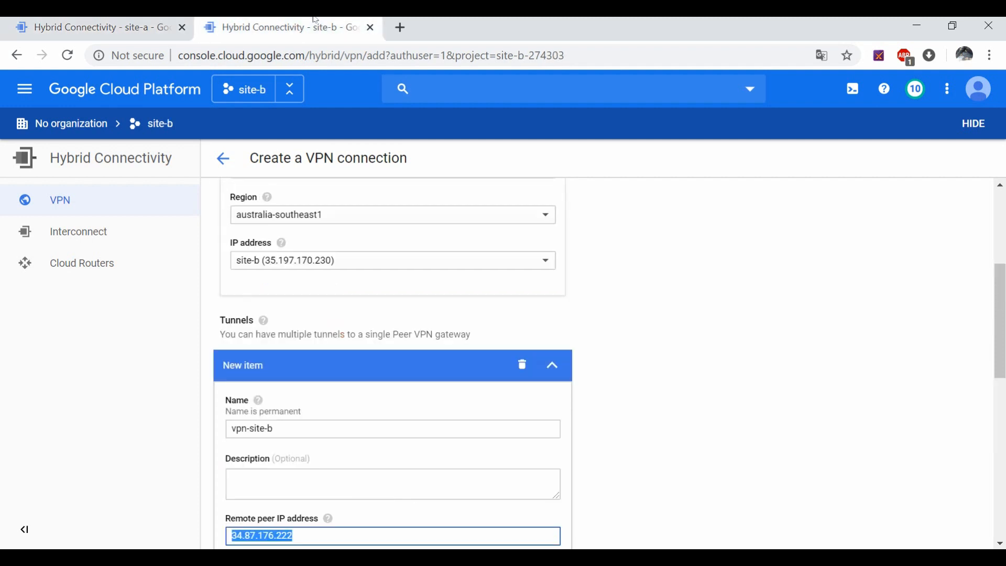
pyautogui.click(110, 21)
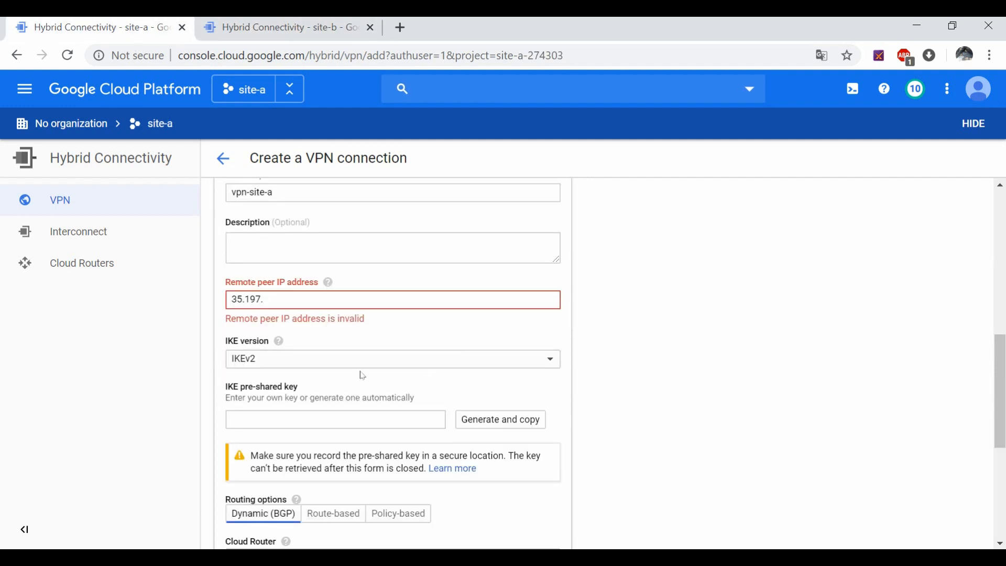
pyautogui.write('.230')
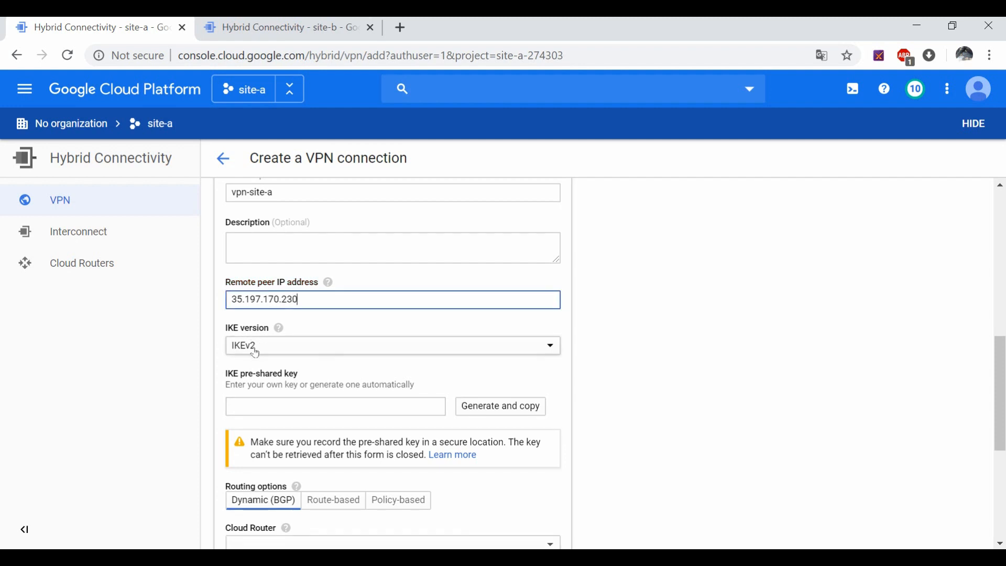
# Step: Enter the same IKE pre-shared key in both the site-a and site-b tunnel forms
pyautogui.click(302, 404)
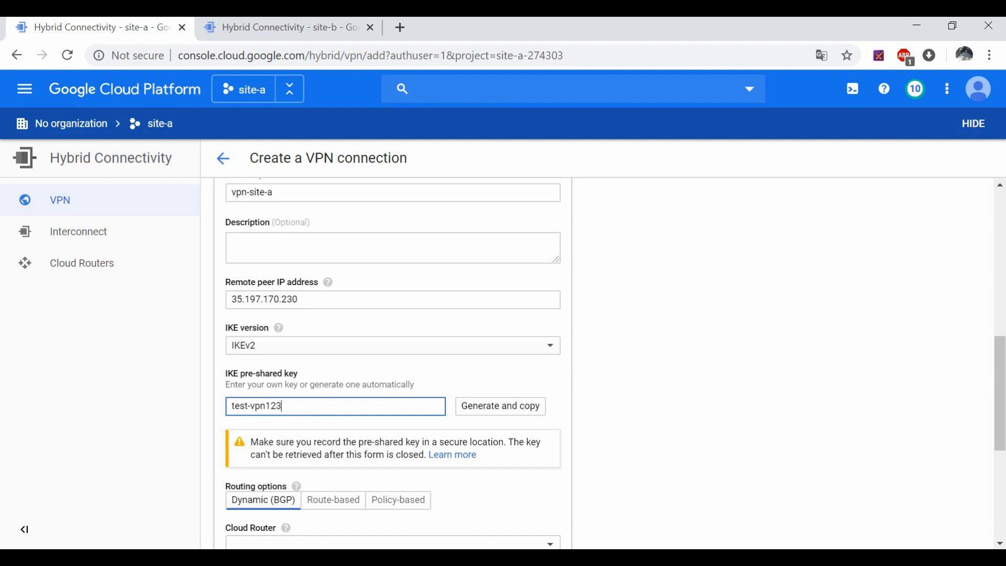
pyautogui.hotkey('ctrl', 'Tab')
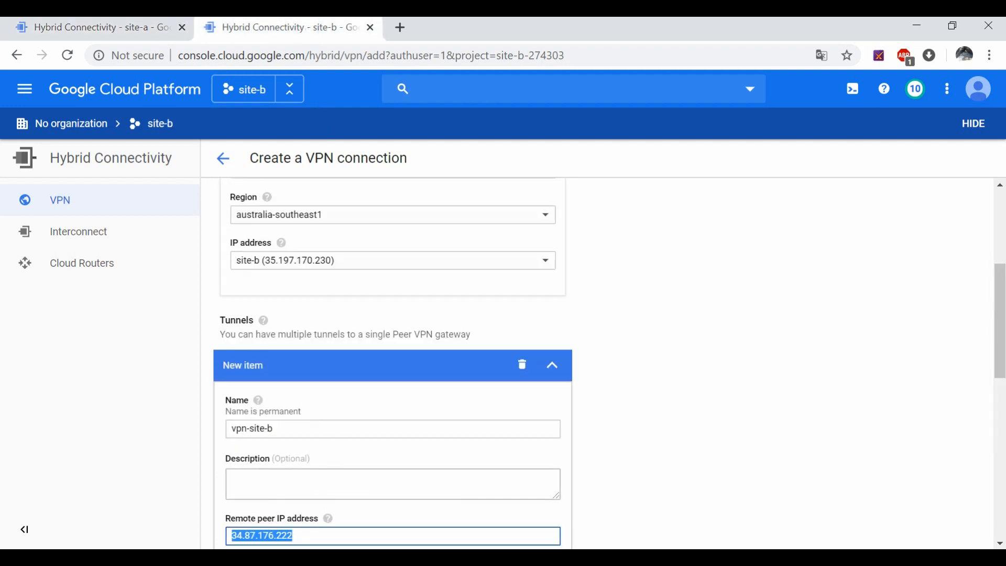
pyautogui.scroll(-3, 393, 361)
pyautogui.click(292, 479)
pyautogui.write('test-vpn123')
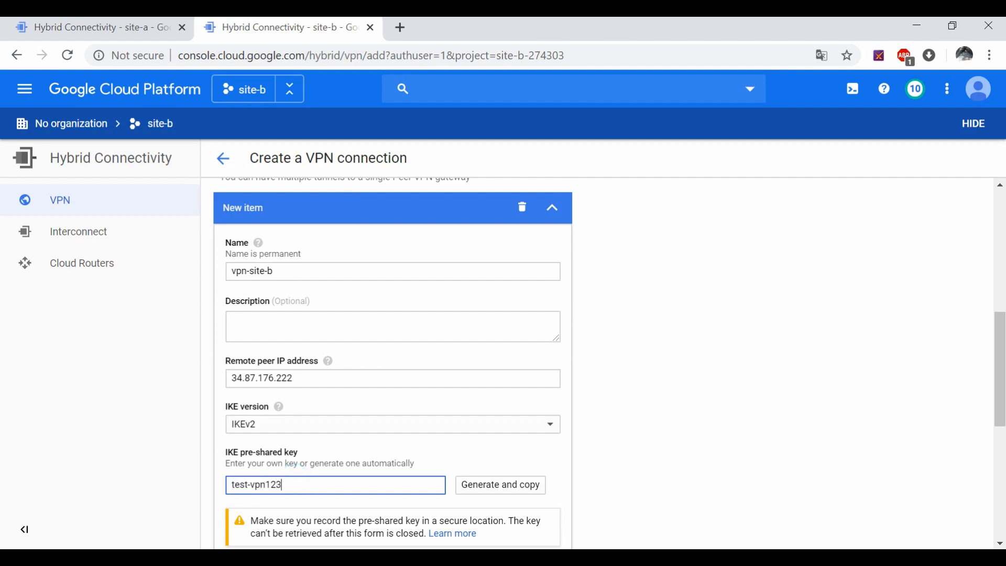
pyautogui.scroll(-6, 292, 464)
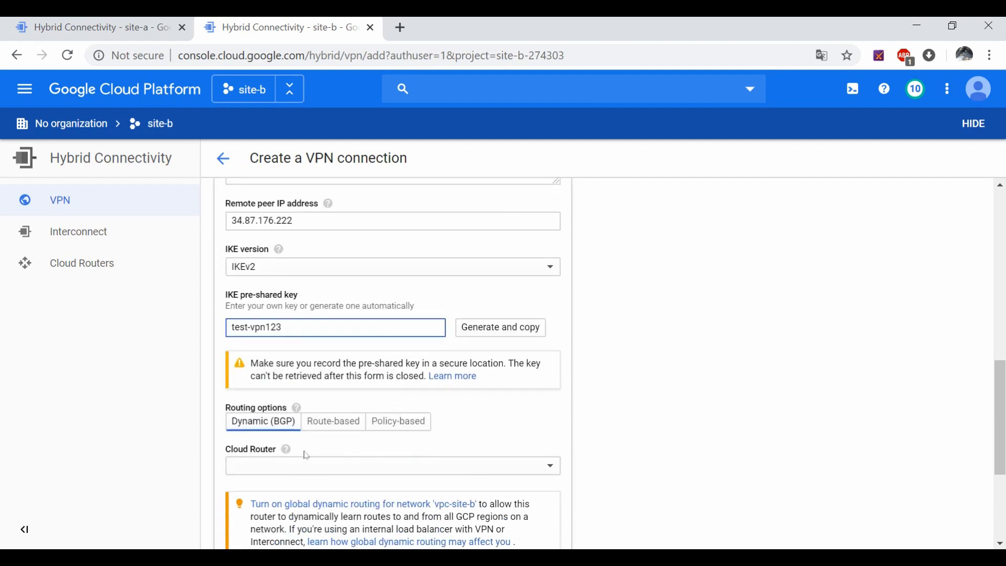
pyautogui.click(86, 30)
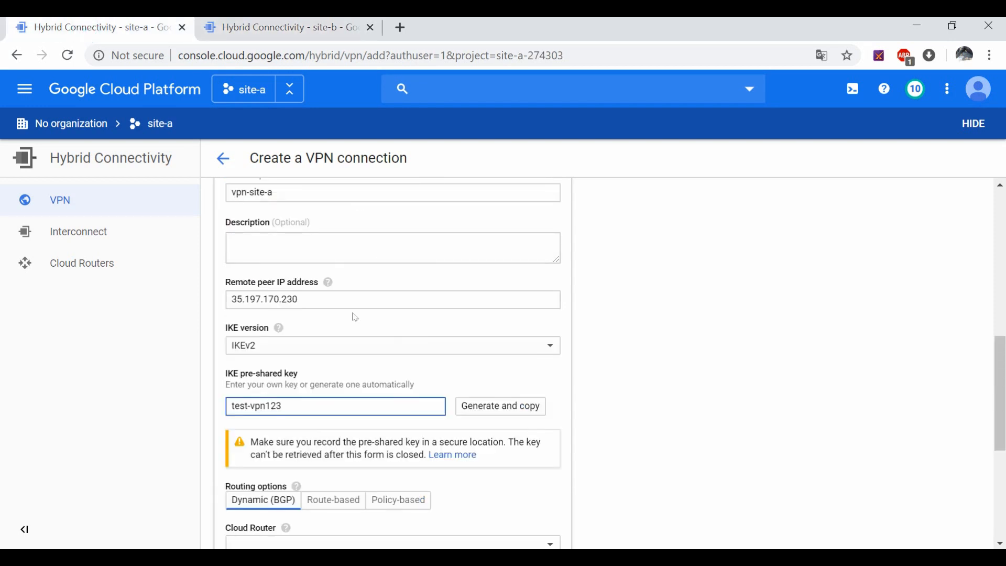
# Step: Set the site-a tunnel's routing option to Policy-based
pyautogui.scroll(-2, 300, 375)
pyautogui.scroll(-2, 299, 375)
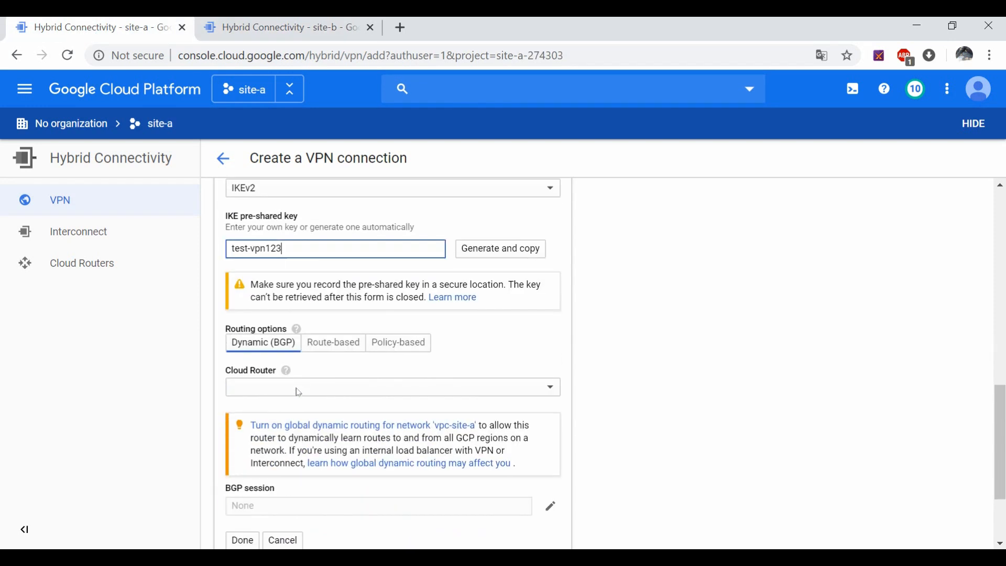
pyautogui.click(398, 343)
# Step: Enter remote range 10.248.0.0/20 and pick subnet-site-a as the local subnetwork
pyautogui.scroll(-3, 402, 367)
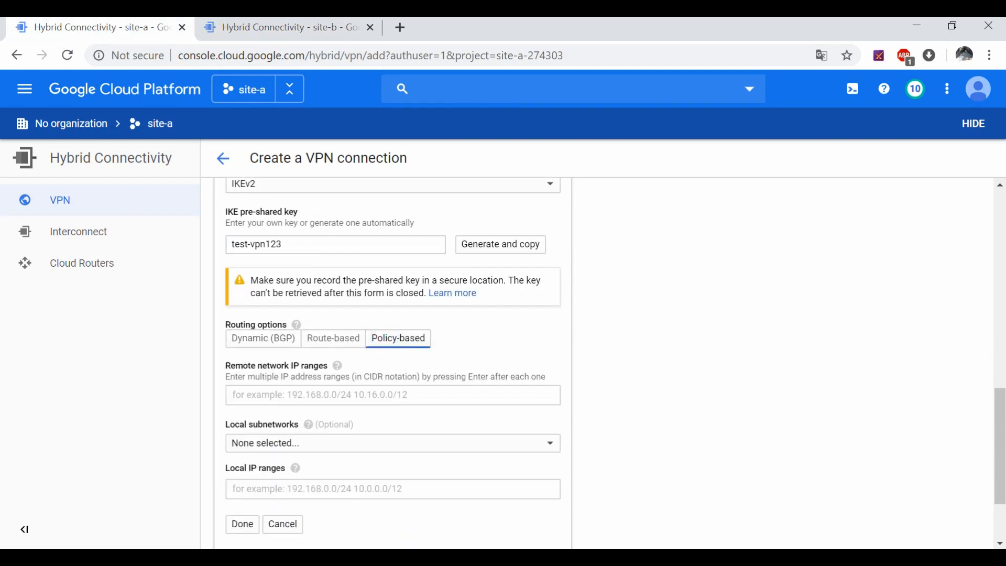
pyautogui.click(321, 289)
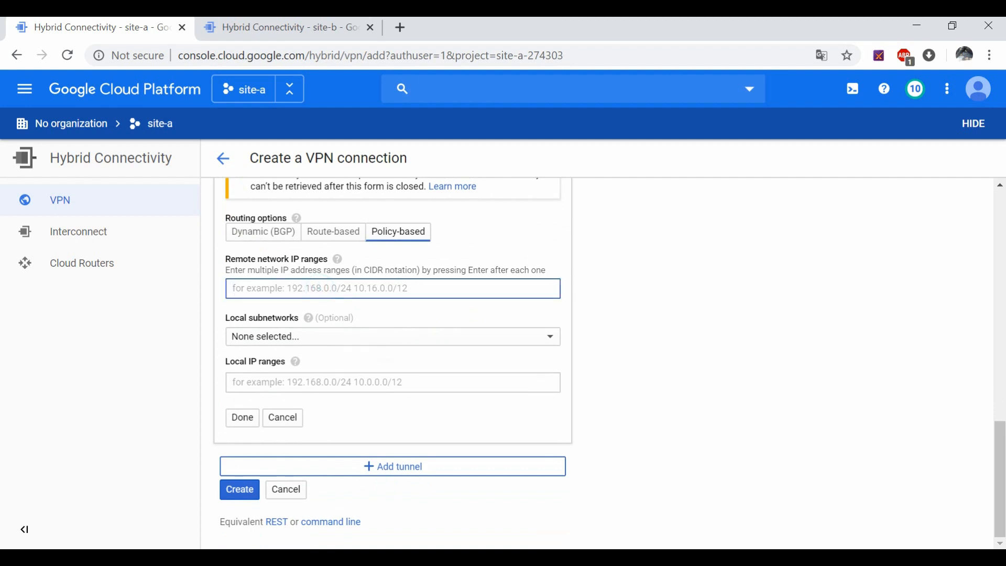
pyautogui.write('10.248.0.0/20')
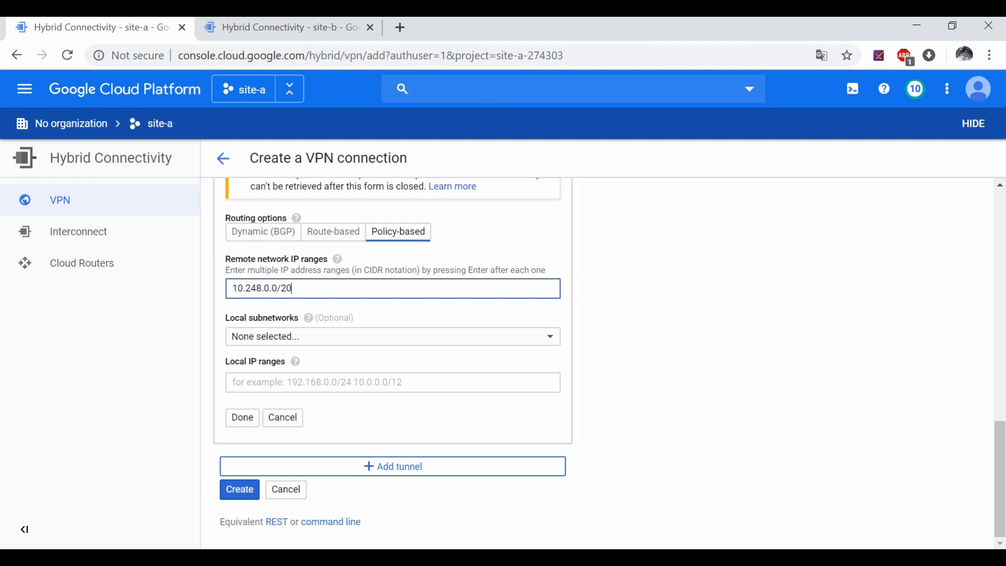
pyautogui.click(338, 331)
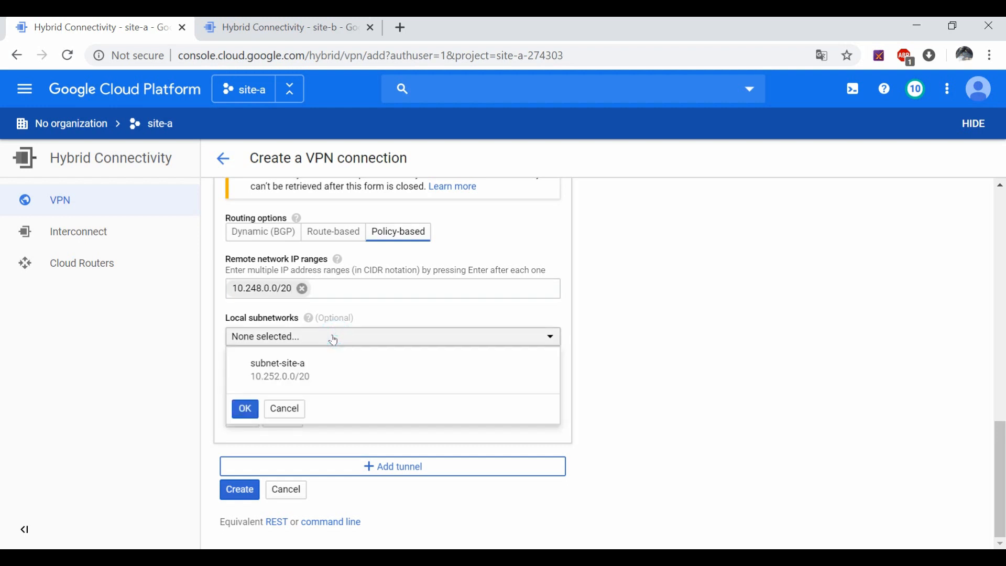
pyautogui.click(307, 364)
pyautogui.click(245, 409)
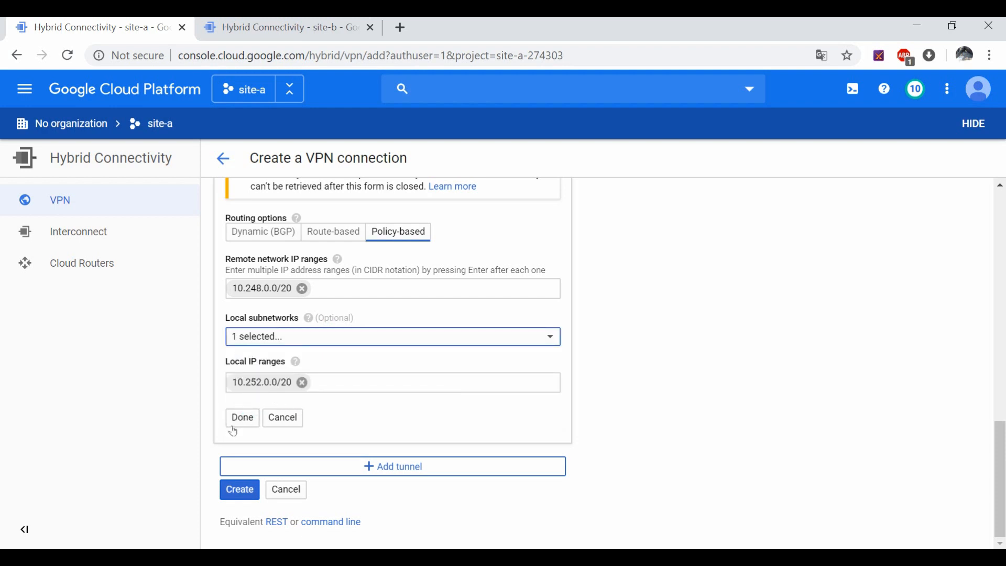
# Step: Reconfirm subnet-site-a, finish the vpn-site-a tunnel, and create the site-a VPN connection
pyautogui.click(242, 418)
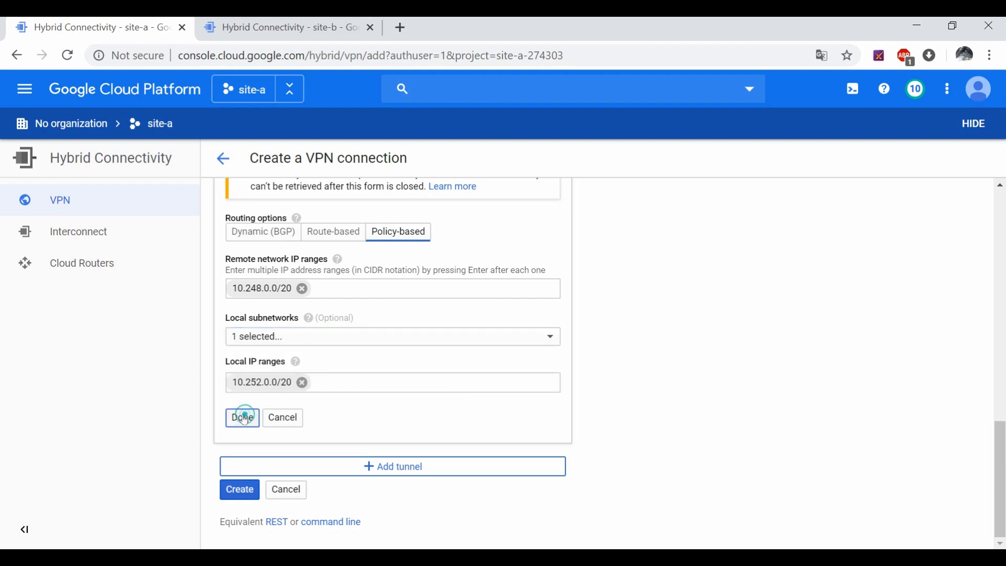
pyautogui.click(440, 335)
pyautogui.click(440, 333)
pyautogui.click(325, 334)
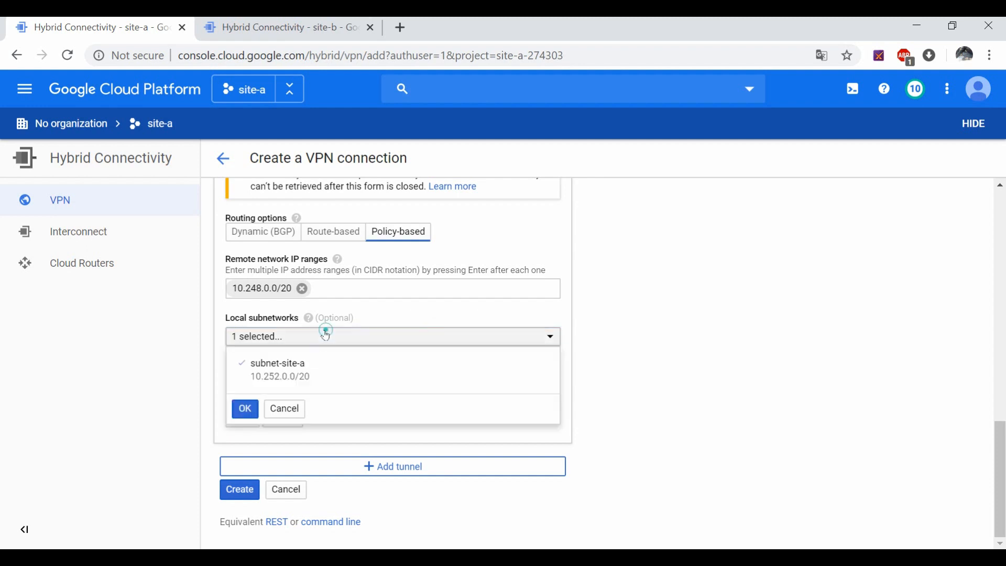
pyautogui.click(286, 379)
pyautogui.click(263, 386)
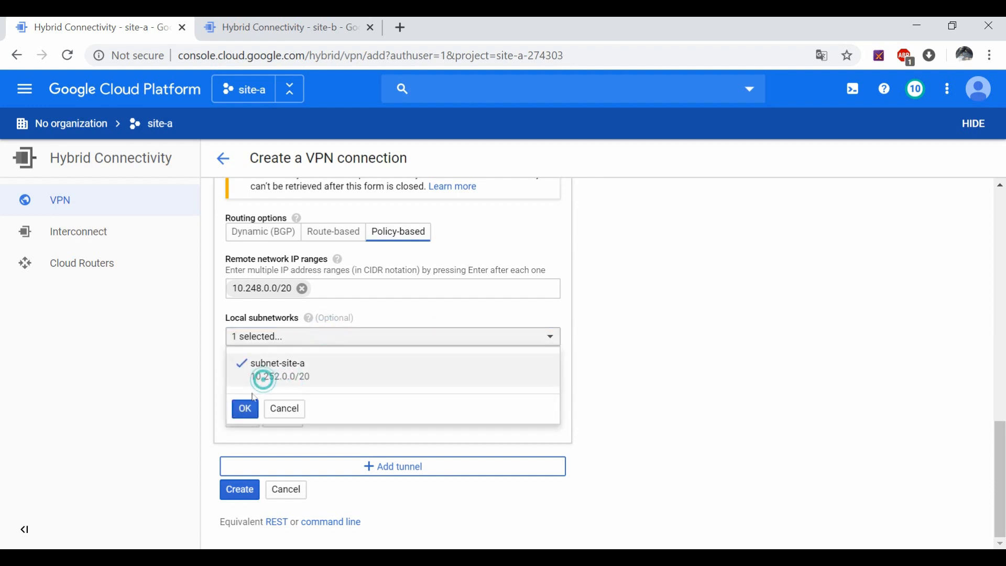
pyautogui.click(246, 409)
pyautogui.click(244, 418)
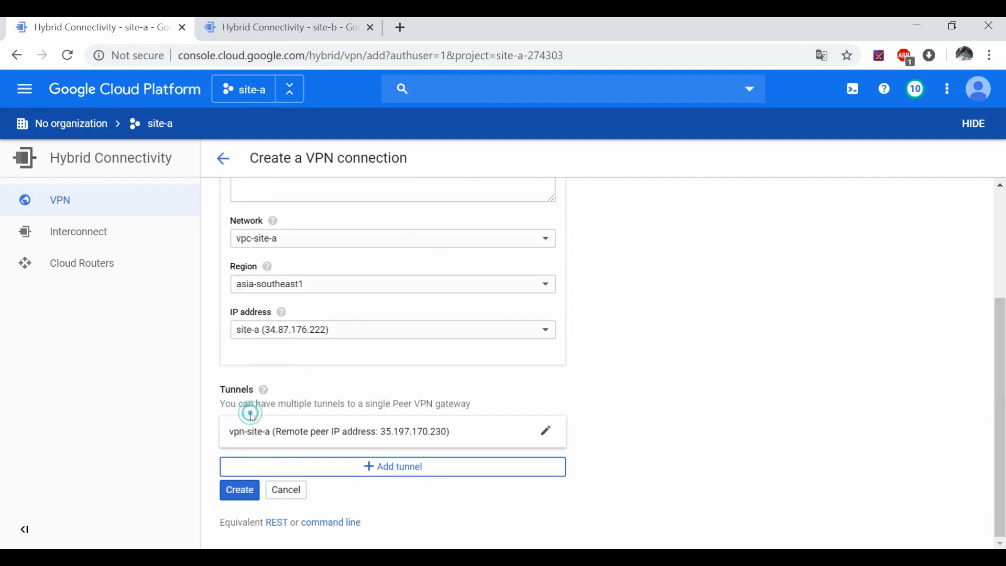
pyautogui.click(241, 493)
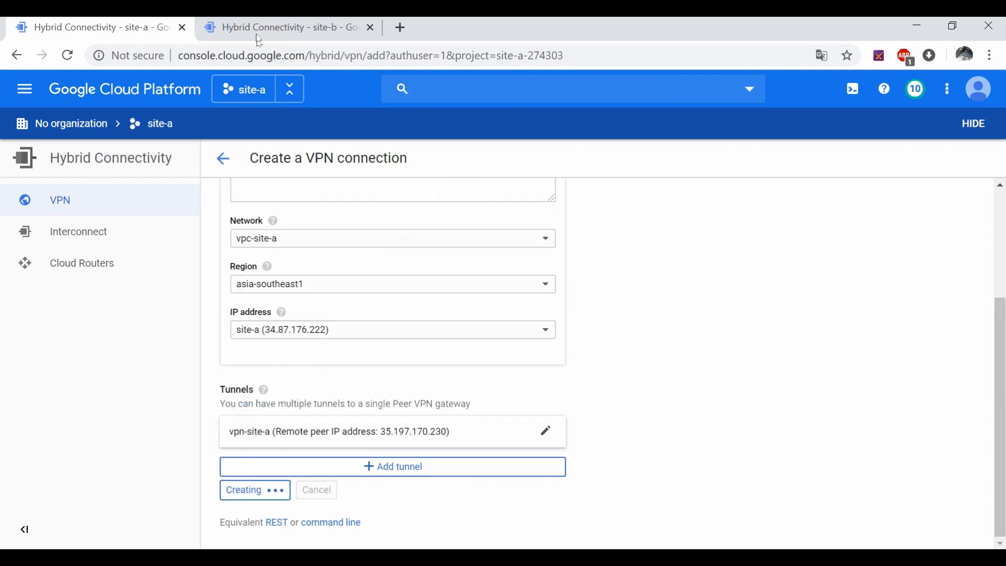
# Step: Set the site-b tunnel's routing option to Policy-based
pyautogui.click(258, 37)
pyautogui.click(287, 313)
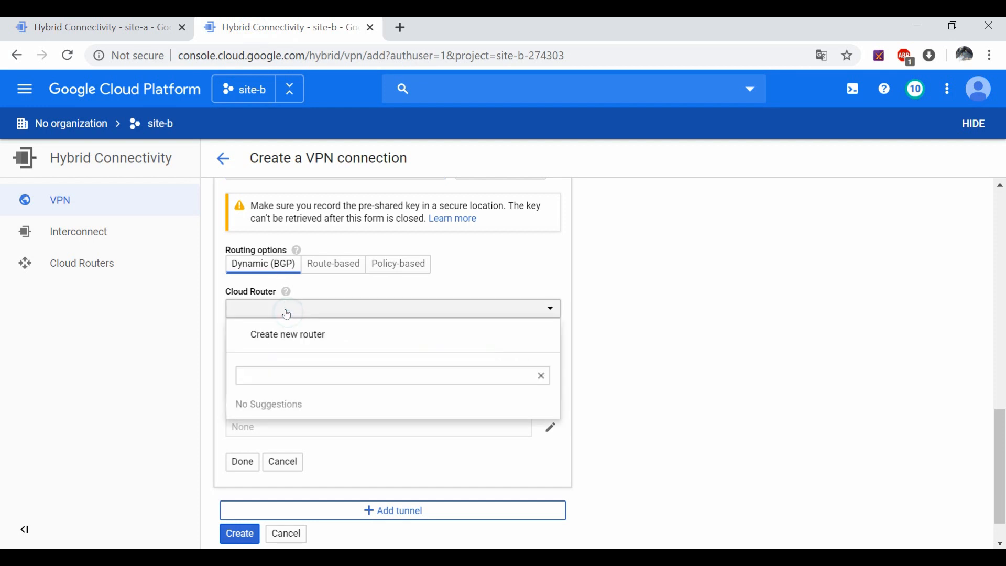
pyautogui.click(634, 242)
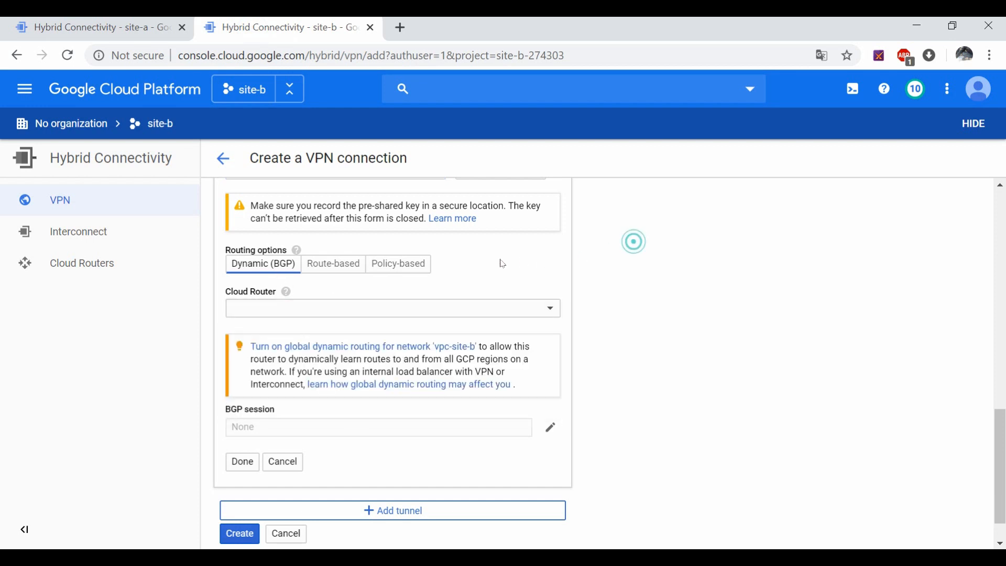
pyautogui.click(408, 262)
pyautogui.scroll(-1, 382, 270)
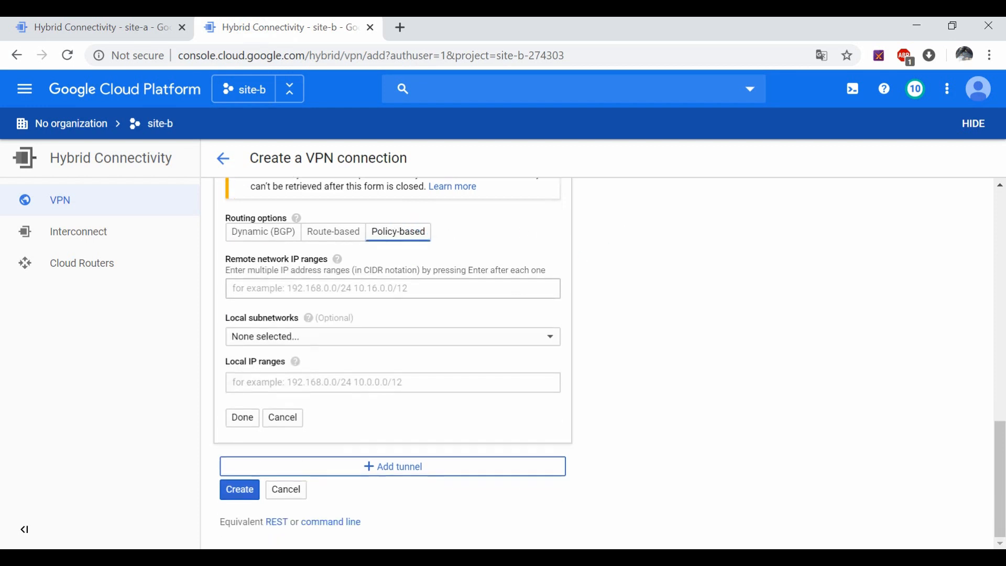
# Step: Enter remote range 10.252.0.0/20, select subnet-site-b, finish the tunnel, and create the connection
pyautogui.click(264, 293)
pyautogui.write('10.252.0.0/20')
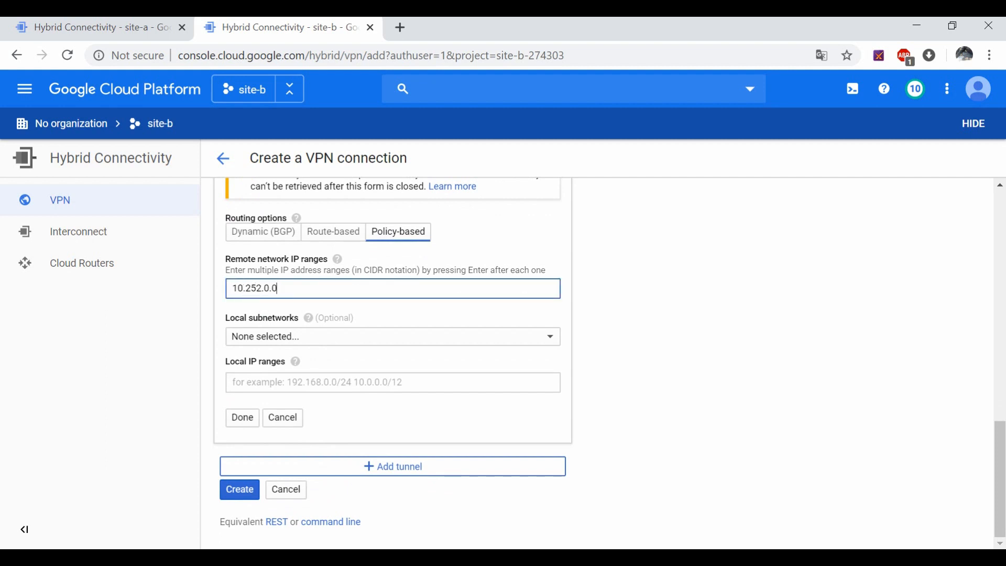
pyautogui.click(270, 332)
pyautogui.click(283, 378)
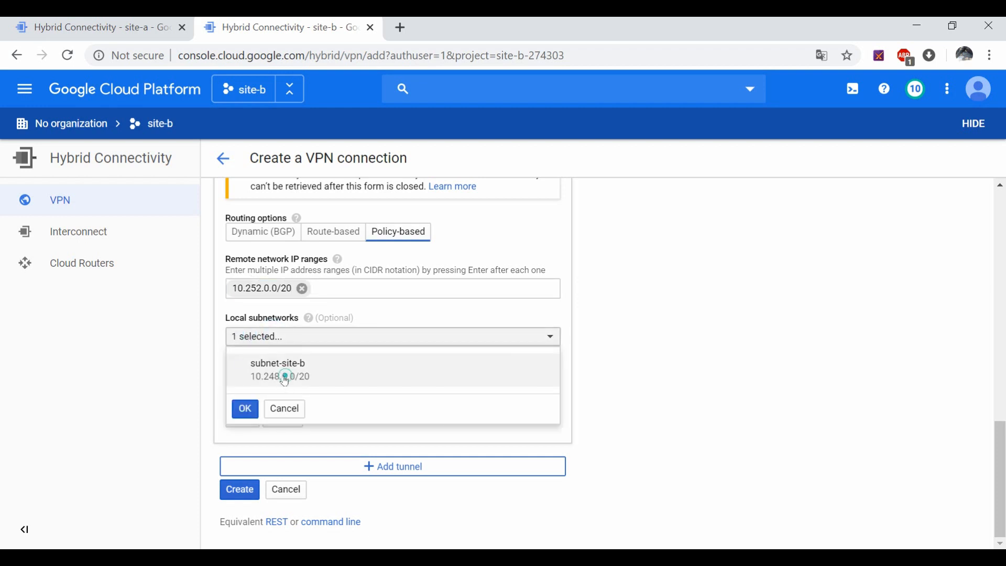
pyautogui.click(242, 414)
pyautogui.click(242, 417)
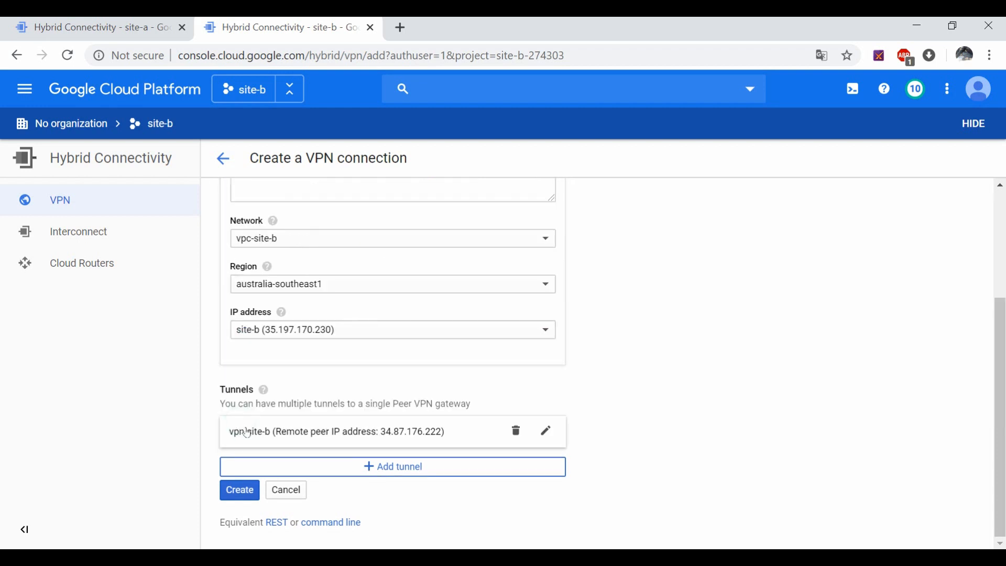
pyautogui.click(242, 492)
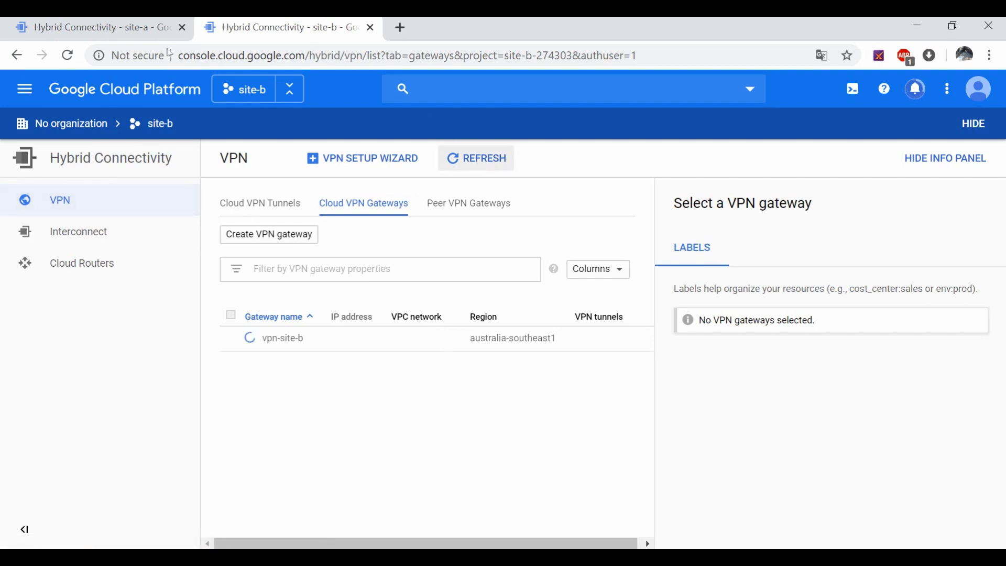
# Step: Refresh site-a's VPN page and check its gateways, peer gateways and tunnels lists
pyautogui.click(113, 28)
pyautogui.moveTo(355, 541); pyautogui.dragTo(471, 548)
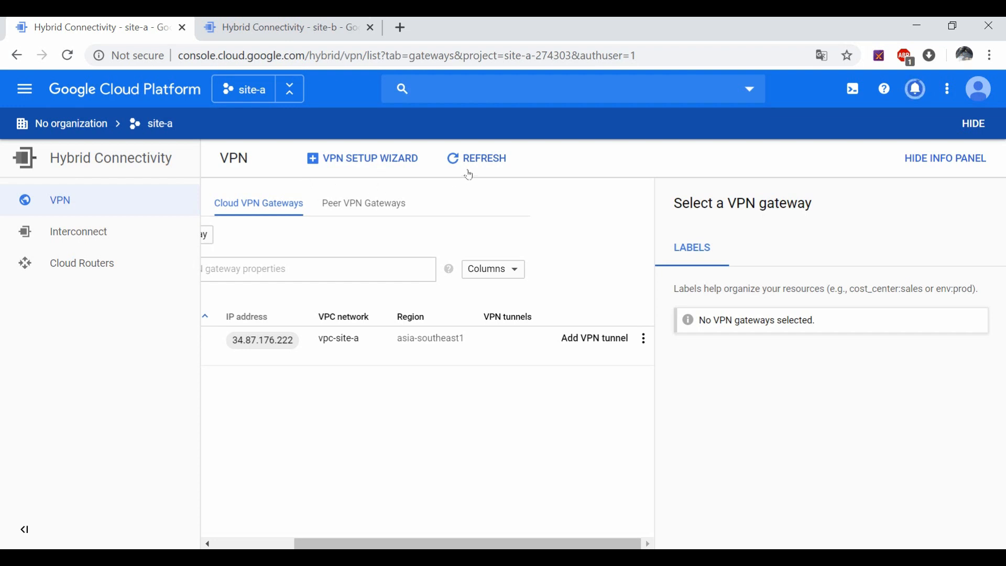
pyautogui.click(478, 157)
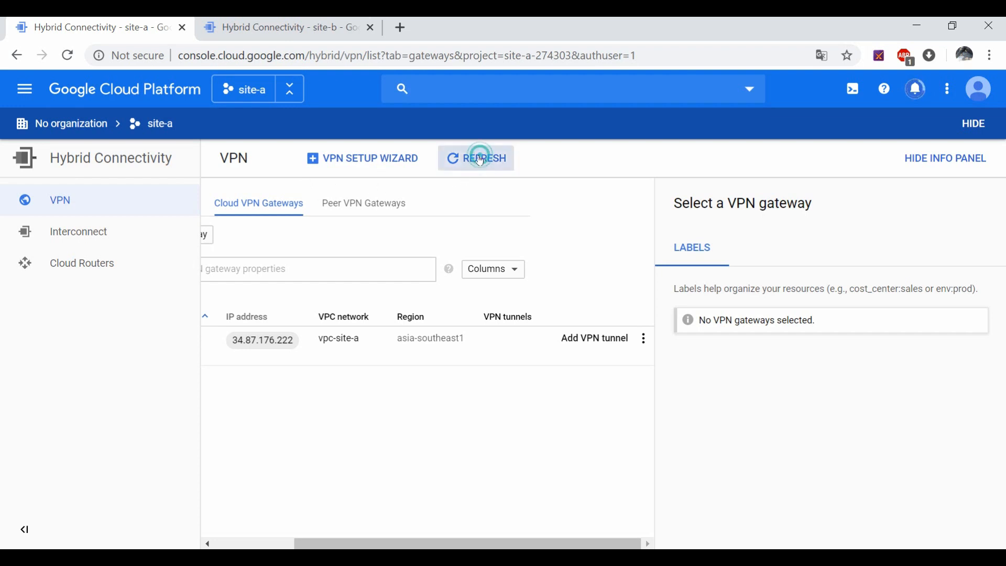
pyautogui.click(264, 24)
pyautogui.click(99, 21)
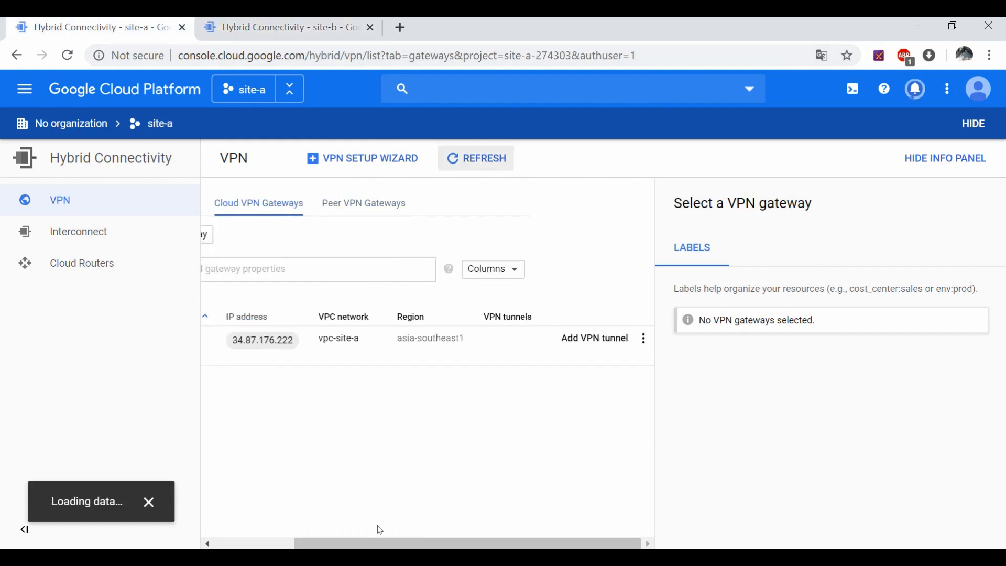
pyautogui.click(68, 208)
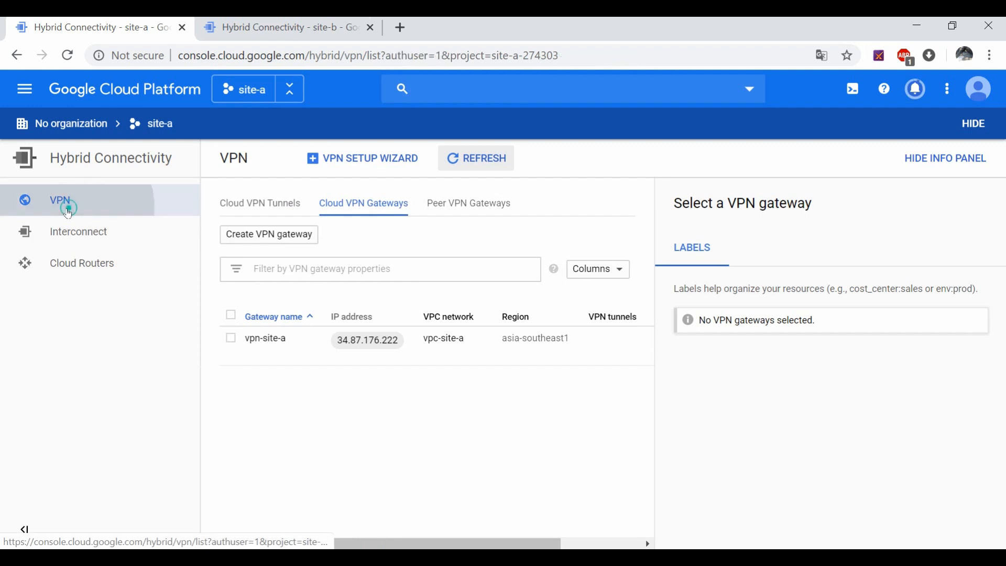
pyautogui.click(479, 204)
pyautogui.click(275, 202)
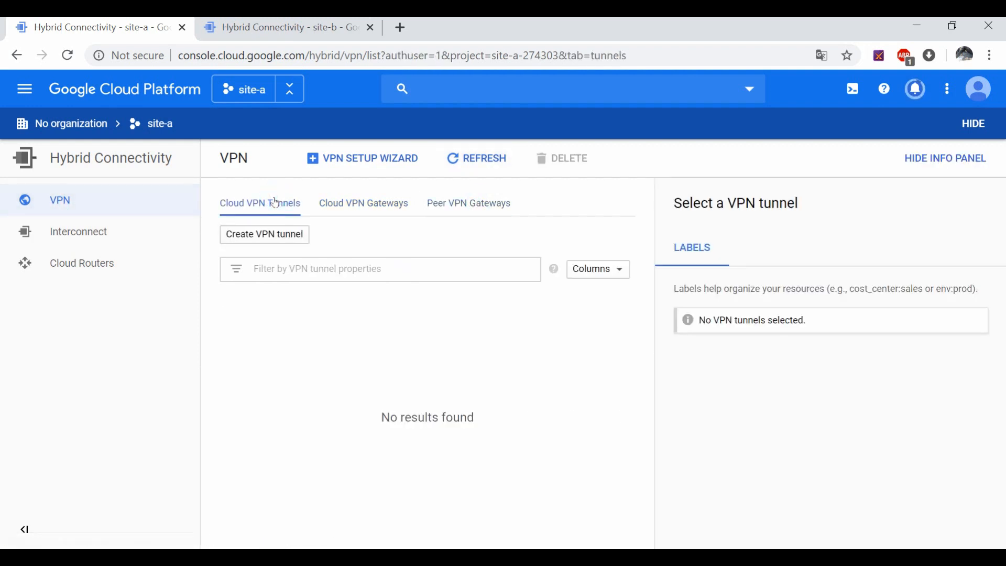
pyautogui.click(333, 205)
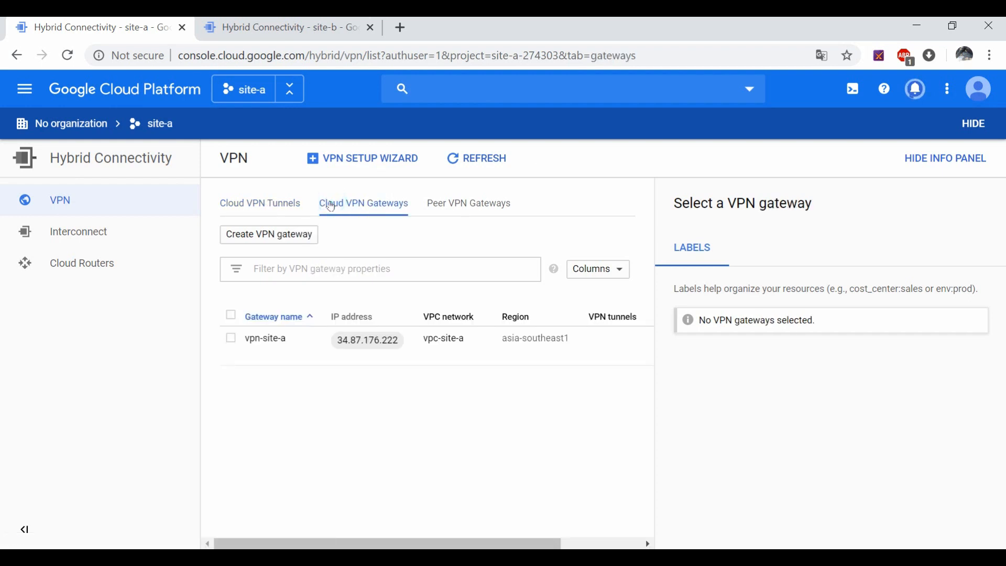
pyautogui.moveTo(390, 543); pyautogui.dragTo(475, 545)
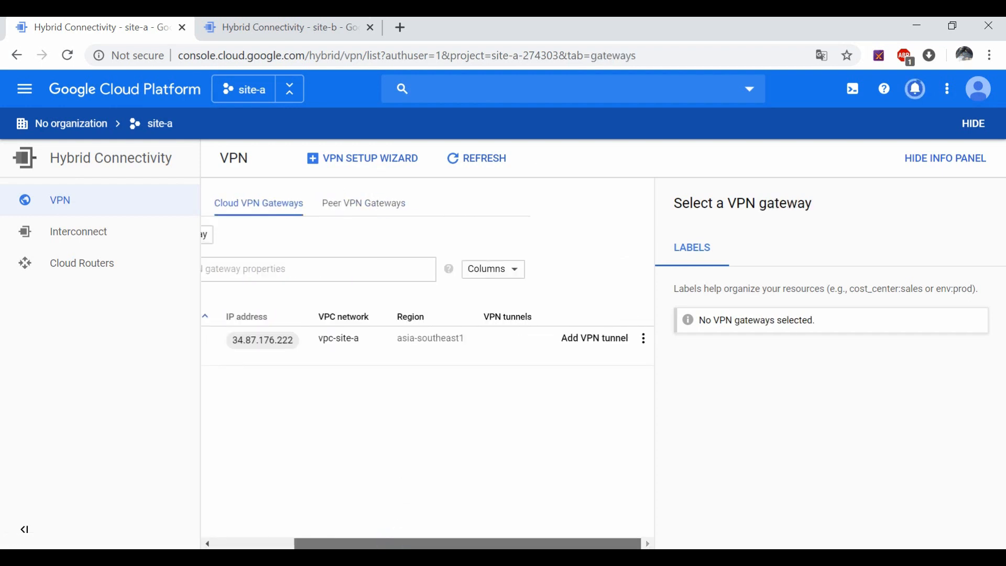
# Step: Refresh site-b's gateway list and scroll to its VPN tunnels column
pyautogui.click(287, 23)
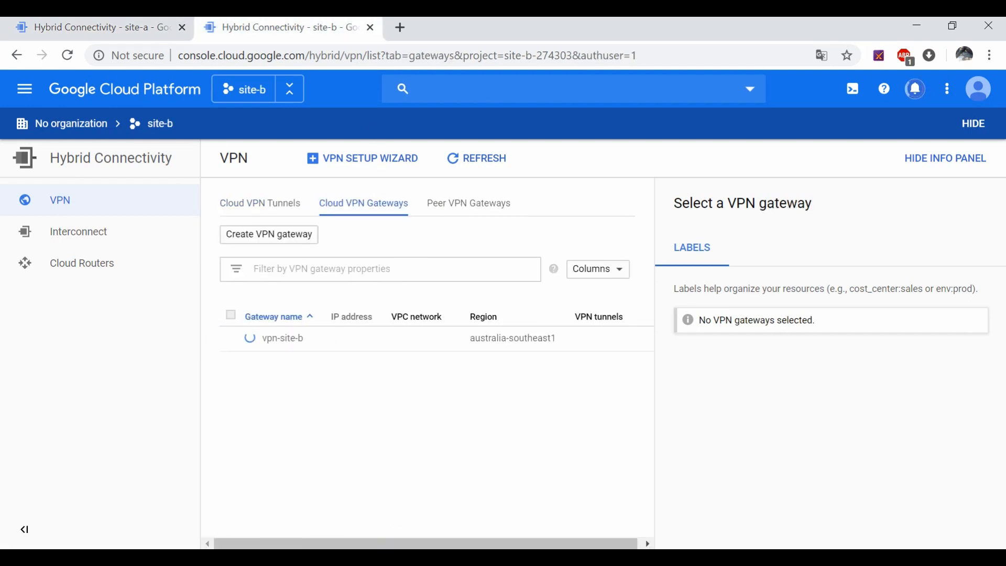
pyautogui.click(458, 166)
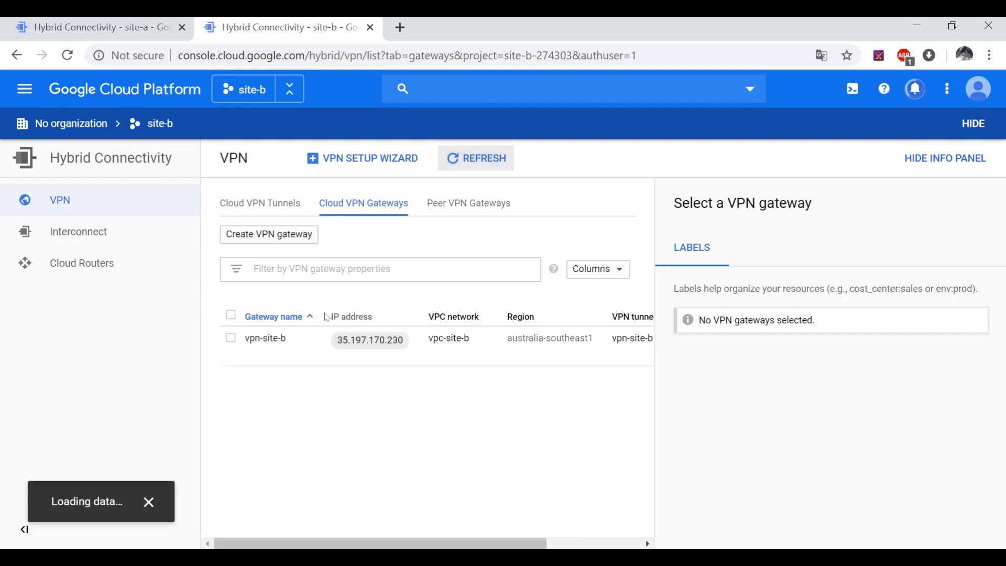
pyautogui.moveTo(341, 543); pyautogui.dragTo(436, 545)
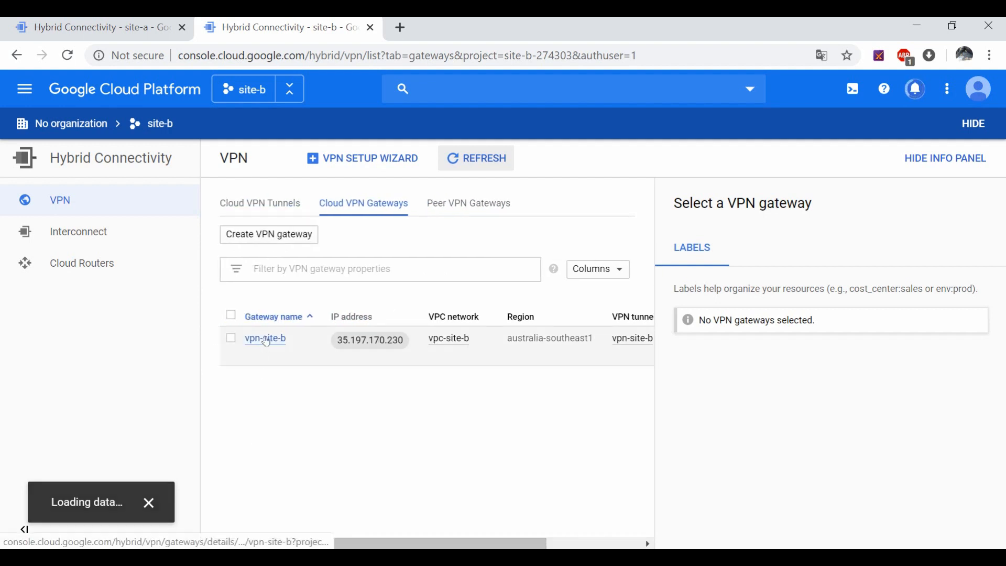
# Step: Open the vpn-site-b gateway details to check its tunnel status
pyautogui.click(270, 341)
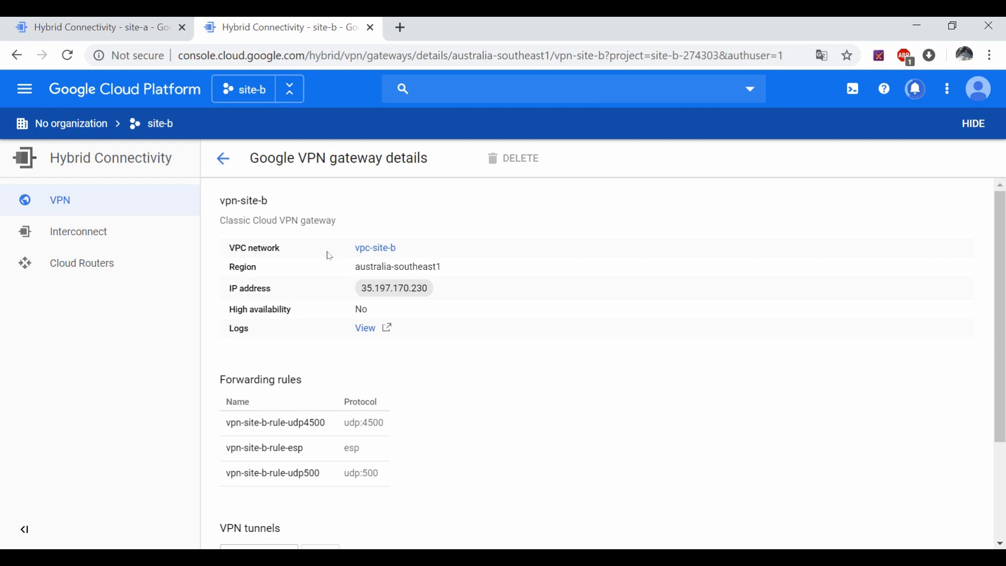
pyautogui.scroll(-3, 325, 264)
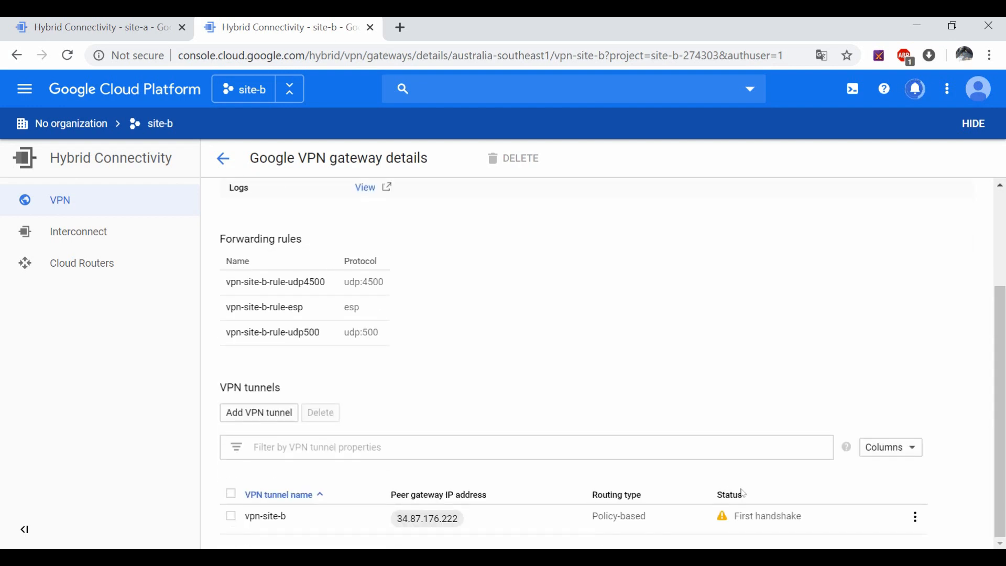
pyautogui.click(143, 27)
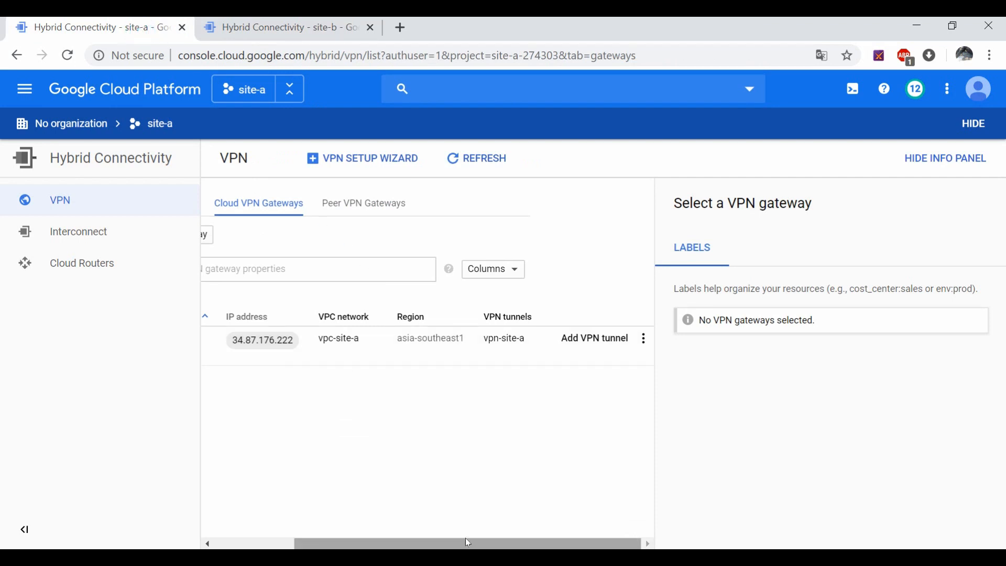
pyautogui.moveTo(468, 542); pyautogui.dragTo(385, 542)
# Step: Confirm vpn-site-a's tunnel reads Established, then return to site-b's VPN overview
pyautogui.click(270, 339)
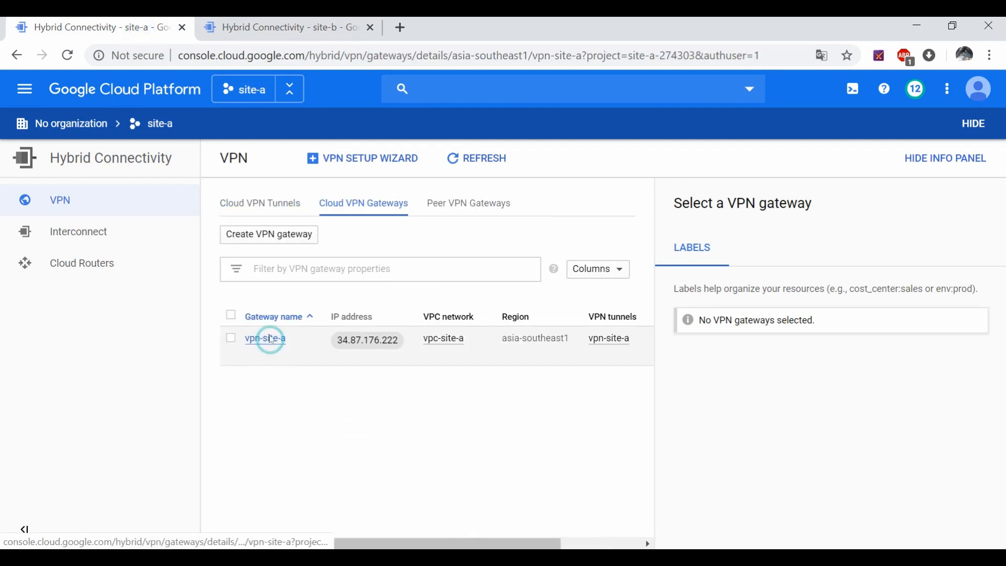
pyautogui.scroll(-3, 427, 435)
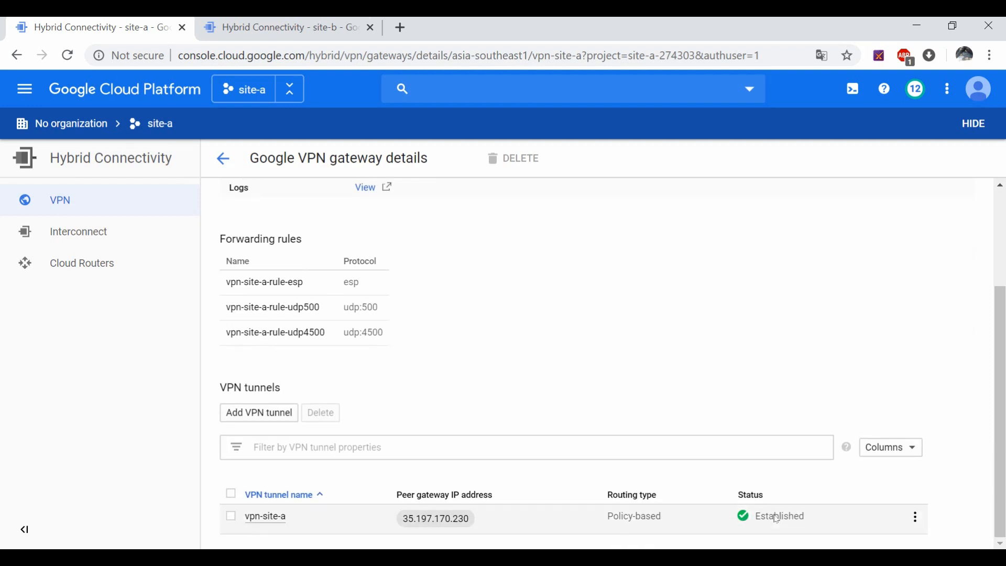
pyautogui.click(279, 27)
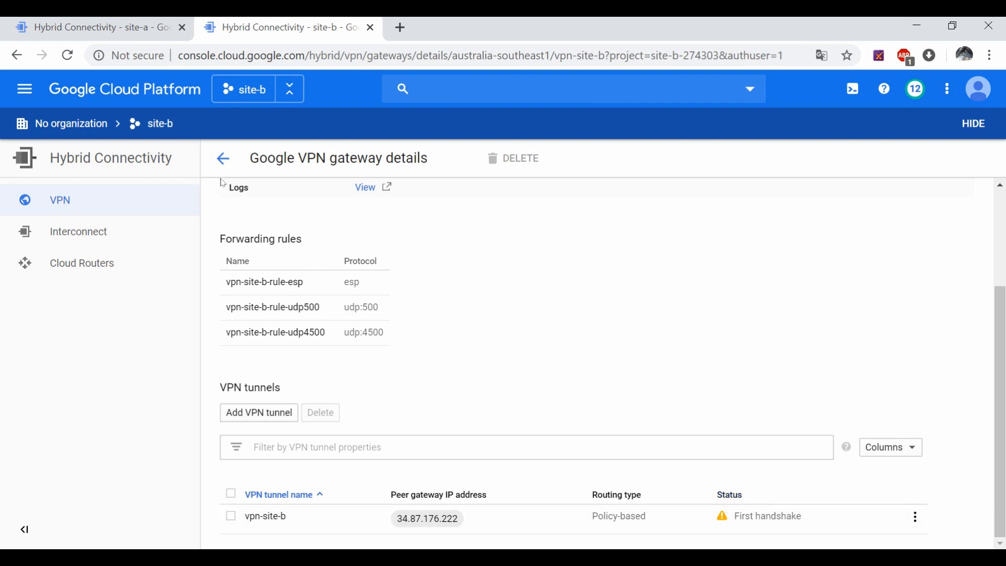
pyautogui.click(59, 205)
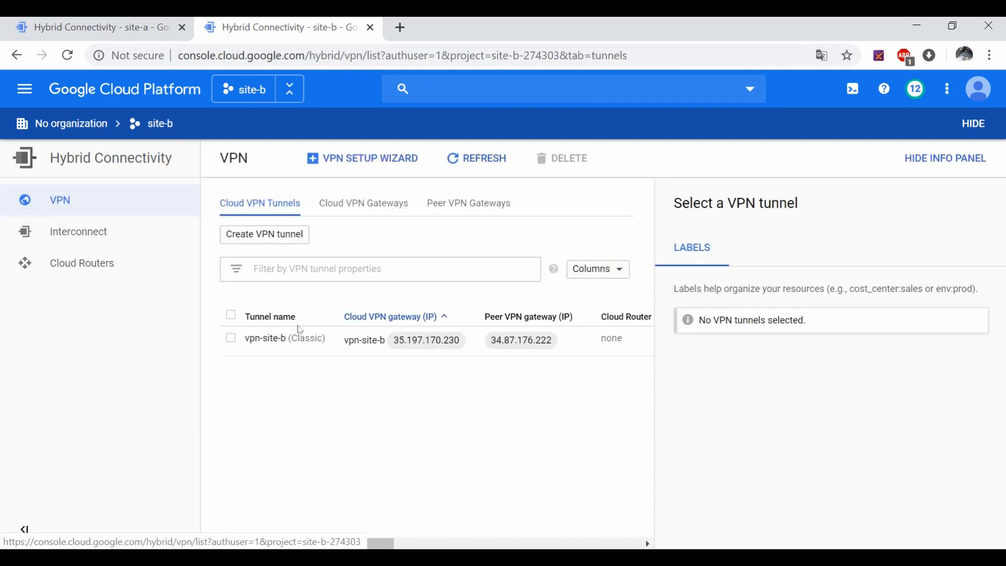
pyautogui.click(256, 341)
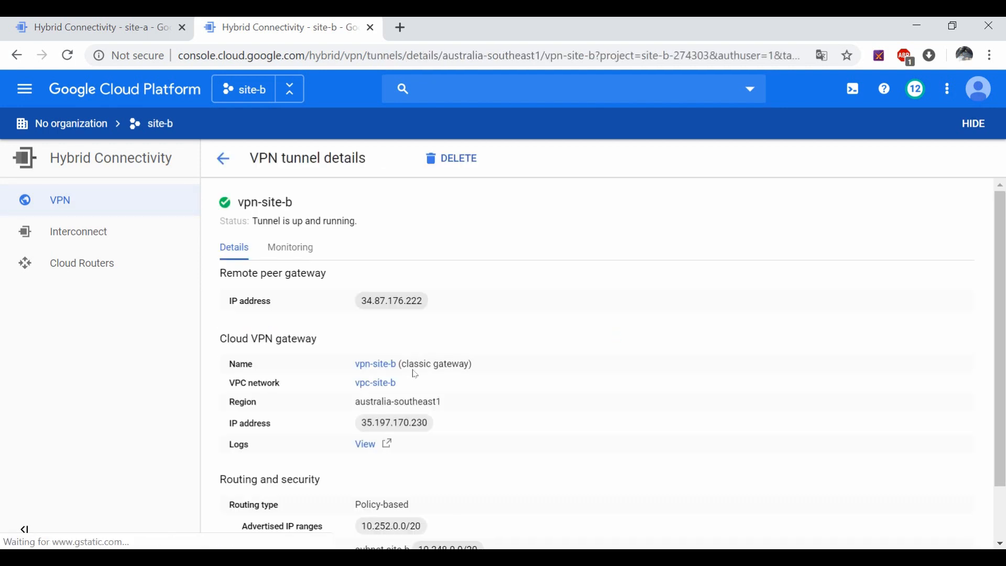
pyautogui.scroll(-1, 324, 354)
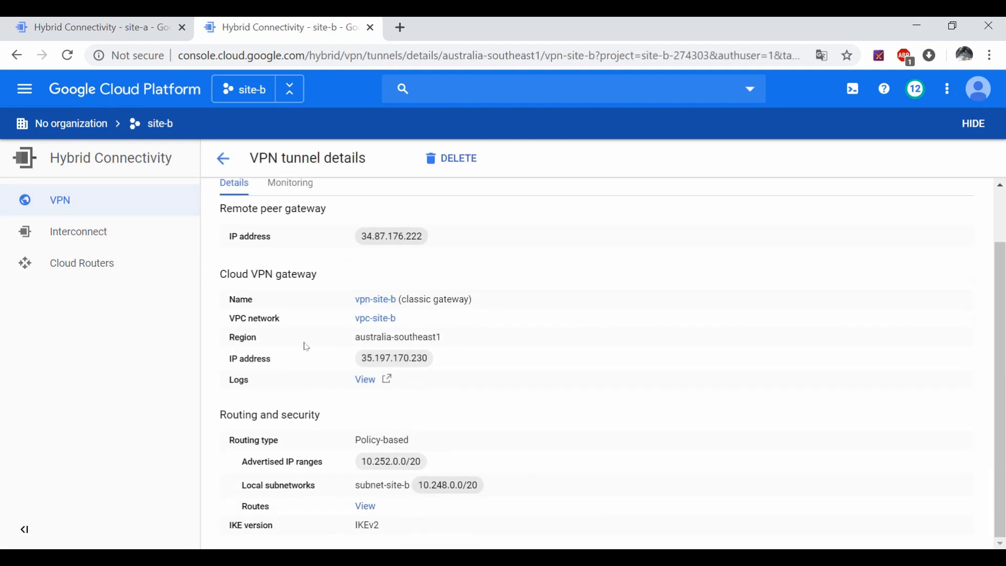
pyautogui.scroll(1, 306, 347)
pyautogui.scroll(-1, 350, 380)
pyautogui.scroll(1, 293, 294)
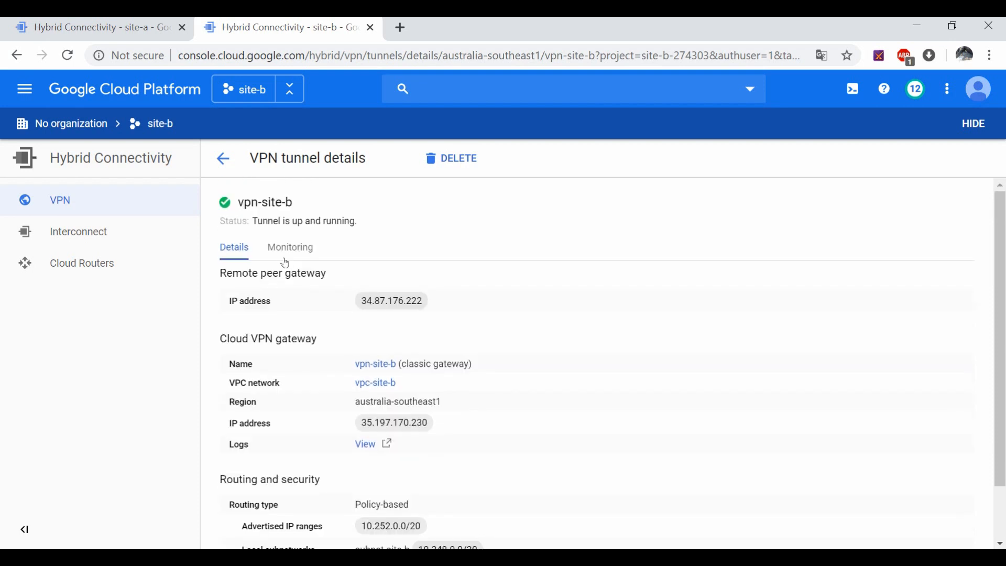
pyautogui.click(281, 251)
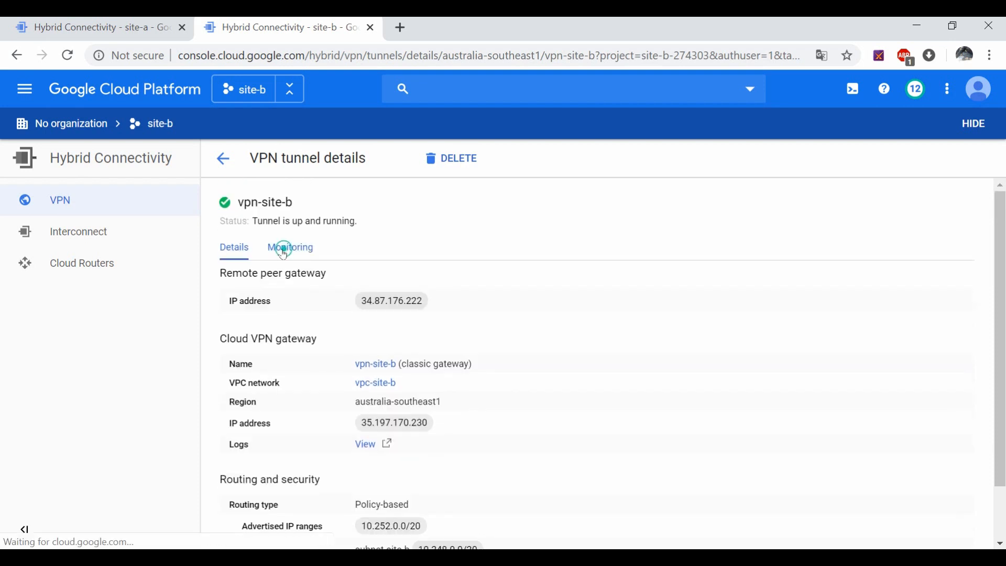
pyautogui.click(242, 252)
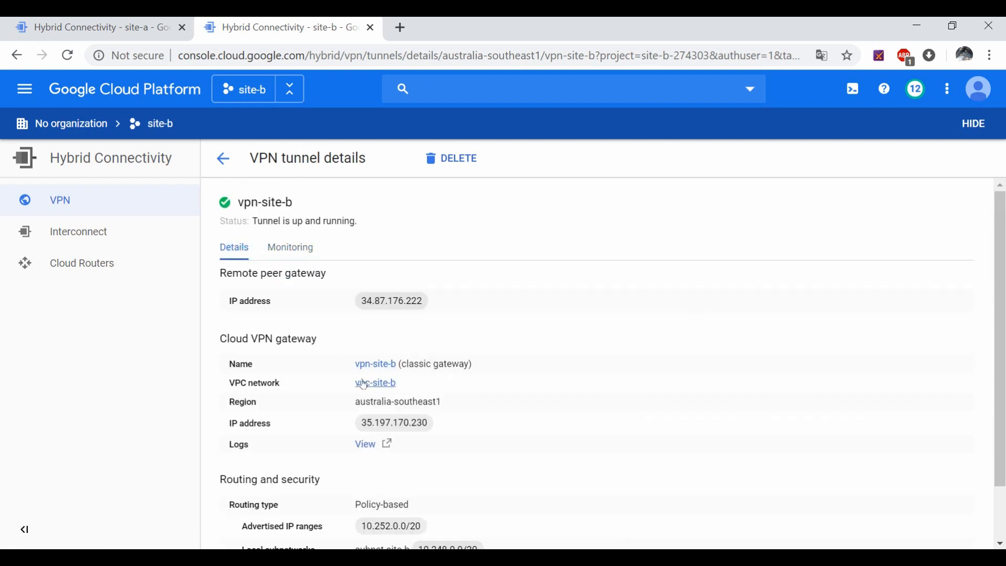
pyautogui.scroll(-1, 361, 385)
pyautogui.scroll(1, 362, 386)
pyautogui.click(89, 194)
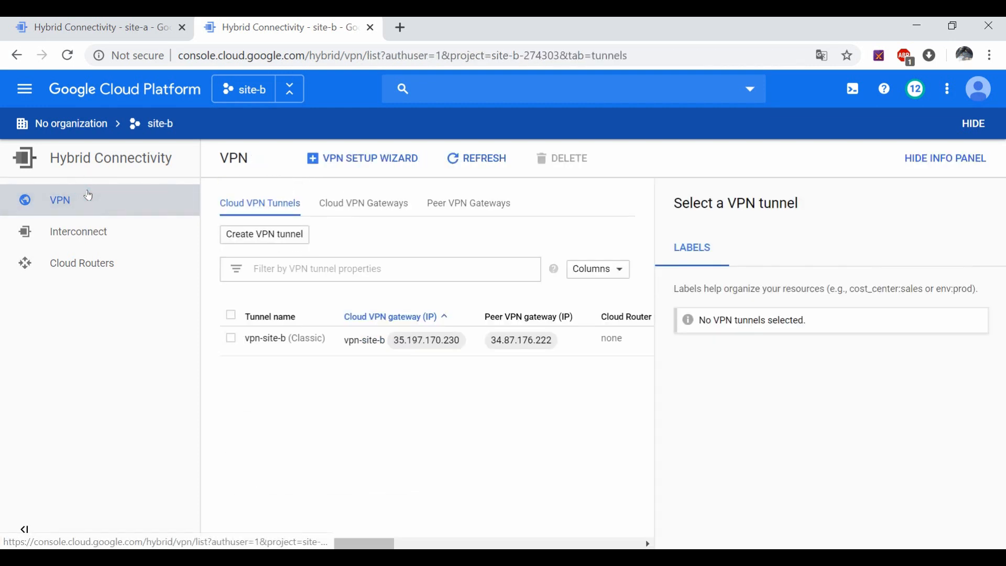
pyautogui.moveTo(384, 545)
pyautogui.mouseDown()
pyautogui.moveTo(548, 539)
pyautogui.moveTo(568, 529)
pyautogui.moveTo(378, 539)
pyautogui.mouseUp()
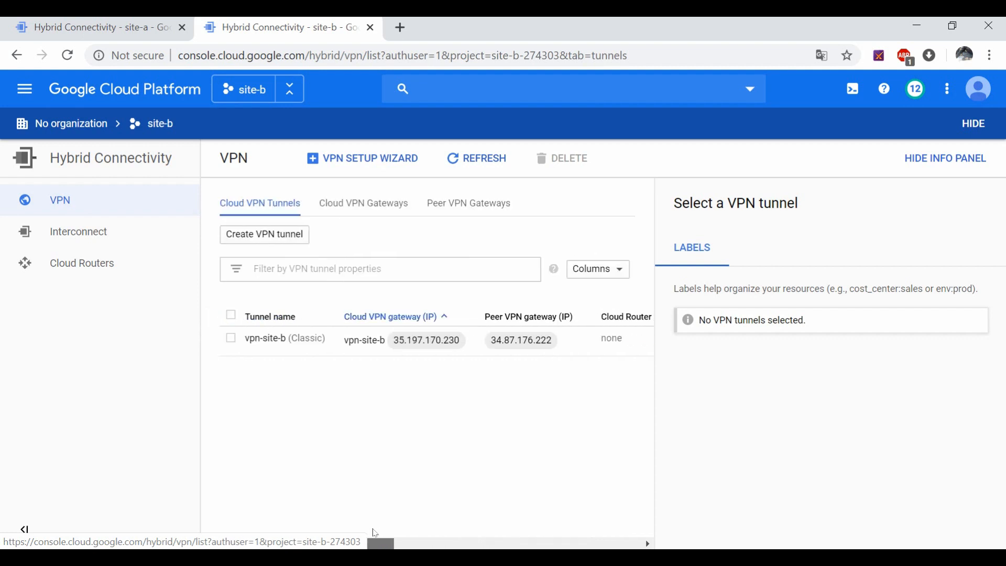
# Step: Go to Compute Engine VM instances in the site-b project
pyautogui.click(30, 98)
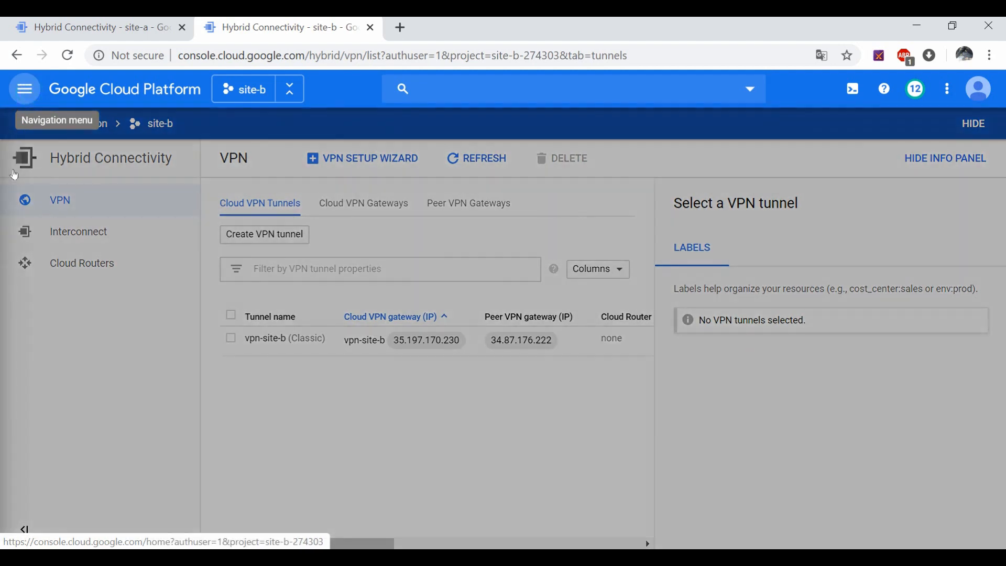
pyautogui.scroll(-3, 105, 445)
pyautogui.moveTo(131, 405)
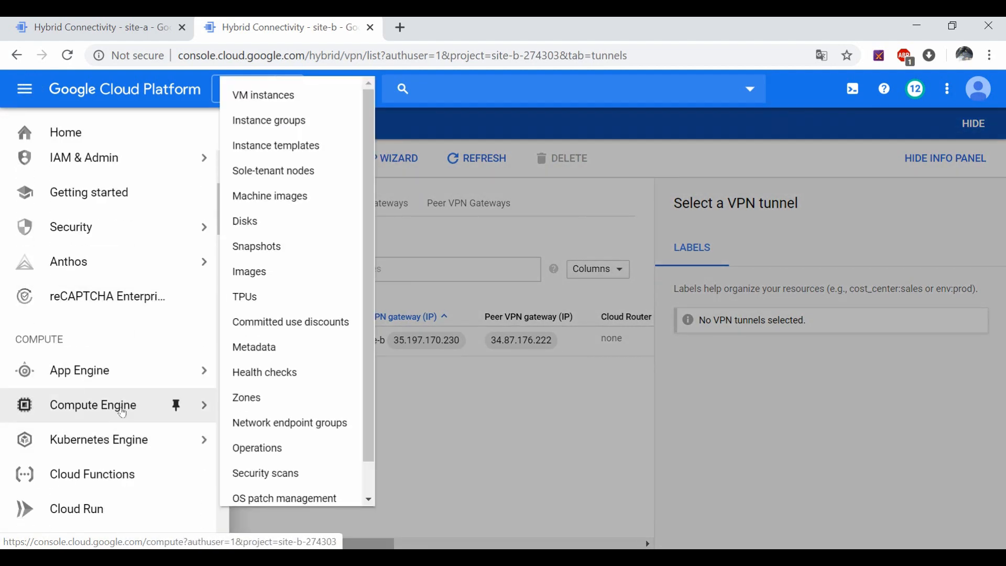
pyautogui.click(278, 98)
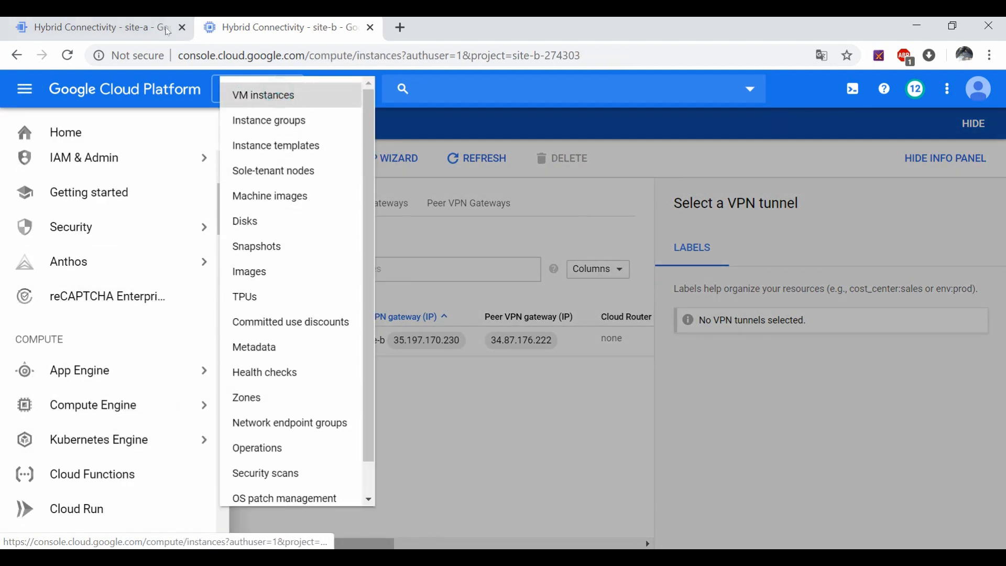
# Step: Go to Compute Engine VM instances in the site-a project
pyautogui.click(139, 27)
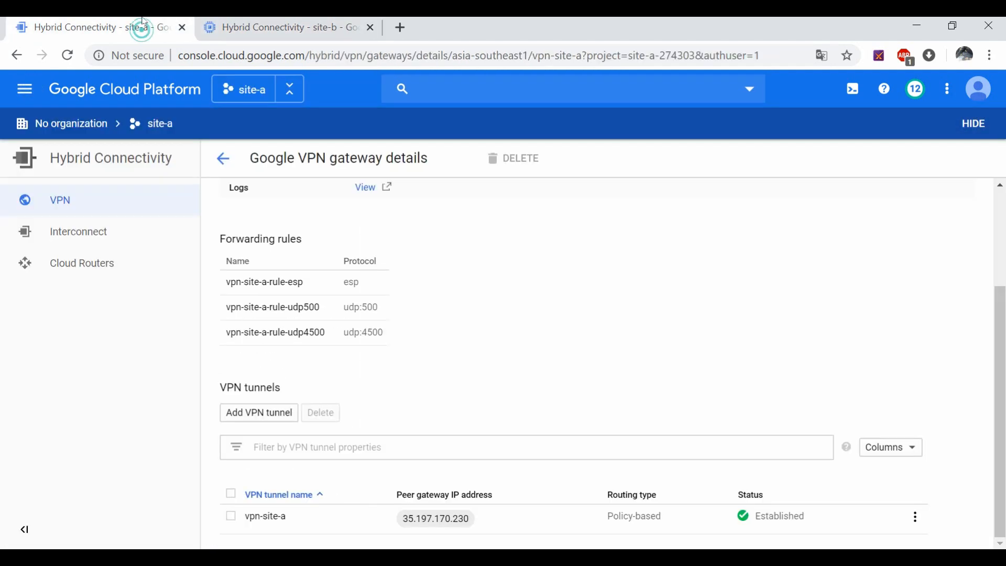
pyautogui.click(27, 89)
pyautogui.scroll(-3, 126, 466)
pyautogui.scroll(-2, 125, 466)
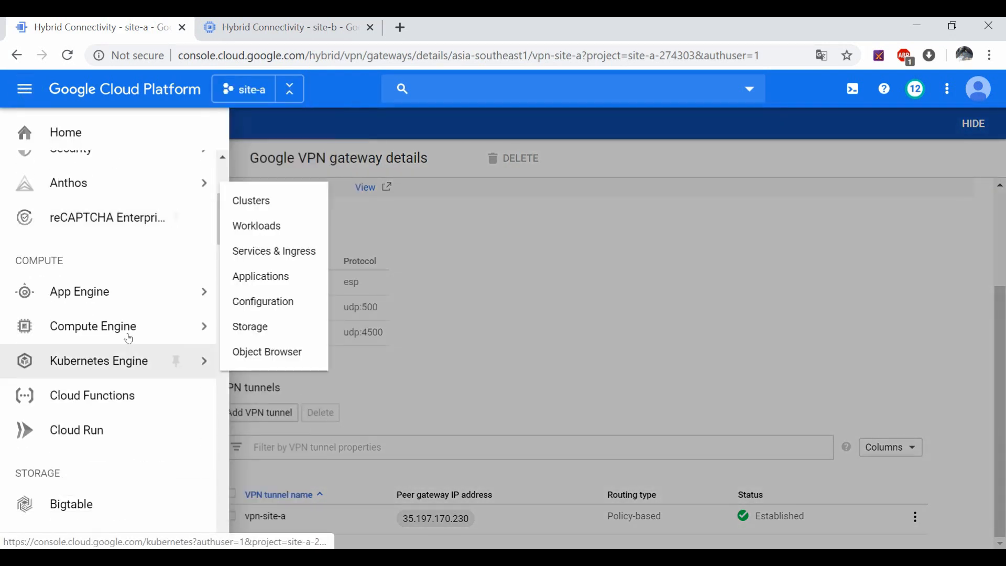
pyautogui.moveTo(179, 324)
pyautogui.click(258, 100)
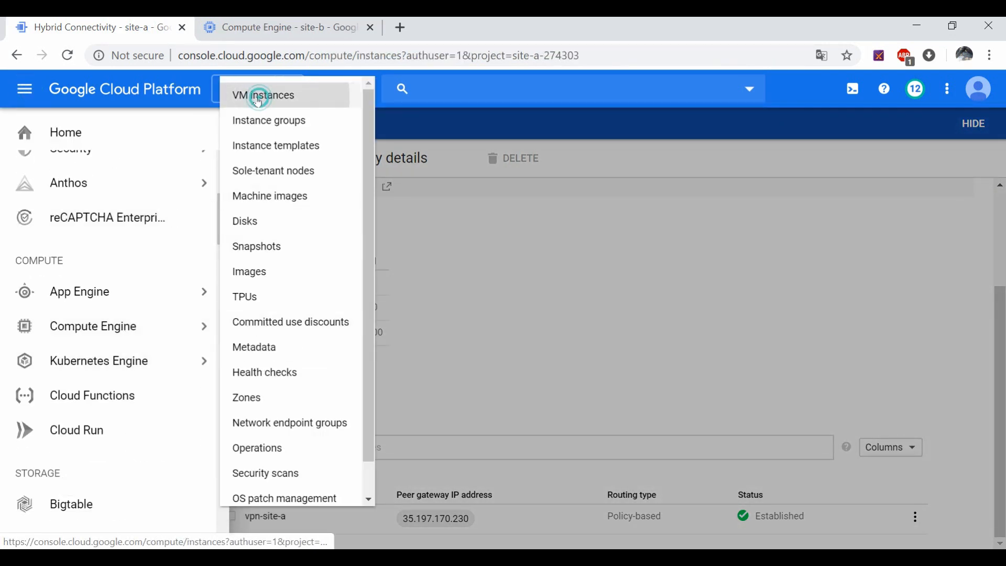
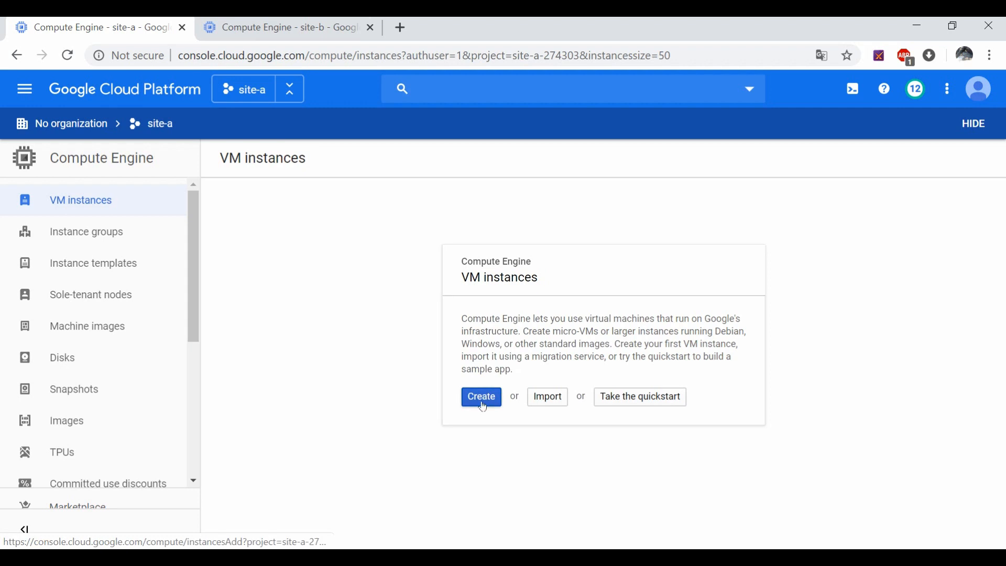
# Step: Start a new site-a VM instance in region asia-southeast1 (Singapore), zone asia-southeast1-b
pyautogui.click(483, 404)
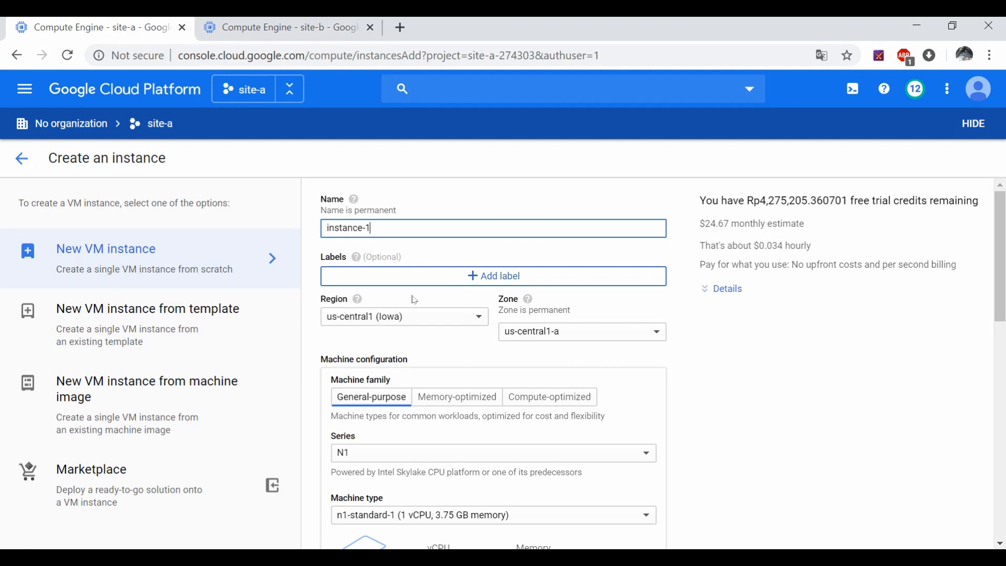
pyautogui.click(419, 316)
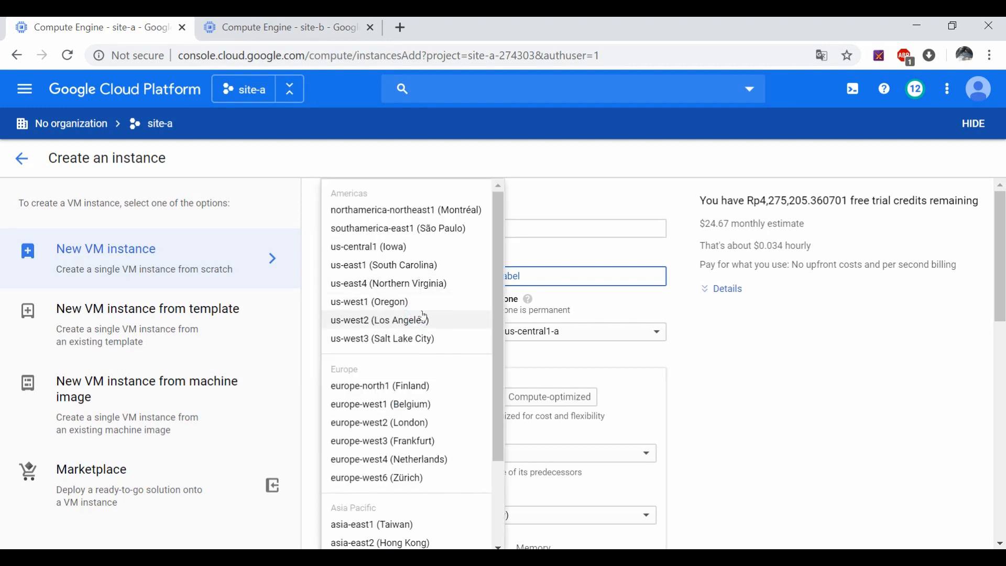
pyautogui.scroll(-2, 430, 472)
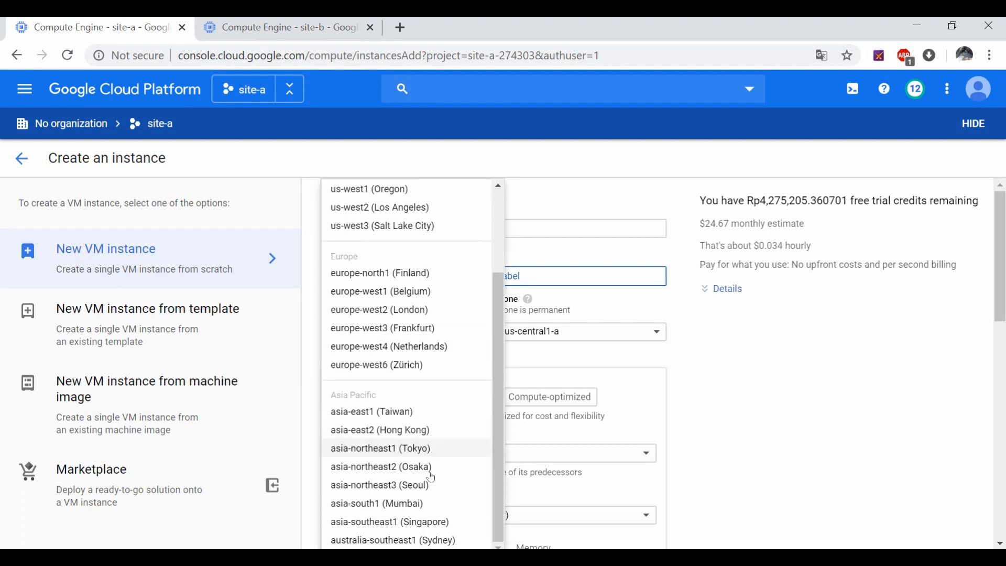
pyautogui.scroll(-3, 433, 504)
pyautogui.click(429, 364)
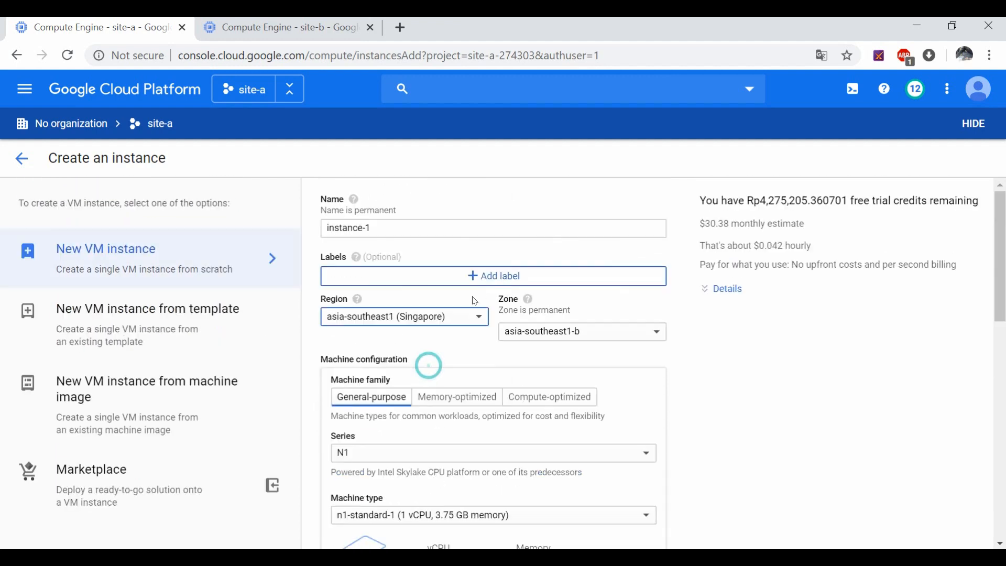
pyautogui.scroll(-3, 454, 456)
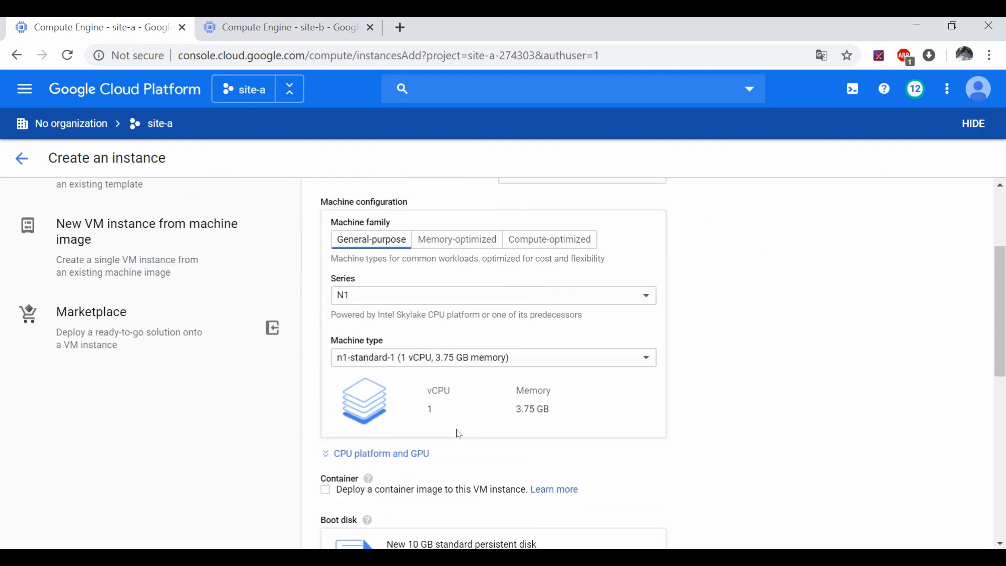
pyautogui.scroll(-4, 459, 434)
# Step: Replace the Debian boot disk with Ubuntu 18.04 LTS Minimal, a 10 GB standard persistent disk
pyautogui.click(631, 344)
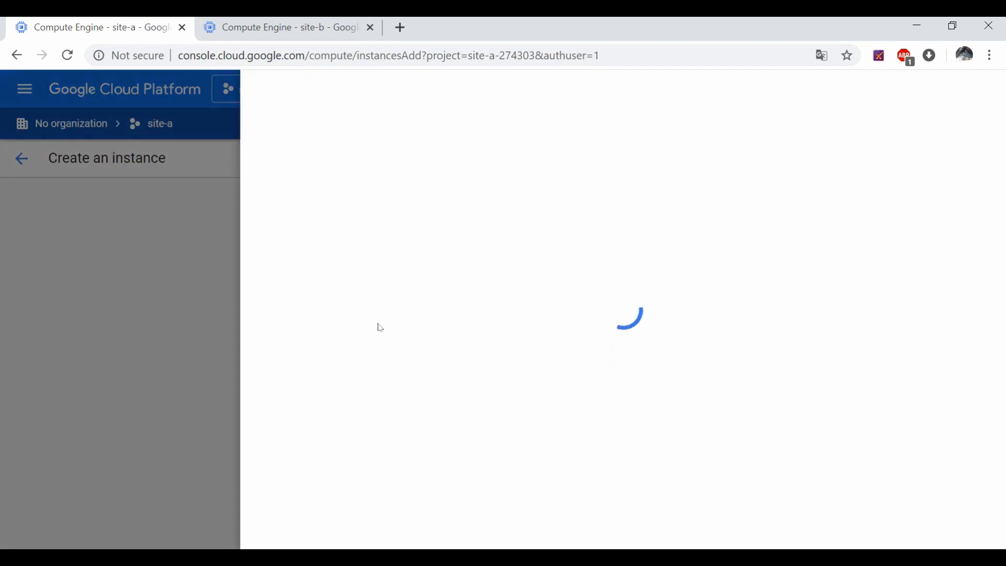
pyautogui.click(277, 208)
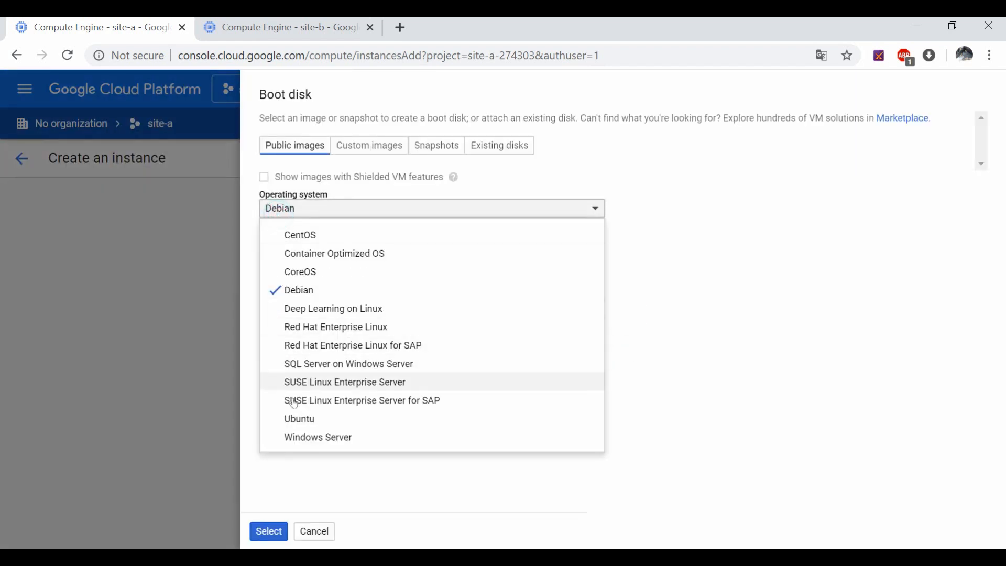
pyautogui.click(296, 419)
pyautogui.click(351, 250)
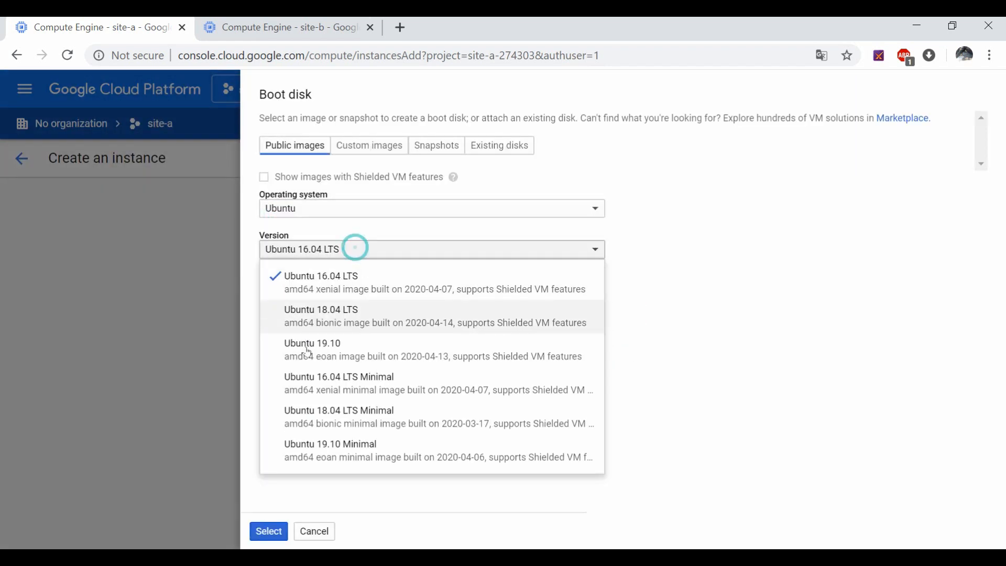
pyautogui.click(312, 420)
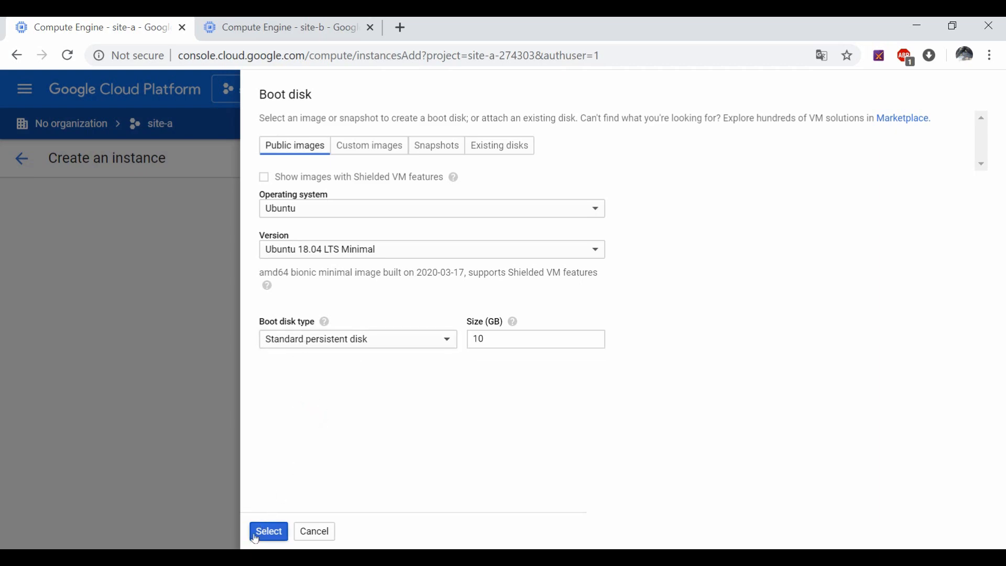
pyautogui.click(268, 532)
pyautogui.scroll(-4, 383, 437)
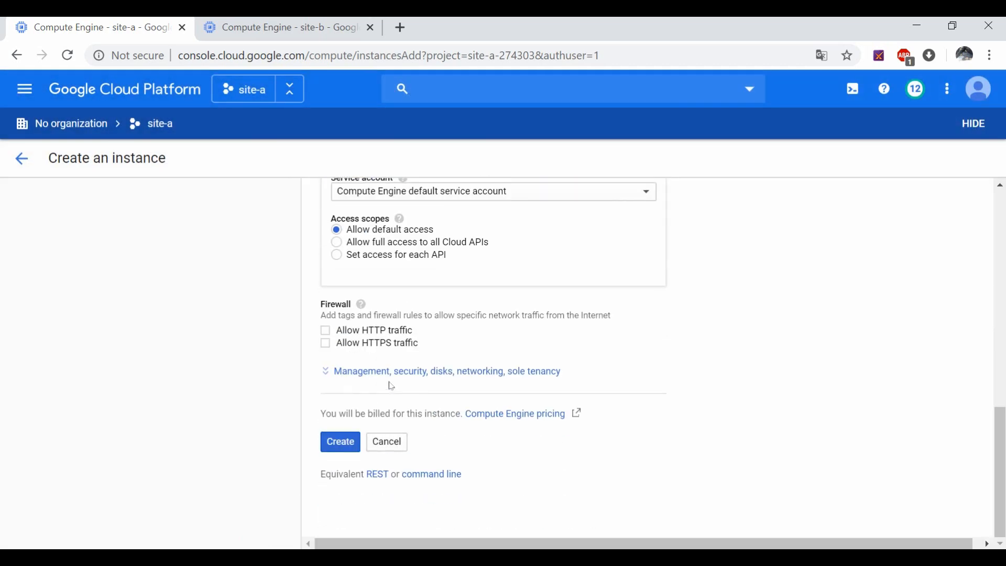
# Step: Put the network interface on vpc-site-a with External IP None, then create instance-1
pyautogui.click(388, 371)
pyautogui.click(508, 373)
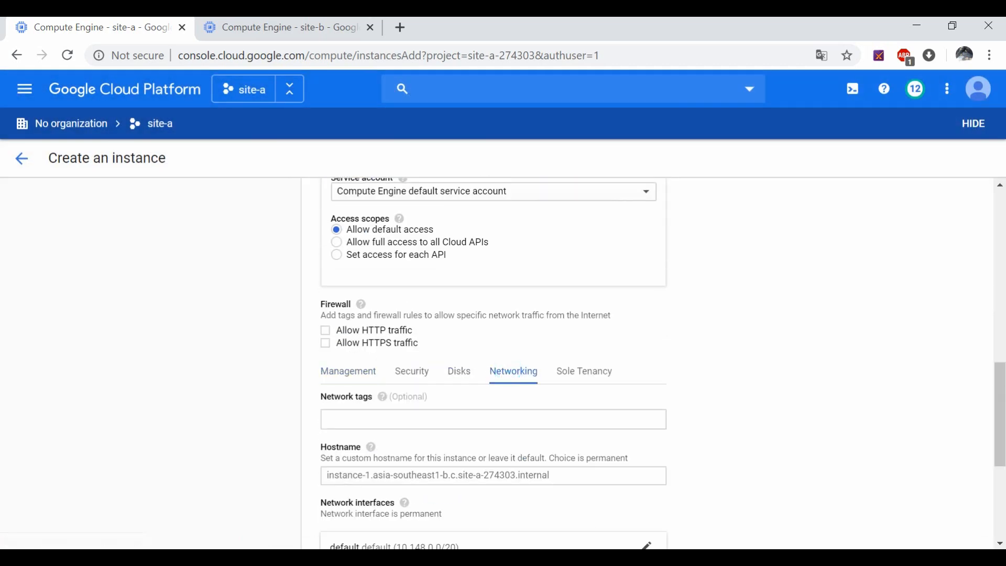
pyautogui.scroll(-3, 509, 382)
pyautogui.click(580, 394)
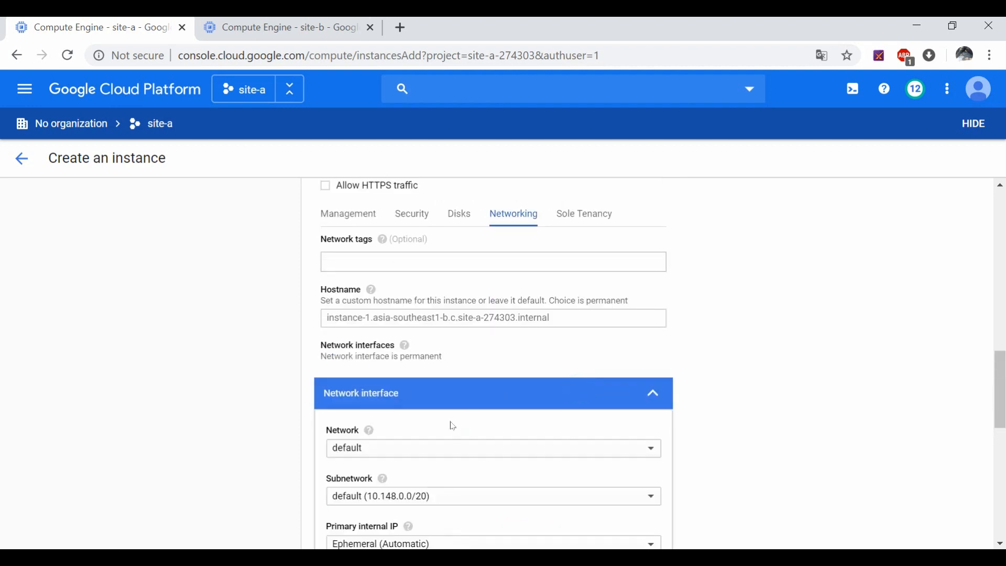
pyautogui.click(427, 447)
pyautogui.click(382, 471)
pyautogui.scroll(-5, 458, 486)
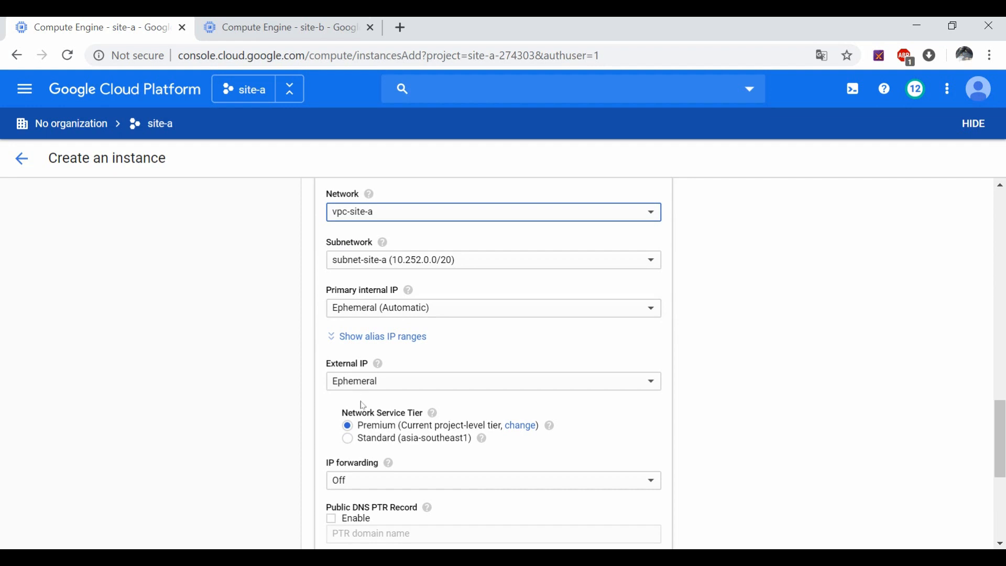
pyautogui.click(382, 384)
pyautogui.click(382, 361)
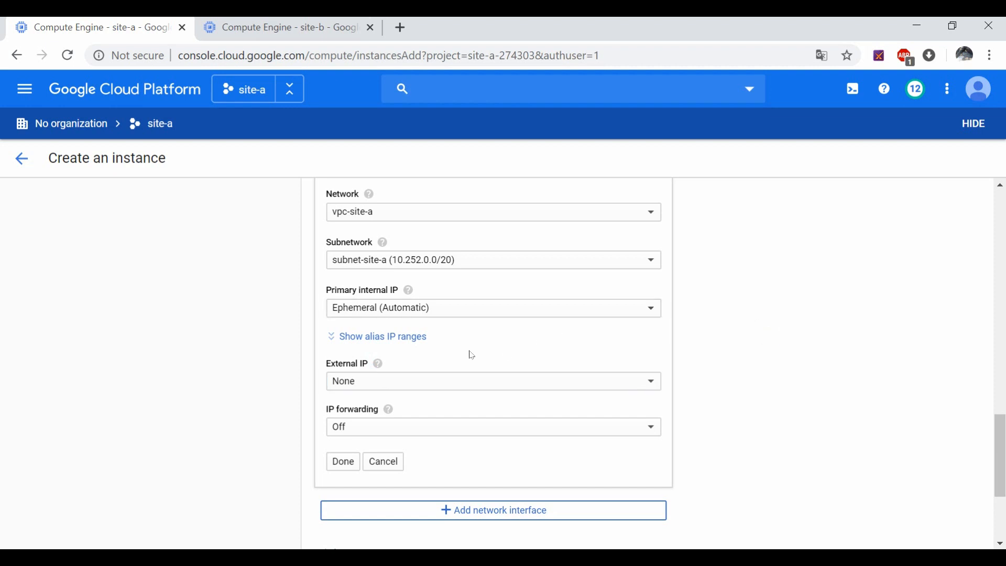
pyautogui.click(345, 462)
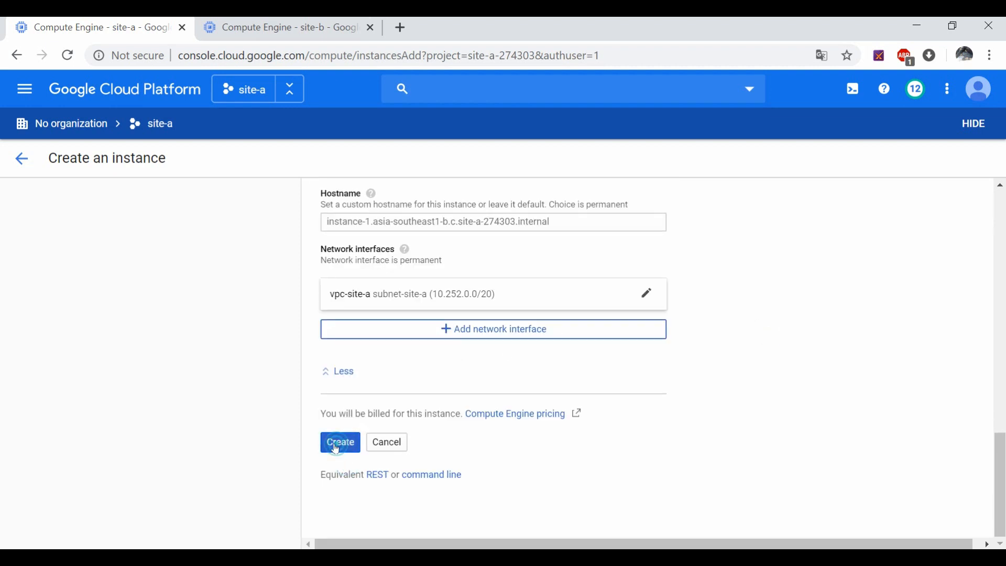
pyautogui.click(339, 443)
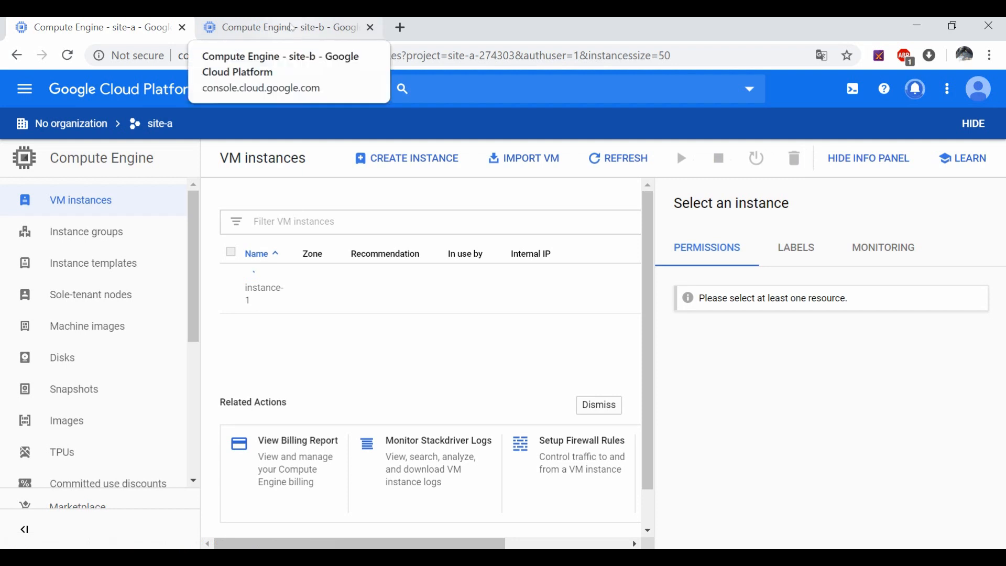
# Step: In the site-b project, start a new VM instance in region australia-southeast1 (Sydney)
pyautogui.click(292, 27)
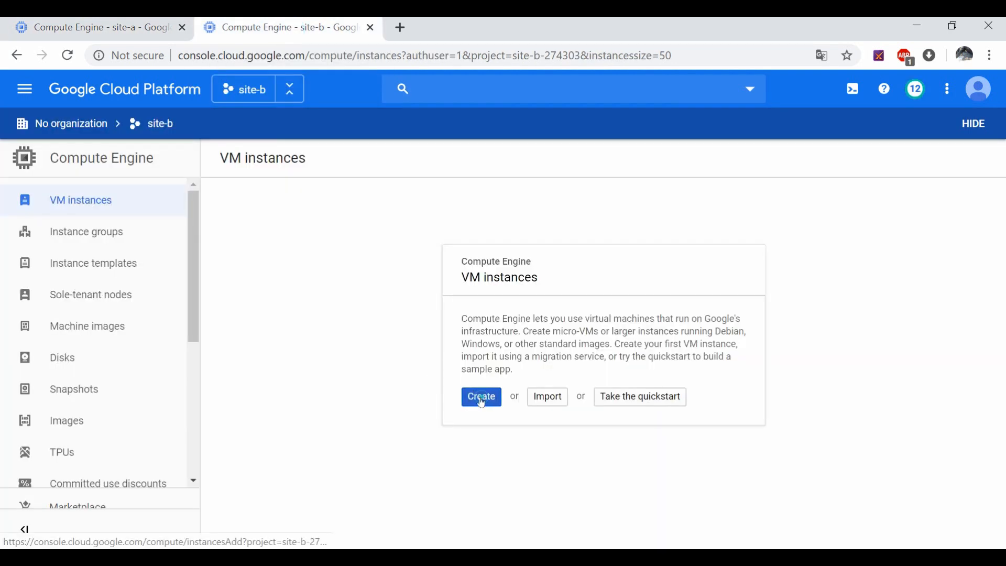
pyautogui.click(480, 398)
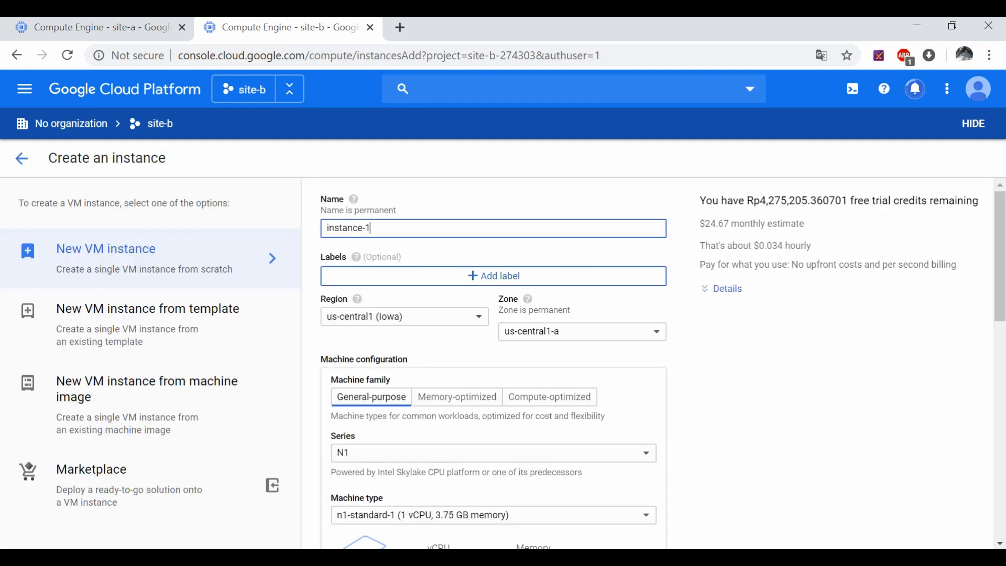
pyautogui.click(401, 322)
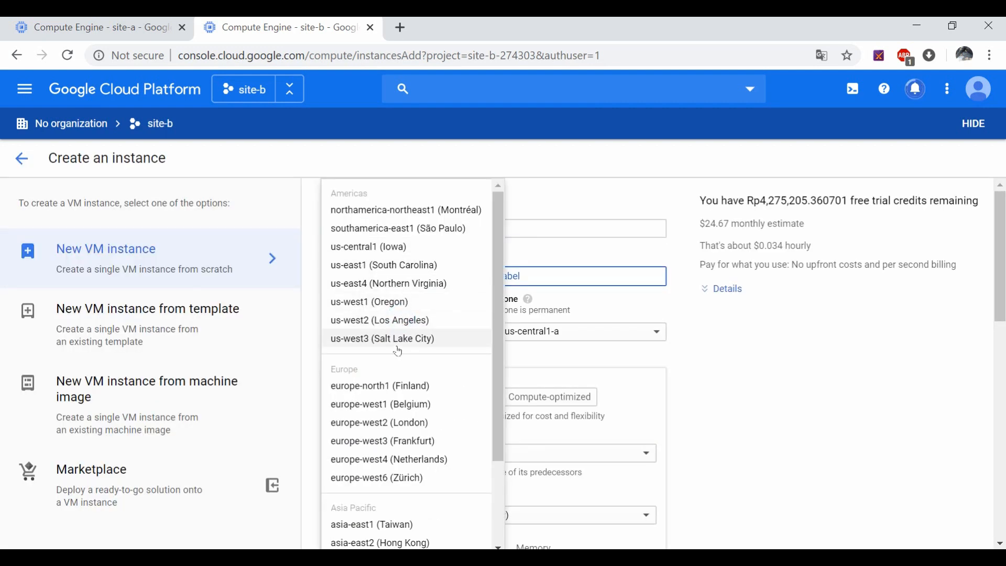
pyautogui.scroll(-2, 398, 351)
pyautogui.scroll(-3, 419, 393)
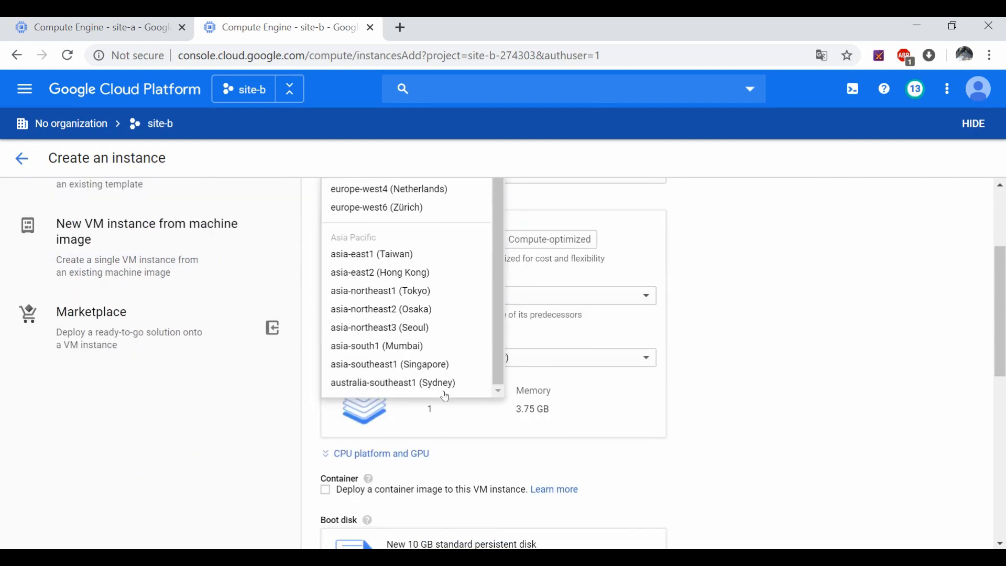
pyautogui.click(445, 392)
pyautogui.scroll(-8, 449, 431)
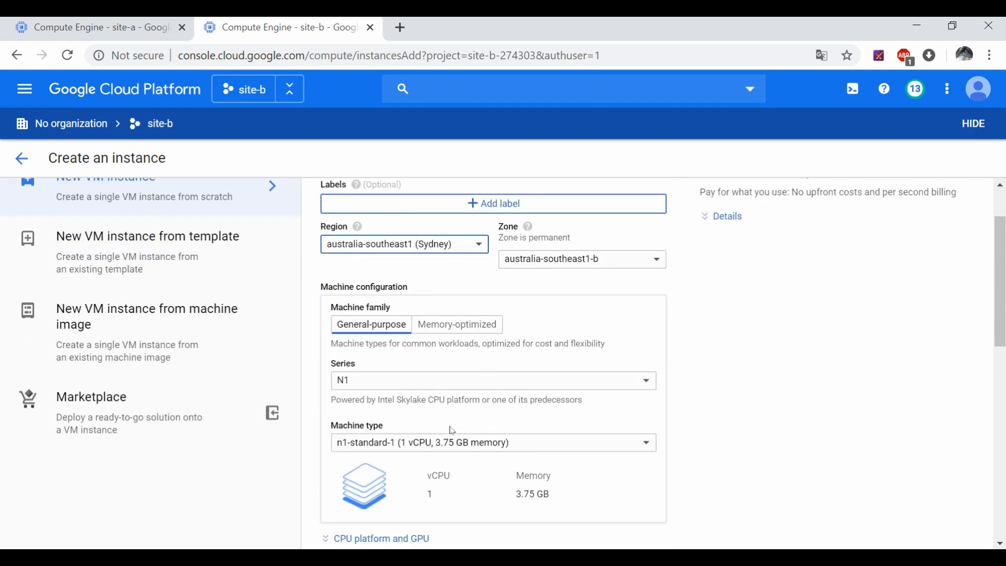
# Step: Set the boot disk to Ubuntu 18.04 LTS Minimal
pyautogui.click(633, 344)
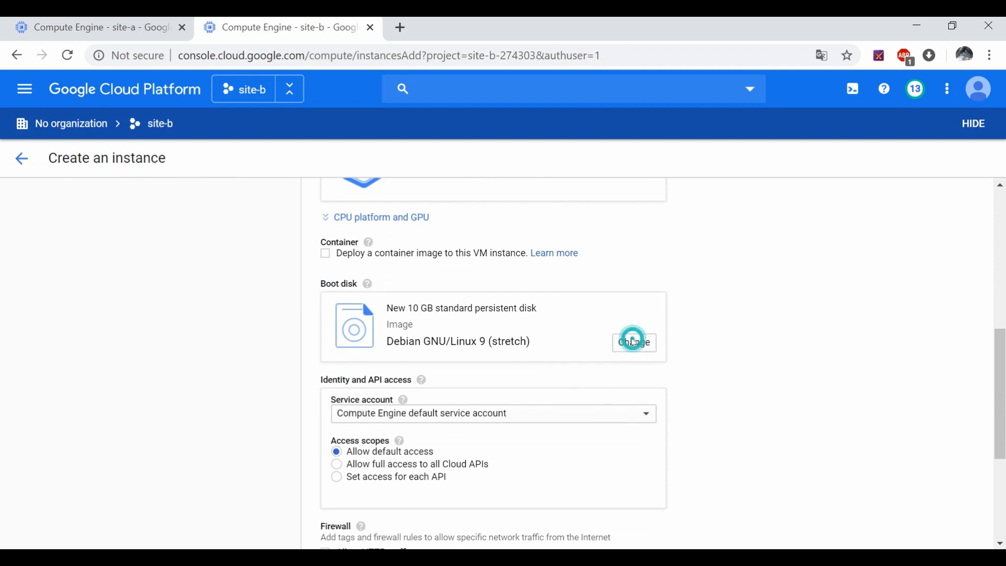
pyautogui.click(305, 209)
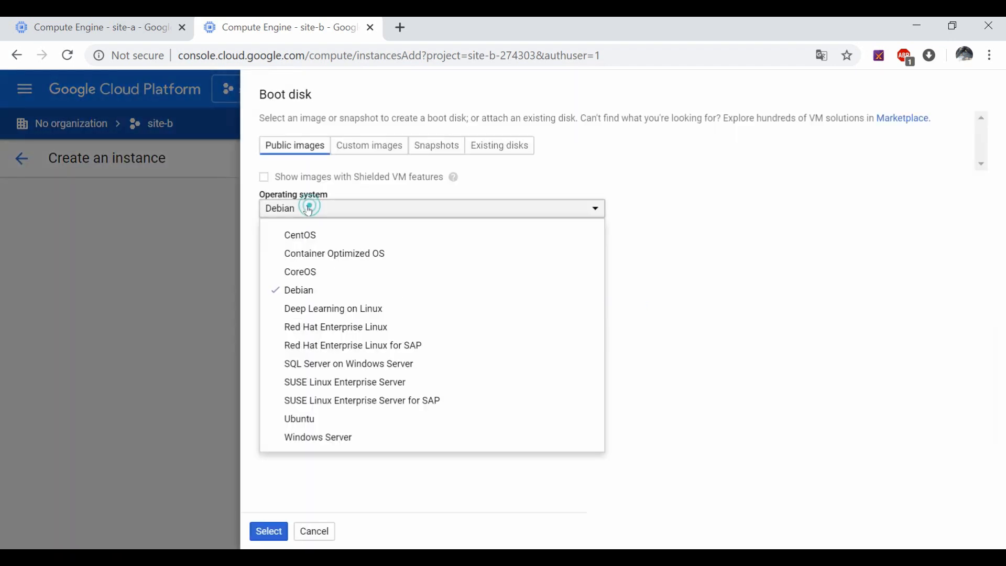
pyautogui.click(301, 416)
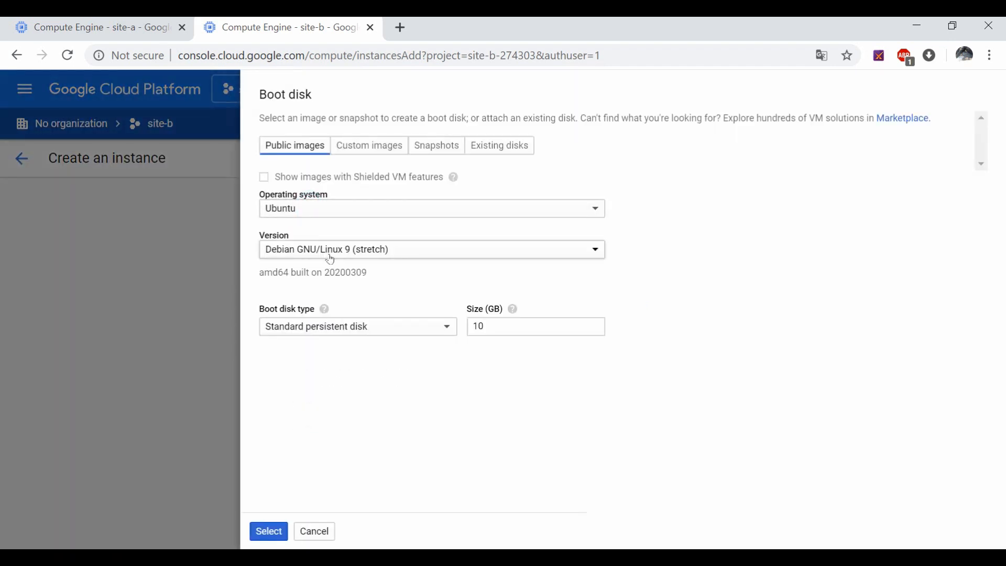
pyautogui.click(330, 251)
pyautogui.click(329, 418)
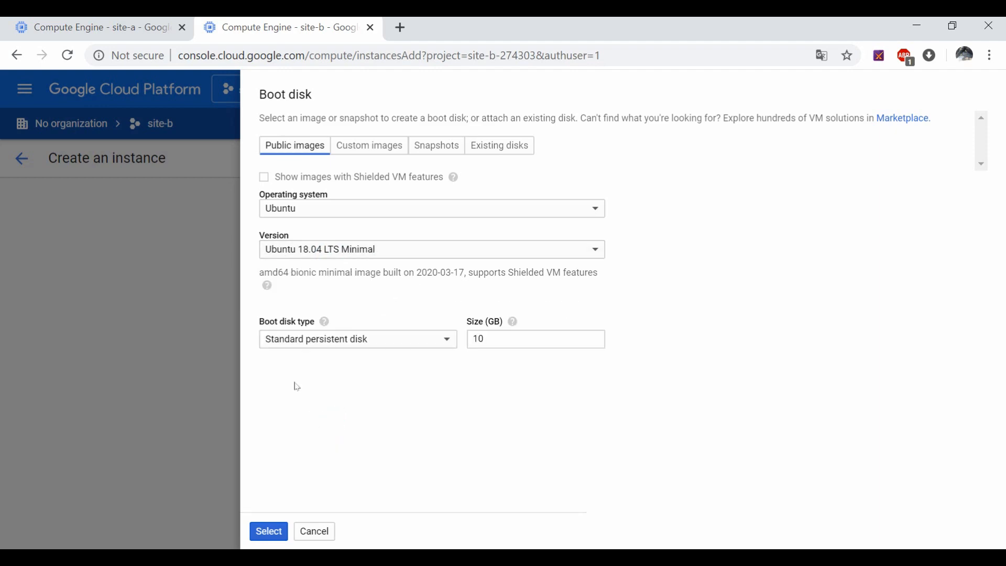
pyautogui.click(268, 531)
pyautogui.scroll(-3, 433, 442)
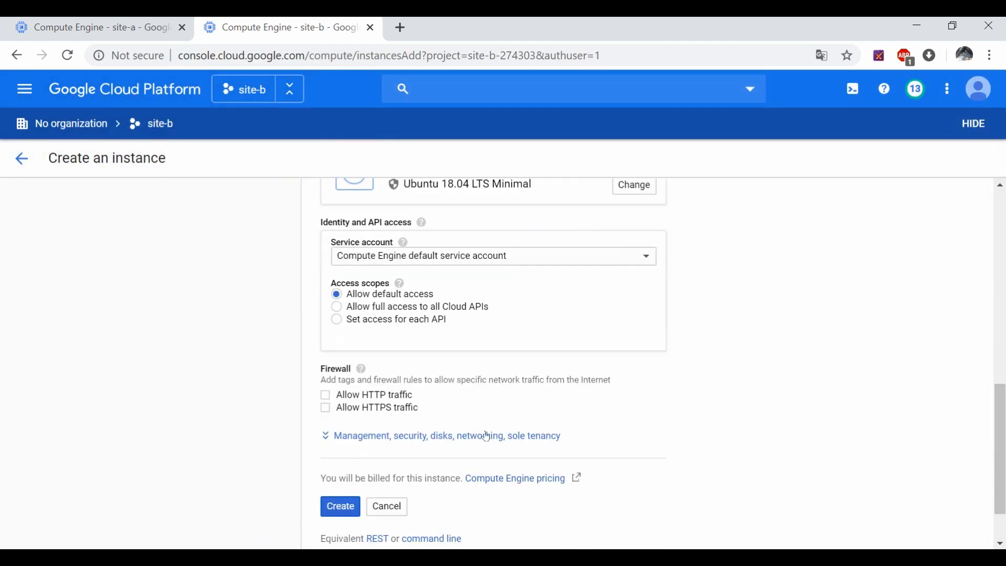
# Step: Attach site-b's instance to vpc-site-b with External IP None, then create instance-1
pyautogui.click(433, 439)
pyautogui.click(513, 434)
pyautogui.scroll(-3, 419, 433)
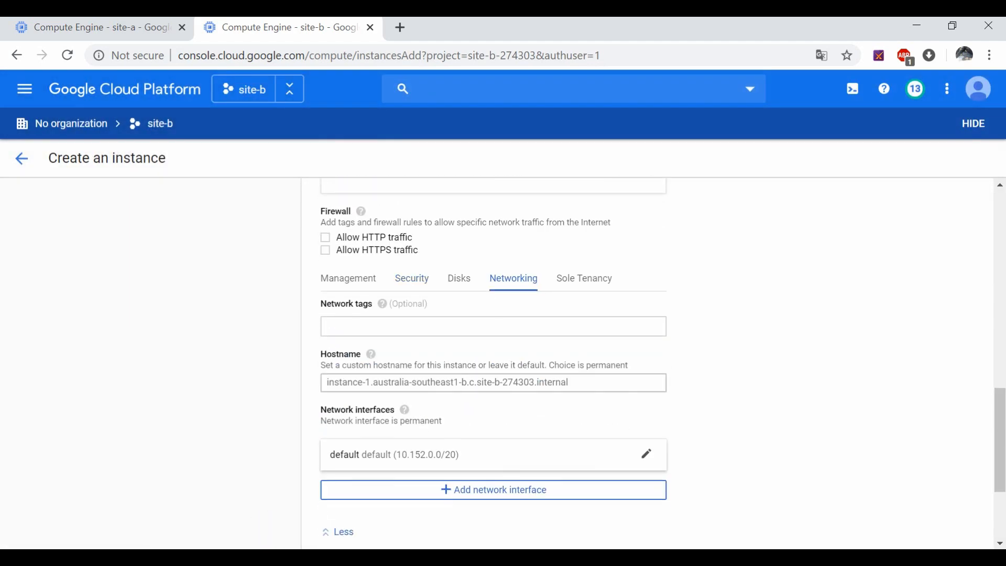
pyautogui.scroll(-3, 393, 448)
pyautogui.click(644, 295)
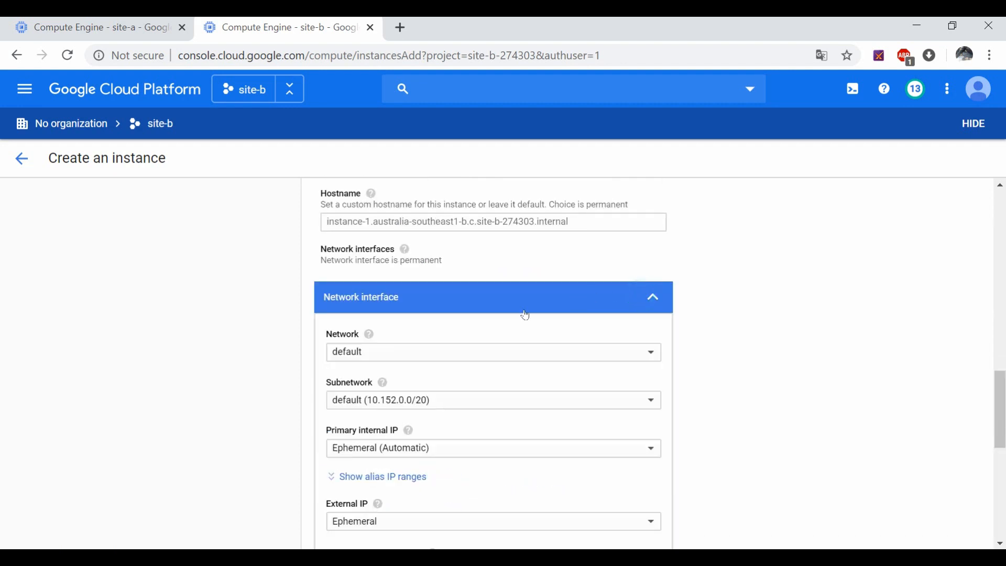
pyautogui.click(401, 355)
pyautogui.click(382, 375)
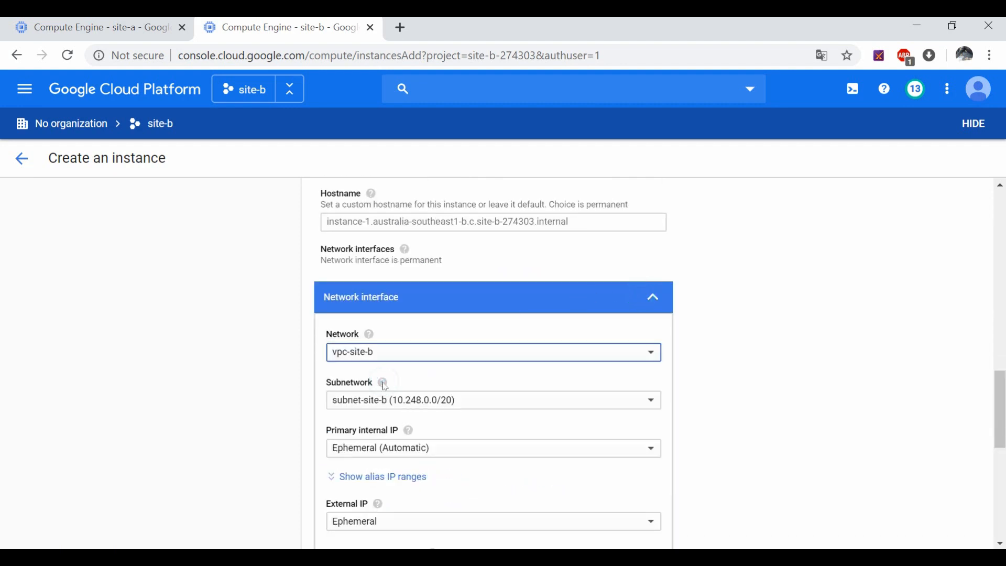
pyautogui.scroll(-1, 423, 460)
pyautogui.click(395, 445)
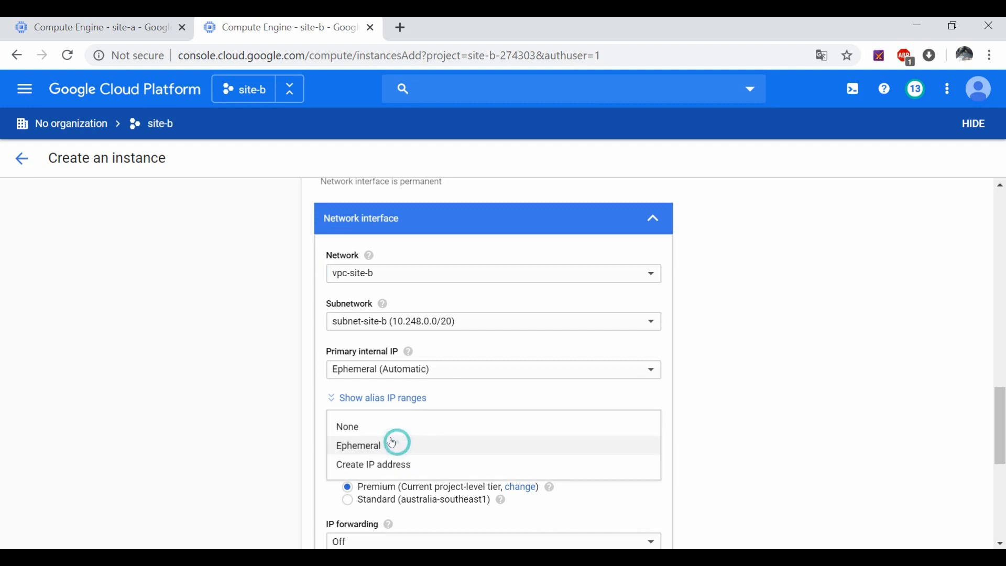
pyautogui.click(387, 425)
pyautogui.scroll(-5, 387, 425)
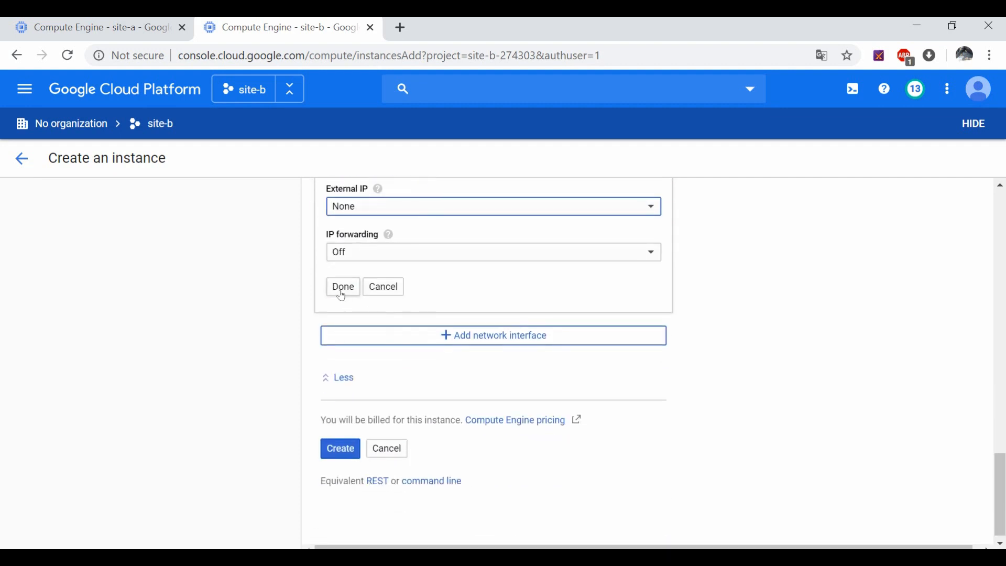
pyautogui.click(342, 292)
pyautogui.click(340, 442)
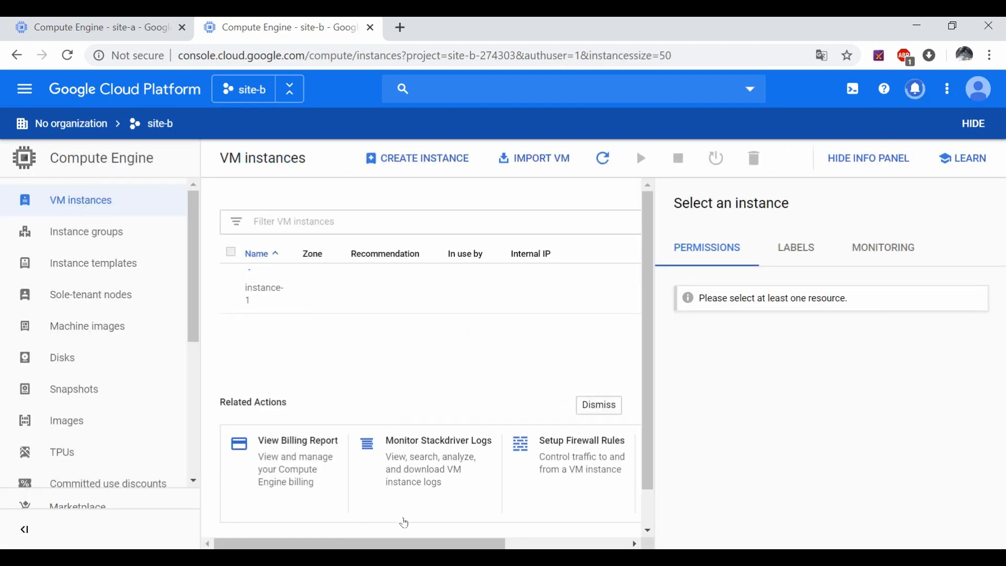
# Step: Check both VM lists: site-b's instance-1 at 10.248.0.2, site-a's at 10.252.0.2 without external IP
pyautogui.click(111, 25)
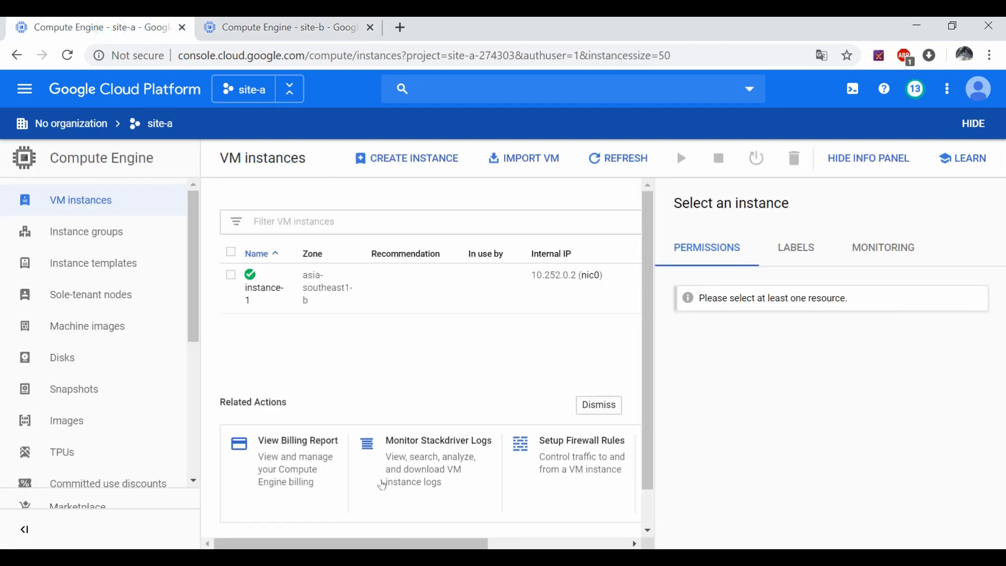
pyautogui.moveTo(336, 545); pyautogui.dragTo(475, 548)
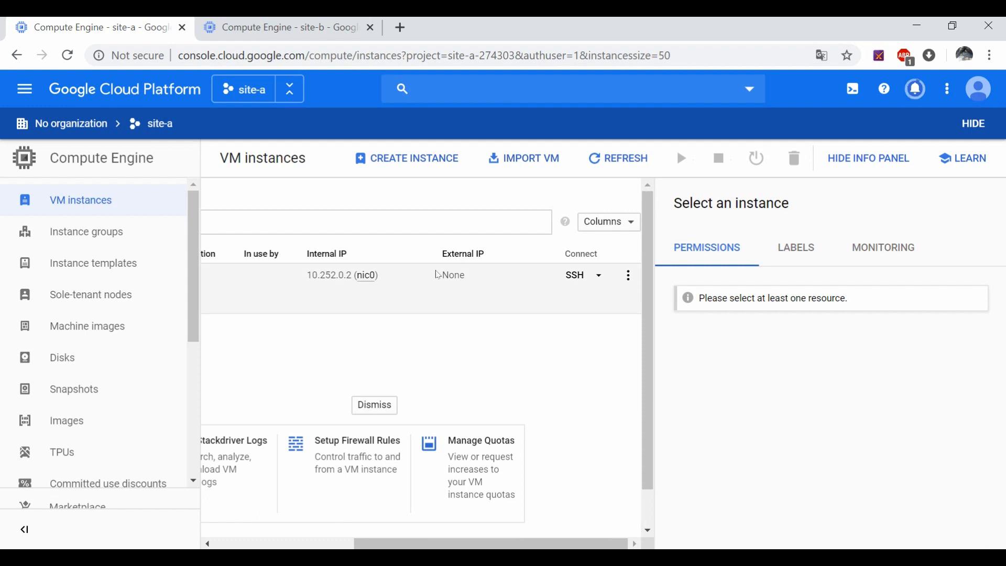
pyautogui.click(284, 21)
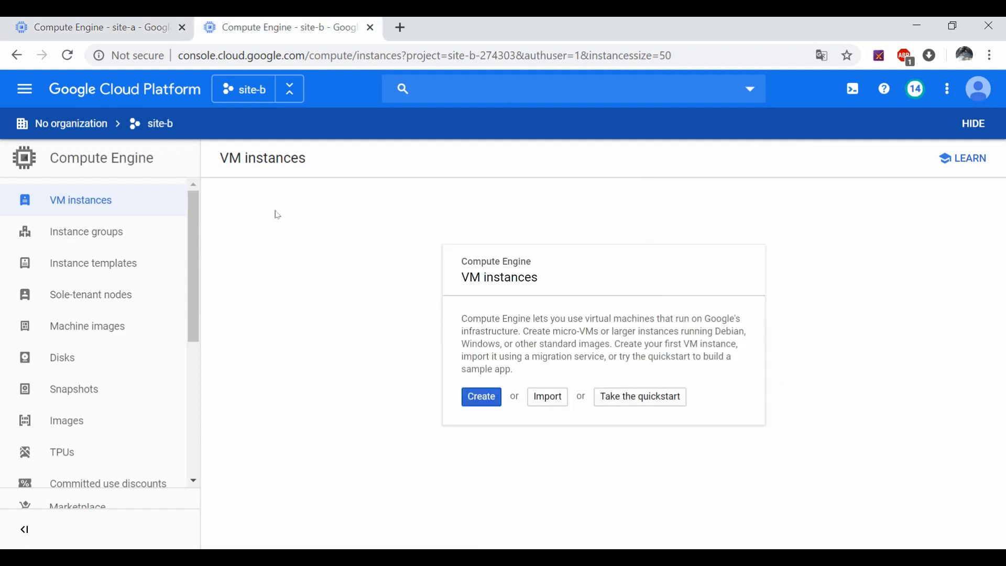
pyautogui.click(120, 199)
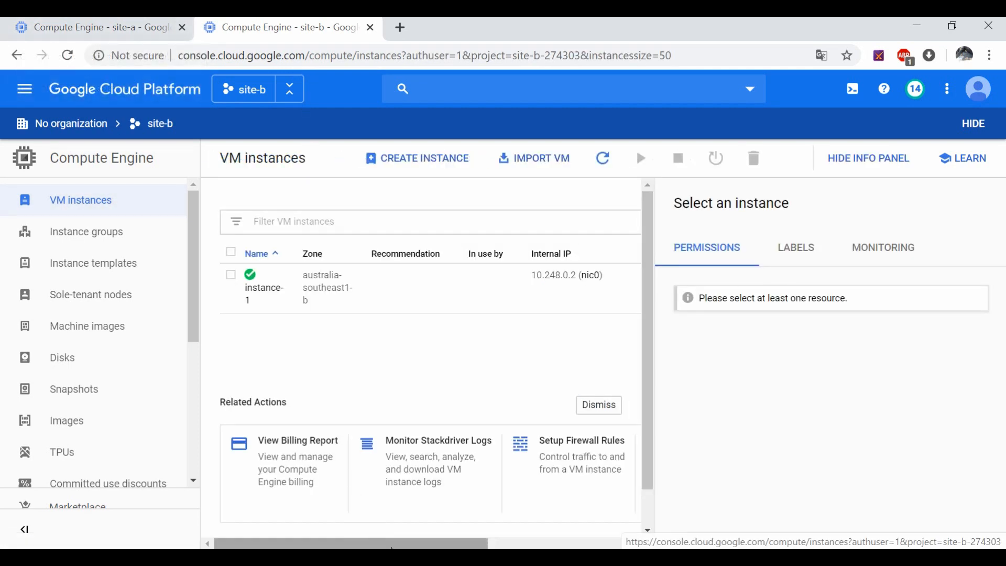
pyautogui.moveTo(397, 545); pyautogui.dragTo(341, 529)
pyautogui.click(98, 20)
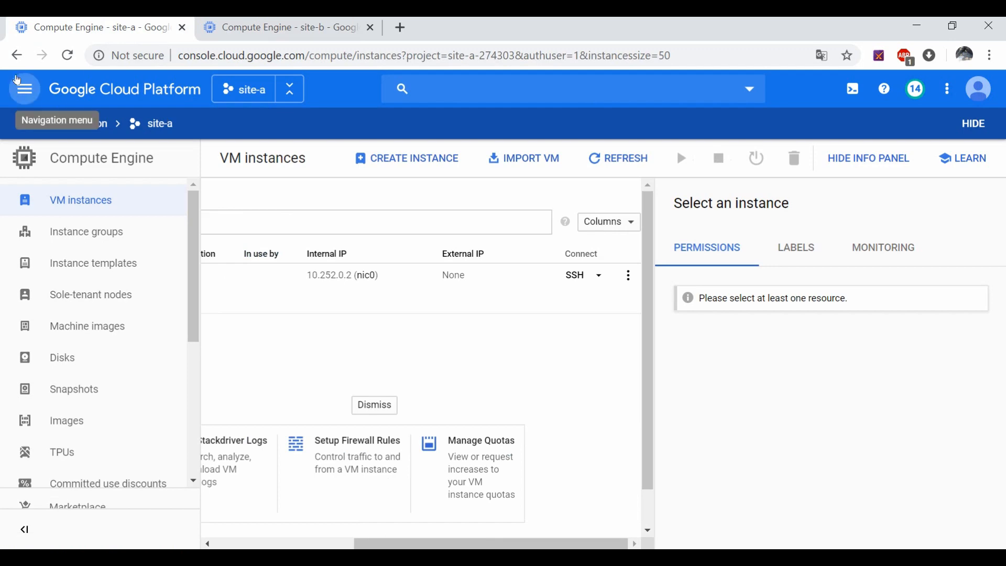
# Step: In site-a, go to Network services > Cloud NAT and begin a new NAT gateway
pyautogui.click(18, 87)
pyautogui.scroll(-10, 105, 340)
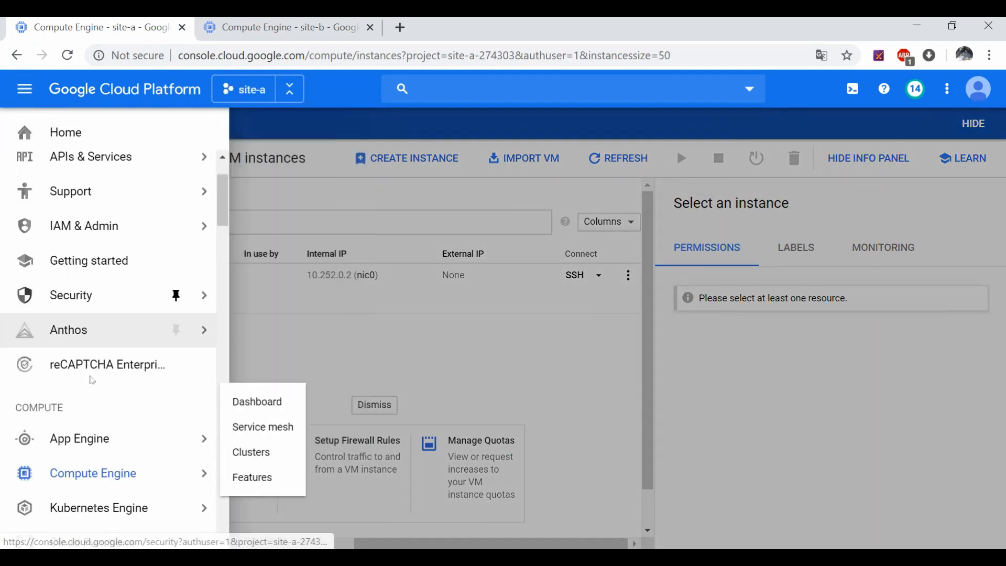
pyautogui.scroll(-8, 92, 381)
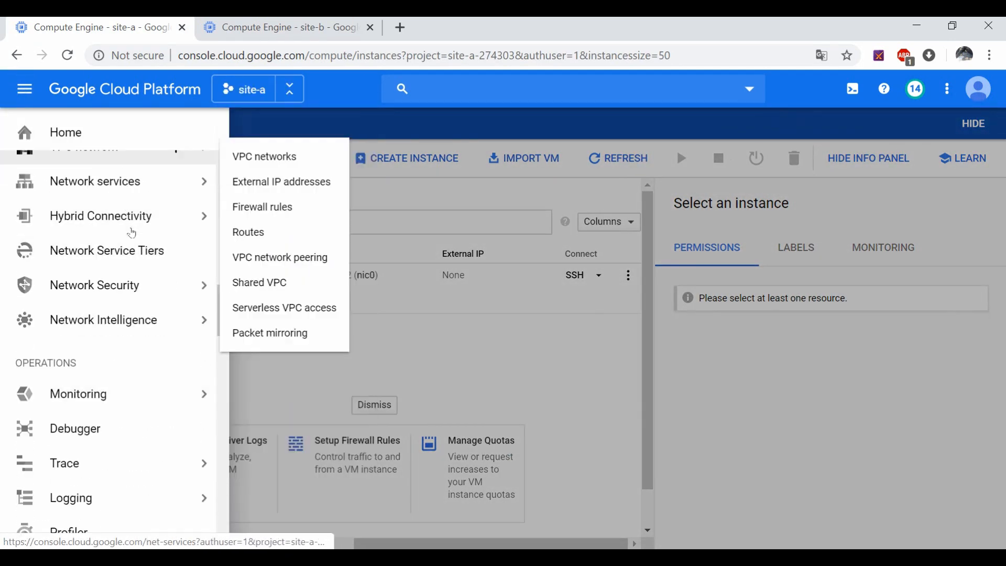
pyautogui.scroll(3, 140, 263)
pyautogui.moveTo(132, 312)
pyautogui.moveTo(131, 347)
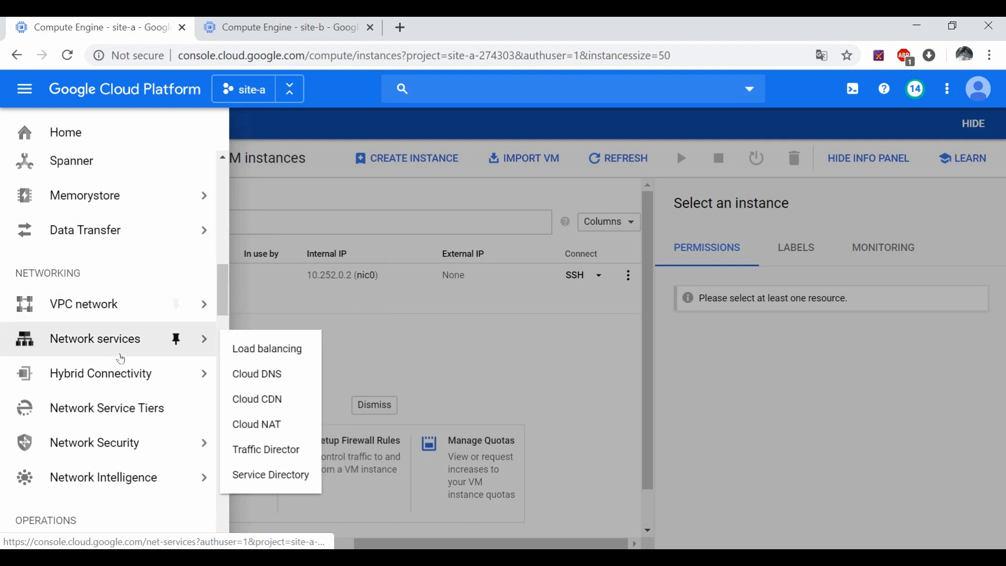
pyautogui.click(274, 427)
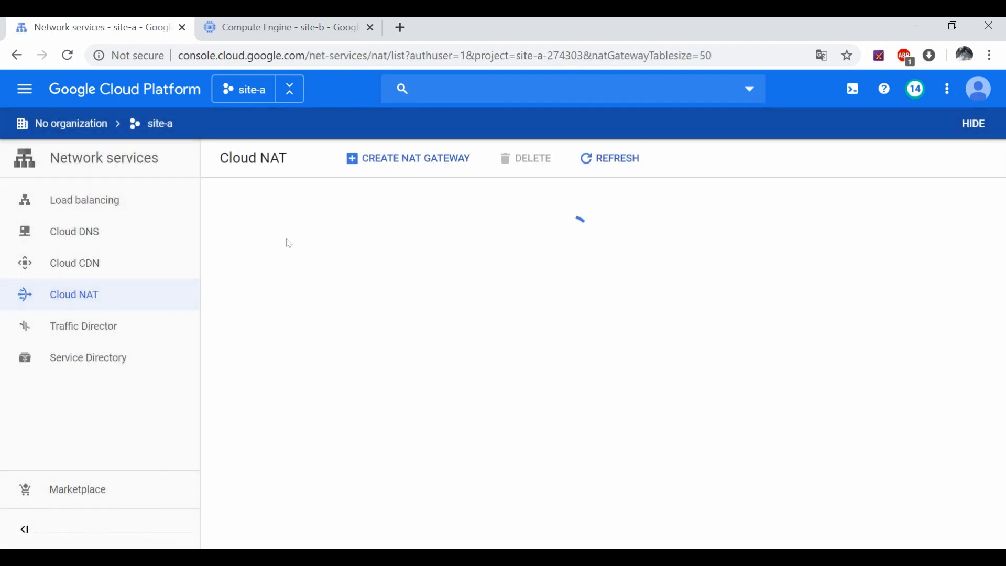
pyautogui.click(491, 422)
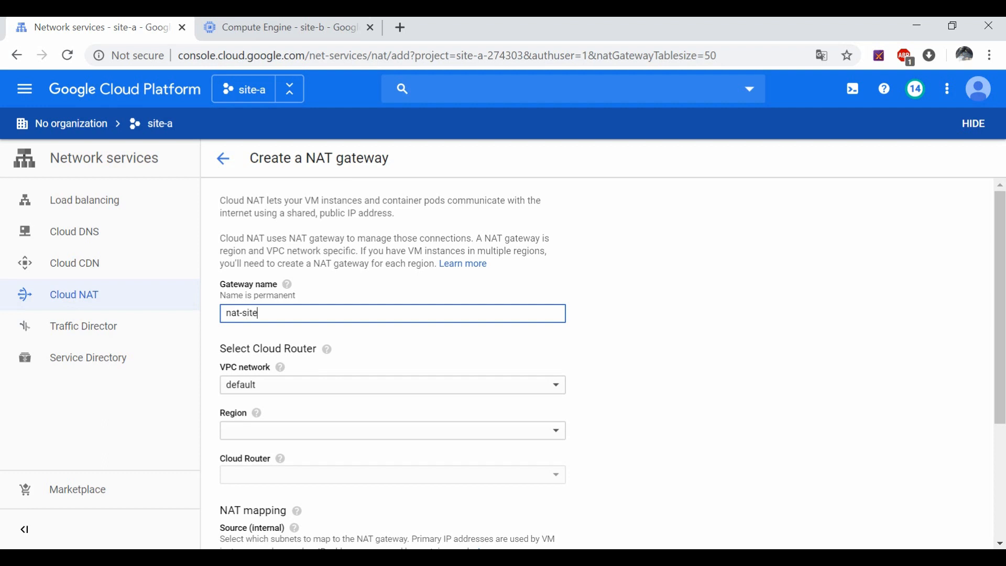
# Step: Set the gateway's VPC network to vpc-site-a and region to asia-southeast1
pyautogui.click(325, 385)
pyautogui.click(292, 406)
pyautogui.click(283, 432)
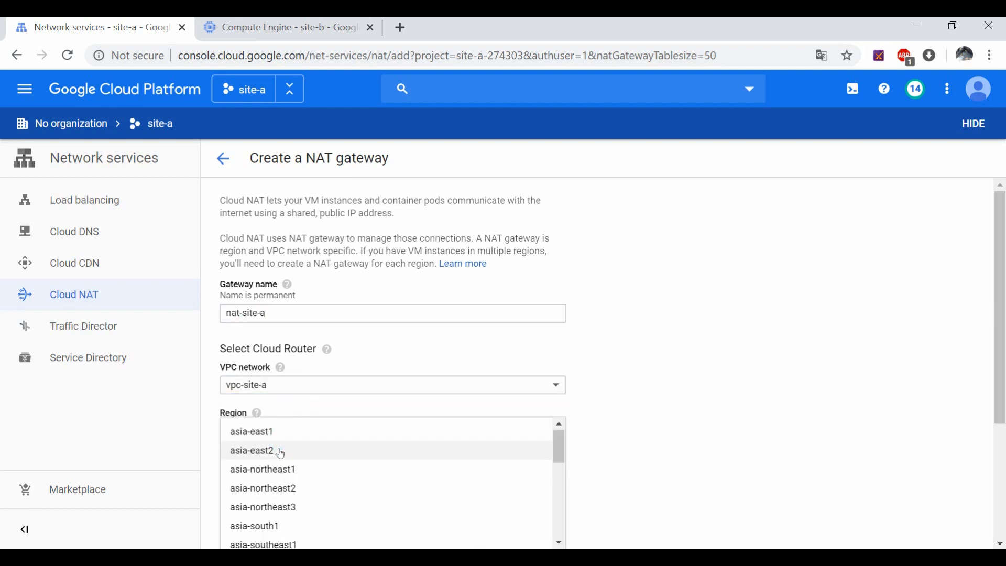
pyautogui.scroll(-2, 278, 503)
pyautogui.click(292, 467)
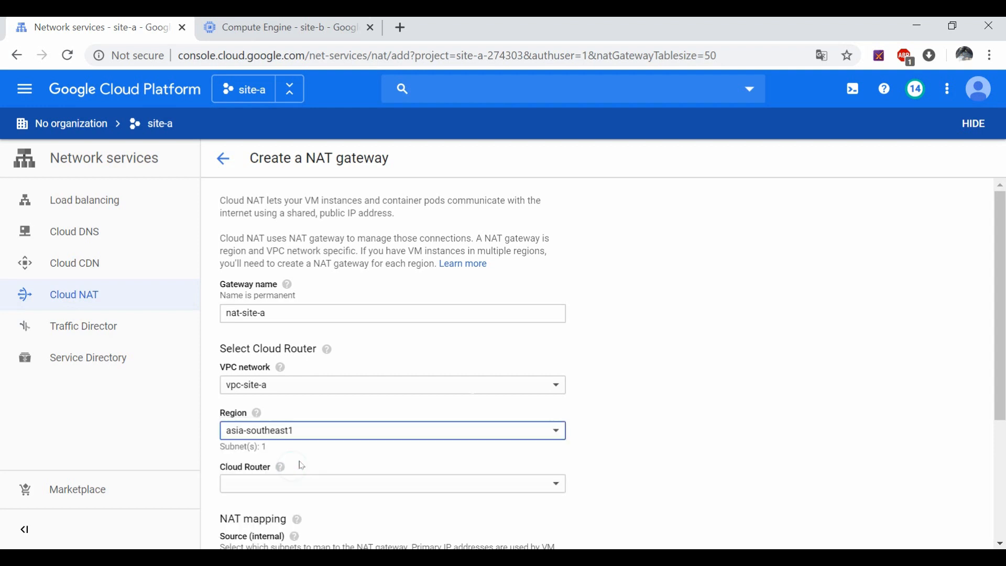
# Step: Create a new cloud router router-site-a and submit NAT gateway nat-site-a
pyautogui.click(298, 479)
pyautogui.click(744, 424)
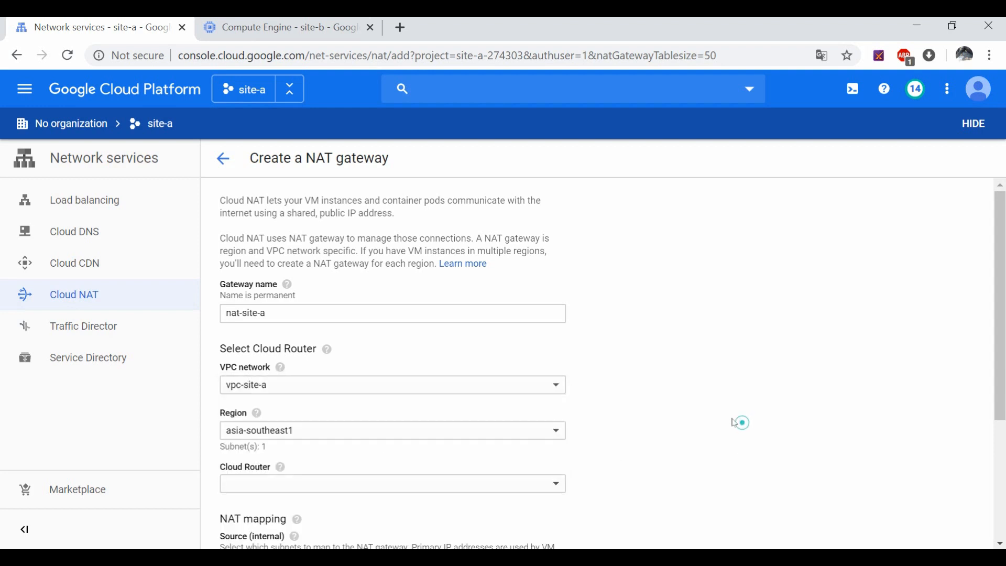
pyautogui.scroll(-3, 739, 422)
pyautogui.click(303, 325)
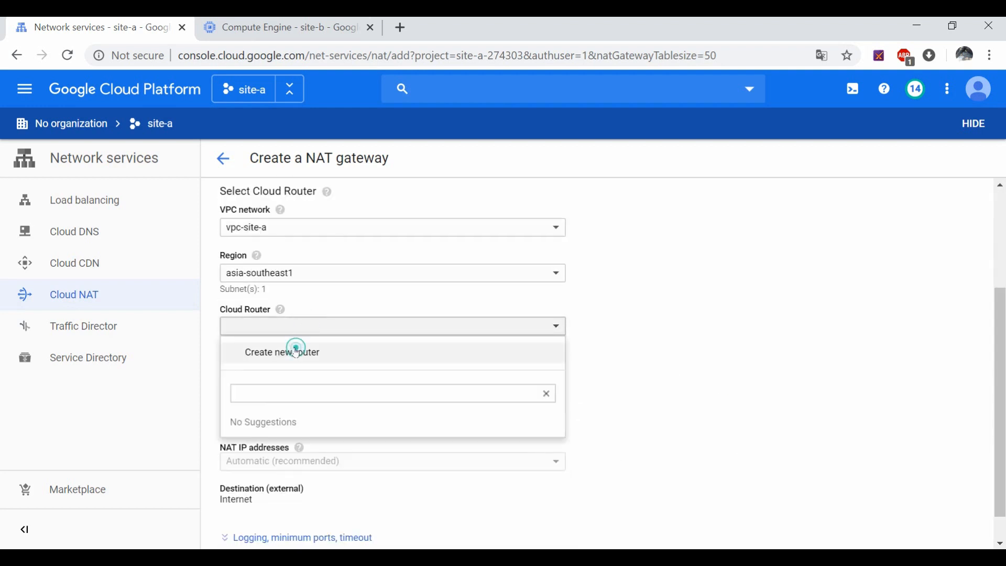
pyautogui.click(296, 351)
pyautogui.write('rout')
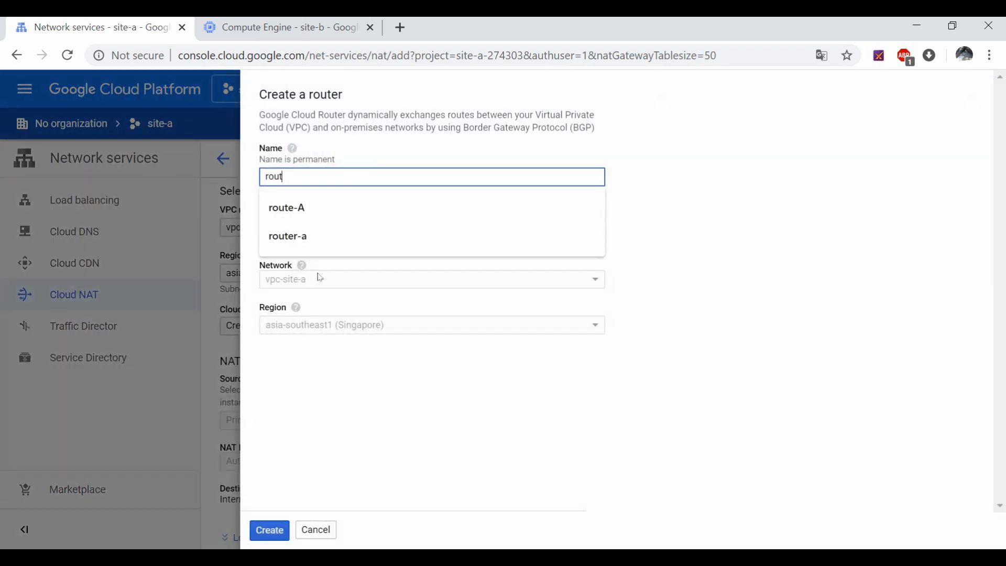
pyautogui.write('e-')
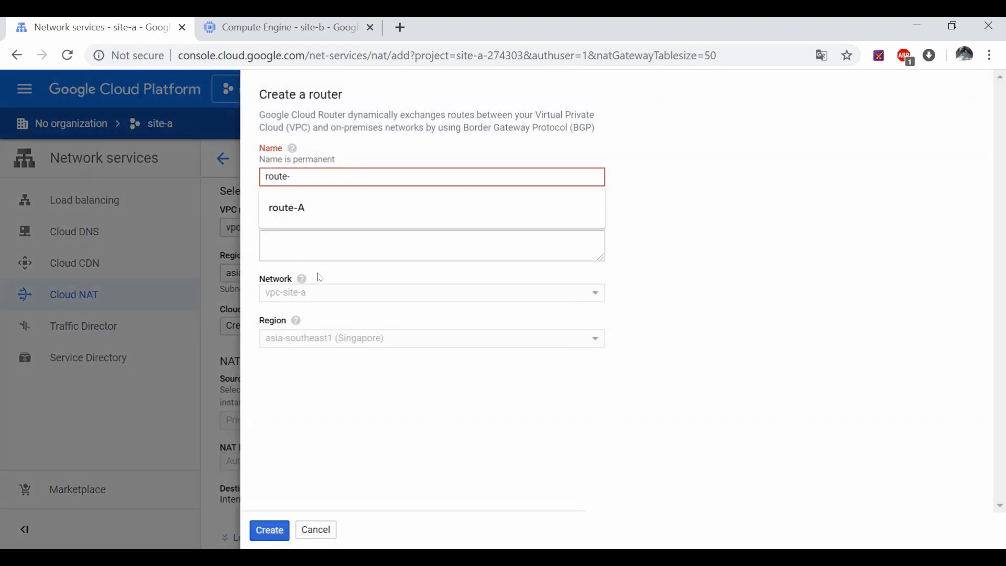
pyautogui.press('BackSpace')
pyautogui.write('r-site-a')
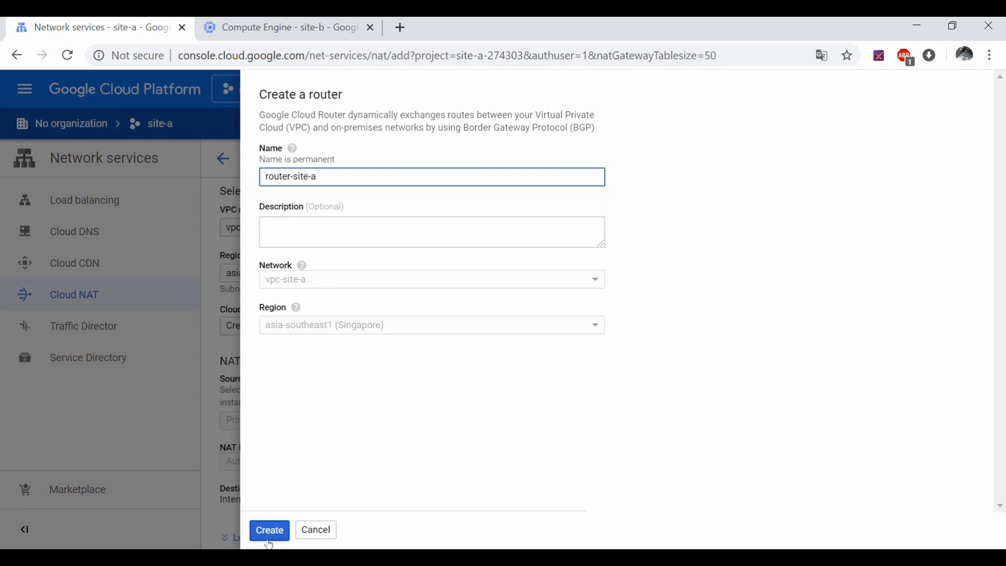
pyautogui.click(269, 540)
pyautogui.scroll(-1, 278, 510)
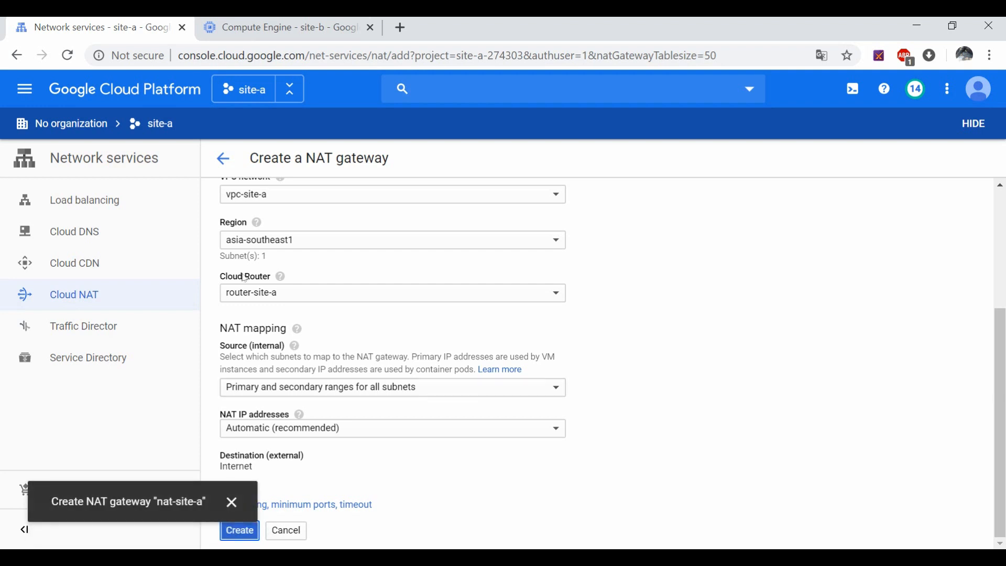
pyautogui.click(278, 27)
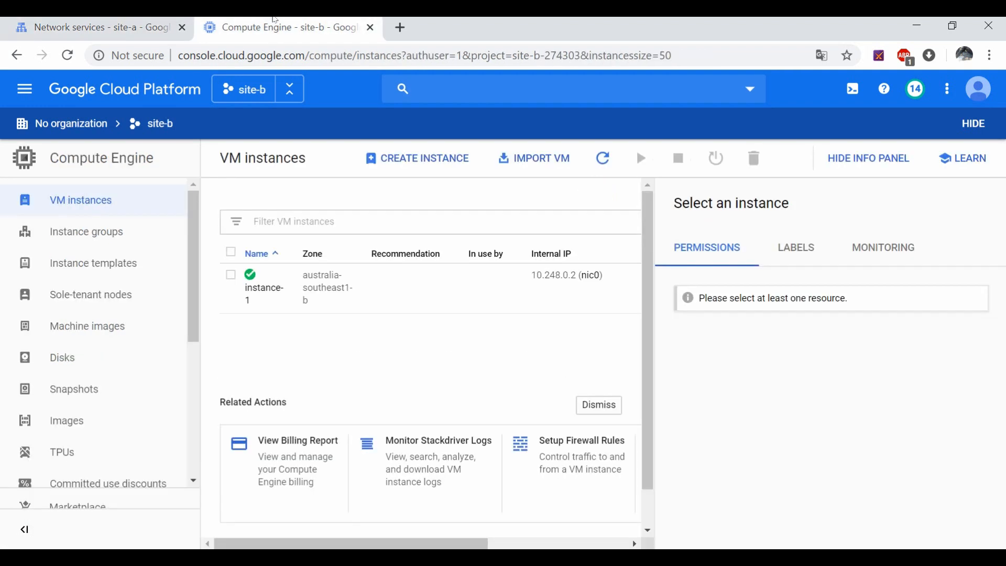
# Step: In site-b, go to Network services > Cloud NAT and begin a new NAT gateway
pyautogui.click(23, 89)
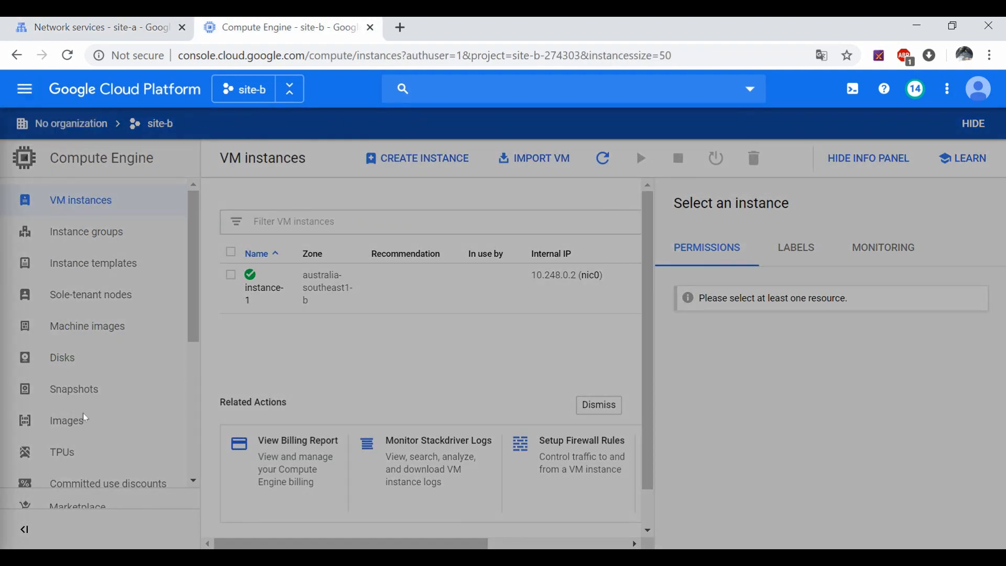
pyautogui.scroll(-12, 83, 421)
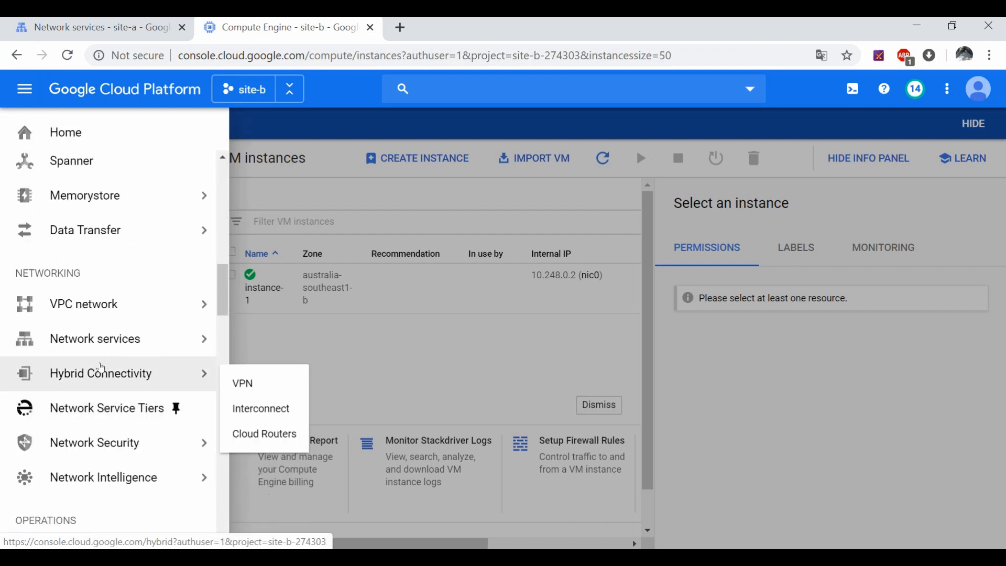
pyautogui.moveTo(108, 355)
pyautogui.click(264, 423)
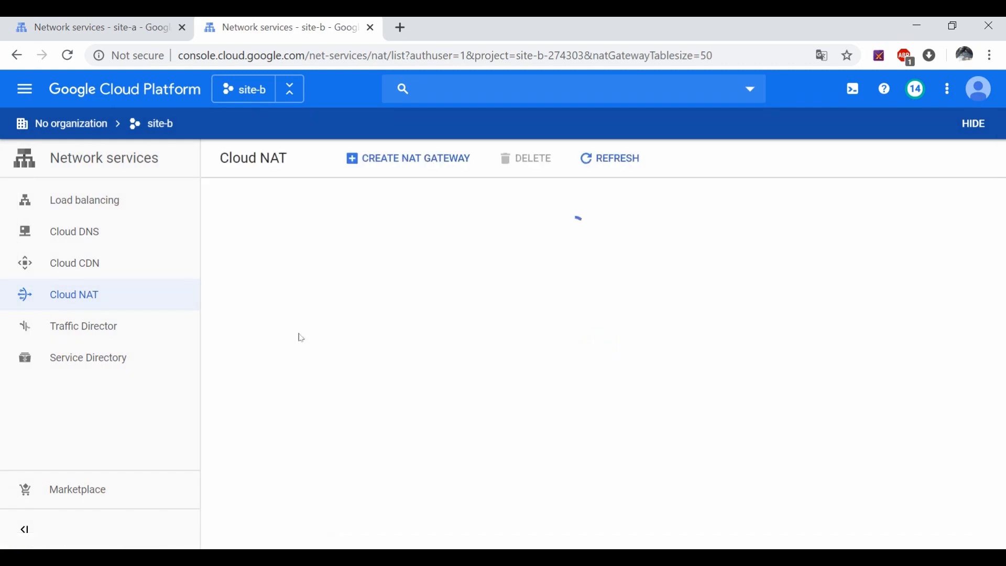
pyautogui.click(476, 425)
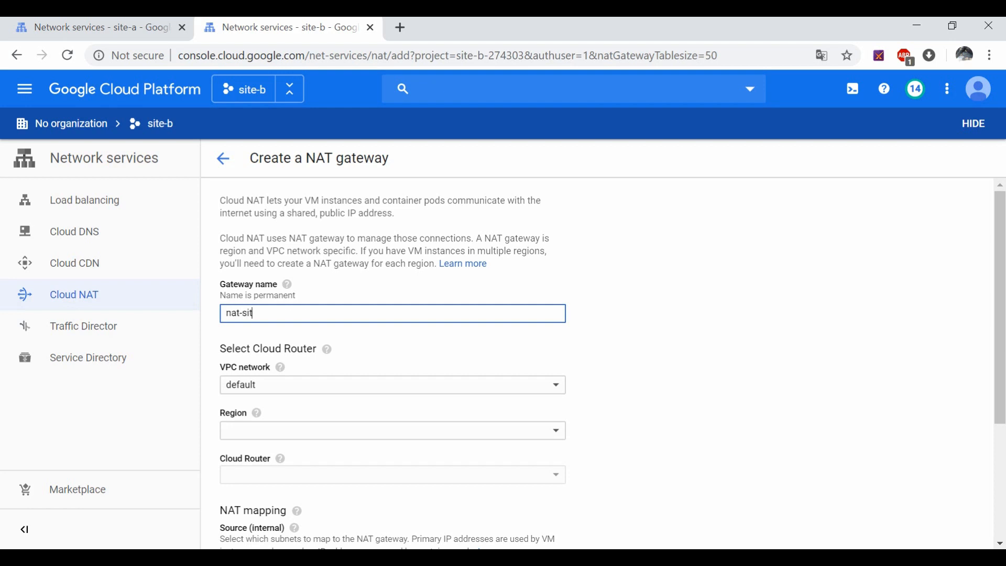
# Step: Name the gateway nat-site-b, on network vpc-site-b in region australia-southeast1
pyautogui.write('nat-site-b')
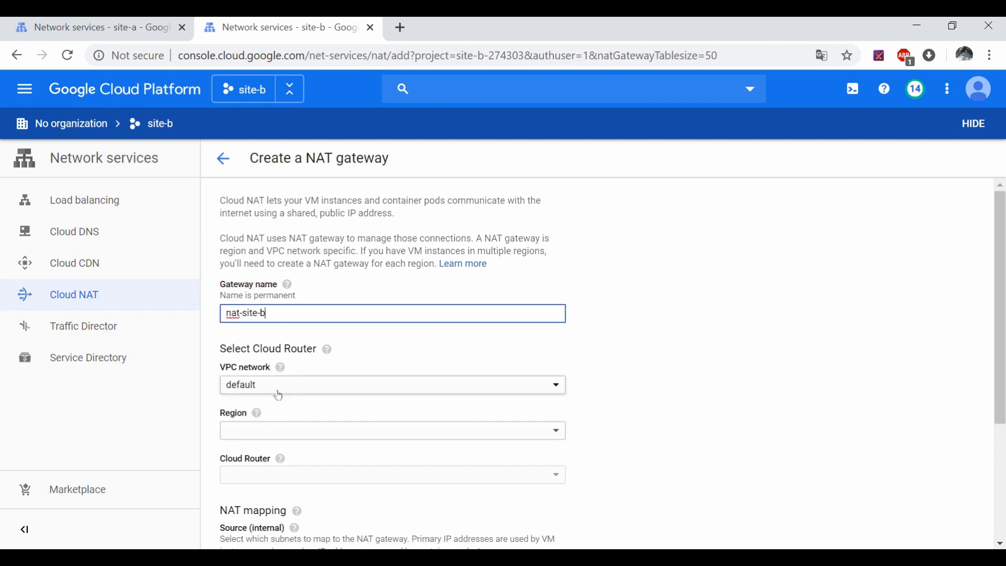
pyautogui.click(281, 386)
pyautogui.click(270, 406)
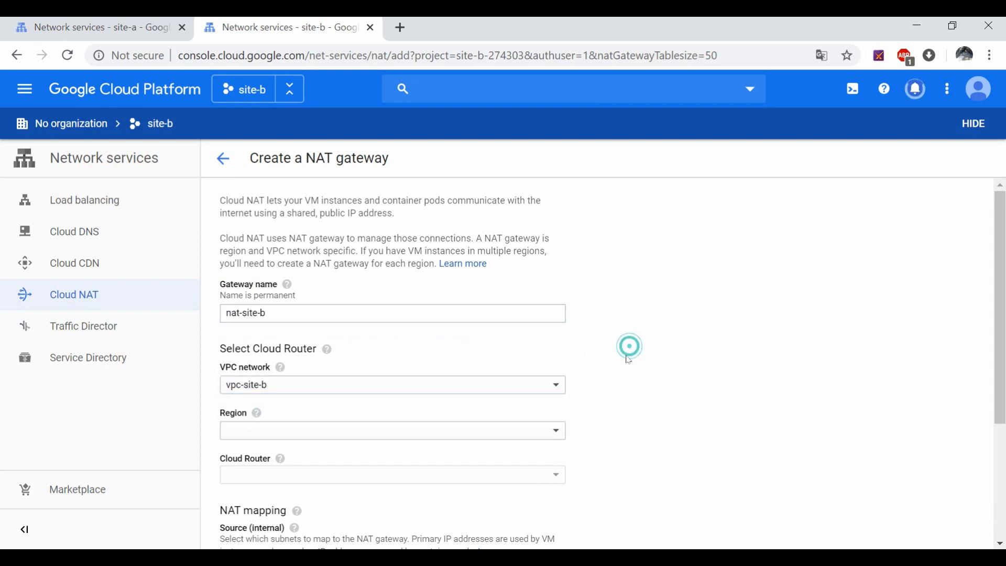
pyautogui.scroll(-1, 629, 348)
pyautogui.click(555, 353)
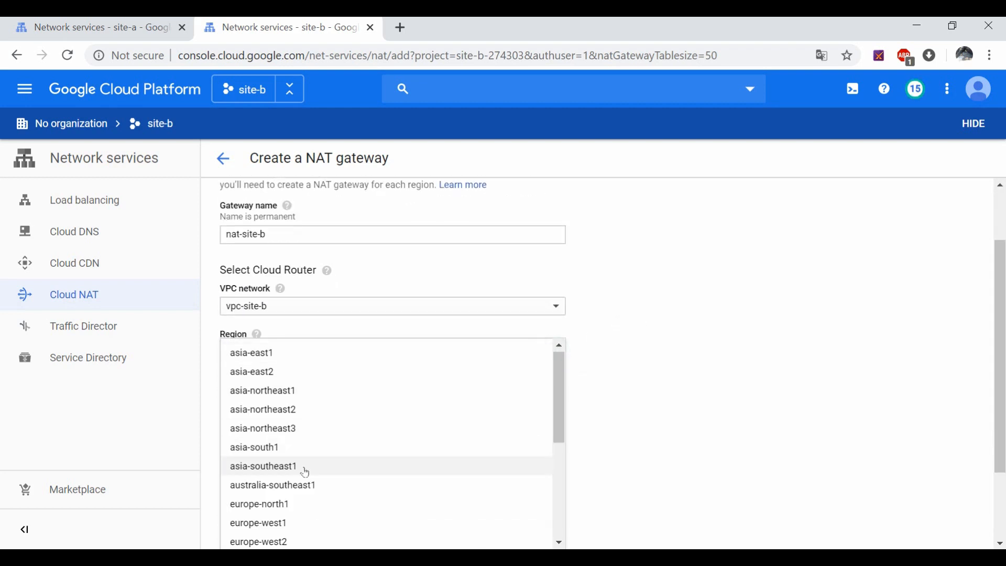
pyautogui.scroll(-3, 309, 466)
pyautogui.scroll(2, 311, 445)
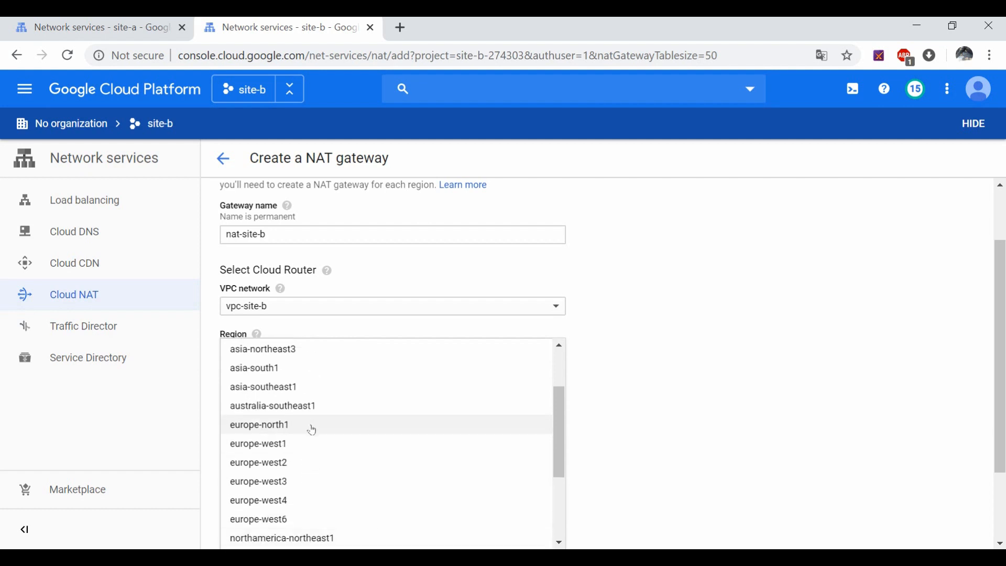
pyautogui.click(313, 404)
# Step: Create a new cloud router router-site-b and submit the nat-site-b gateway
pyautogui.click(331, 404)
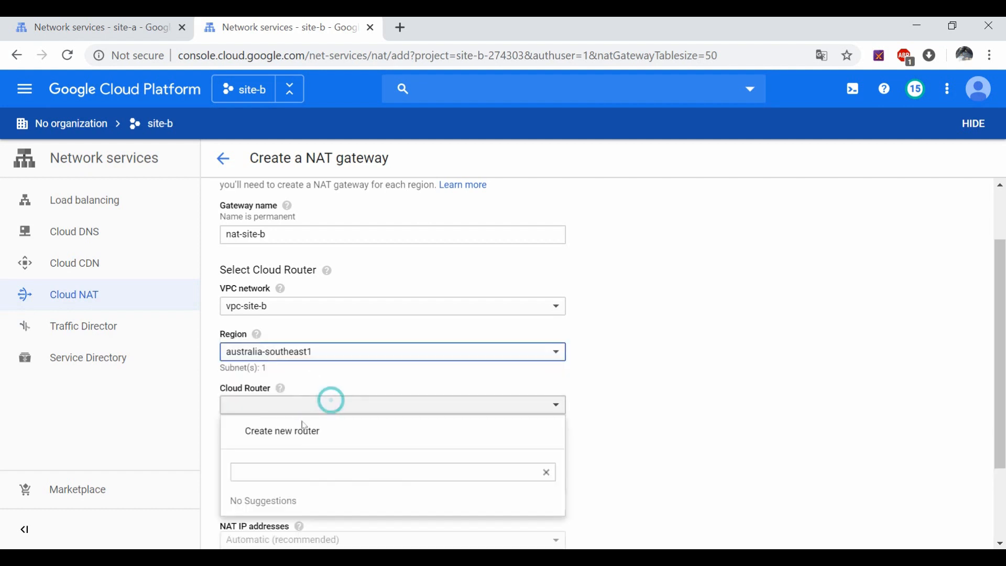
pyautogui.click(295, 430)
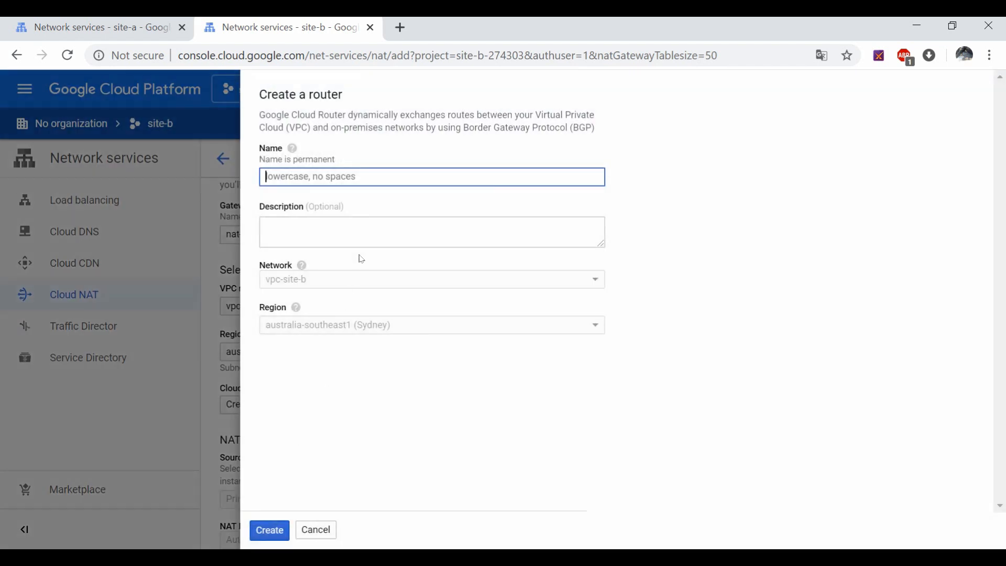
pyautogui.write('router')
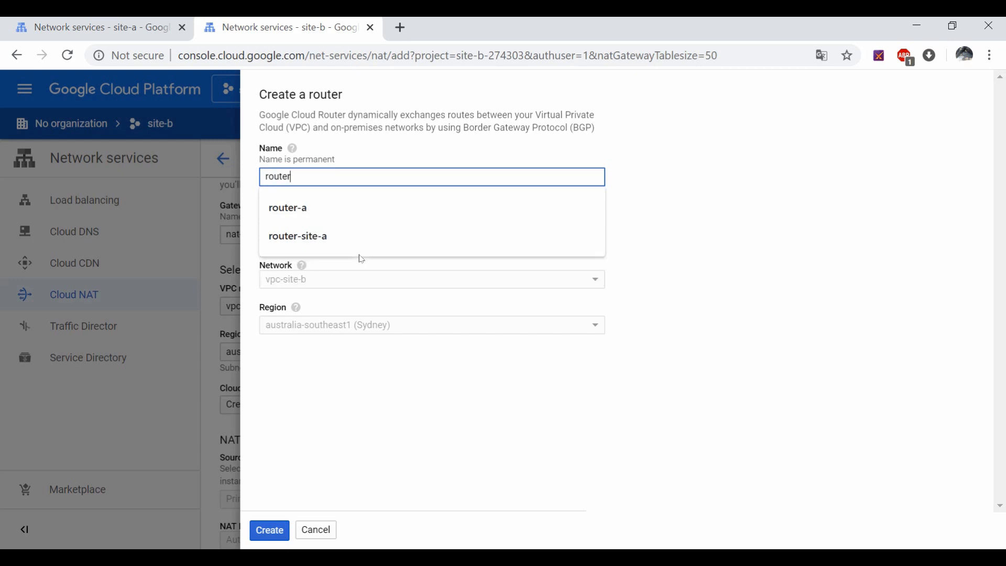
pyautogui.write('-site-b')
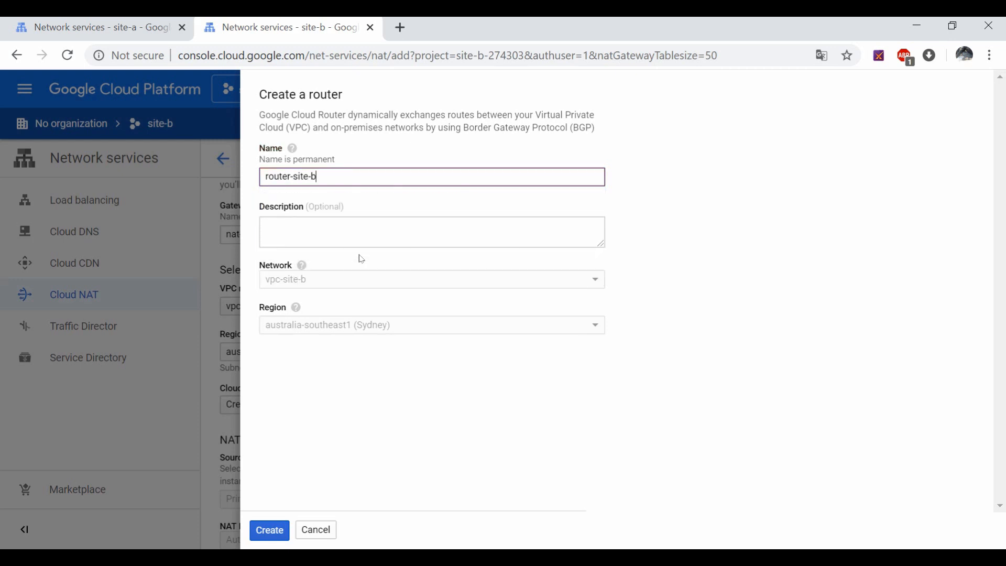
pyautogui.click(270, 530)
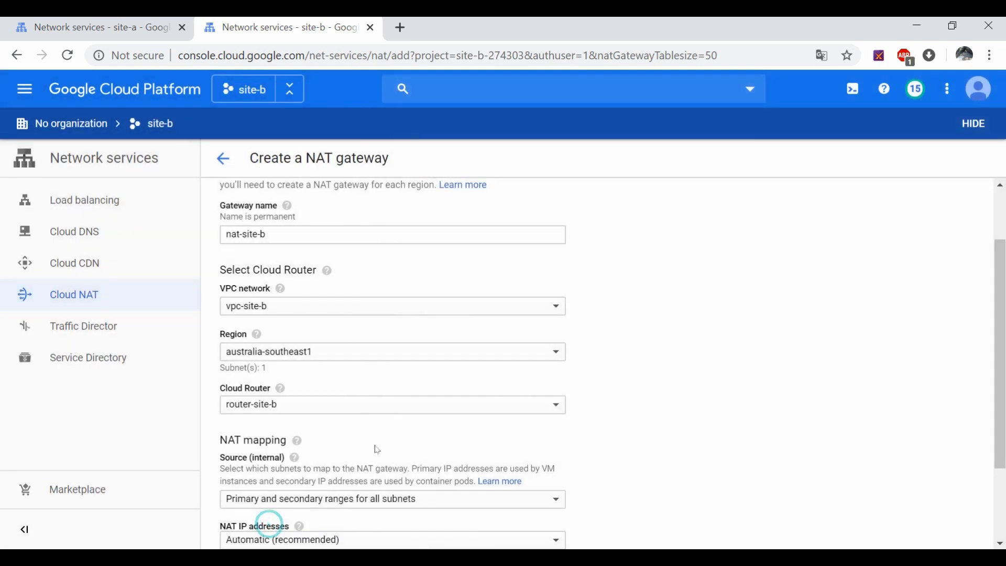
pyautogui.scroll(-2, 326, 399)
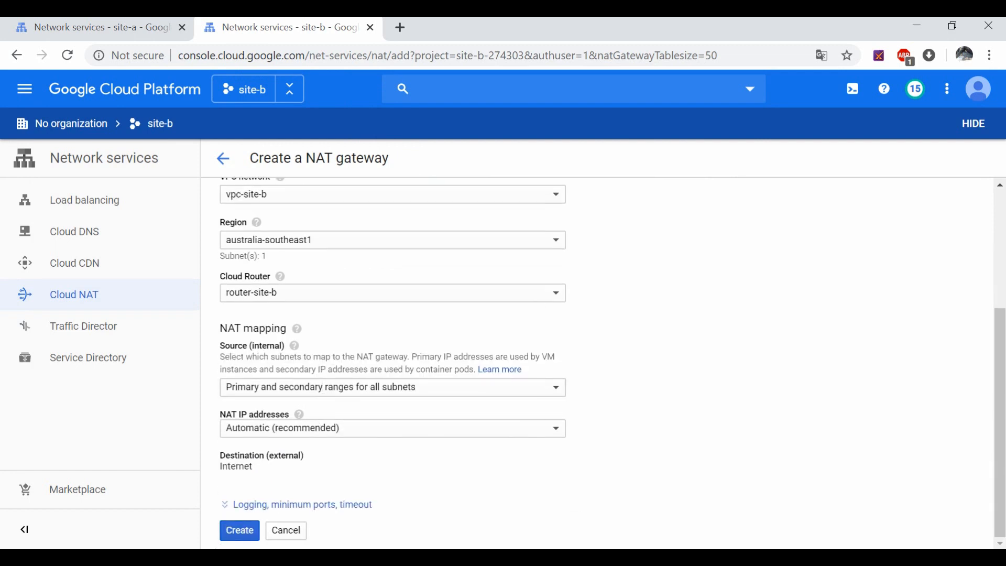
pyautogui.click(238, 534)
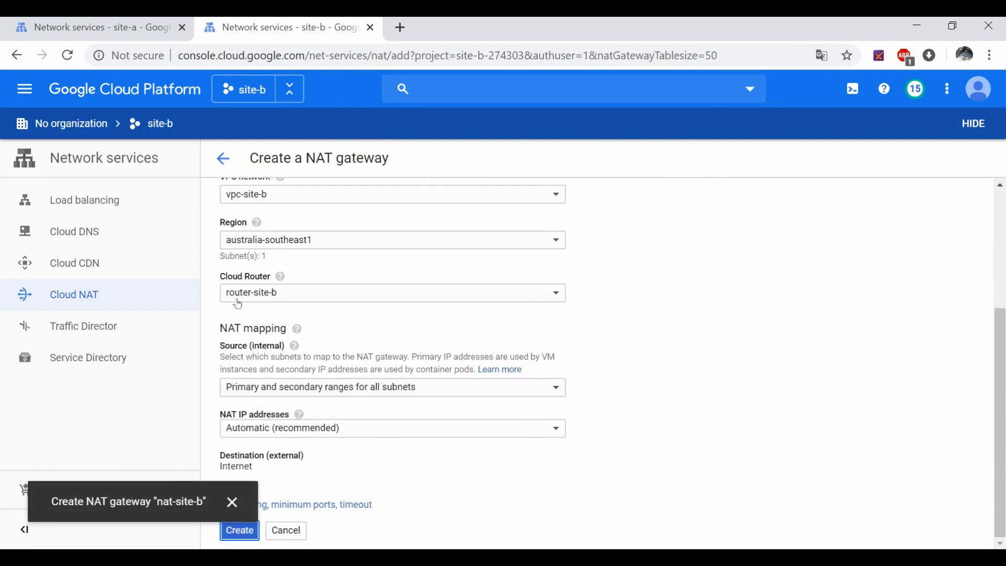
# Step: Return to the site-a project, where nat-site-a shows Running, and open the navigation menu
pyautogui.click(108, 26)
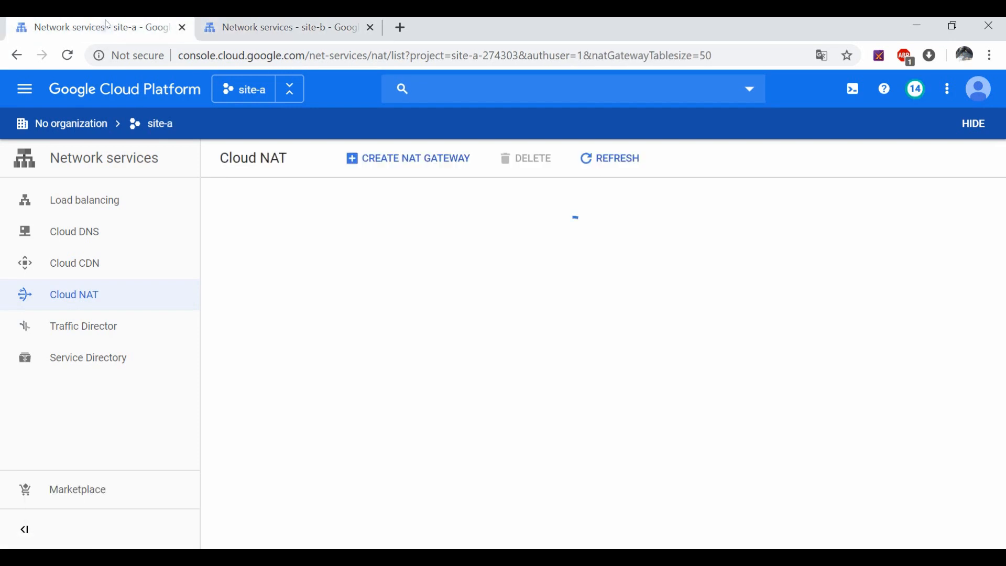
pyautogui.click(25, 89)
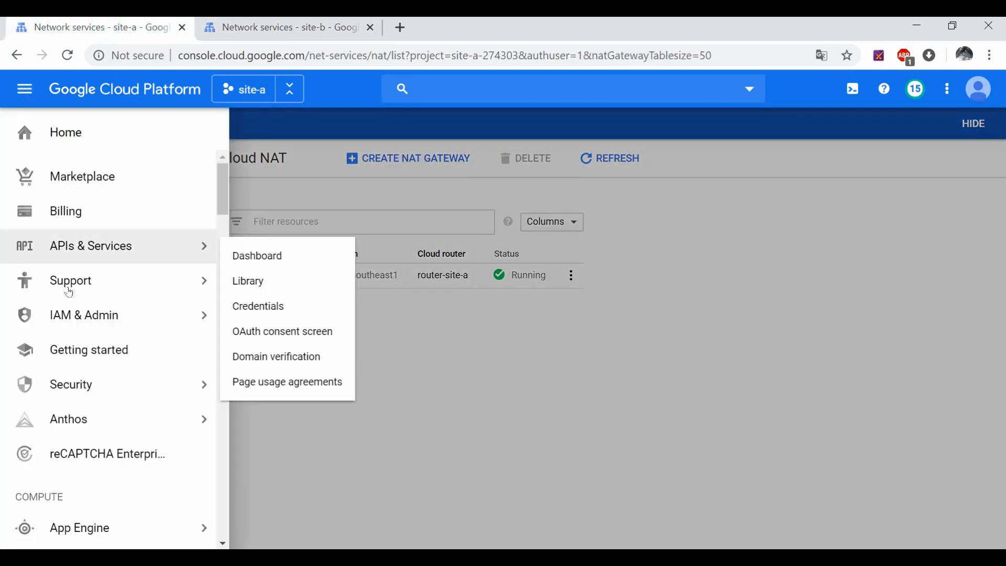
pyautogui.scroll(-3, 105, 419)
# Step: Show the Compute Engine VM instances list in both site-a and site-b, scrolled to site-b's SSH column
pyautogui.moveTo(158, 405)
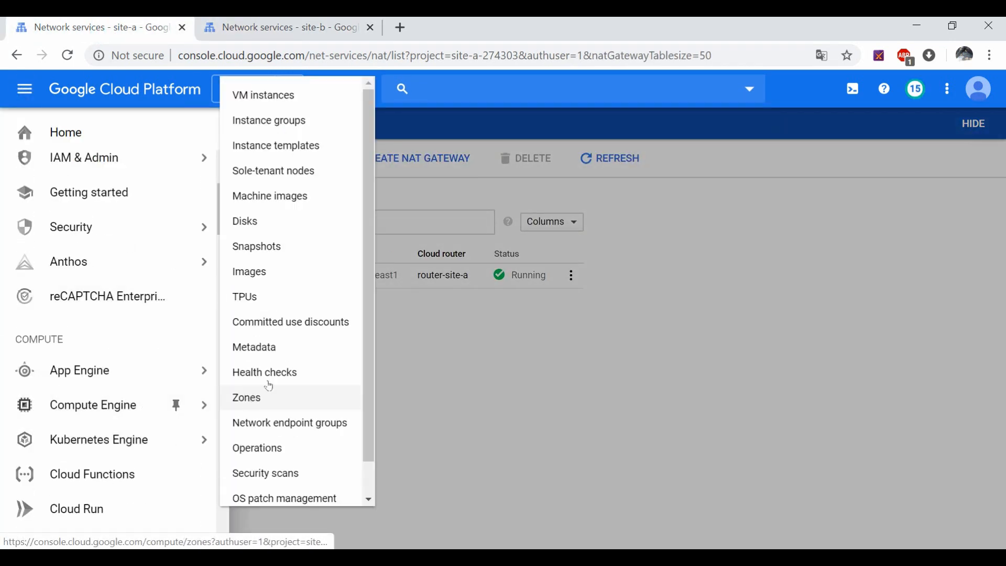
pyautogui.click(267, 95)
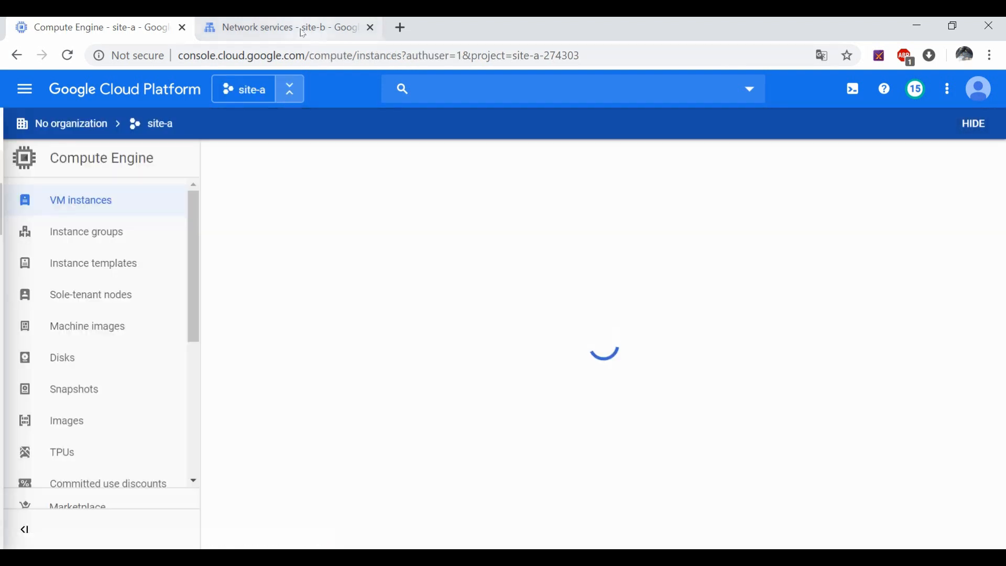
pyautogui.click(293, 28)
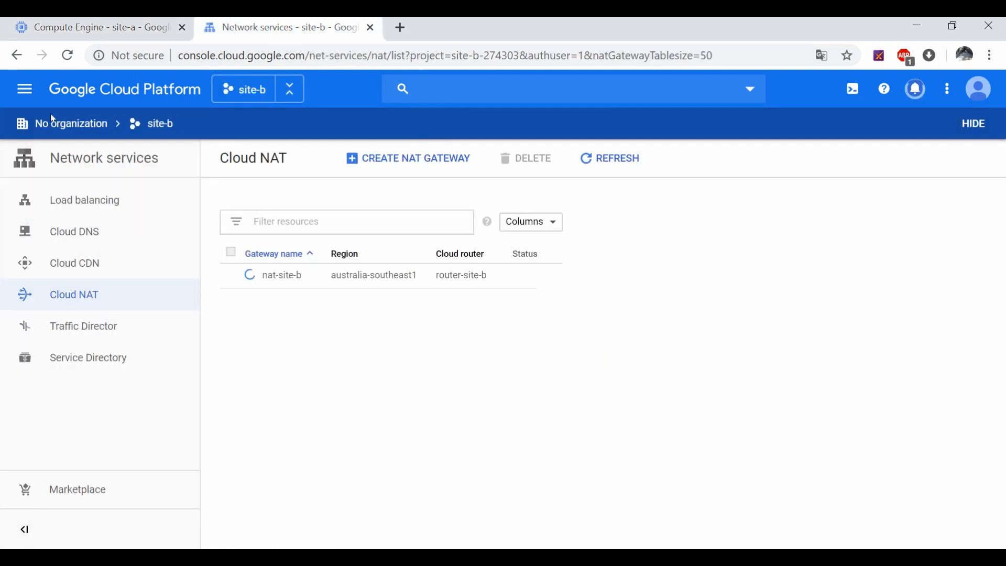
pyautogui.click(22, 94)
pyautogui.scroll(-4, 129, 375)
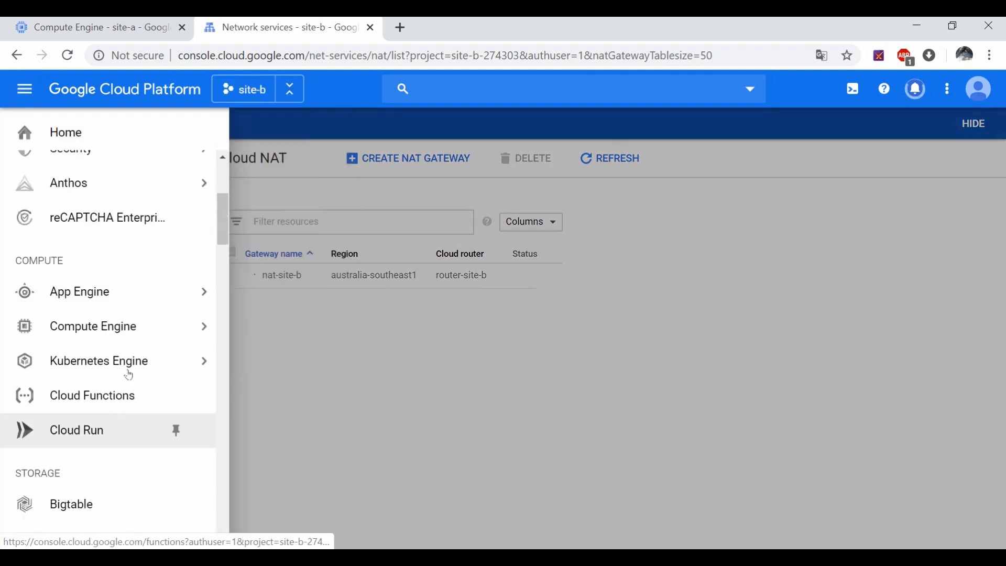
pyautogui.moveTo(139, 321)
pyautogui.click(280, 98)
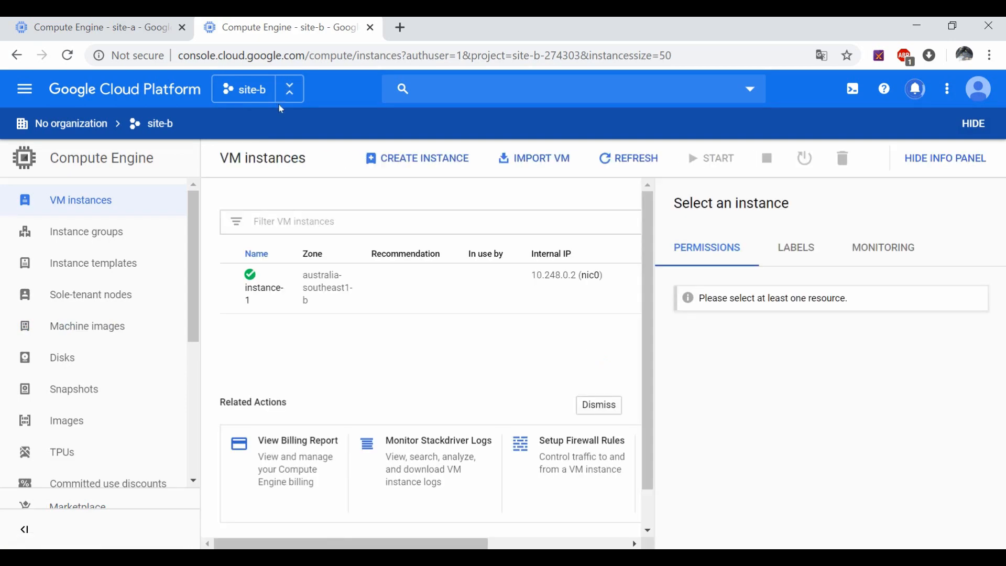
pyautogui.moveTo(359, 543); pyautogui.dragTo(499, 544)
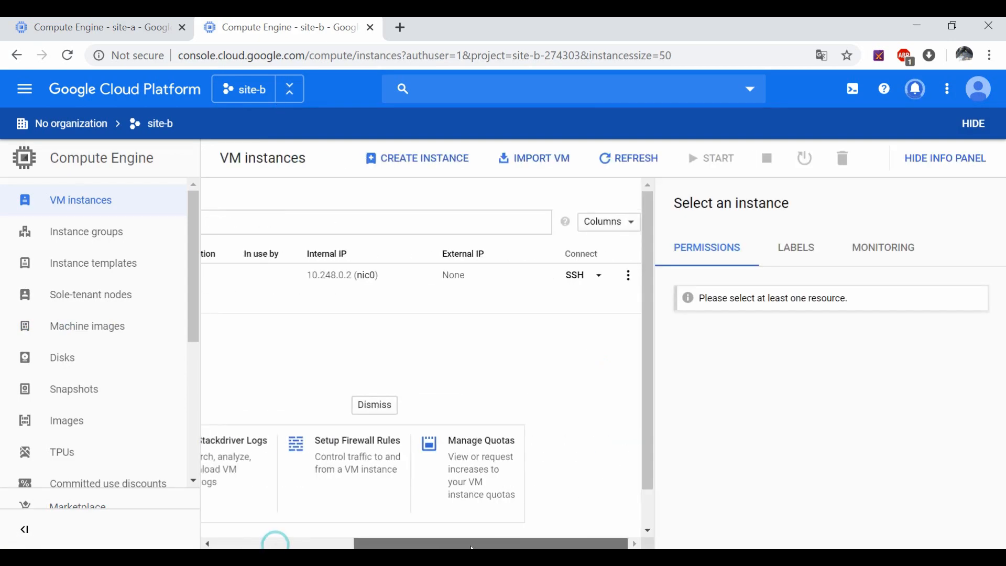
# Step: Open SSH sessions to instance-1 in site-b and site-a, then shrink and reposition the site-a window
pyautogui.click(574, 276)
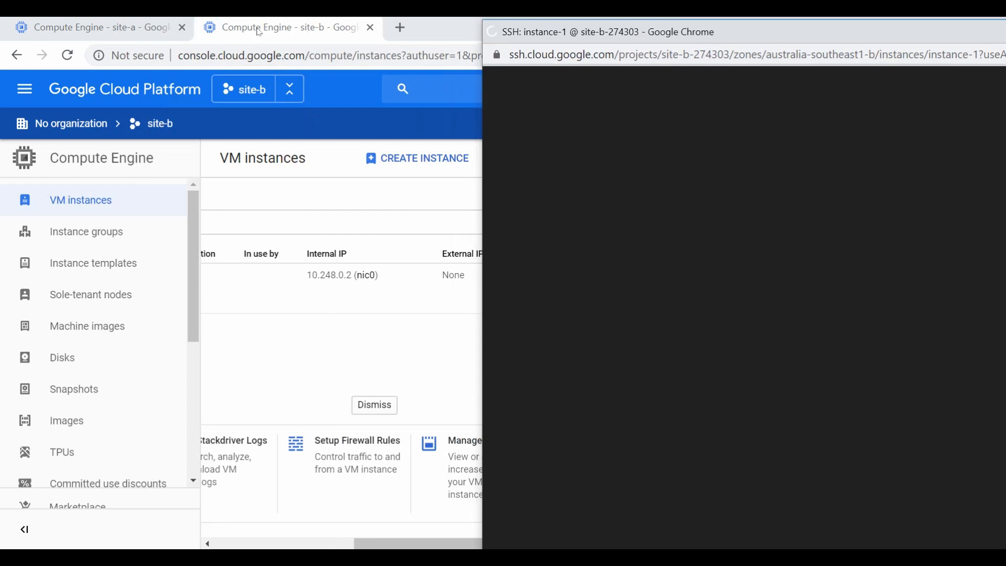
pyautogui.click(129, 32)
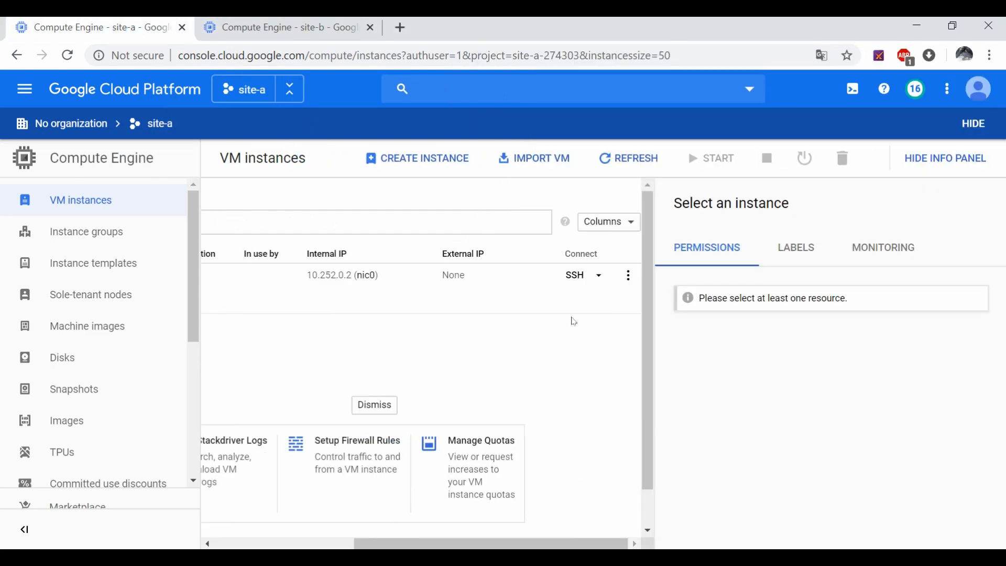
pyautogui.click(576, 276)
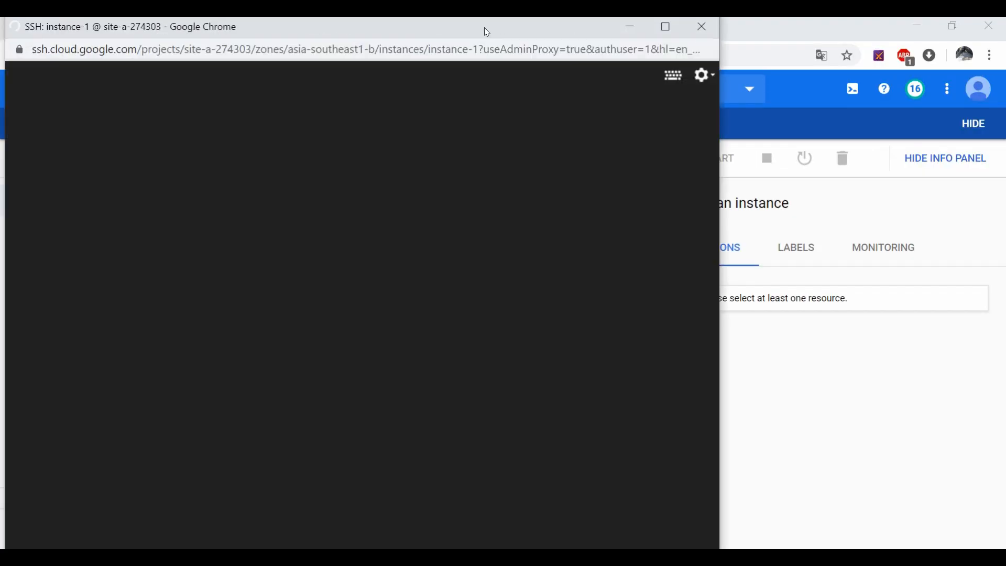
pyautogui.moveTo(487, 33); pyautogui.dragTo(500, 71)
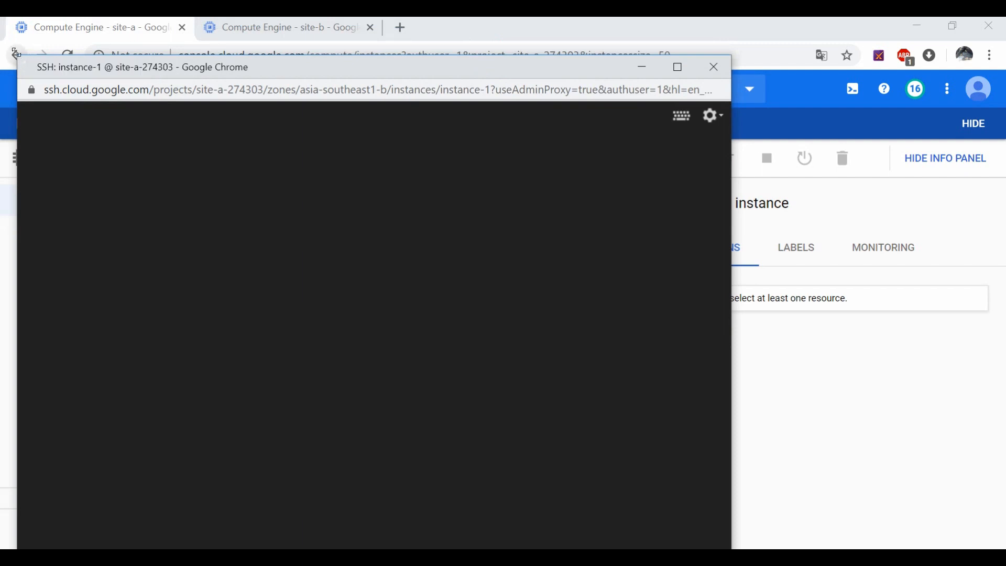
pyautogui.moveTo(17, 56); pyautogui.dragTo(106, 228)
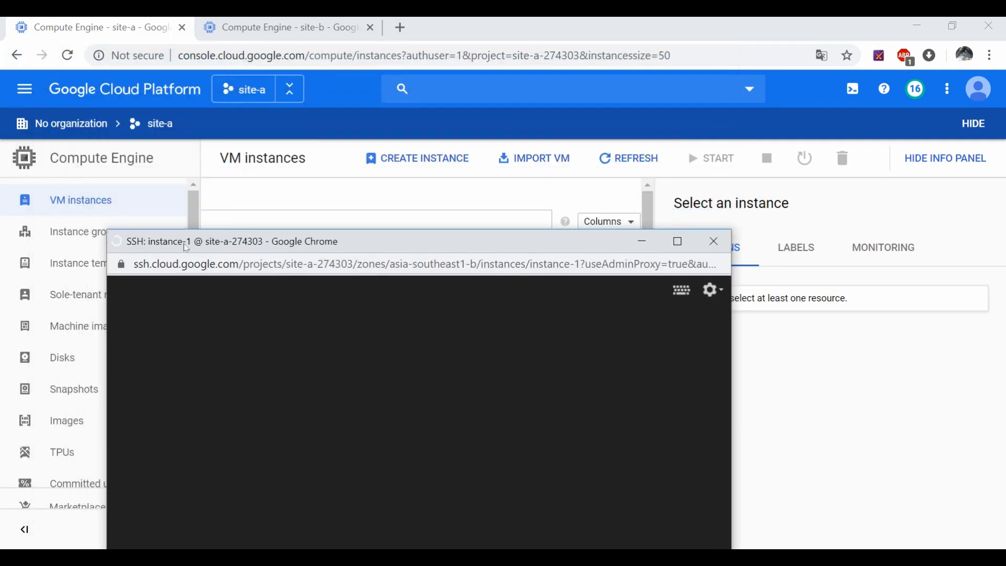
pyautogui.moveTo(183, 241); pyautogui.dragTo(82, 87)
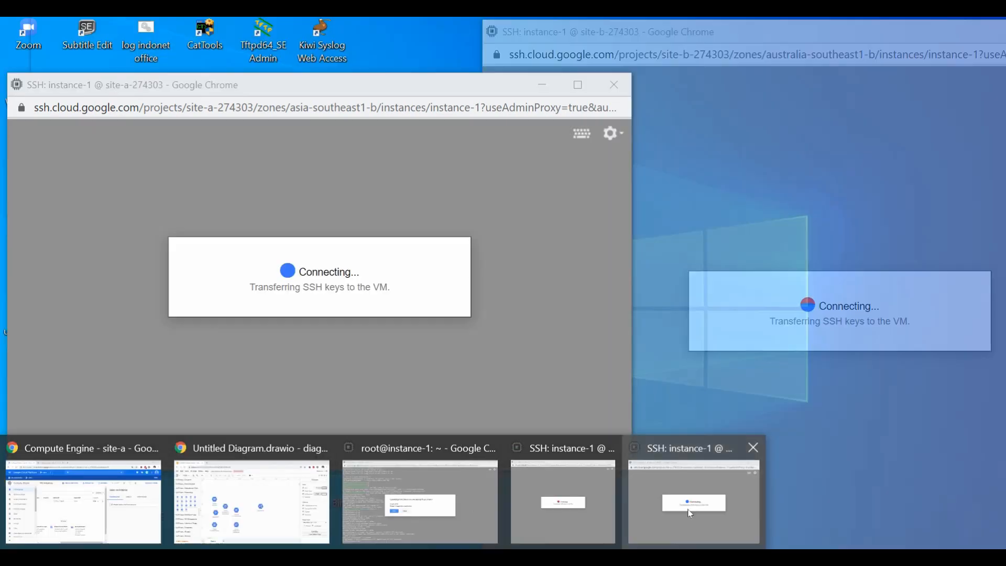
pyautogui.click(690, 514)
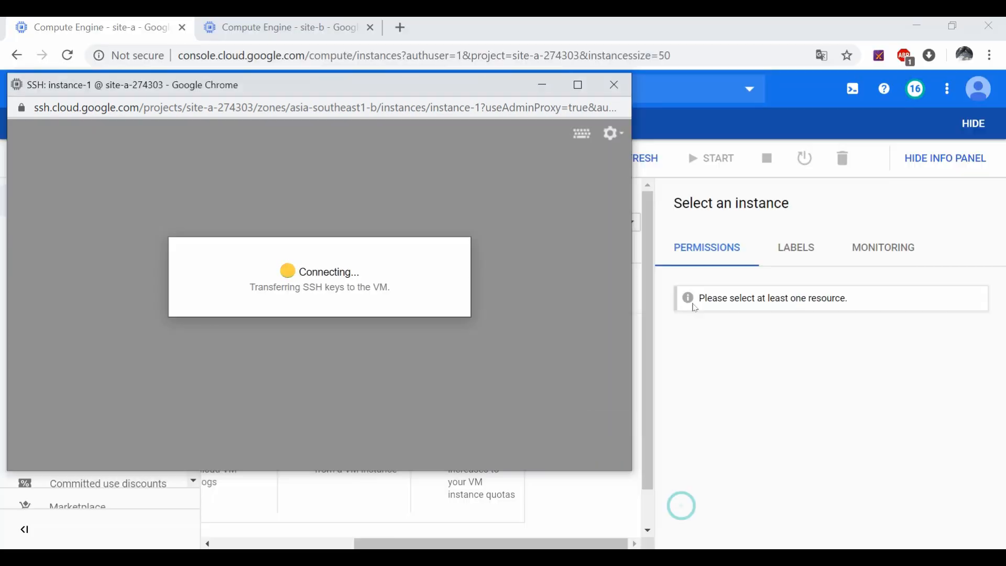
pyautogui.moveTo(204, 88)
pyautogui.mouseDown()
pyautogui.moveTo(384, 89)
pyautogui.moveTo(211, 99)
pyautogui.mouseUp()
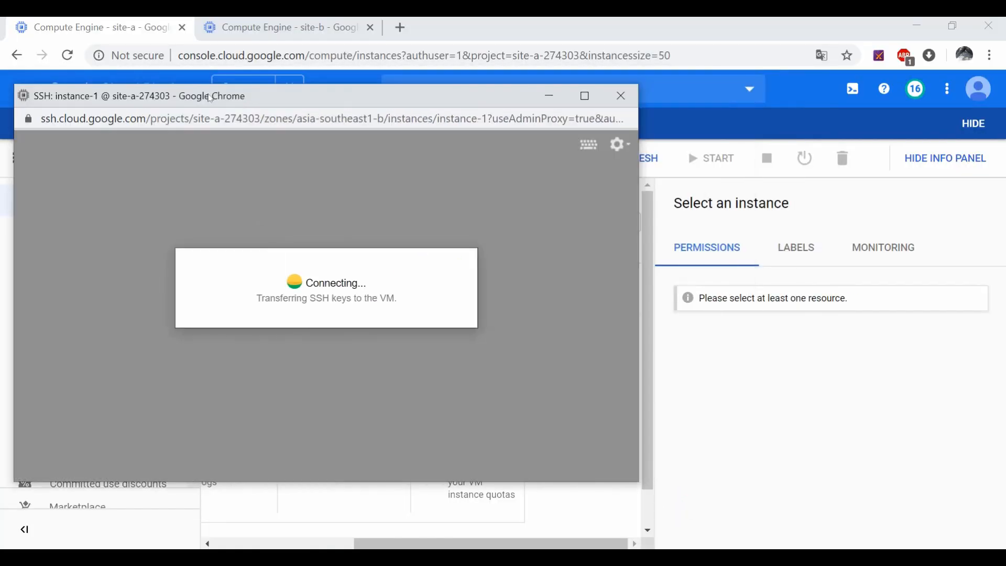
# Step: Move the site-a SSH window aside, then shrink the site-b terminal and place it at upper left
pyautogui.click(239, 40)
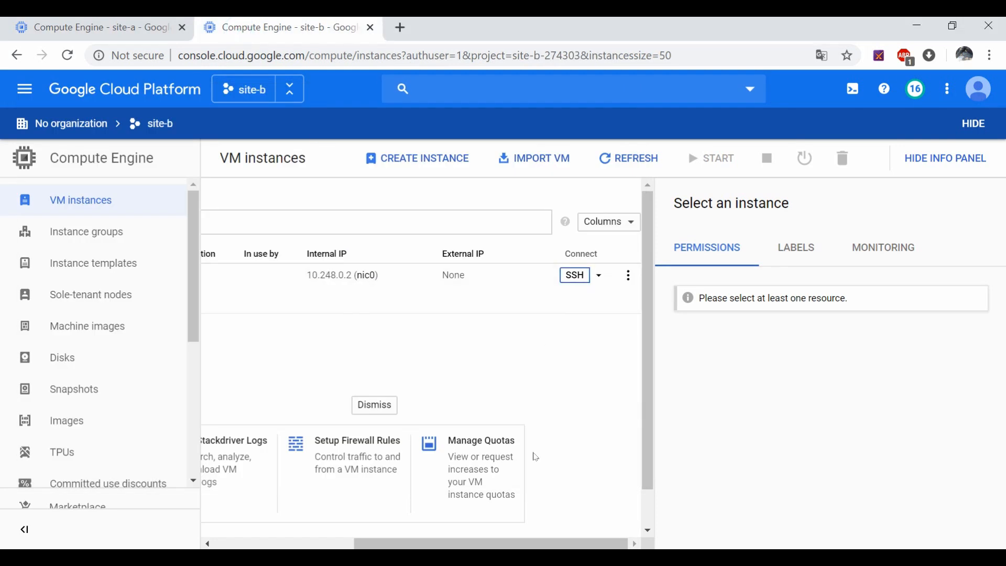
pyautogui.click(377, 557)
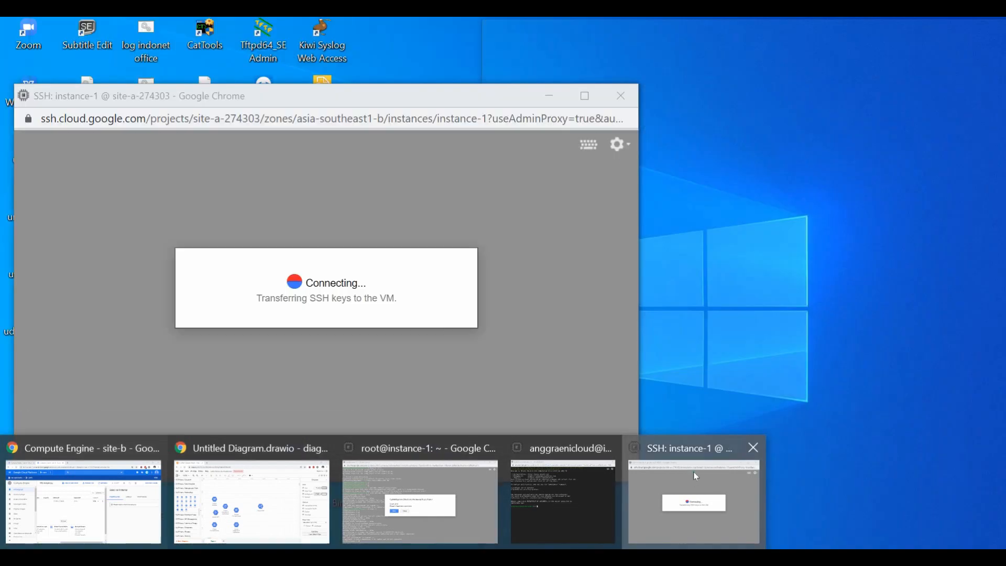
pyautogui.click(694, 501)
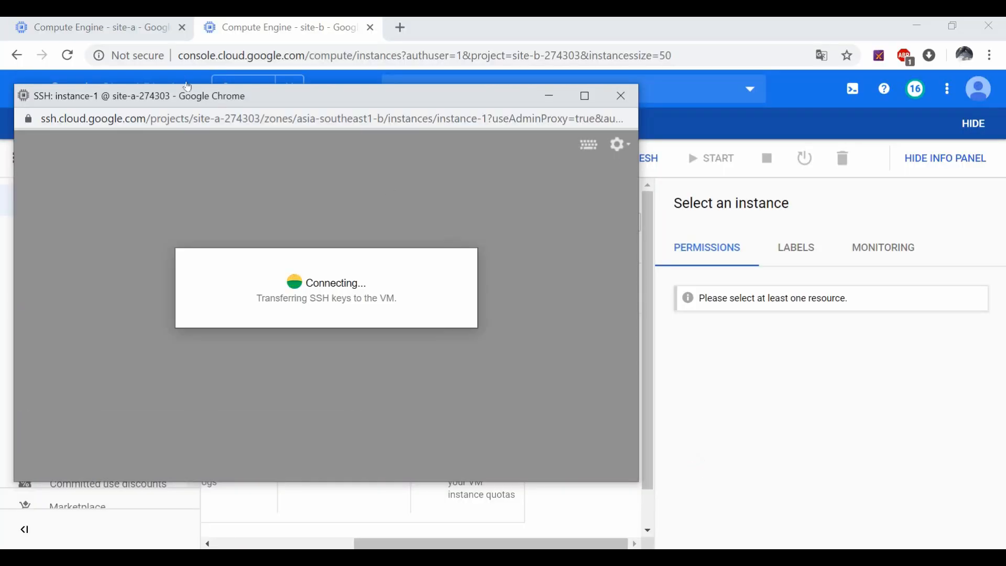
pyautogui.moveTo(183, 96); pyautogui.dragTo(609, 93)
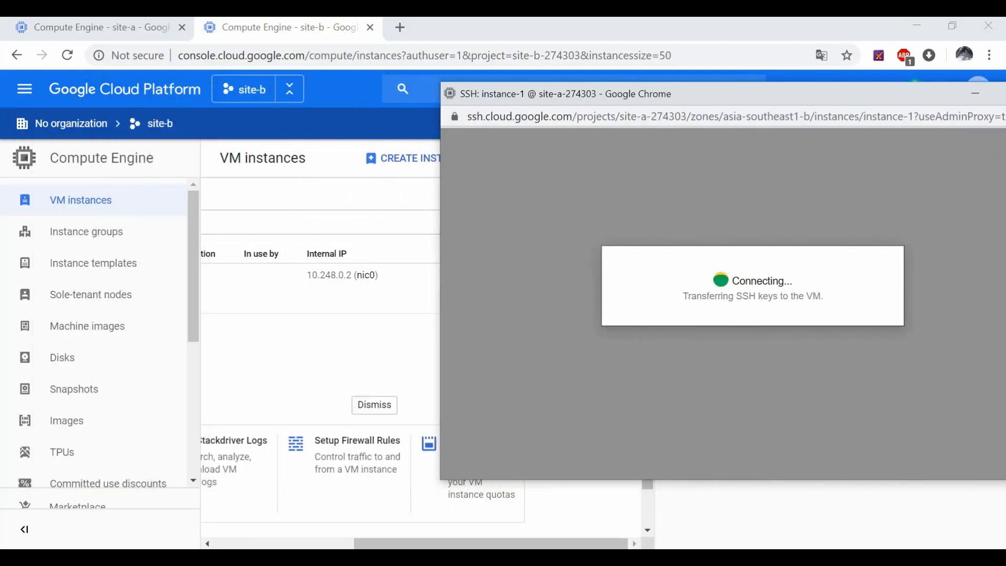
pyautogui.click(539, 493)
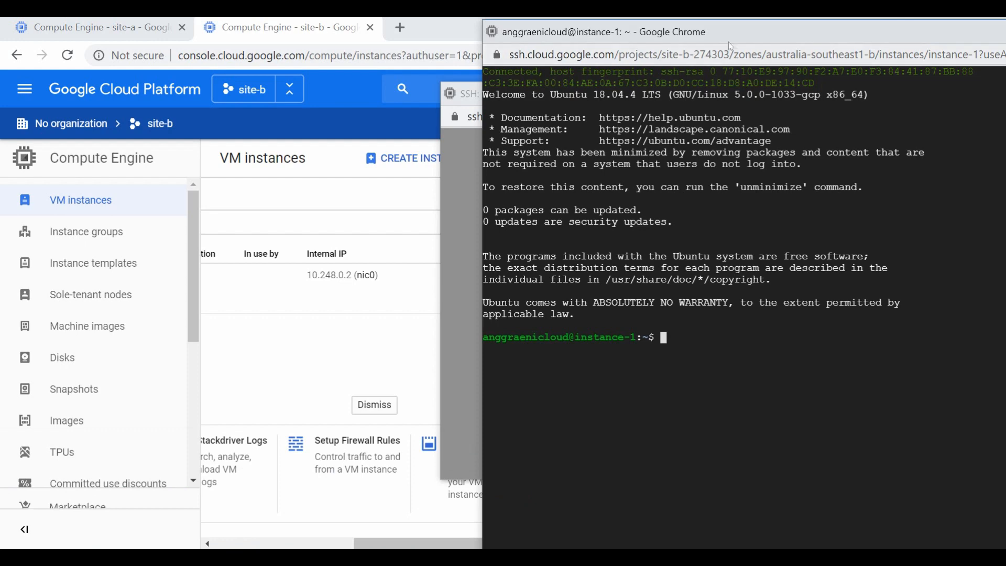
pyautogui.moveTo(730, 45); pyautogui.dragTo(281, 50)
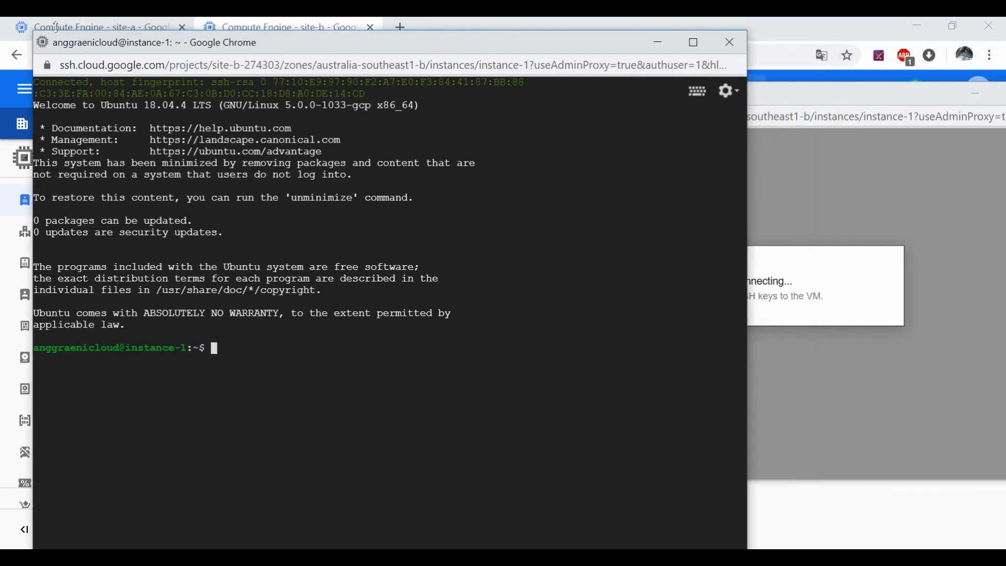
pyautogui.moveTo(35, 30); pyautogui.dragTo(71, 148)
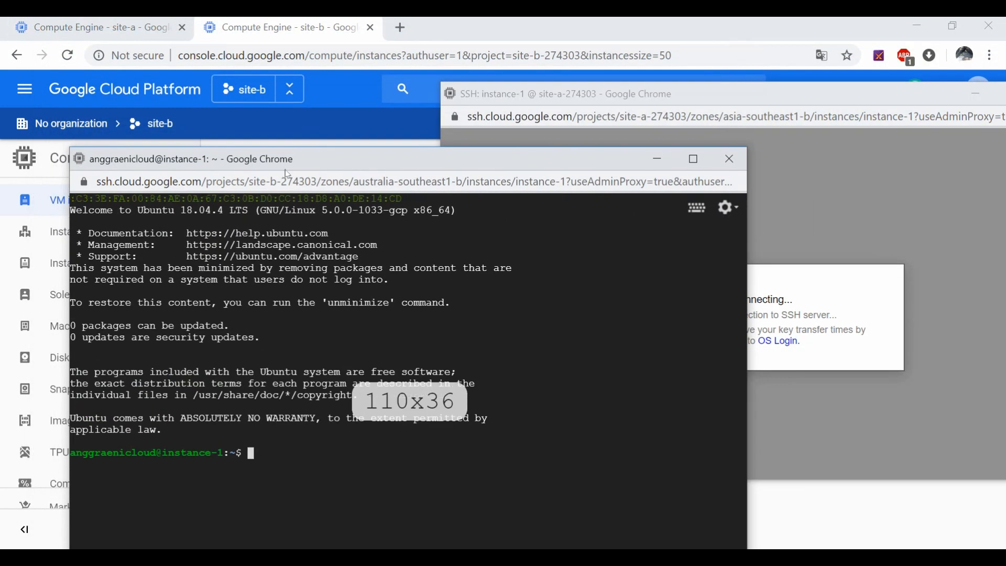
pyautogui.moveTo(288, 163); pyautogui.dragTo(220, 83)
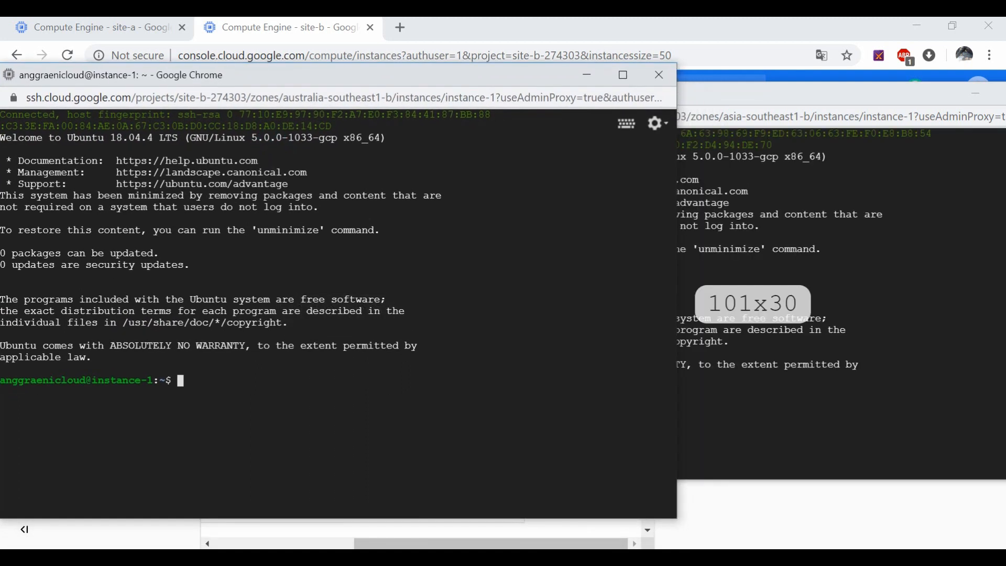
# Step: In the site-b terminal, run ping 8.8.8.8, which reports ping as not found
pyautogui.click(516, 366)
pyautogui.press('Return')
pyautogui.press('Return')
pyautogui.press('Return')
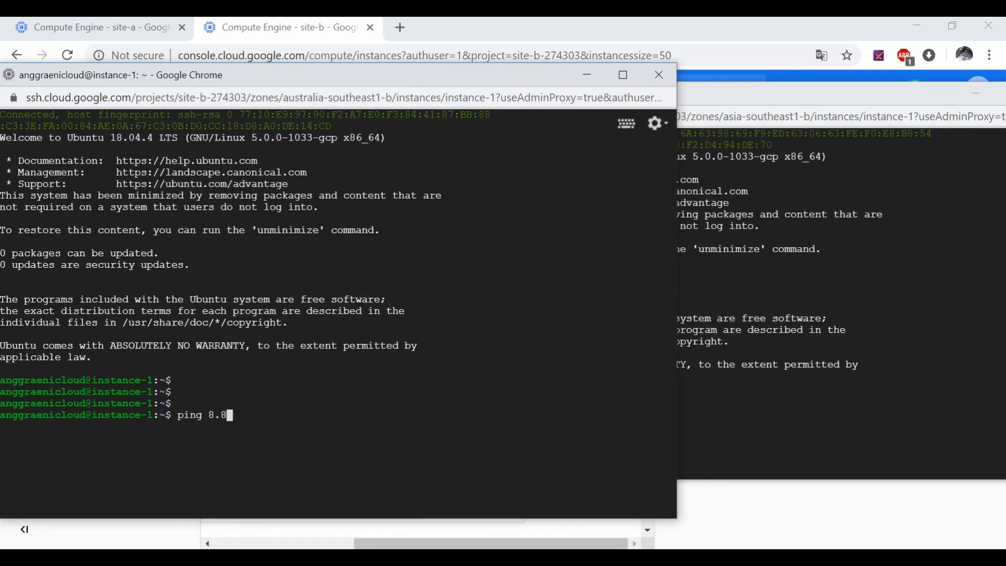
pyautogui.write('ping 8.8.8.8')
pyautogui.press('Return')
pyautogui.press('Return')
pyautogui.press('Return')
pyautogui.press('Return')
pyautogui.press('Return')
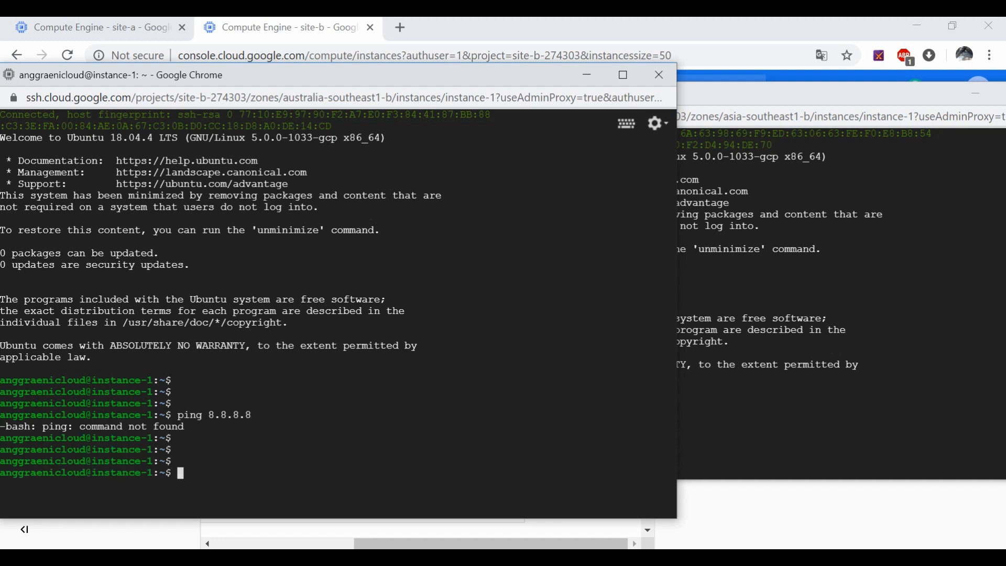
# Step: Switch site-b to a root shell and run sudo apt-get update
pyautogui.write('s')
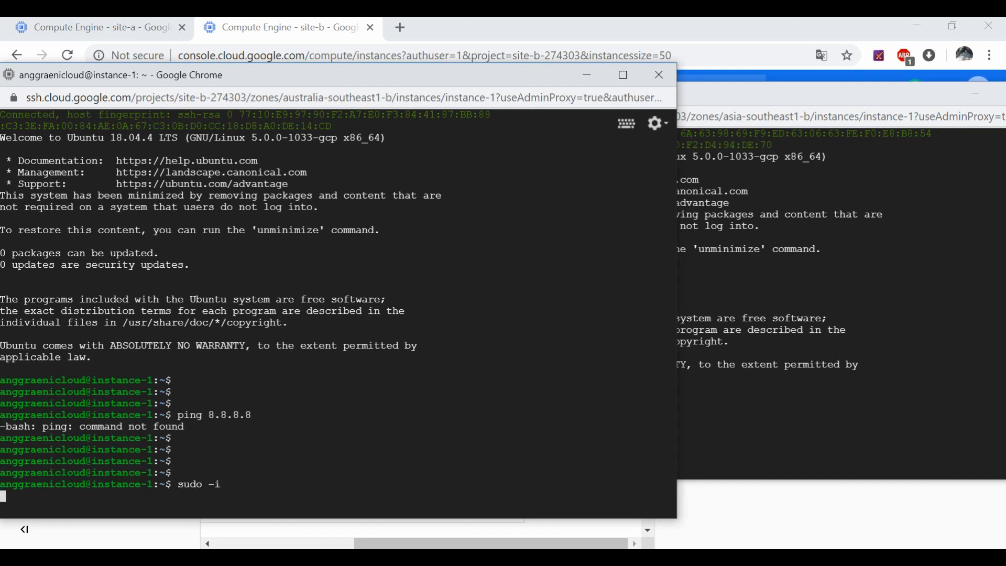
pyautogui.press('Return')
pyautogui.press('Return')
pyautogui.press('Return')
pyautogui.write('sudo apt-ge')
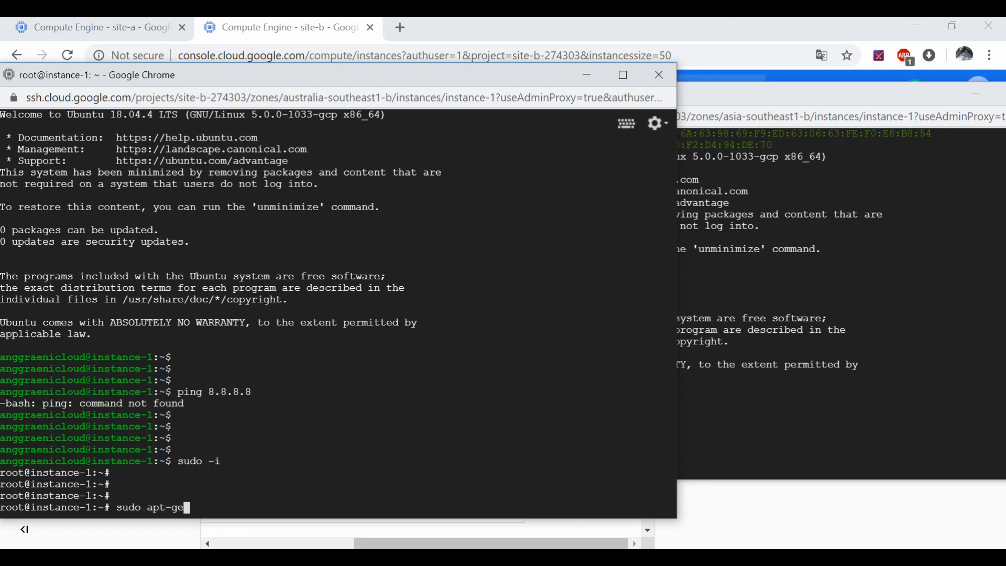
pyautogui.write('t update')
pyautogui.press('Return')
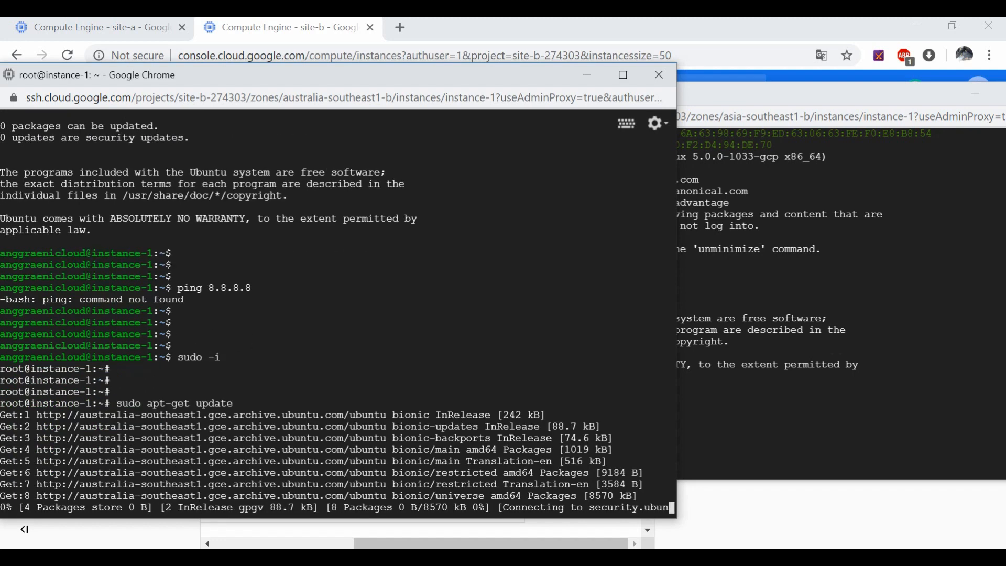
# Step: In the site-a terminal, become root with sudo -i and run apt-get update
pyautogui.click(925, 331)
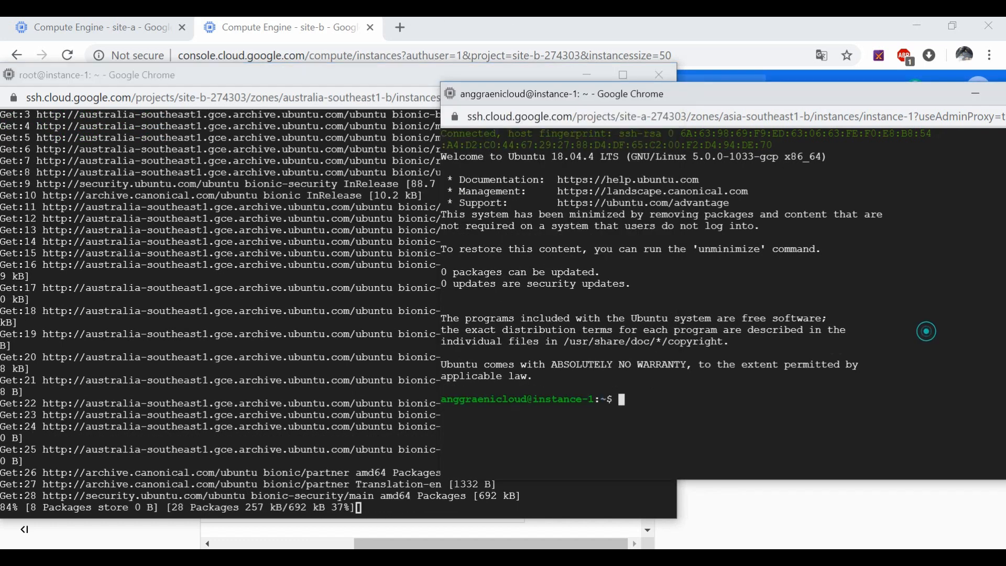
pyautogui.press('Return')
pyautogui.press('Return')
pyautogui.write('sudo ')
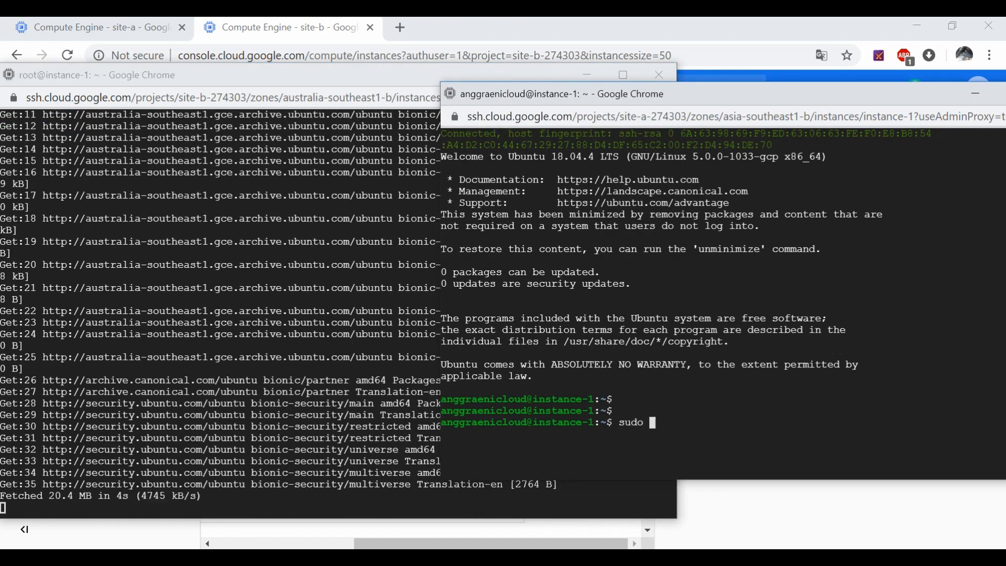
pyautogui.write('-i')
pyautogui.press('Return')
pyautogui.press('Return')
pyautogui.press('Return')
pyautogui.press('Return')
pyautogui.write('a')
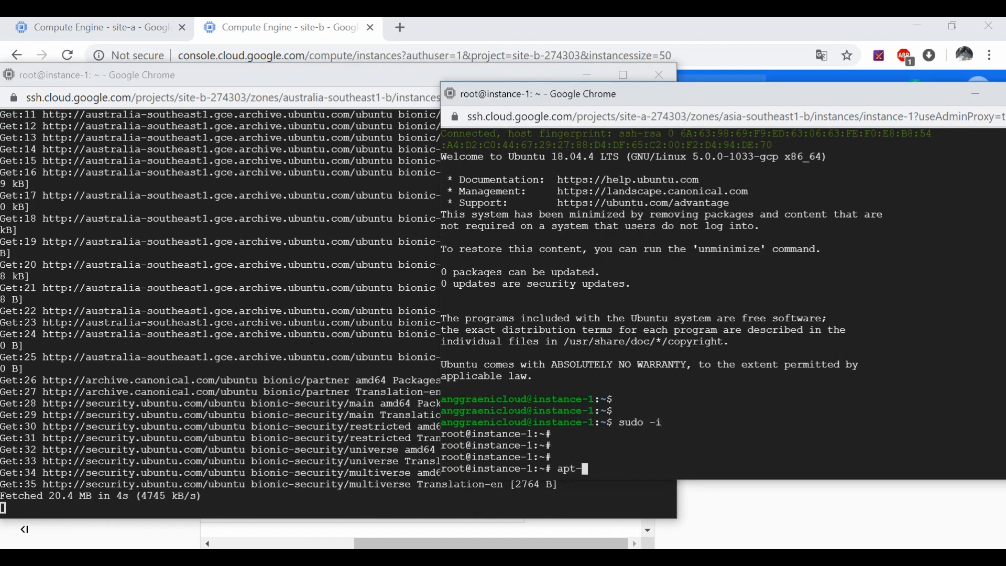
pyautogui.write('pt-get update')
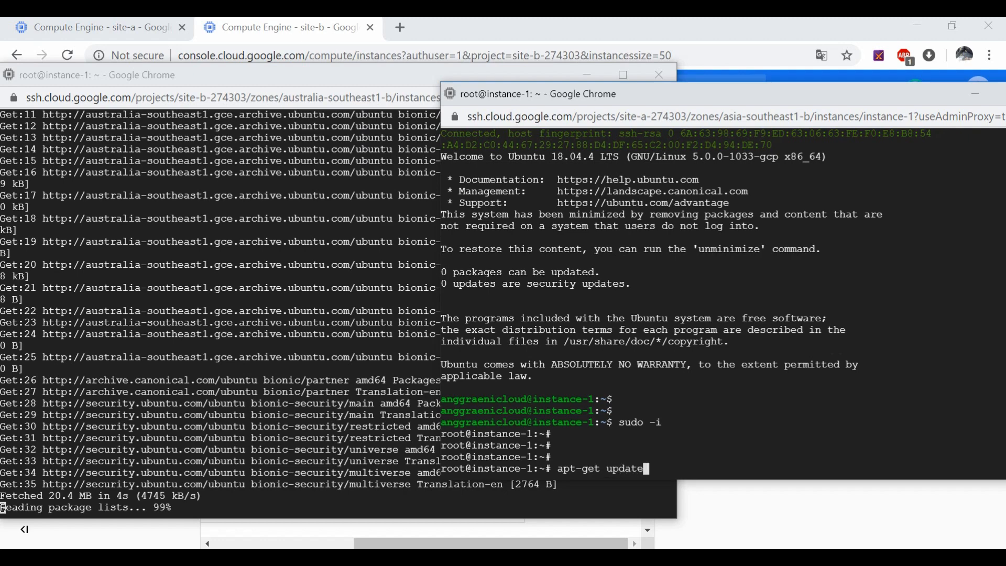
pyautogui.press('Return')
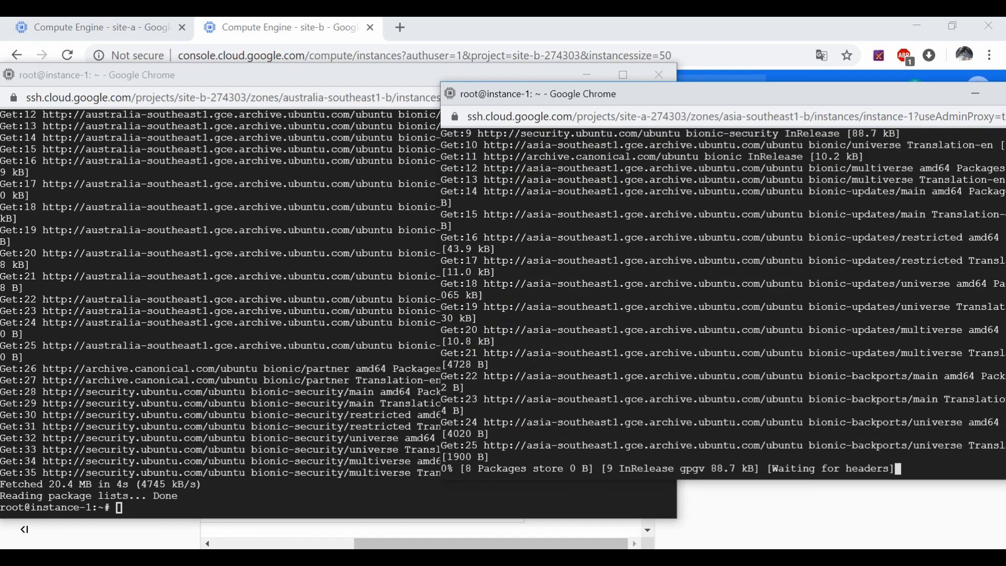
# Step: In the site-b root terminal, begin entering apt-get install for the ping tools
pyautogui.click(287, 487)
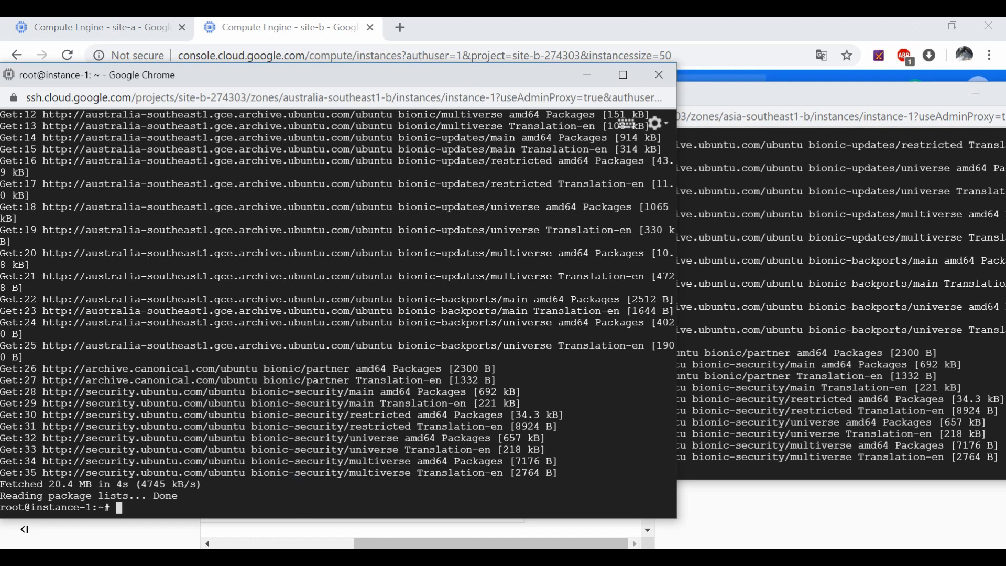
pyautogui.press('Return')
pyautogui.press('Return')
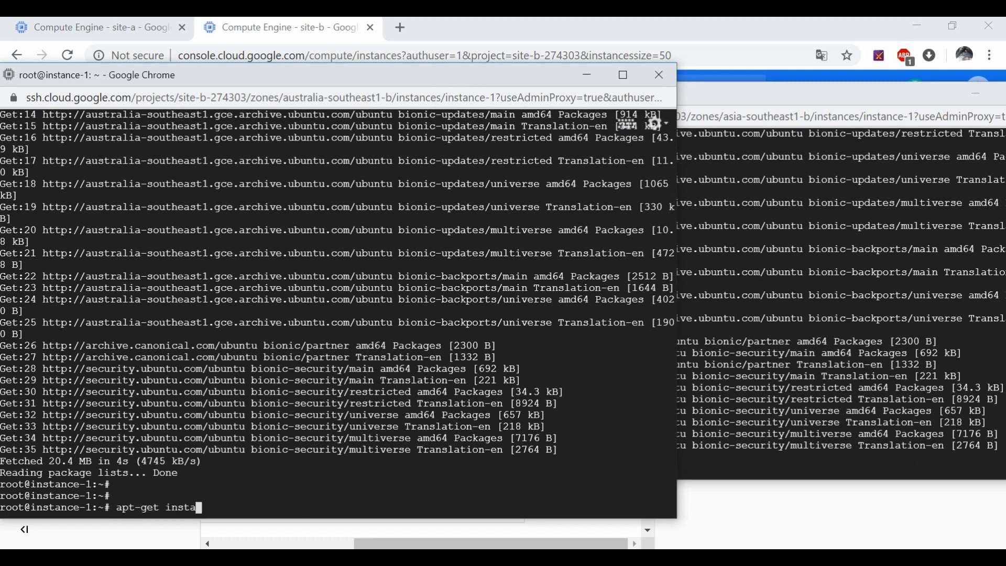
pyautogui.write('apt-get install iput')
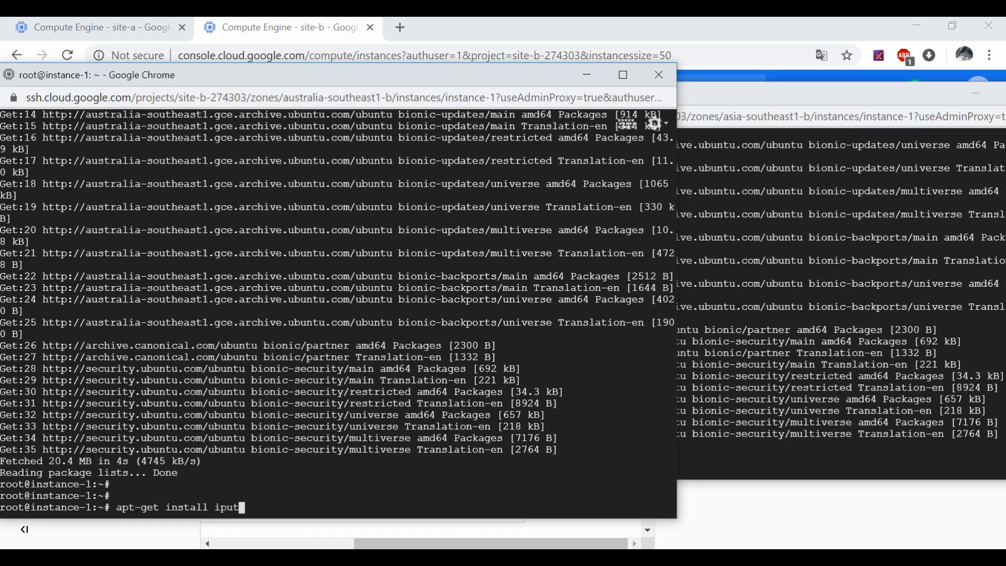